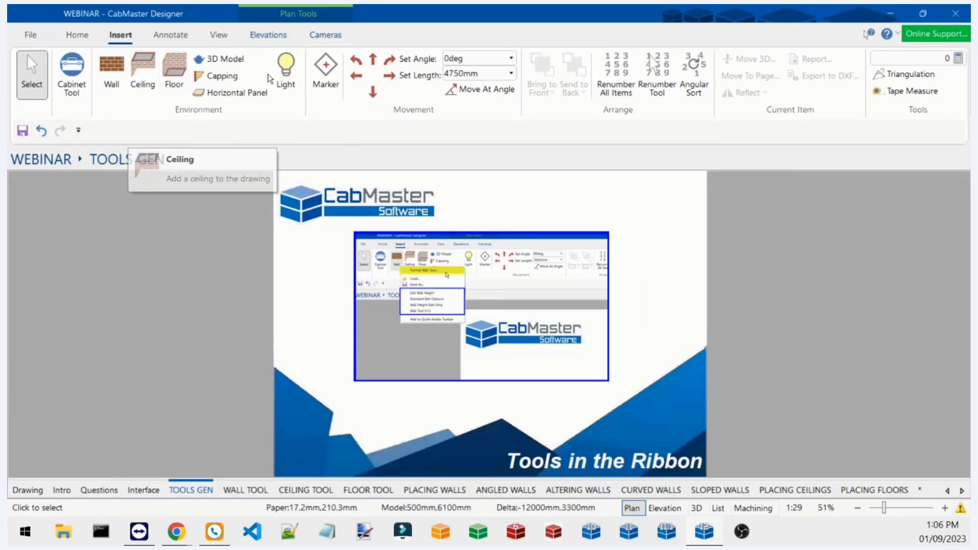
Draw a horizontal wall about 3550 mm long beside the CabMaster logo, using the Edit Wall Height wall preset.
click(164, 38)
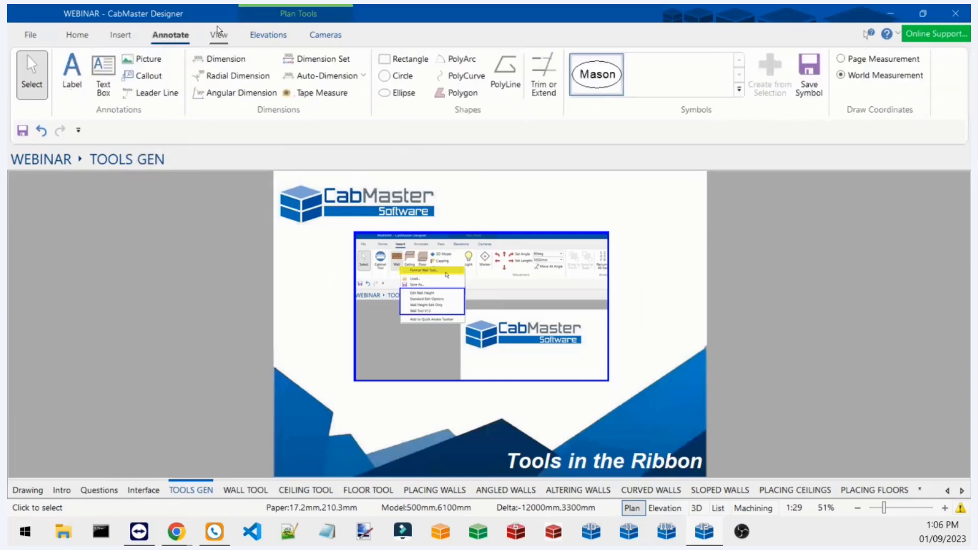
click(126, 36)
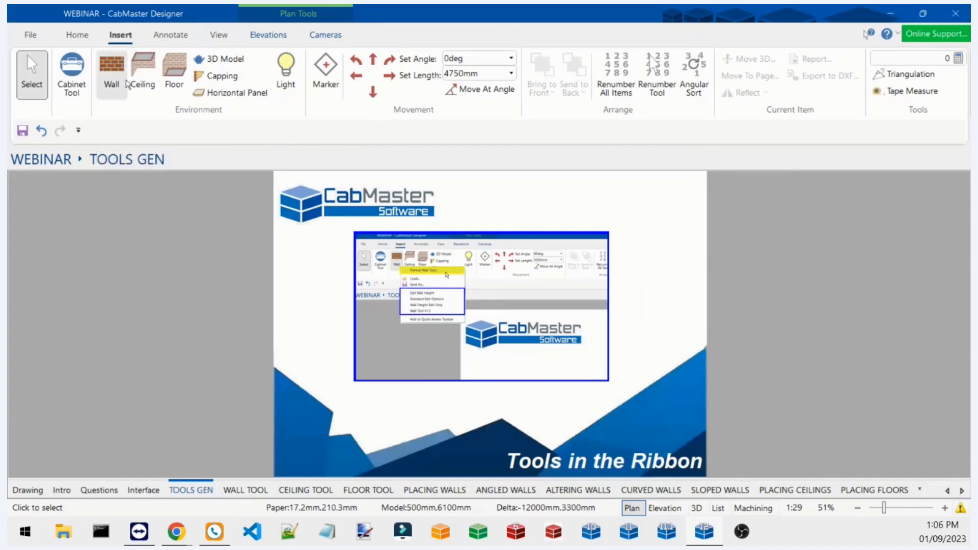
right_click(112, 75)
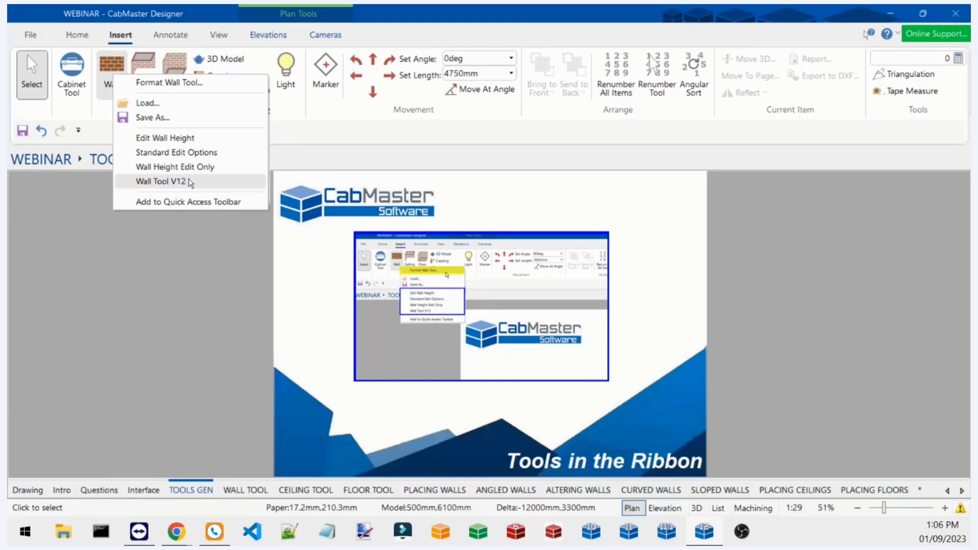
click(185, 138)
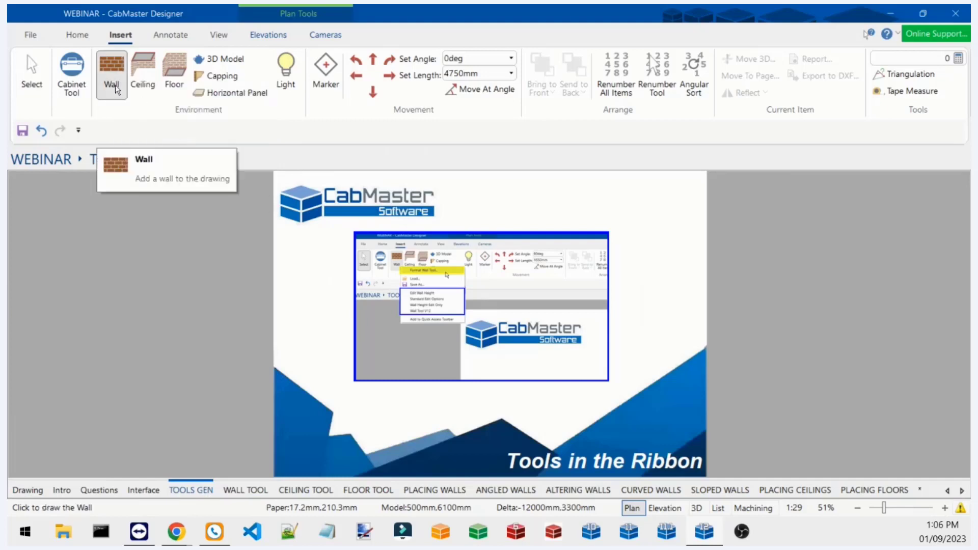
click(466, 204)
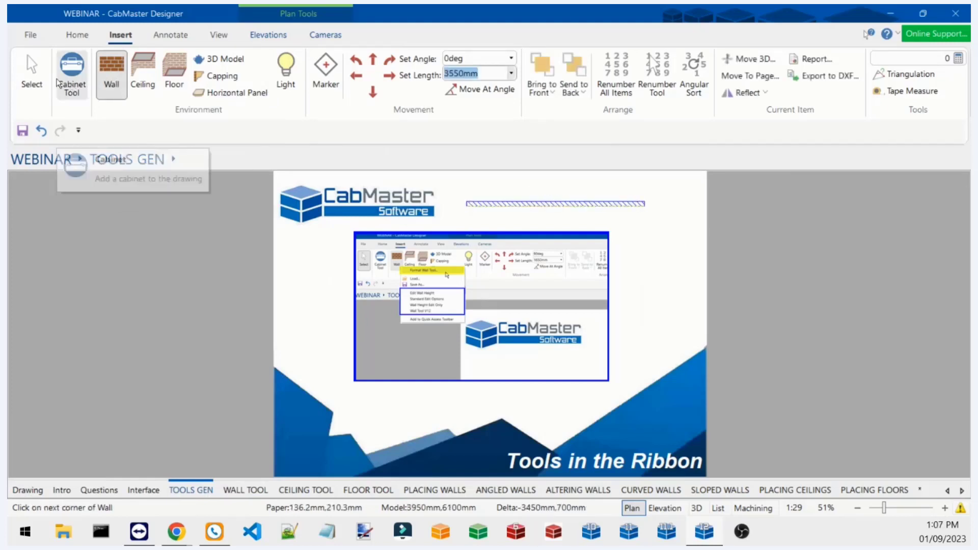
key(Return)
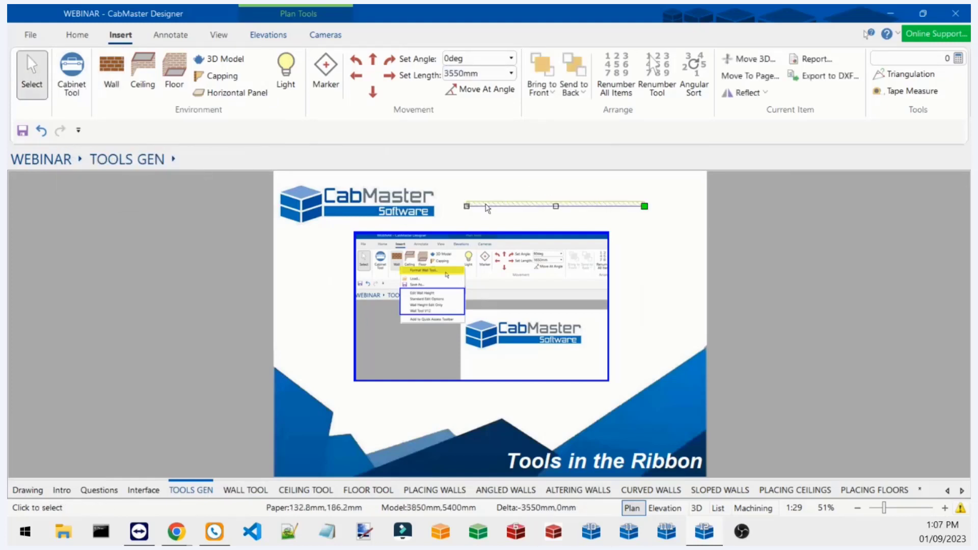
Examine the position, line, texture and height properties offered for the horizontal wall, and close its properties.
double_click(554, 207)
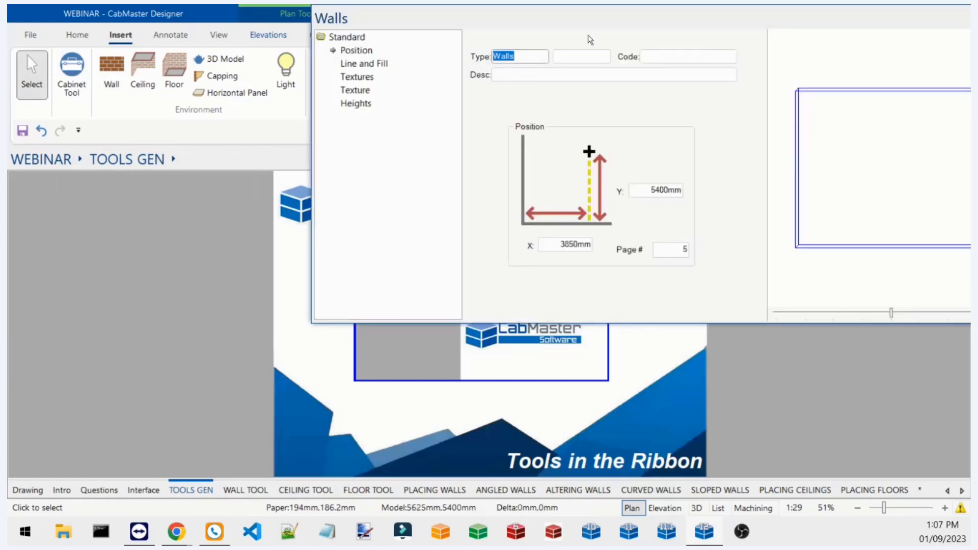
drag(588, 35, 380, 129)
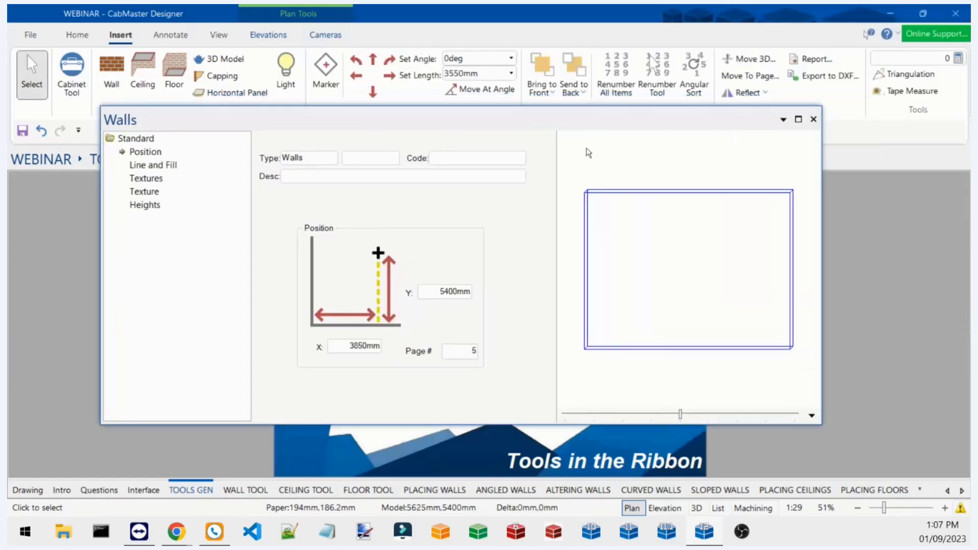
click(813, 118)
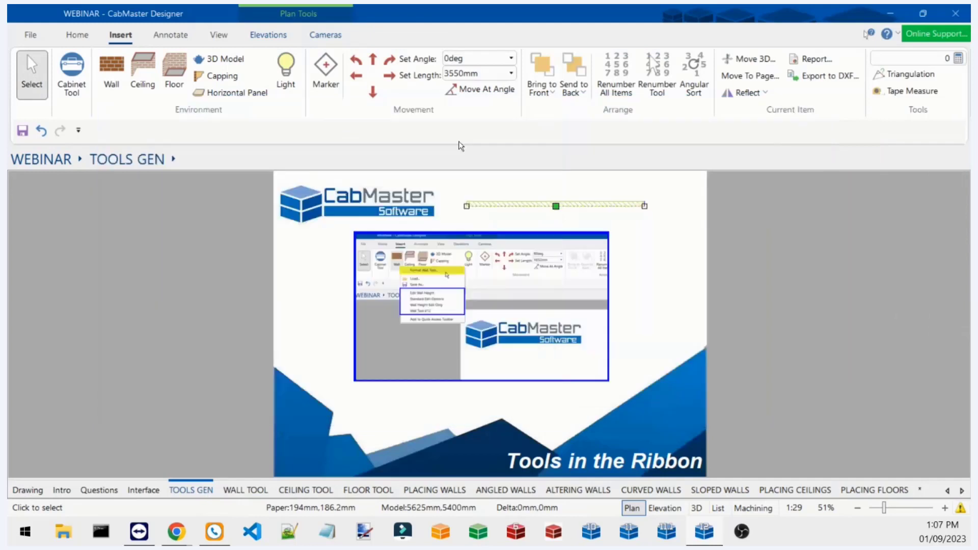
Load the Wall Tool V12 preset and draw a new vertical wall about 1750 mm long near the page's right edge.
right_click(116, 77)
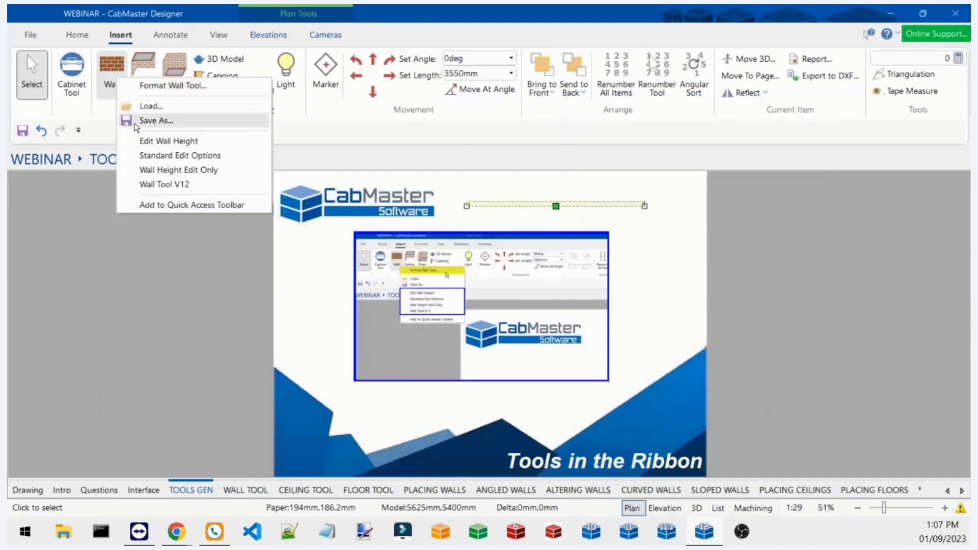
click(188, 186)
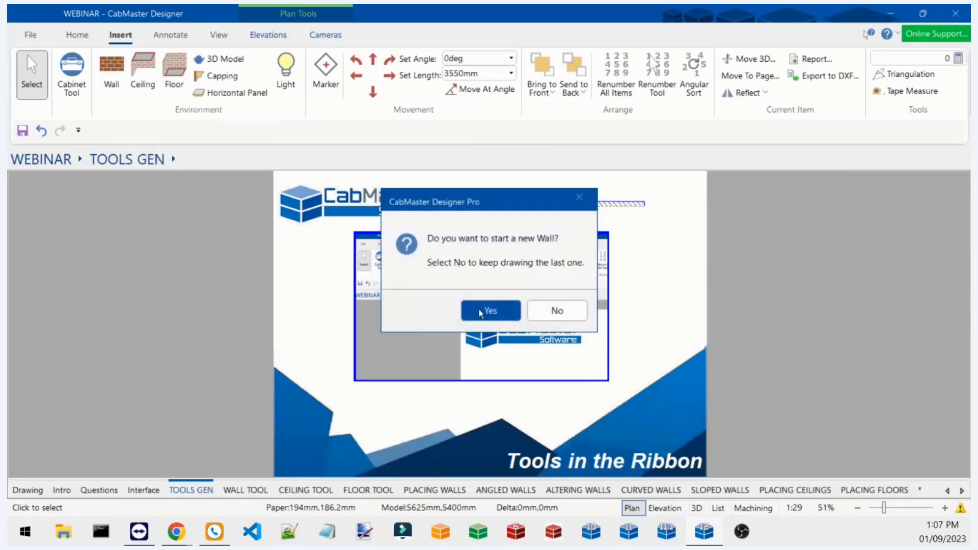
click(478, 310)
click(672, 244)
click(672, 331)
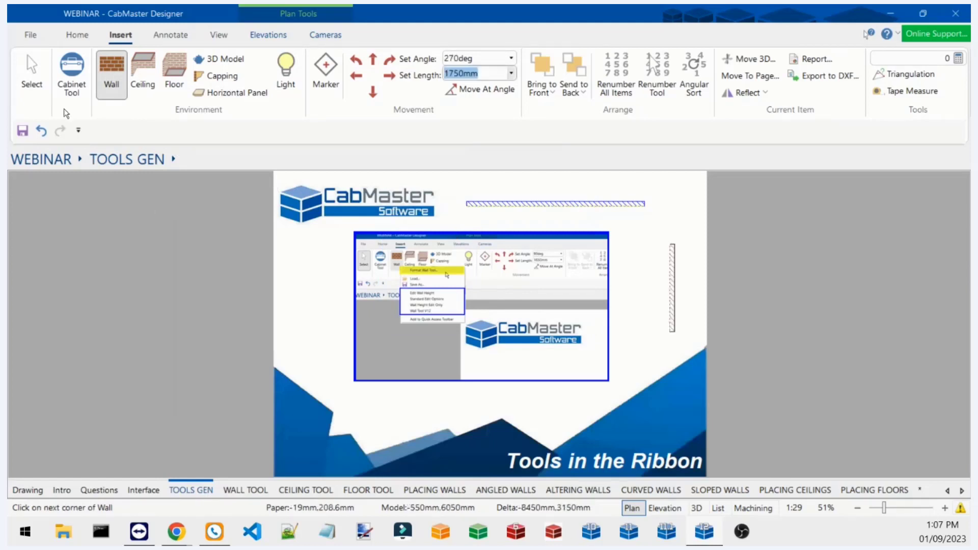
click(31, 74)
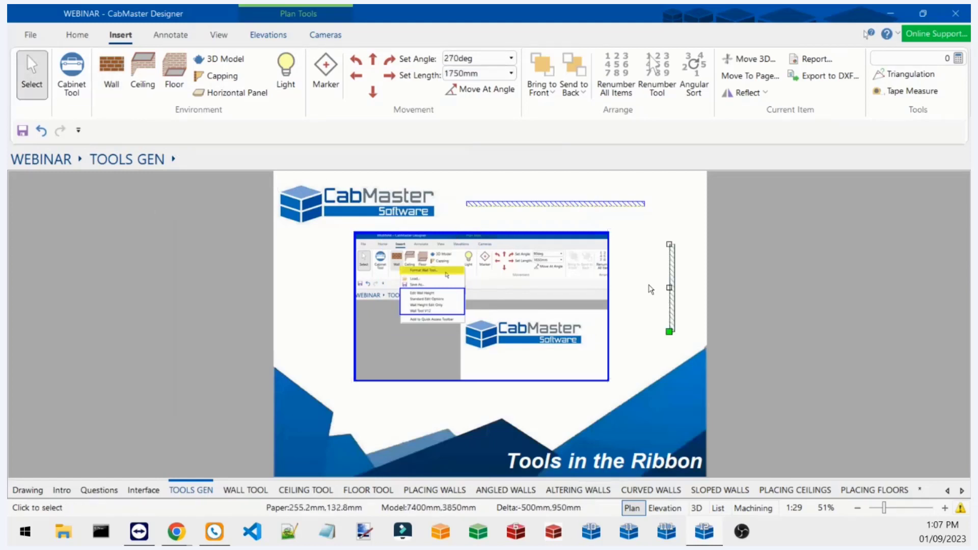
Examine the vertical wall's dimension properties and the list of saved wall tool presets.
double_click(671, 289)
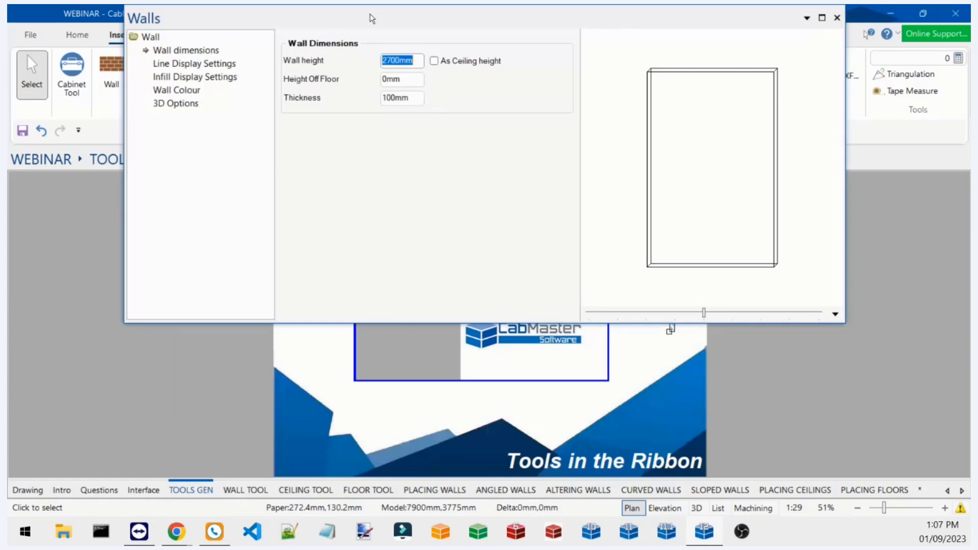
drag(372, 19, 367, 94)
click(831, 92)
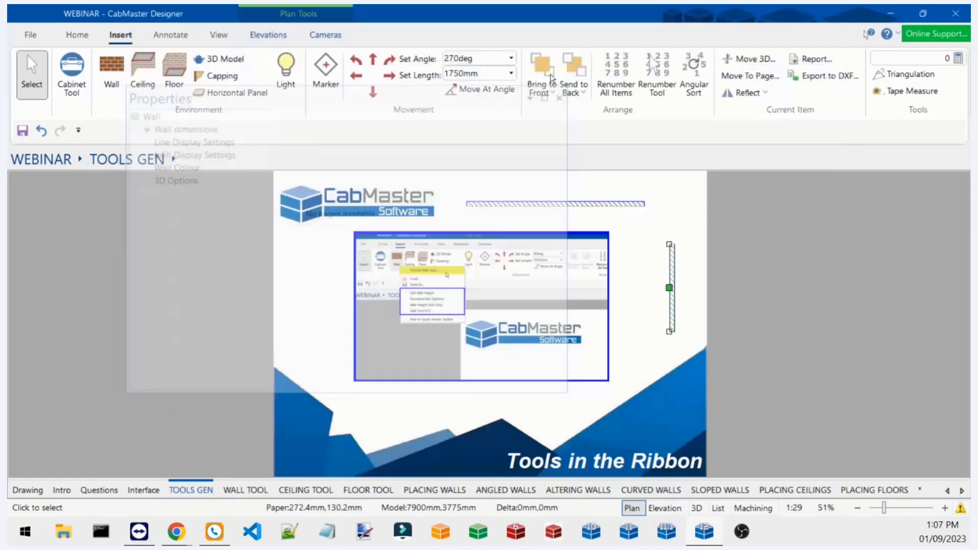
right_click(108, 65)
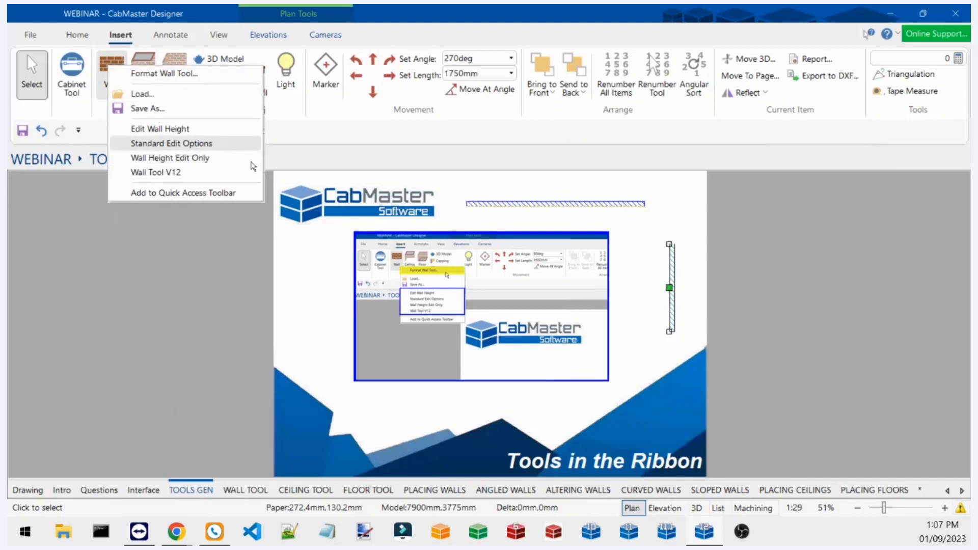
Load the DimBlue dimension preset and dimension the horizontal wall's full length, placing the line just above the wall.
click(182, 37)
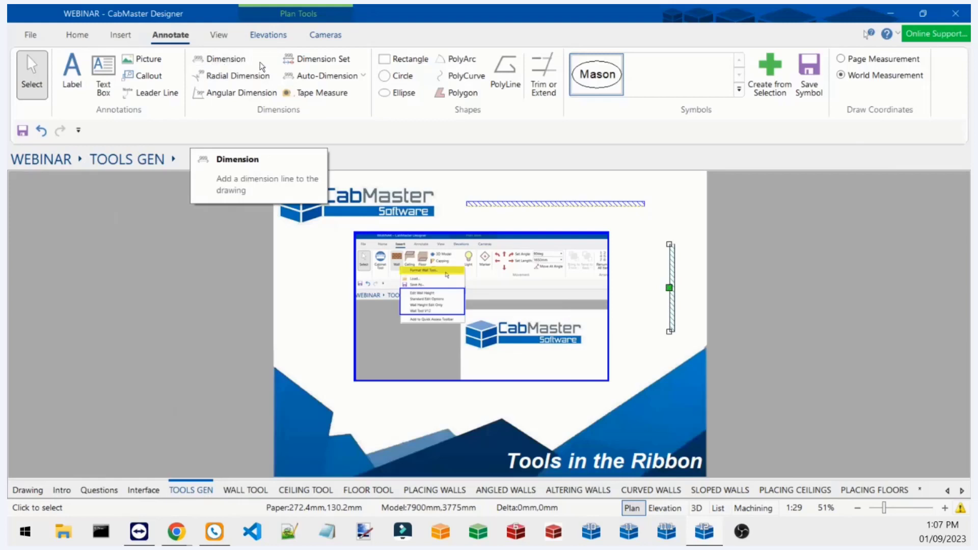
right_click(227, 58)
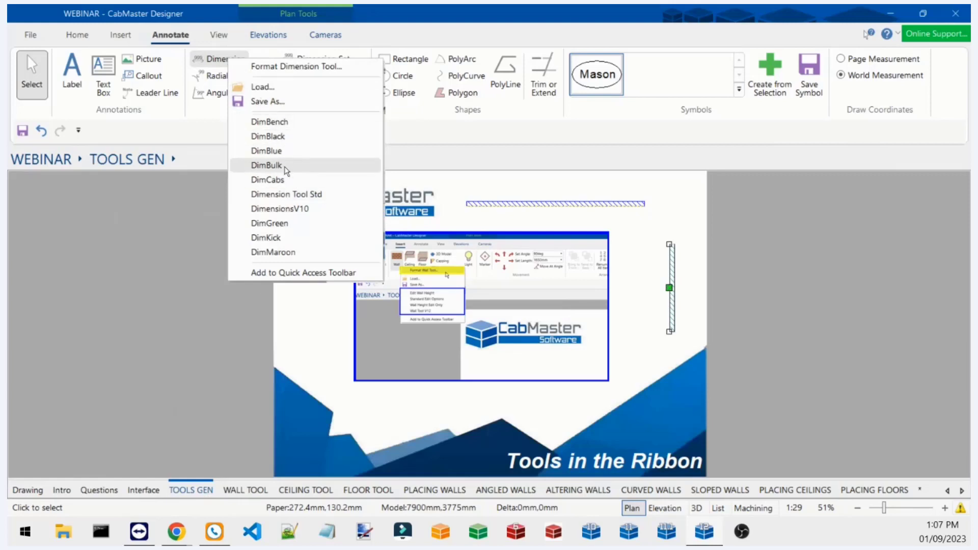
click(292, 153)
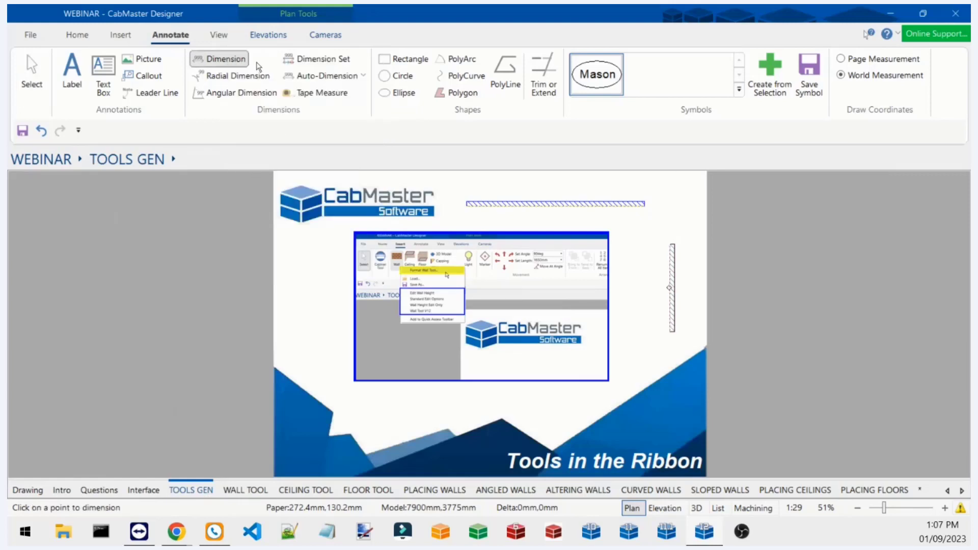
scroll(646, 262, up, 2)
scroll(530, 194, up, 3)
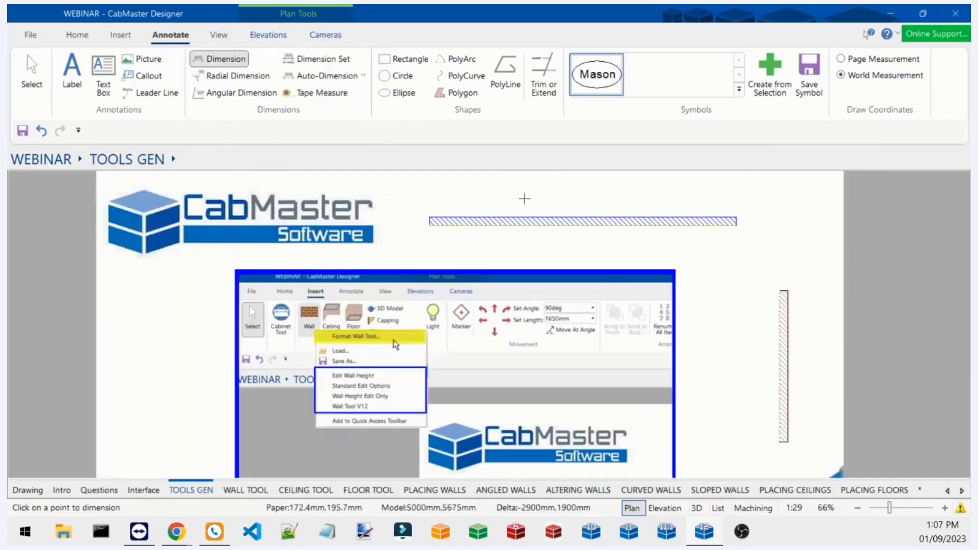
click(418, 227)
click(801, 228)
click(696, 197)
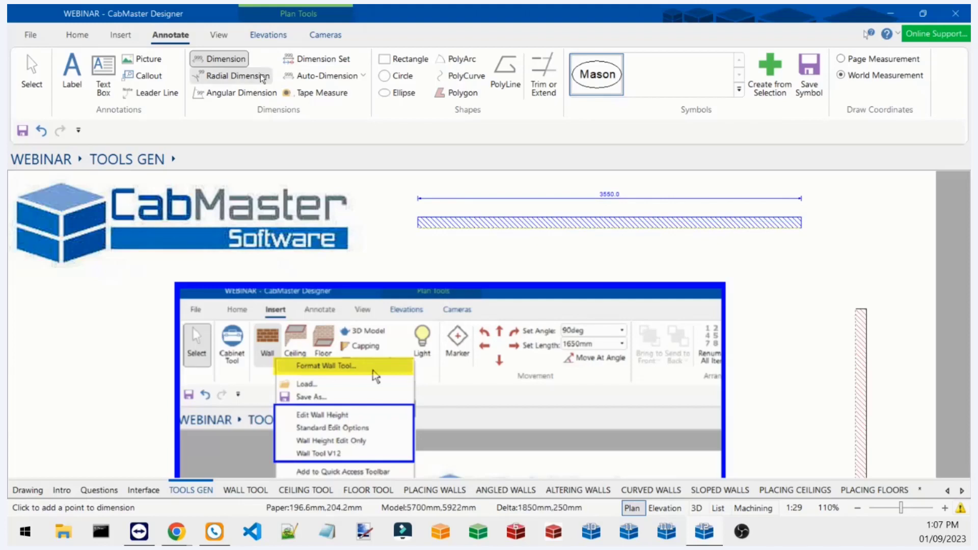
Load the DimGreen dimension preset and dimension the horizontal wall's length again, above the blue dimension.
right_click(241, 59)
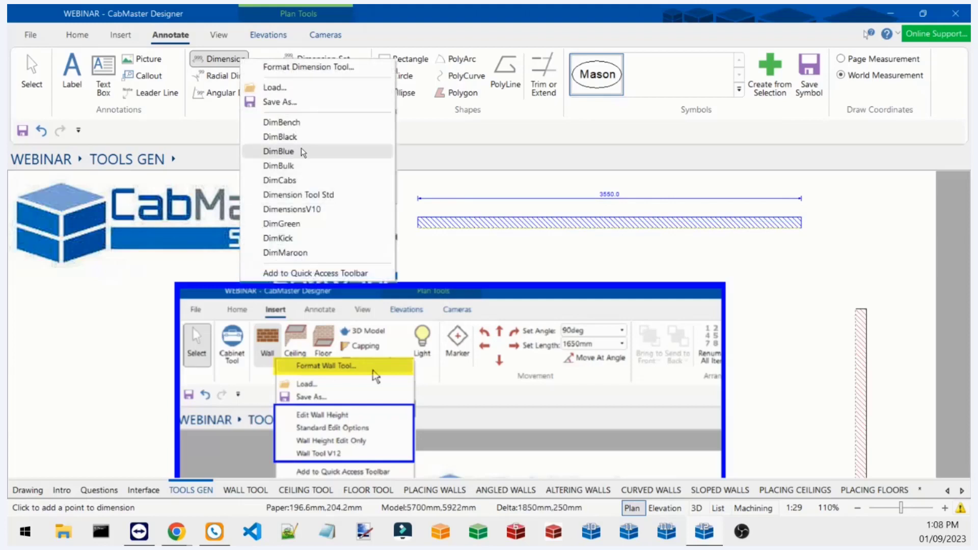
click(297, 222)
click(489, 312)
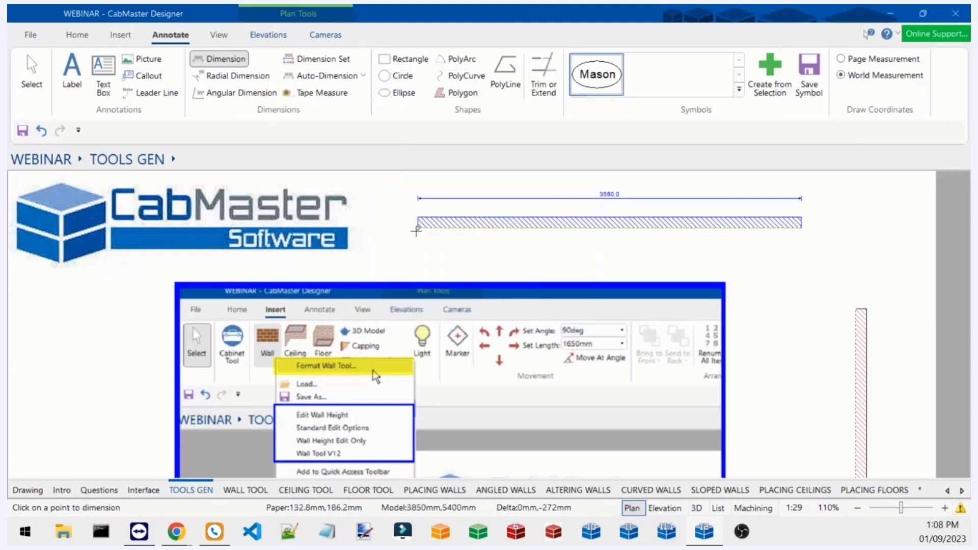
click(807, 240)
click(797, 183)
Review the style settings of the DimGreen dimension tool, close them and return to selection mode.
click(213, 61)
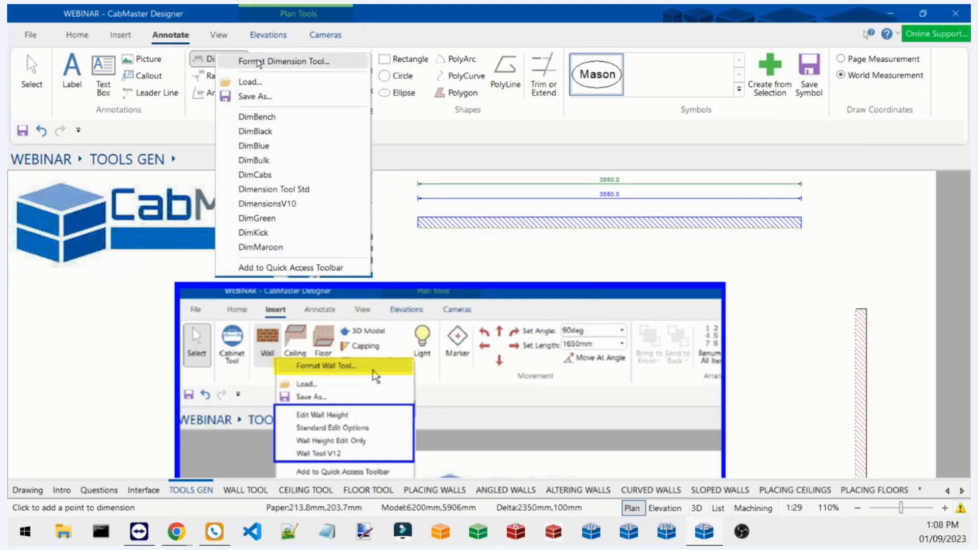
click(261, 63)
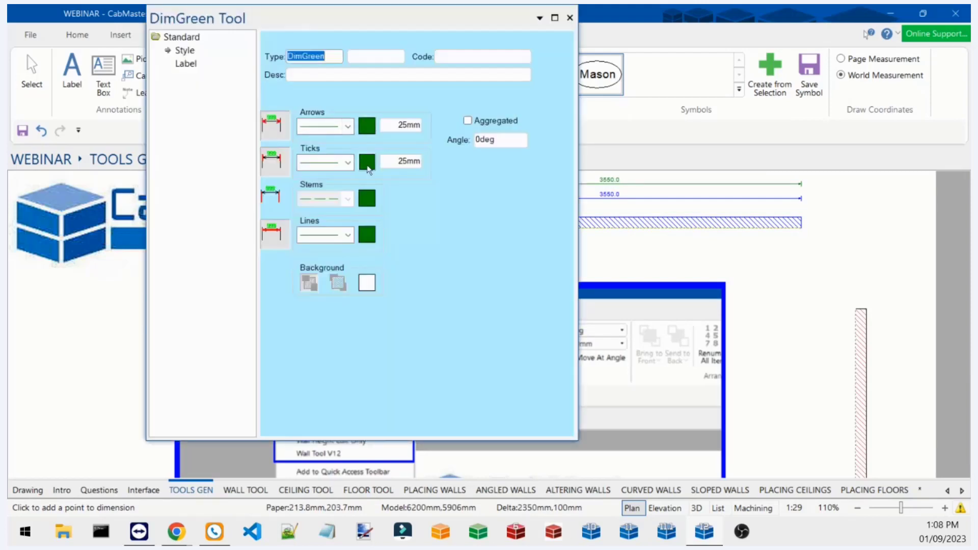
drag(394, 26, 448, 128)
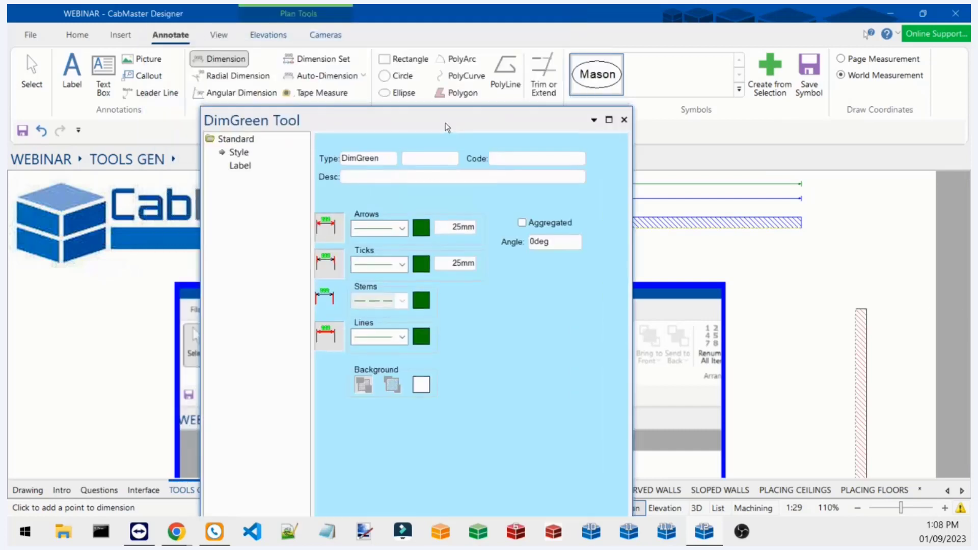
click(227, 59)
click(525, 308)
click(624, 120)
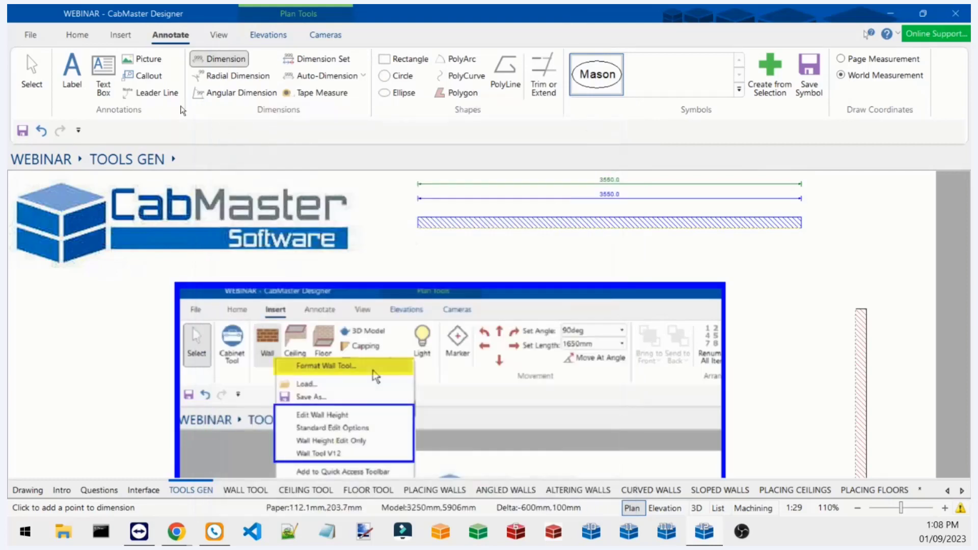
click(32, 71)
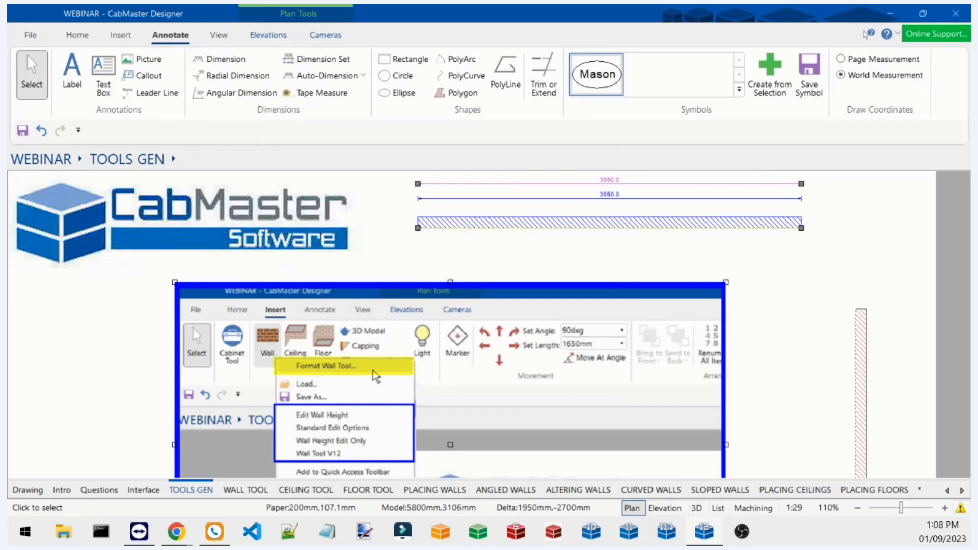
scroll(784, 360, down, 5)
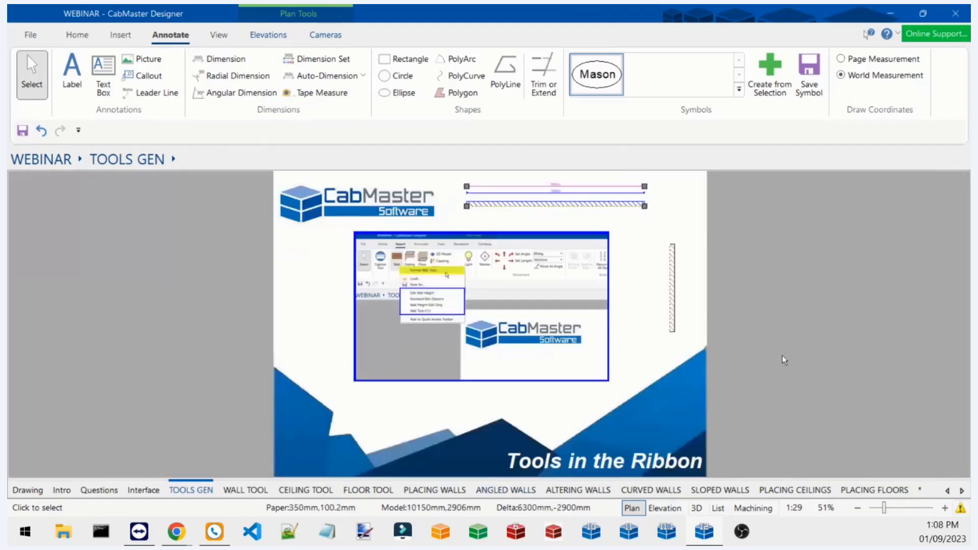
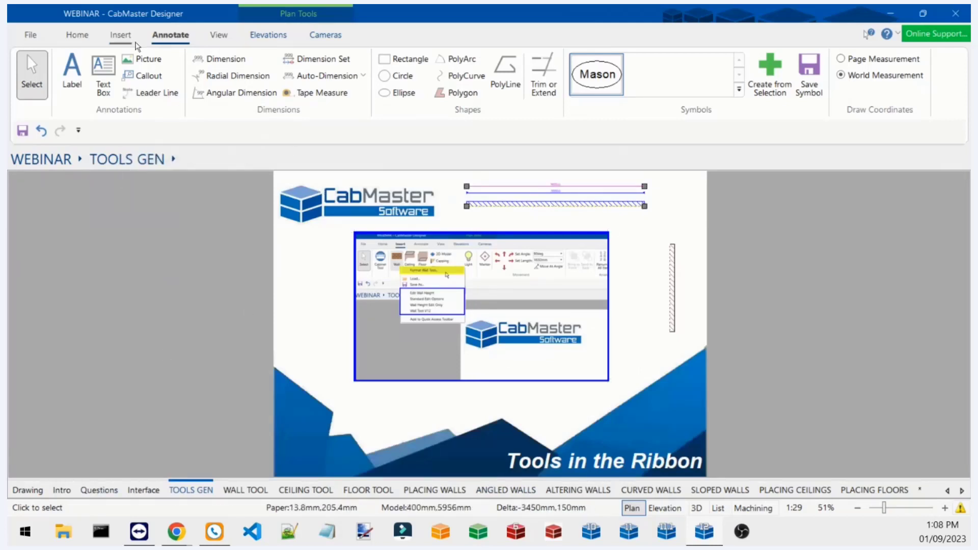
Start a new wall from the wall tool's format settings and set its default wall height to 2000 mm.
click(121, 35)
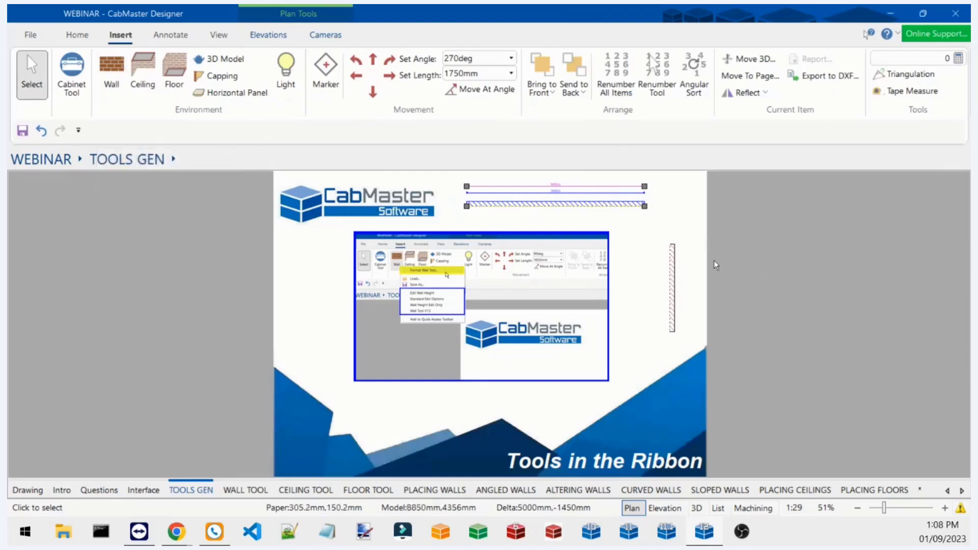
right_click(110, 74)
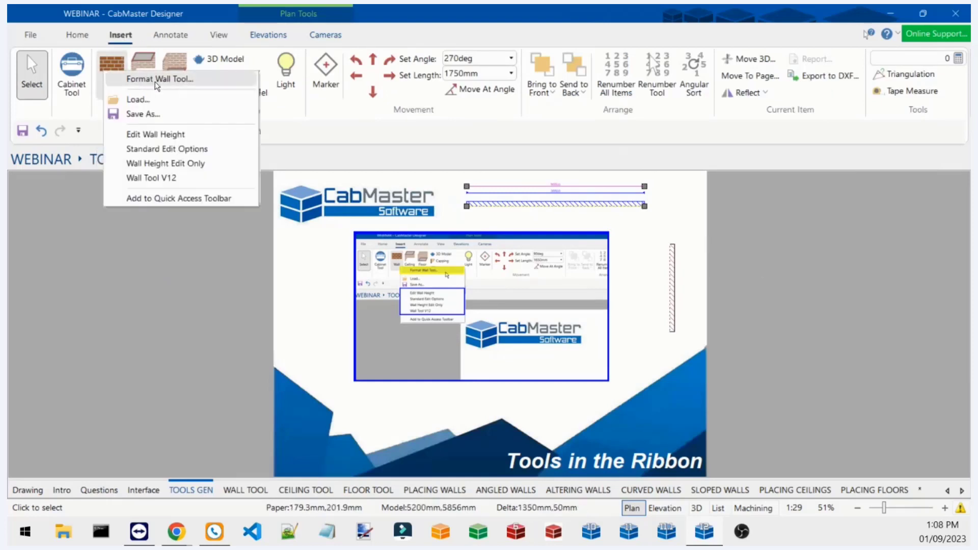
click(166, 82)
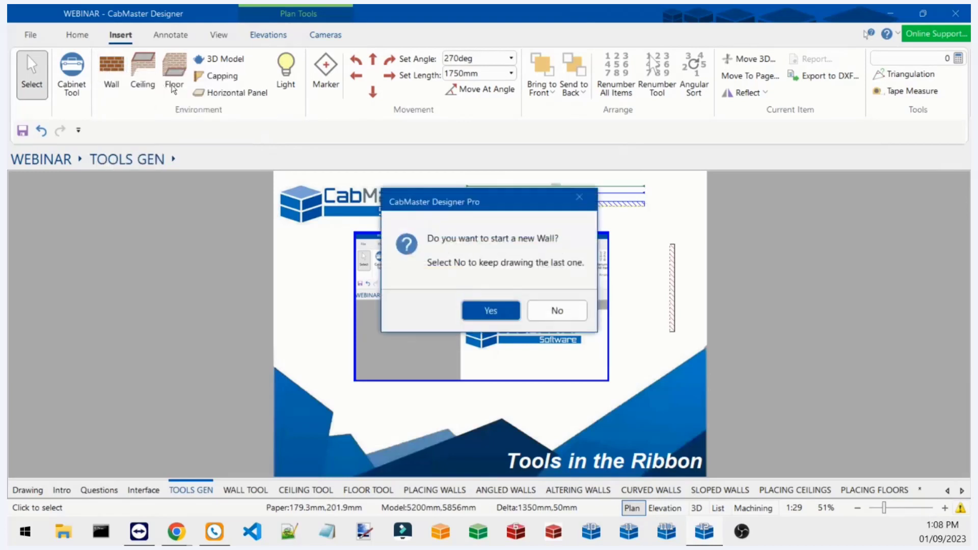
click(499, 318)
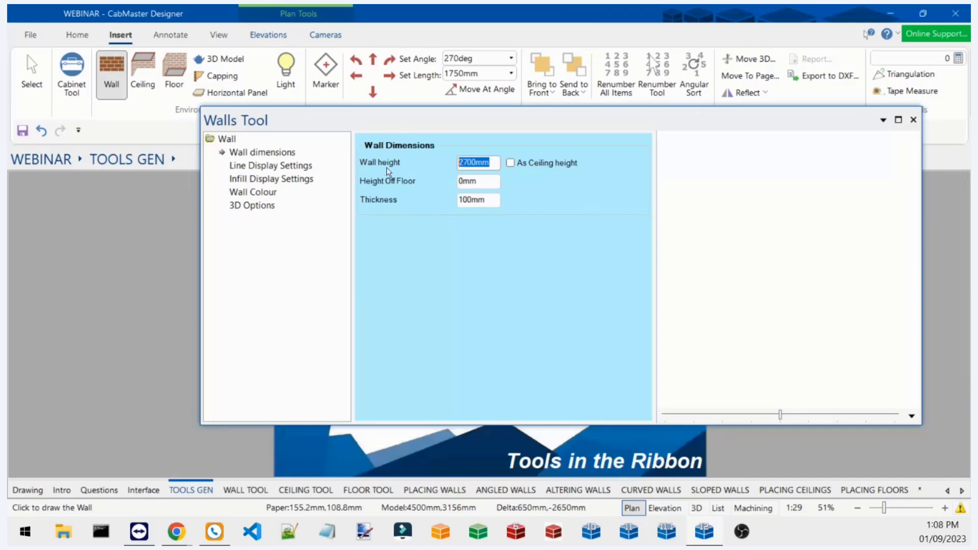
text(2000)
key(Return)
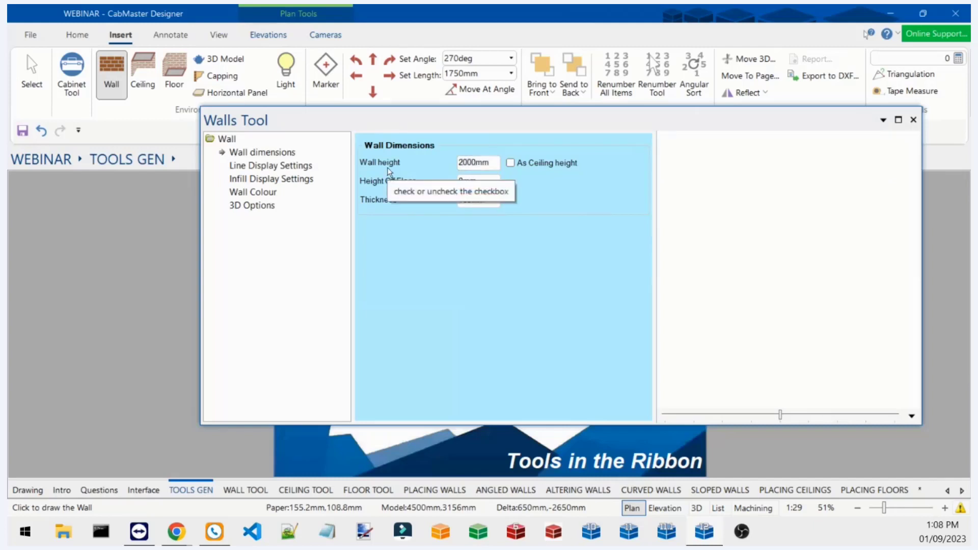
Close the wall tool settings, draw a horizontal wall 4500 mm long below the framed image and return to selection mode.
click(913, 121)
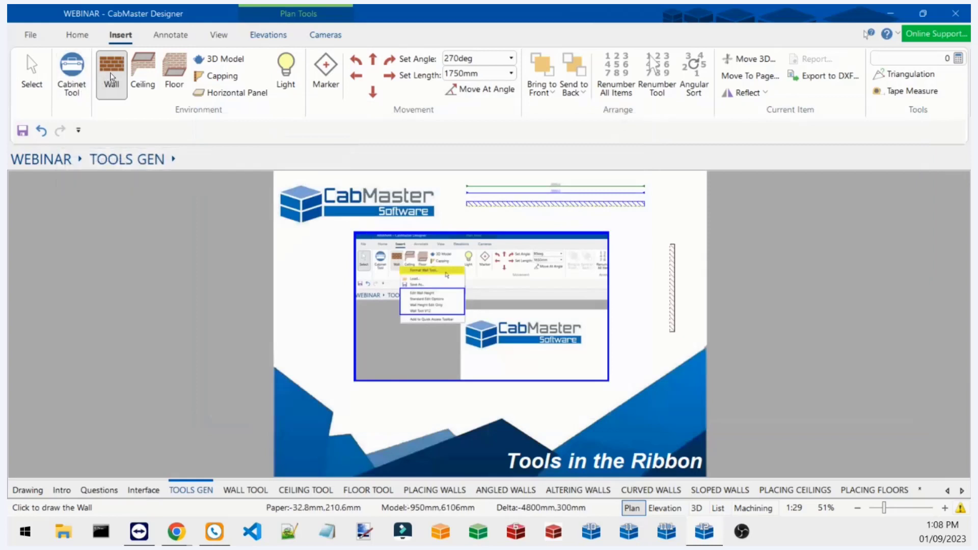
click(354, 412)
click(580, 409)
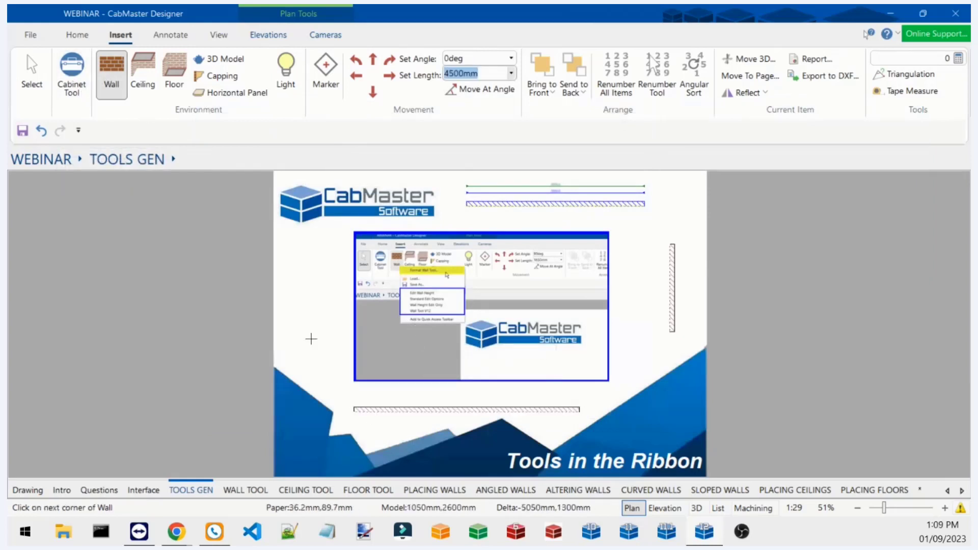
click(32, 76)
Check the wall dimensions in the properties of the new wall below the image, then close them.
click(465, 409)
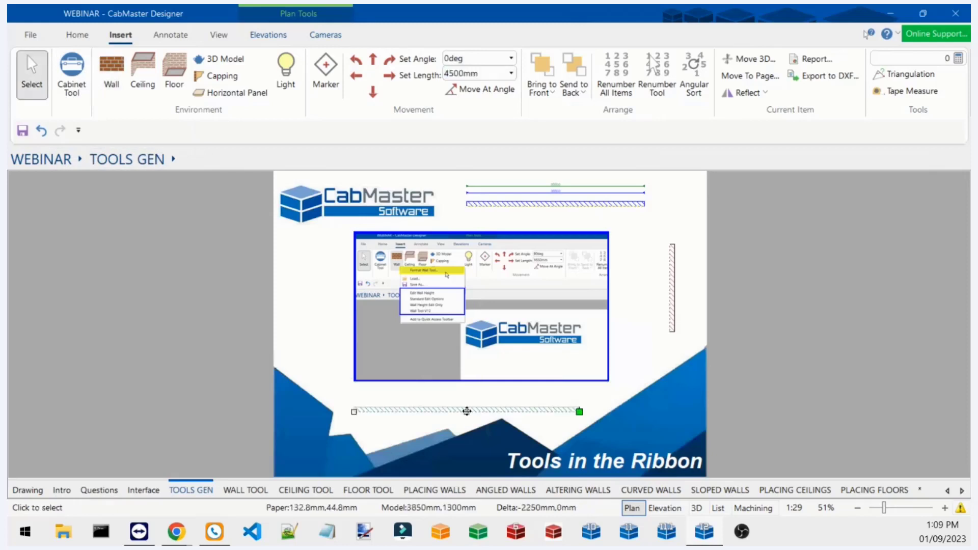
double_click(466, 411)
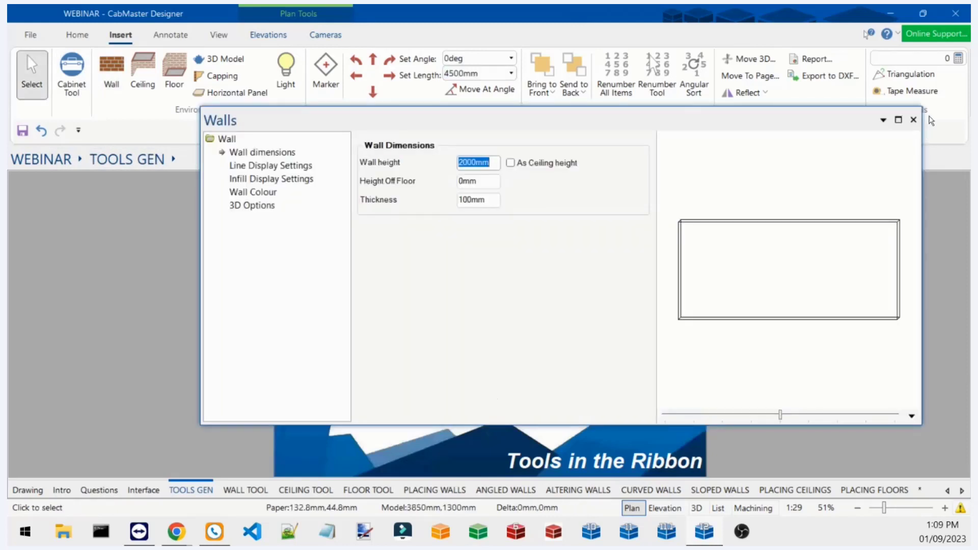
click(913, 119)
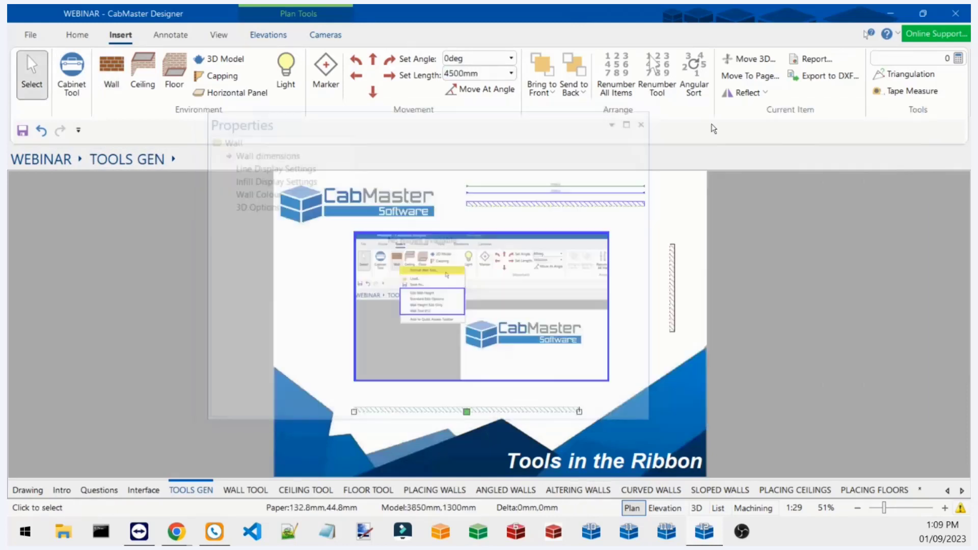
Save the wall tool settings as a preset named MasonsTEST, check the wall tool's preset list and return to selection mode.
right_click(104, 72)
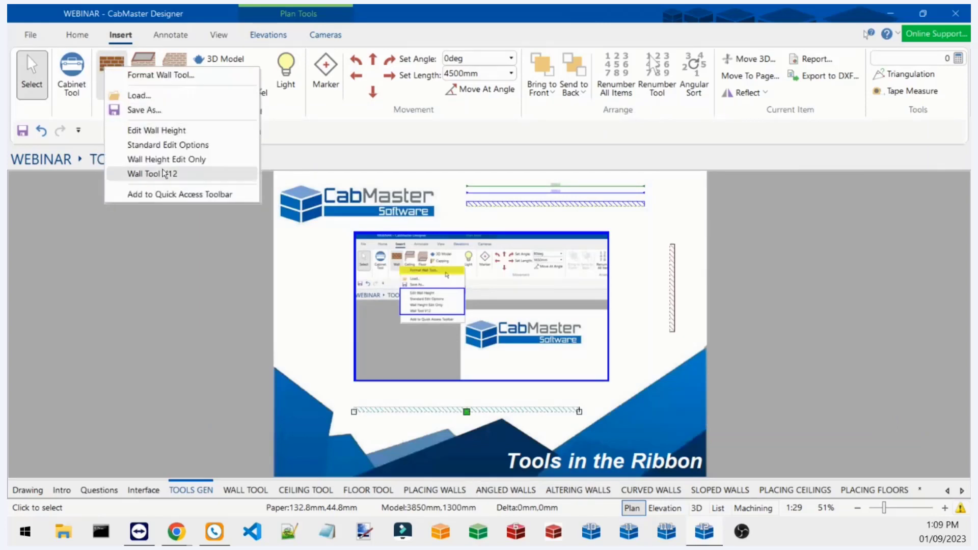
click(162, 112)
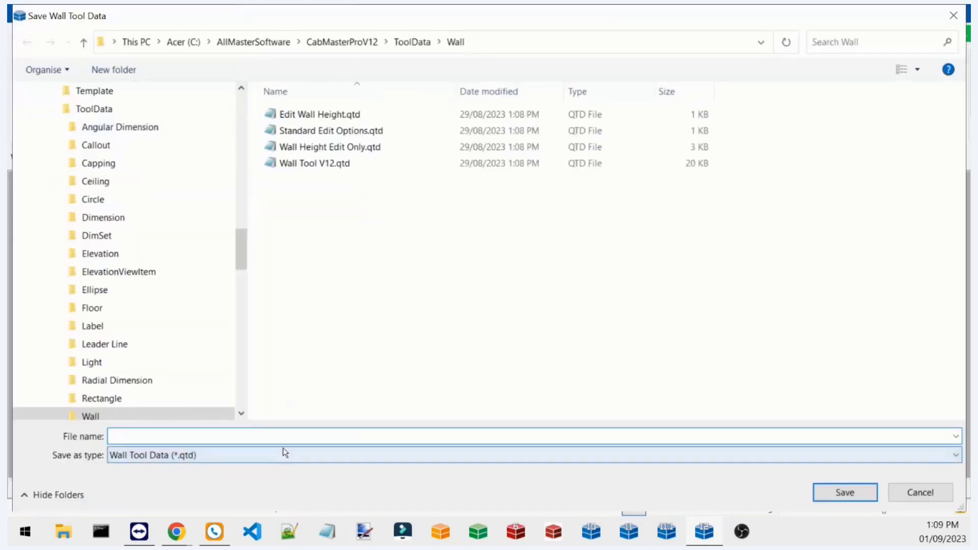
text(MasonsTEST)
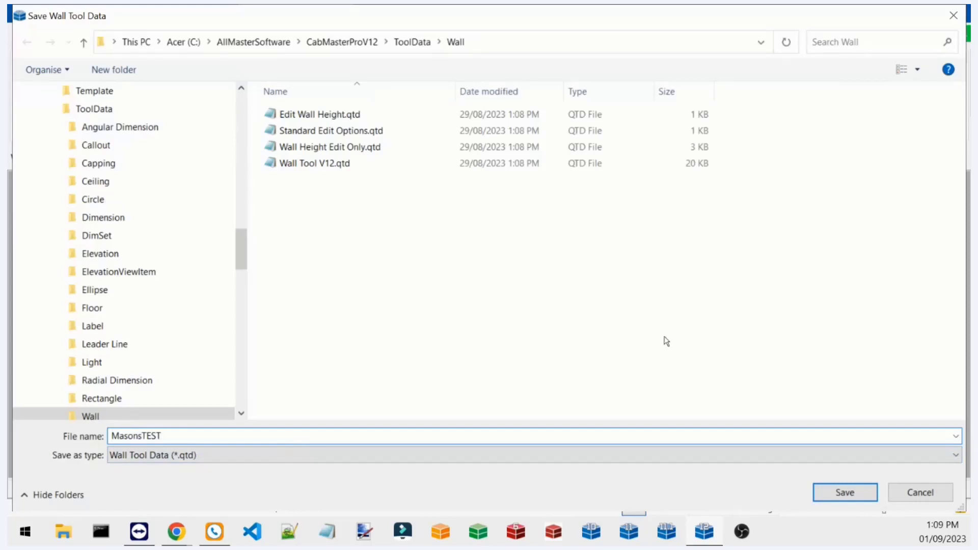
click(845, 492)
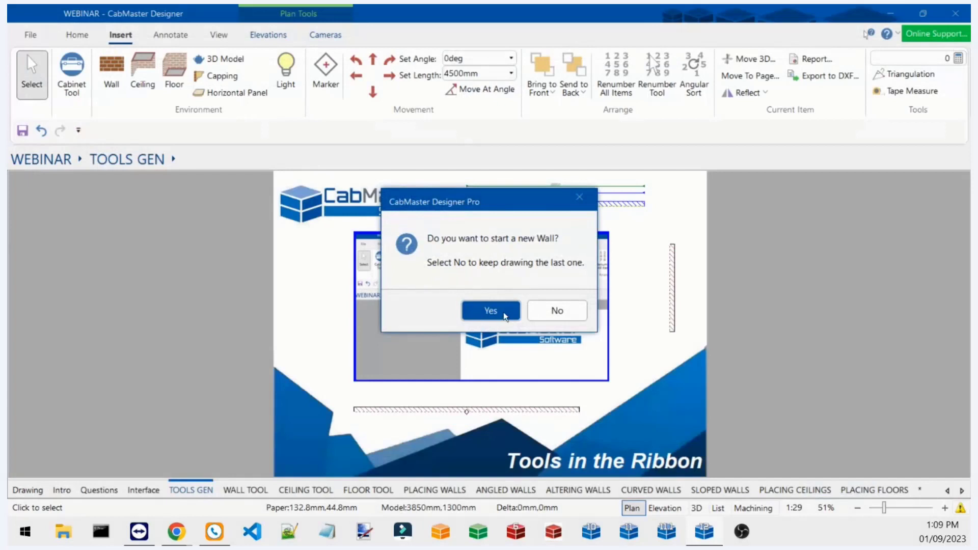
click(504, 312)
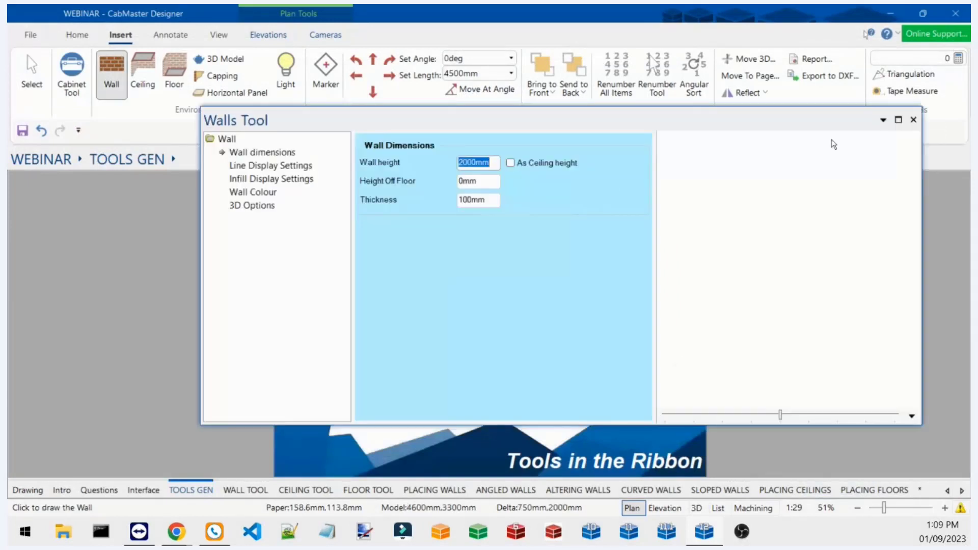
click(913, 119)
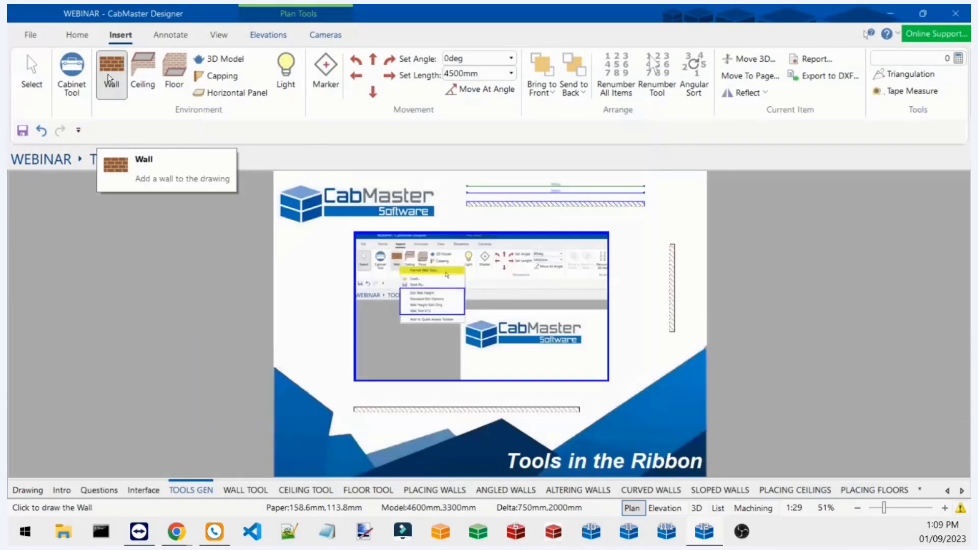
right_click(108, 74)
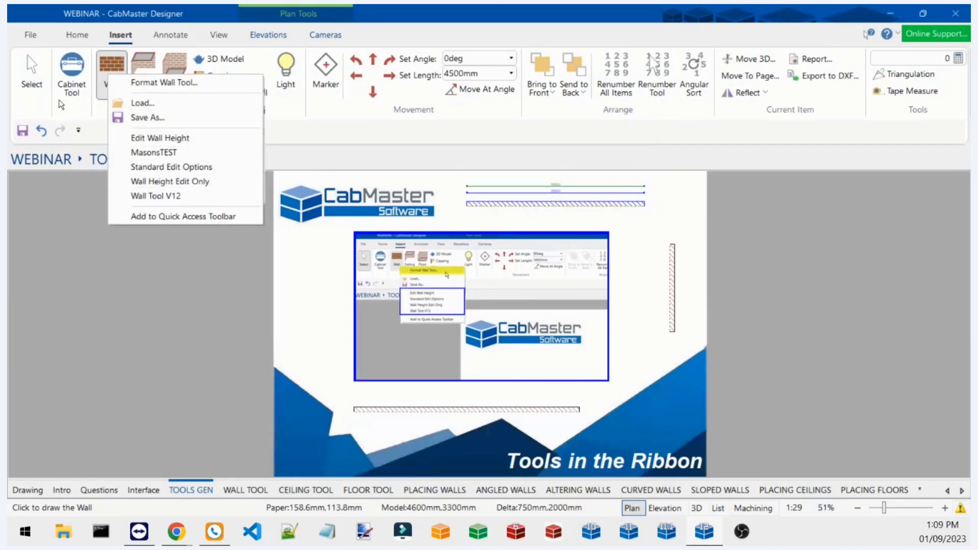
click(40, 91)
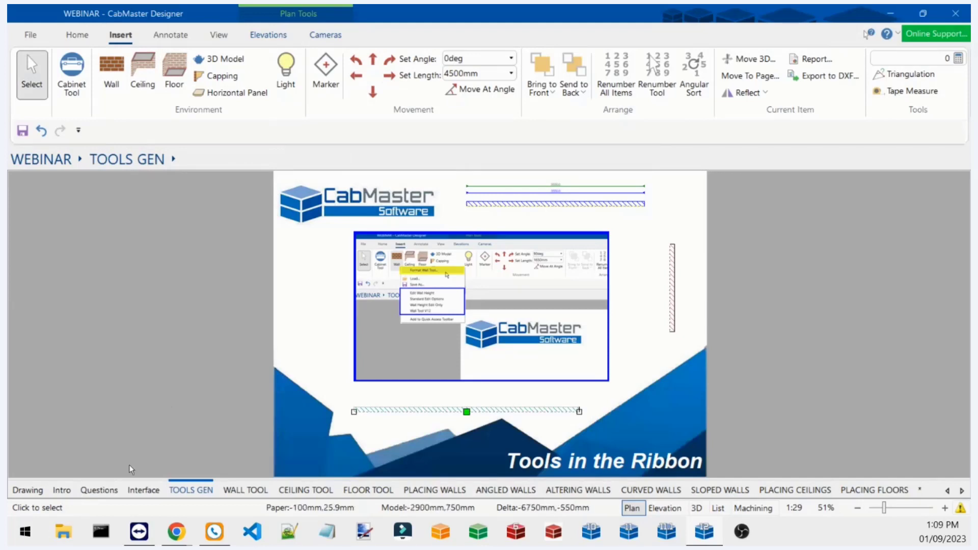
On the WALL TOOL page, open the properties of the uppermost horizontal wall and show its preview as 3D Textured.
click(262, 491)
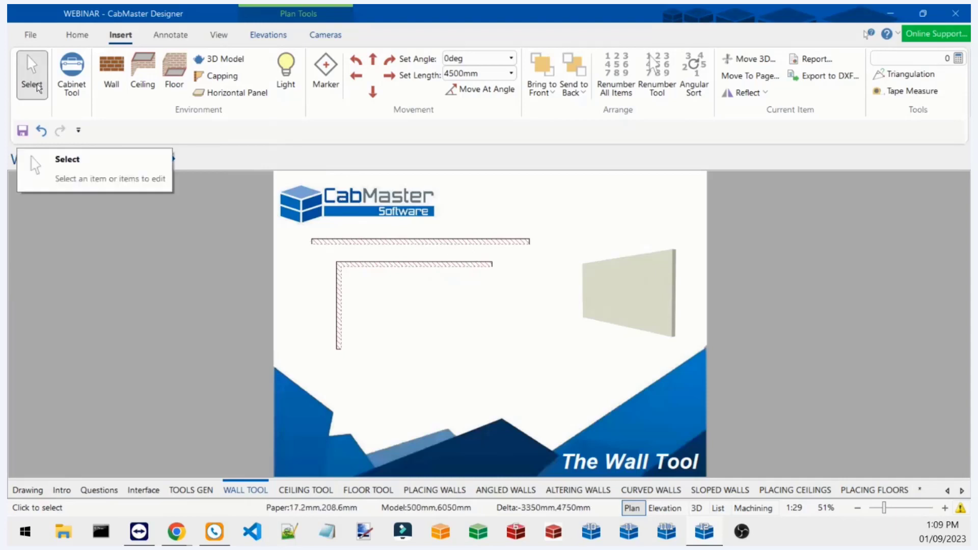
click(426, 244)
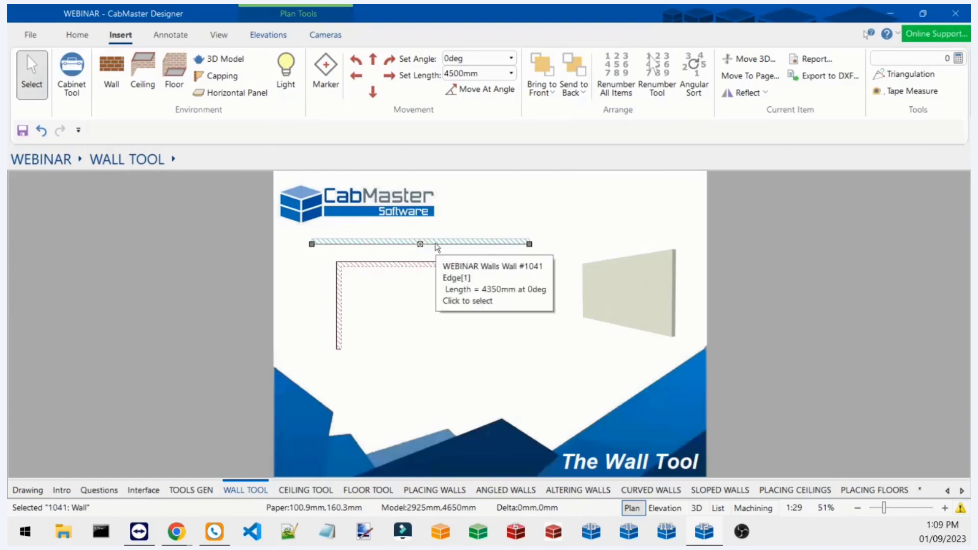
double_click(437, 246)
drag(465, 127, 350, 125)
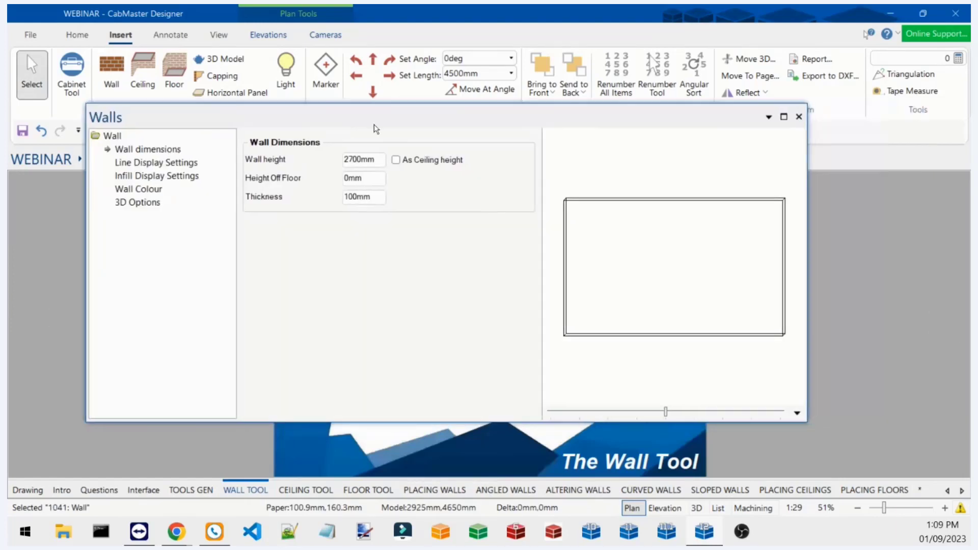
right_click(798, 411)
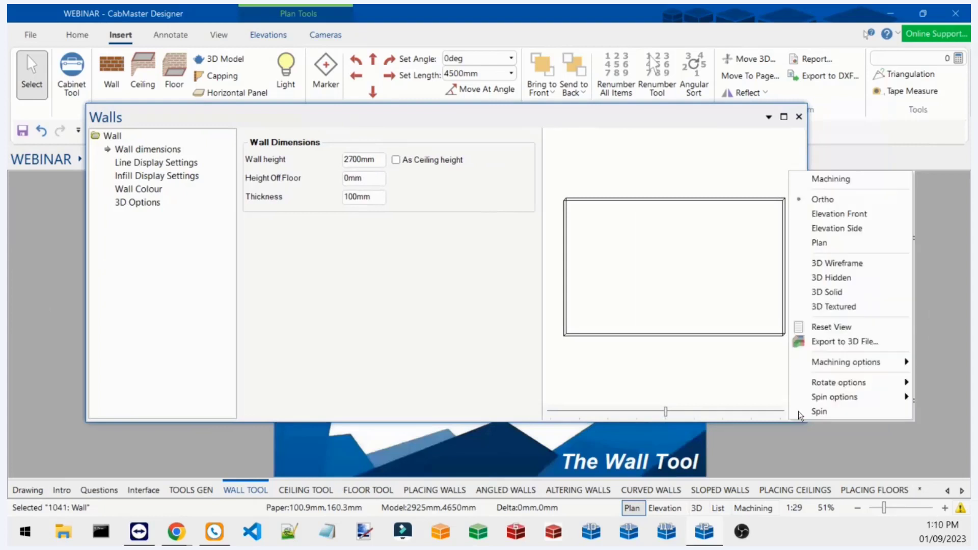
click(841, 307)
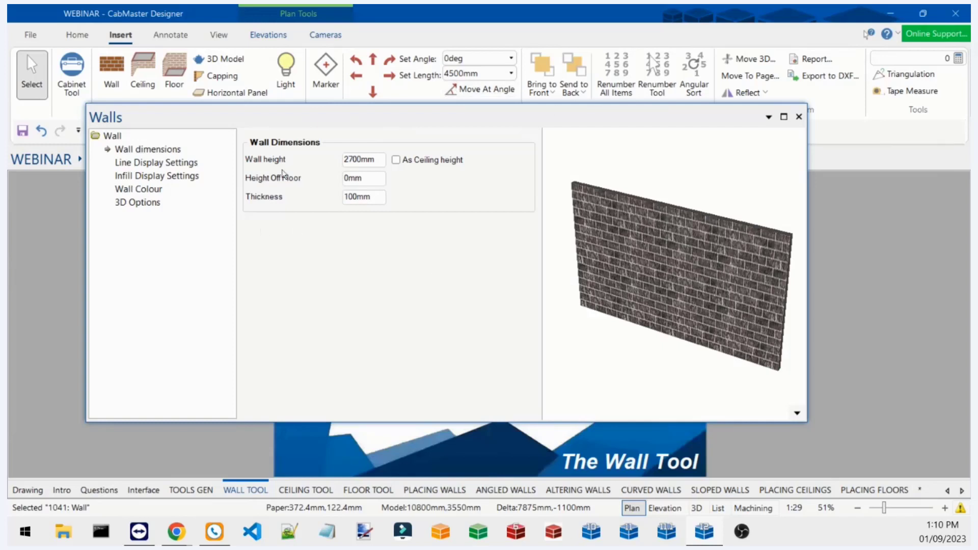
Set the wall's height to 5000 mm and its height off floor to 100 mm.
drag(143, 122, 163, 130)
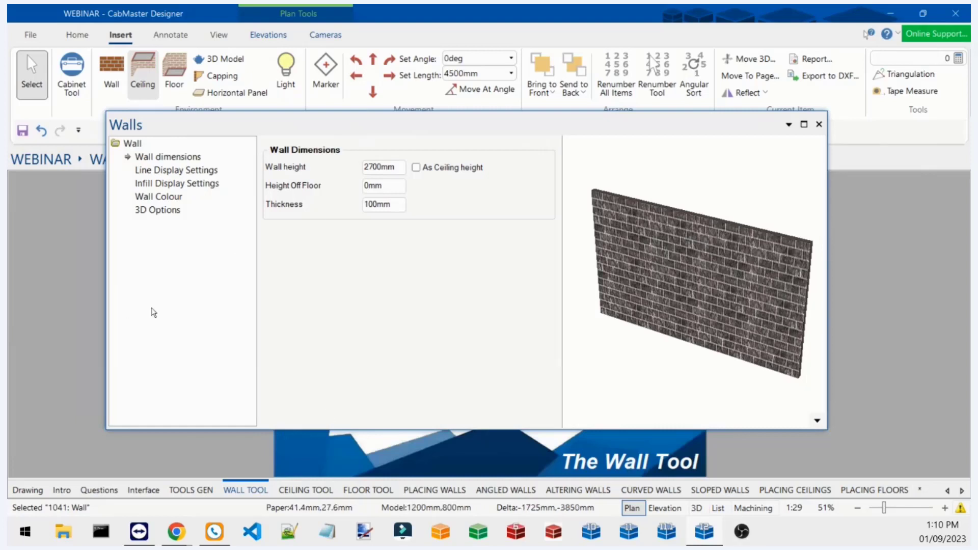
double_click(382, 167)
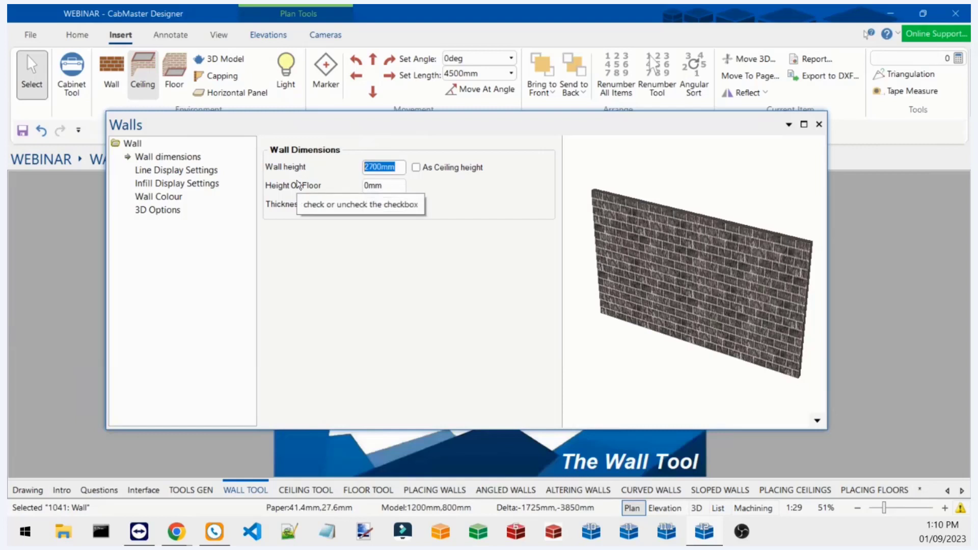
text(5000)
key(Return)
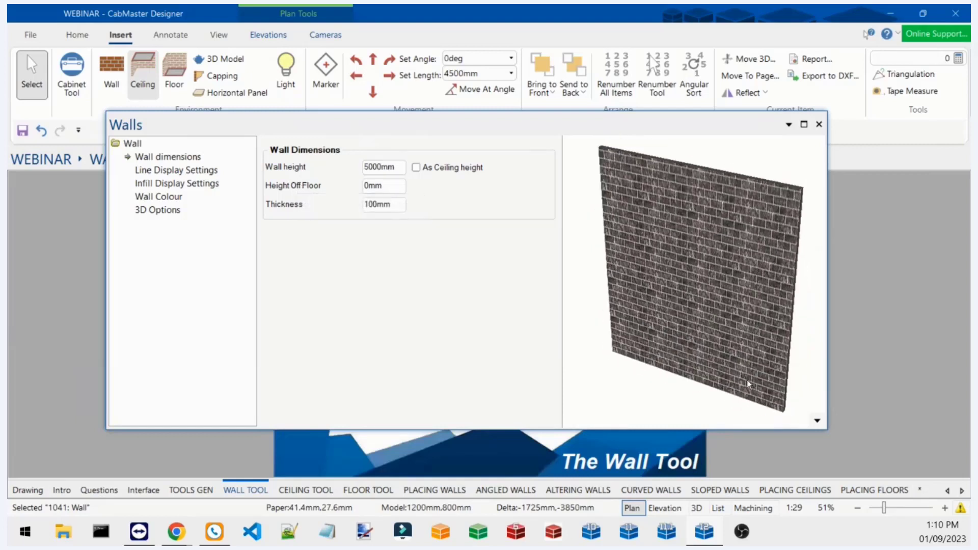
double_click(370, 185)
text(10)
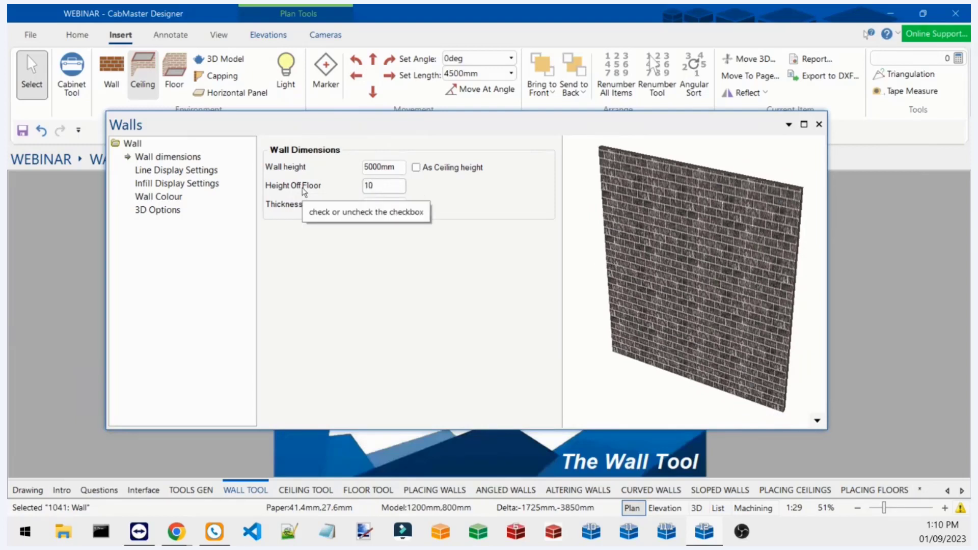
text(0)
key(Tab)
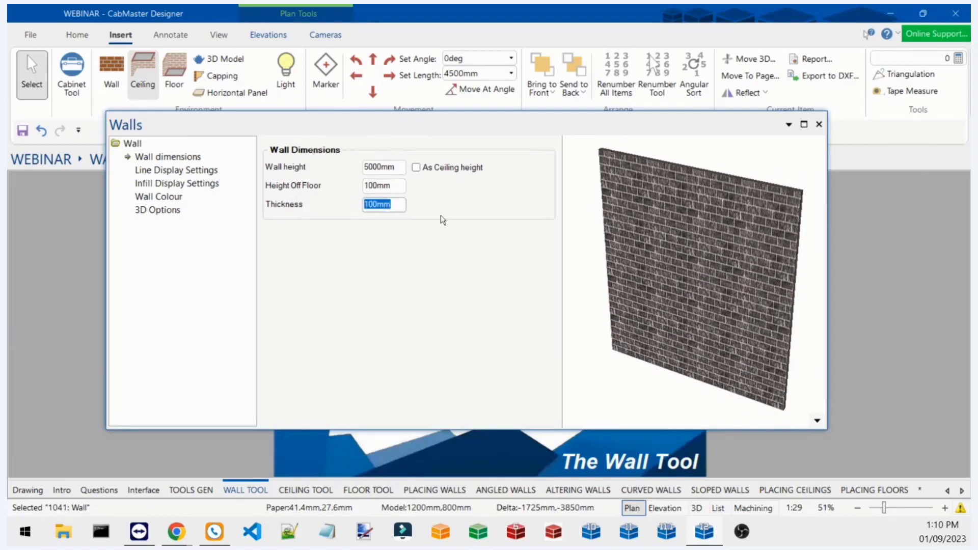
Set the wall's thickness to 500 mm and rotate the 3D preview to inspect it.
click(641, 263)
drag(642, 263, 589, 265)
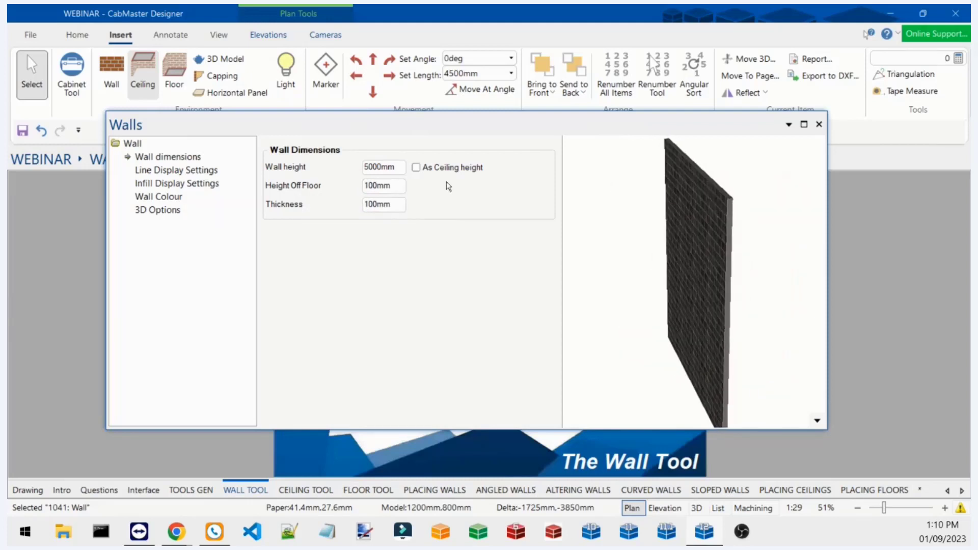
double_click(399, 203)
text(500)
key(Tab)
drag(598, 260, 692, 235)
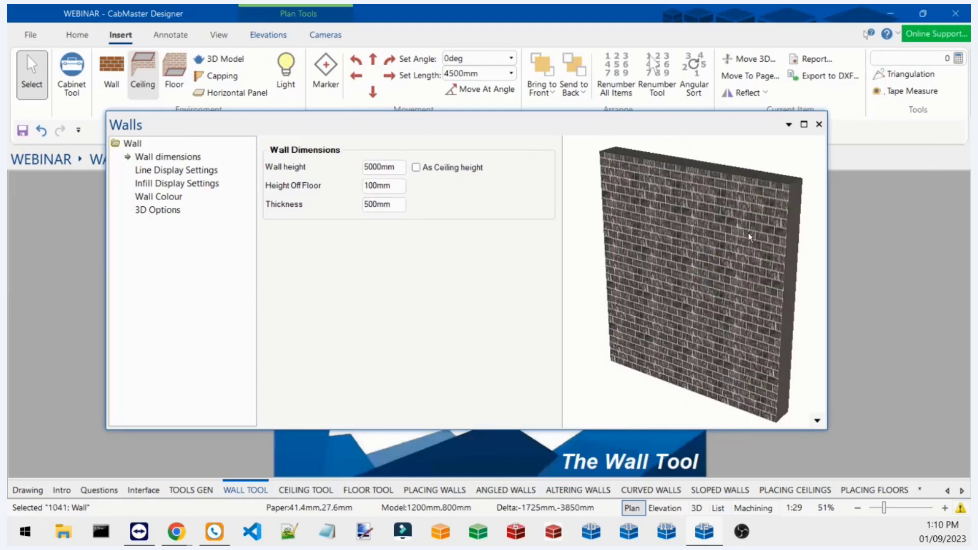
Make the wall use the ceiling height and review the default ceiling height in the job defaults.
click(442, 171)
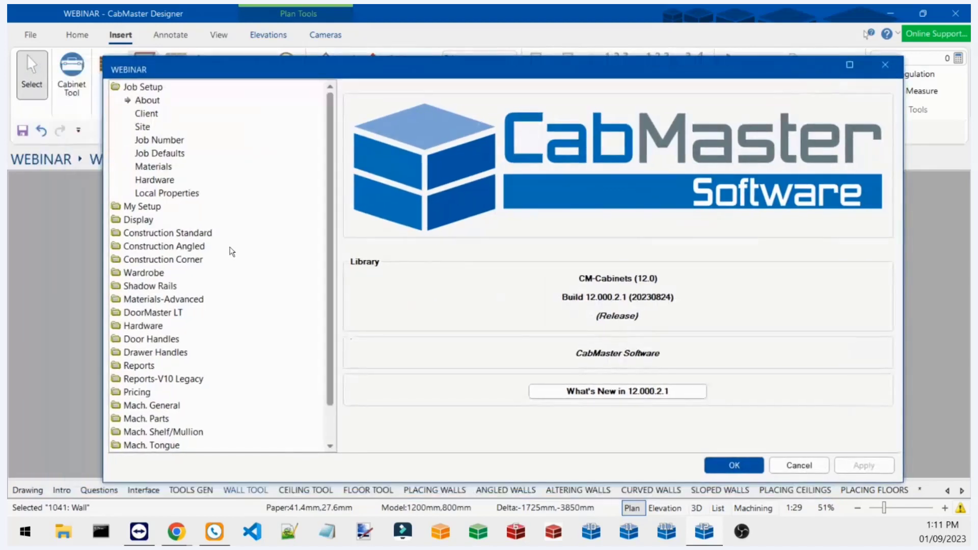
click(183, 154)
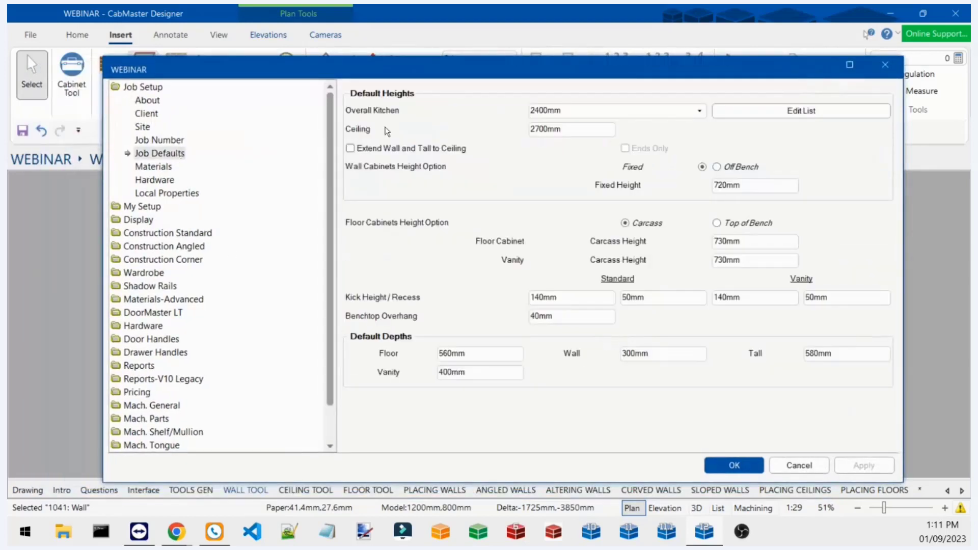
click(545, 126)
double_click(550, 128)
click(553, 129)
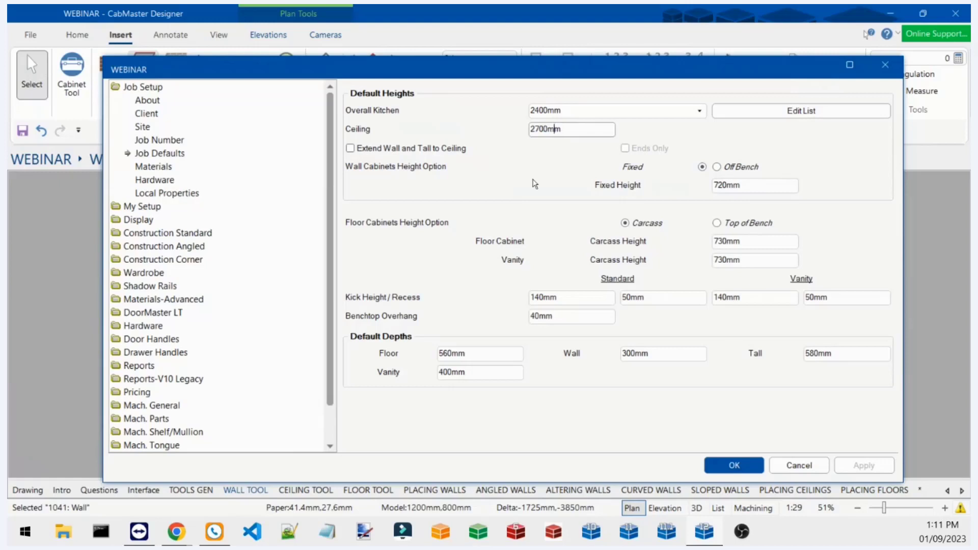
double_click(556, 131)
click(799, 466)
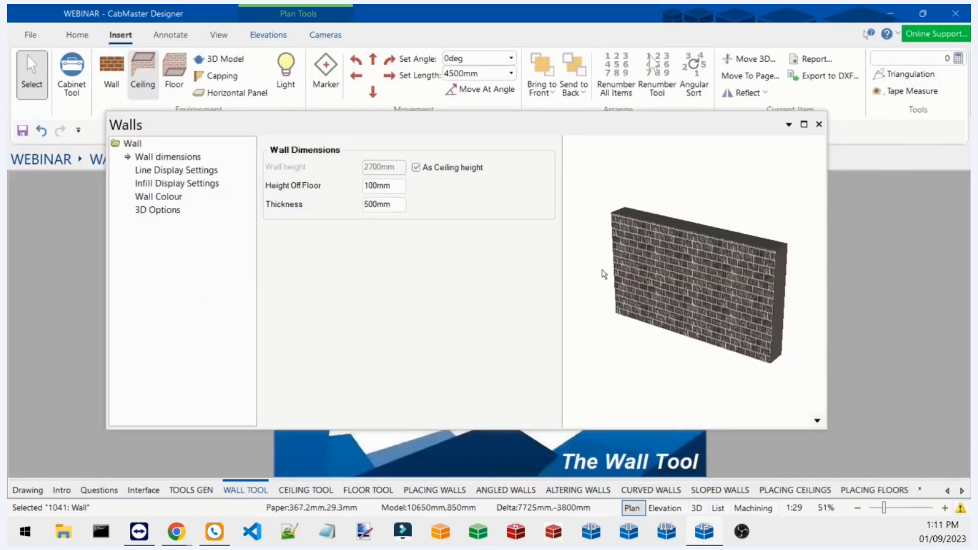
click(429, 174)
click(428, 174)
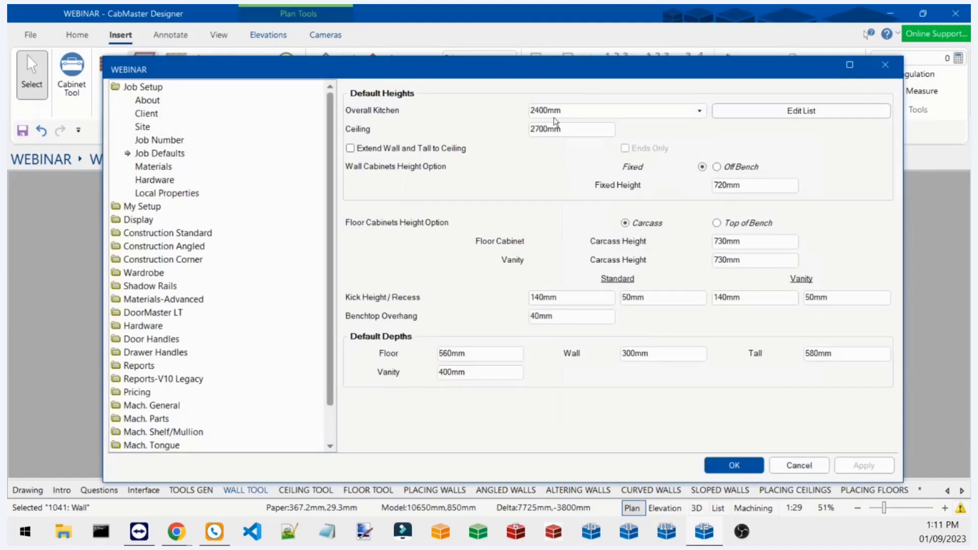
click(735, 466)
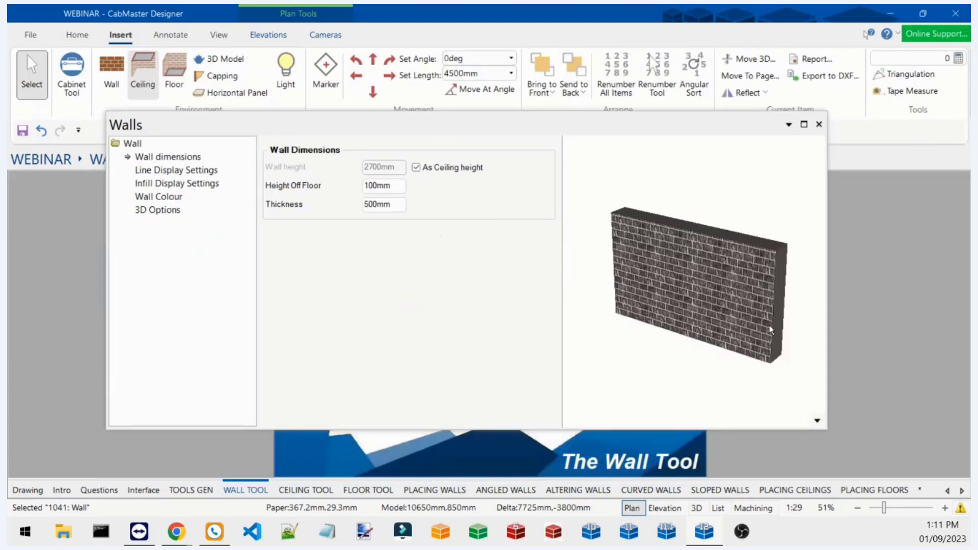
Open the wall's line display settings and move the Walls dialog aside so the uppermost wall is visible on the plan.
click(182, 171)
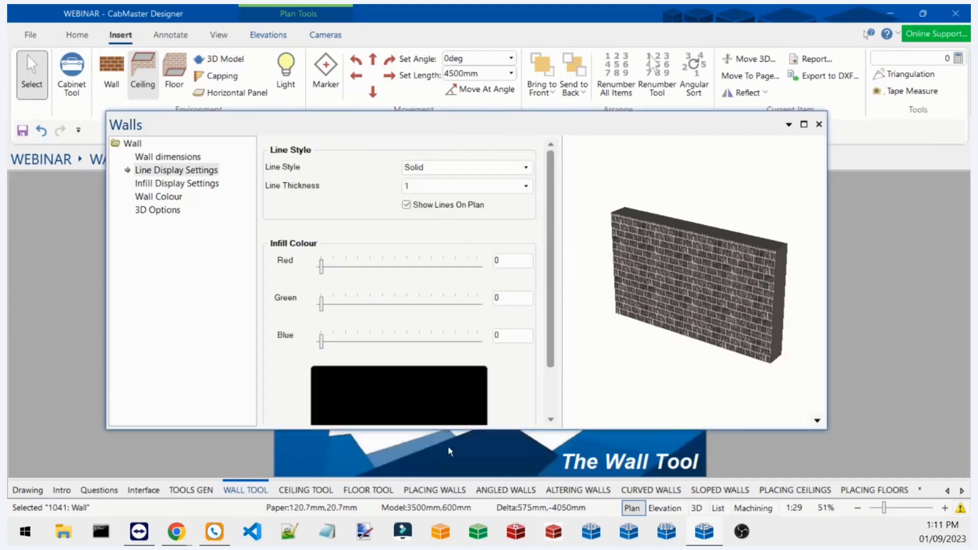
drag(328, 125, 751, 134)
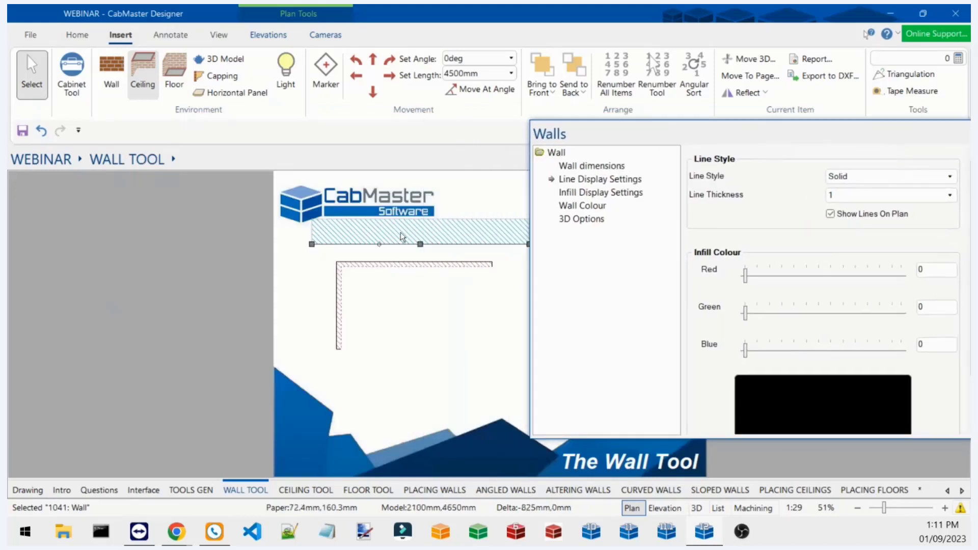
scroll(454, 212, up, 3)
scroll(516, 206, up, 3)
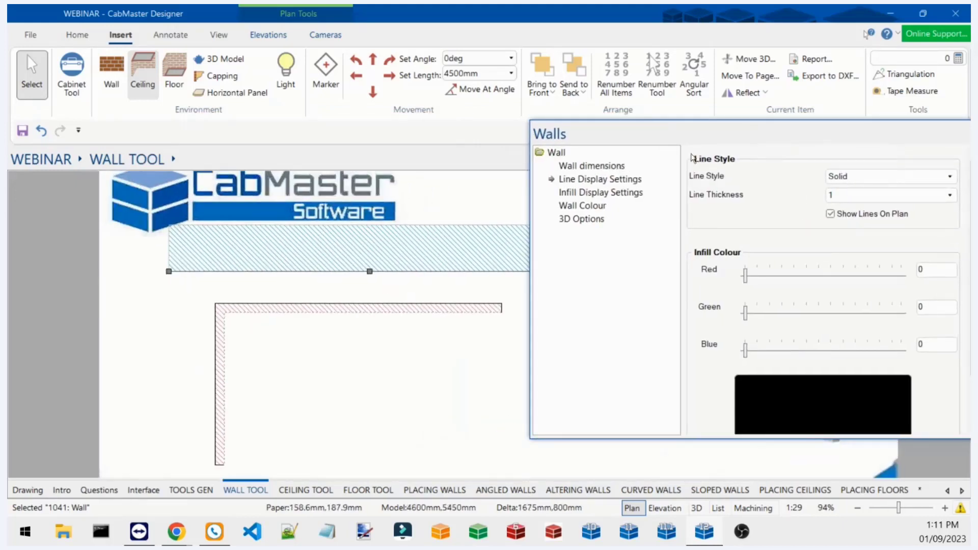
drag(785, 146, 725, 142)
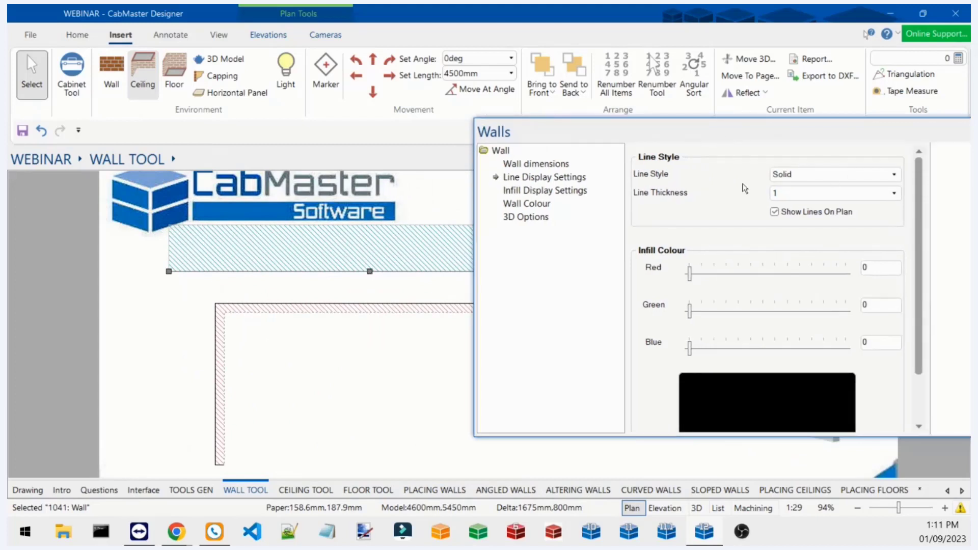
click(414, 289)
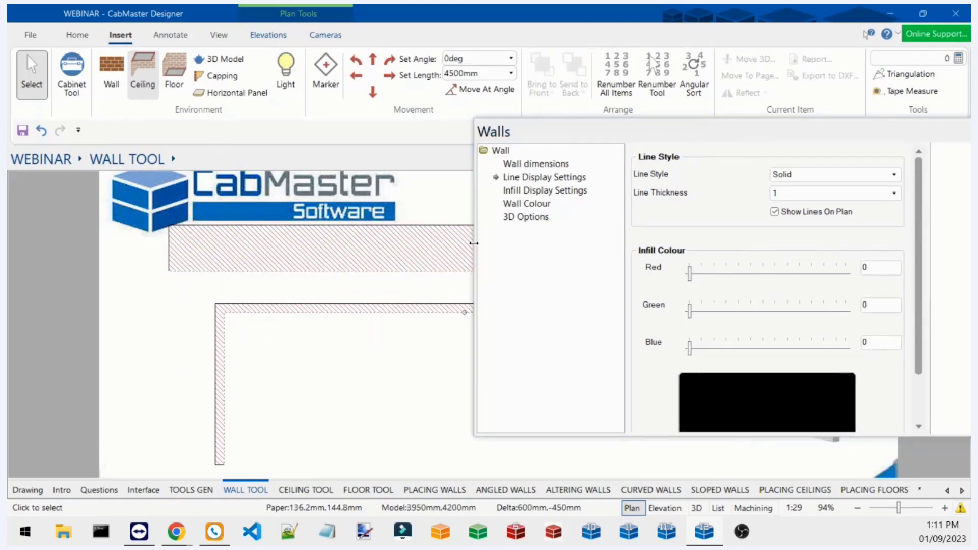
scroll(448, 211, up, 2)
click(326, 262)
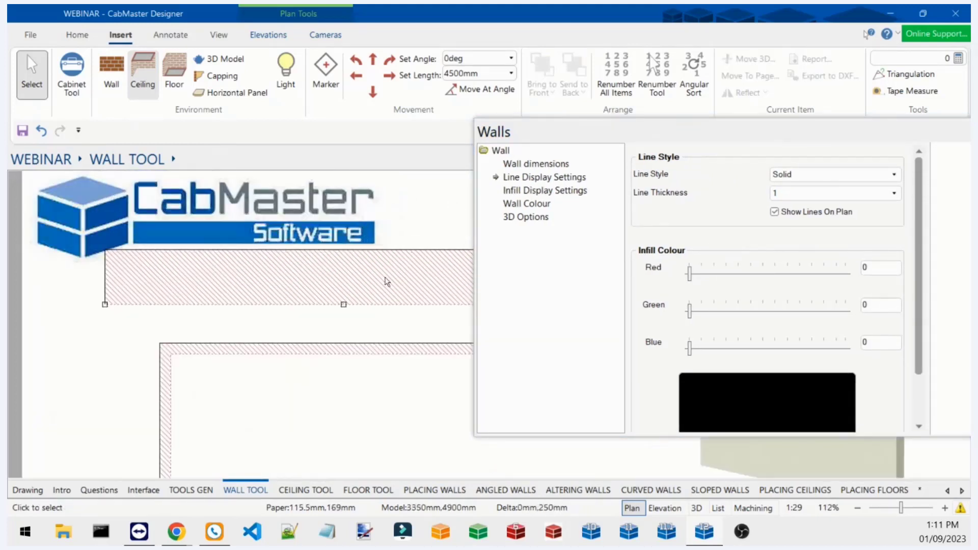
Set the wall's line style to long dashes and toggle its plan lines off and back on.
click(813, 171)
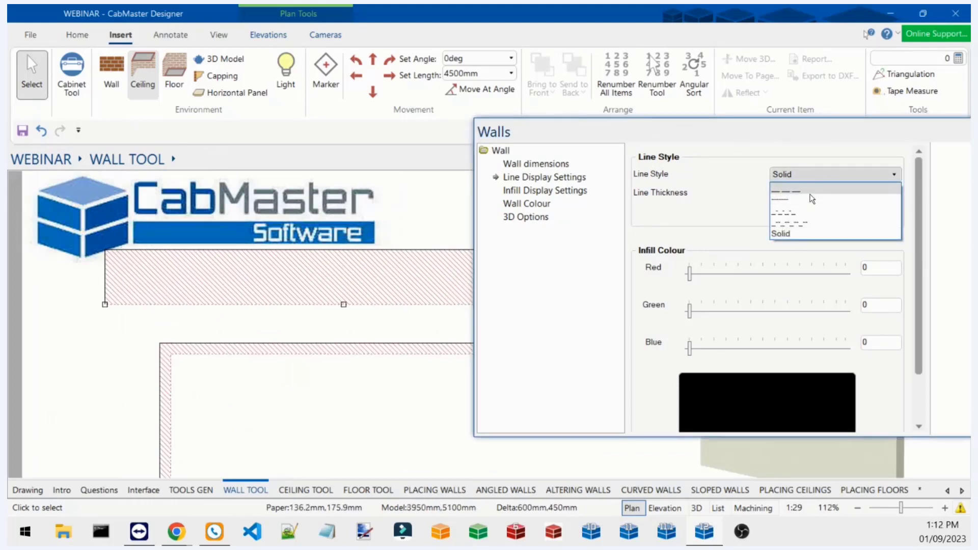
click(809, 193)
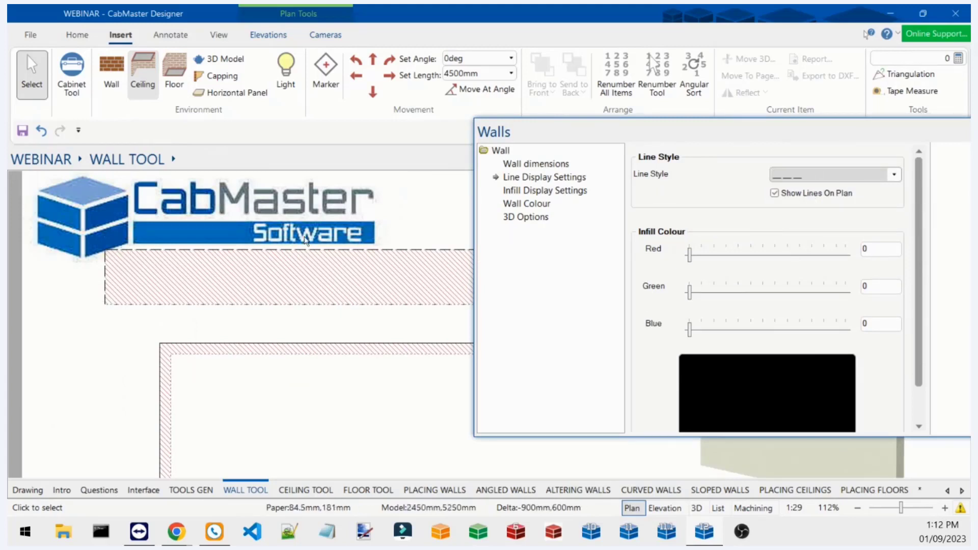
click(802, 196)
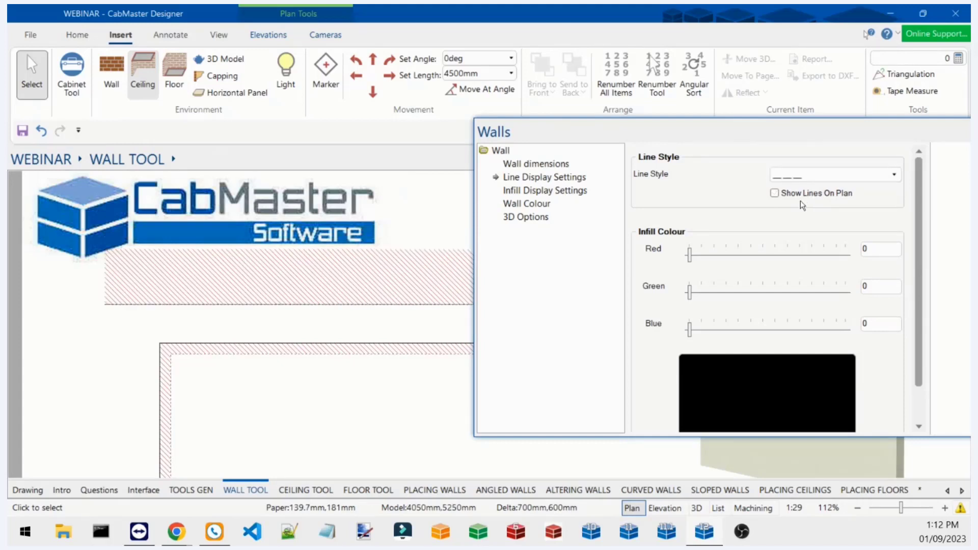
click(801, 197)
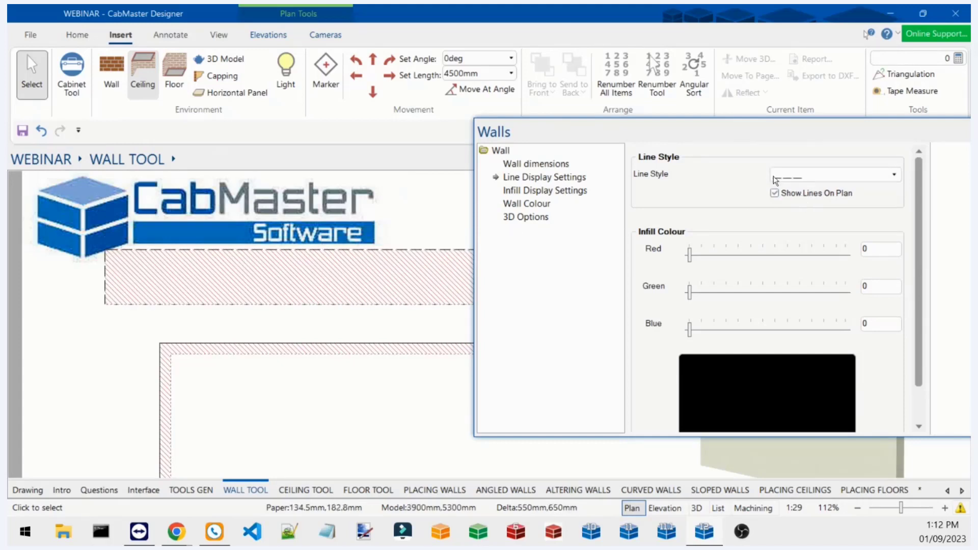
Change the wall's line colour by setting green to 255 and blue to 204.
drag(732, 287, 846, 292)
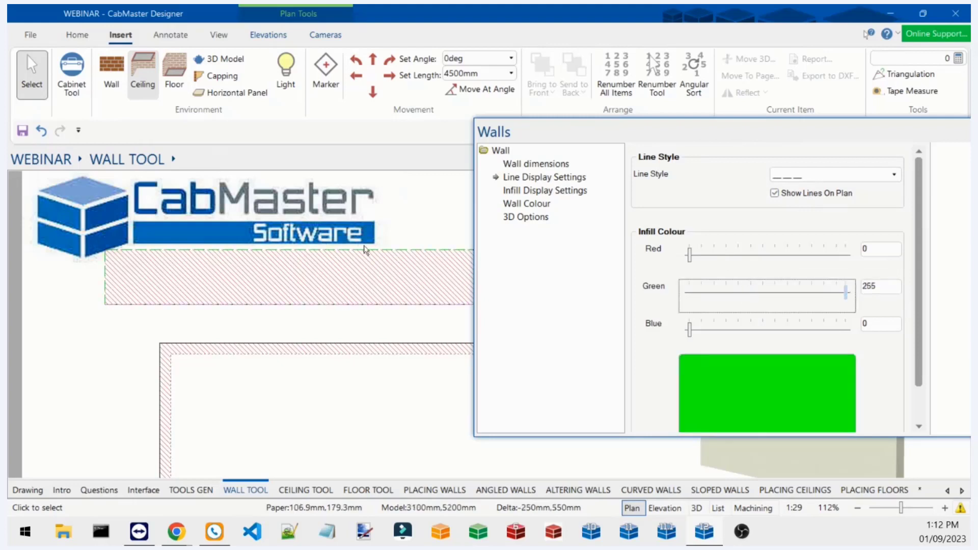
click(132, 253)
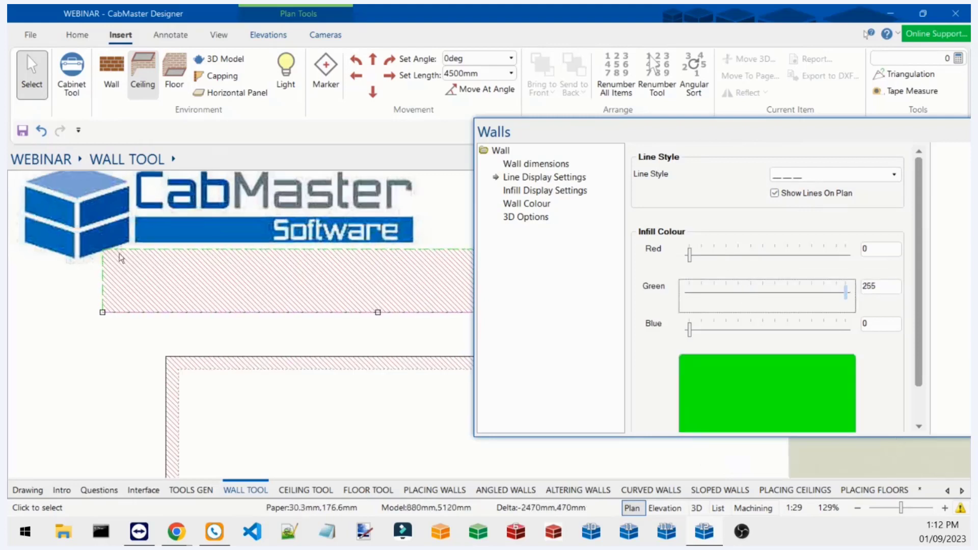
scroll(300, 268, down, 1)
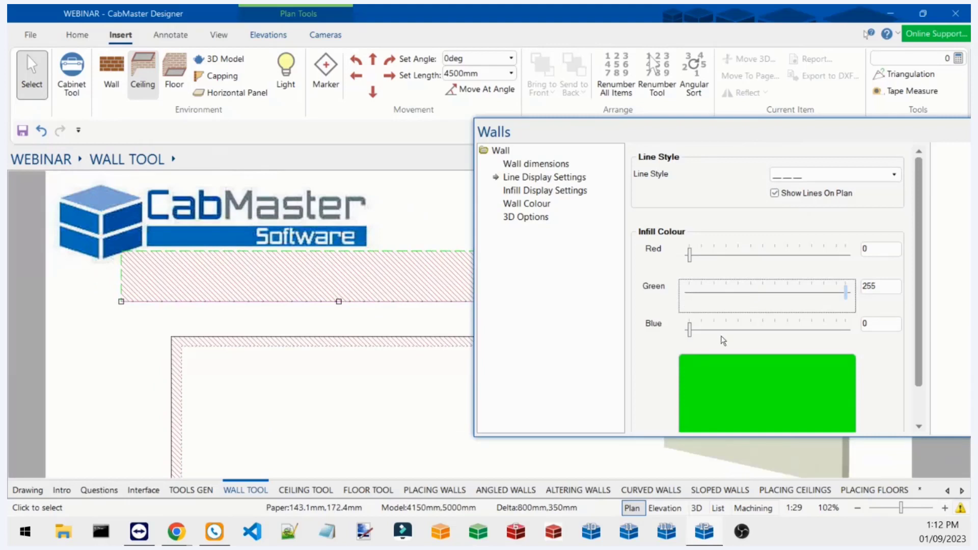
drag(689, 329, 804, 331)
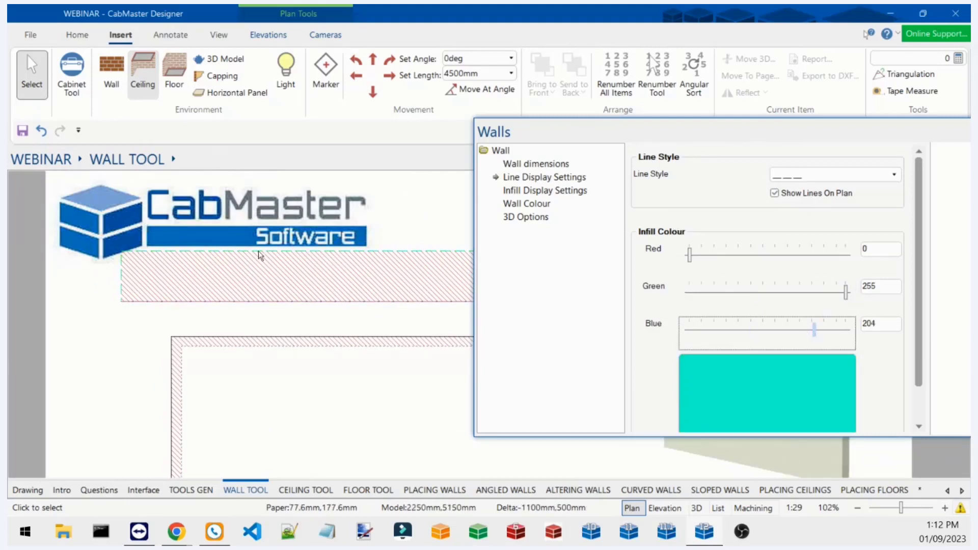
In the infill display settings, set the wall's infill colour to red 0, green 0 and blue 253.
click(559, 192)
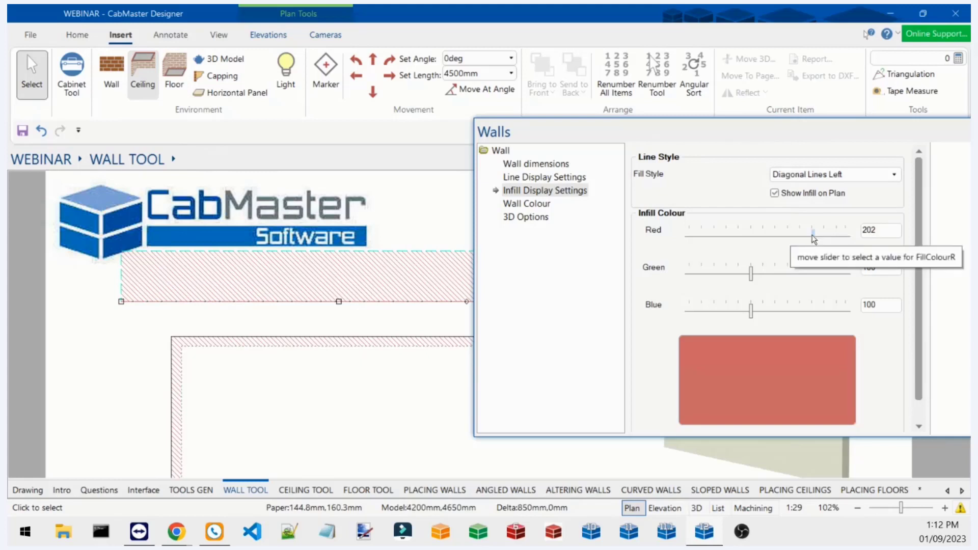
drag(813, 239, 690, 240)
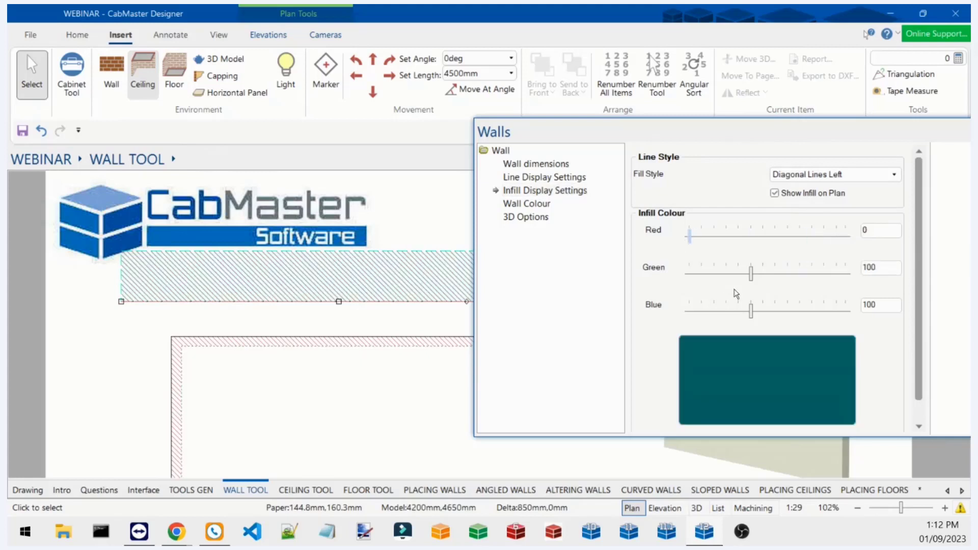
drag(750, 312, 720, 312)
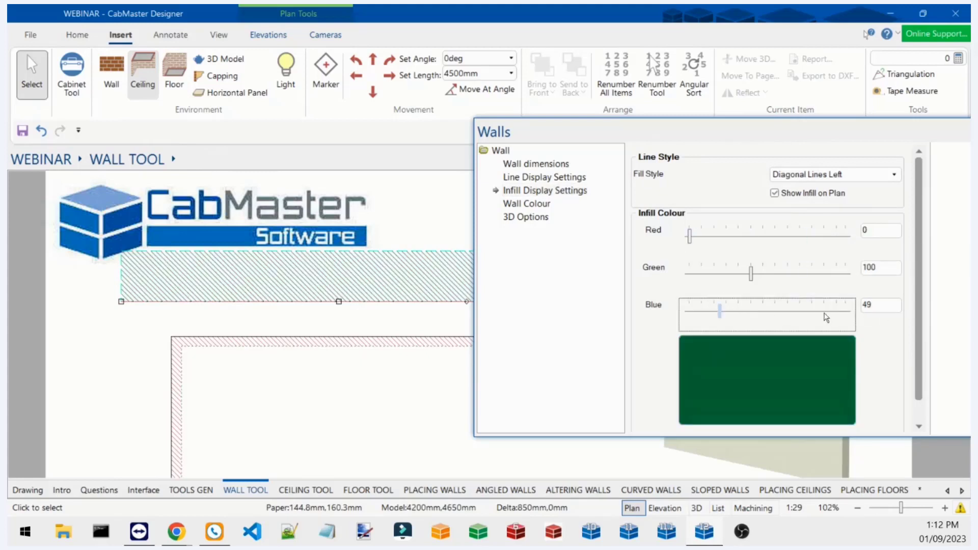
drag(826, 318, 854, 315)
drag(727, 277, 689, 274)
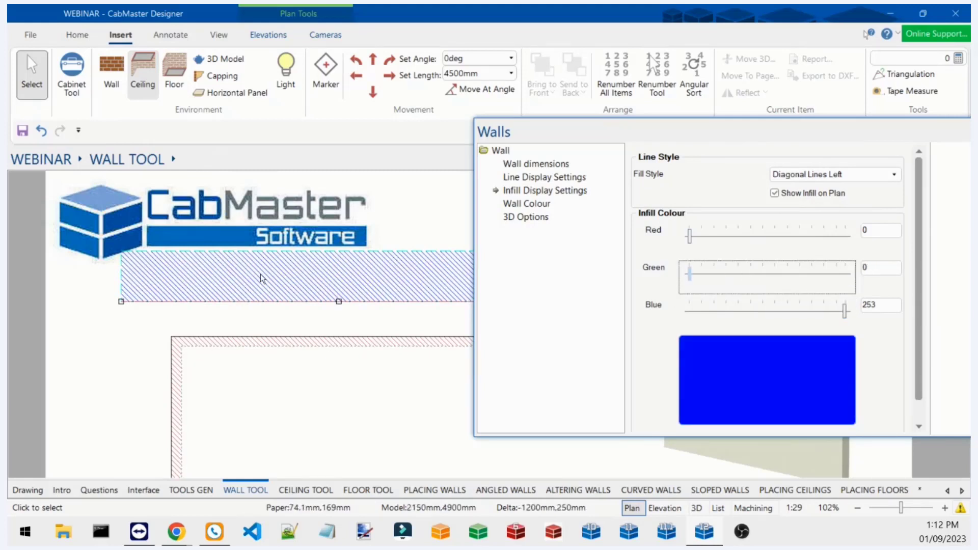
Set the wall's infill fill style to diagonal crosses.
drag(698, 130, 550, 131)
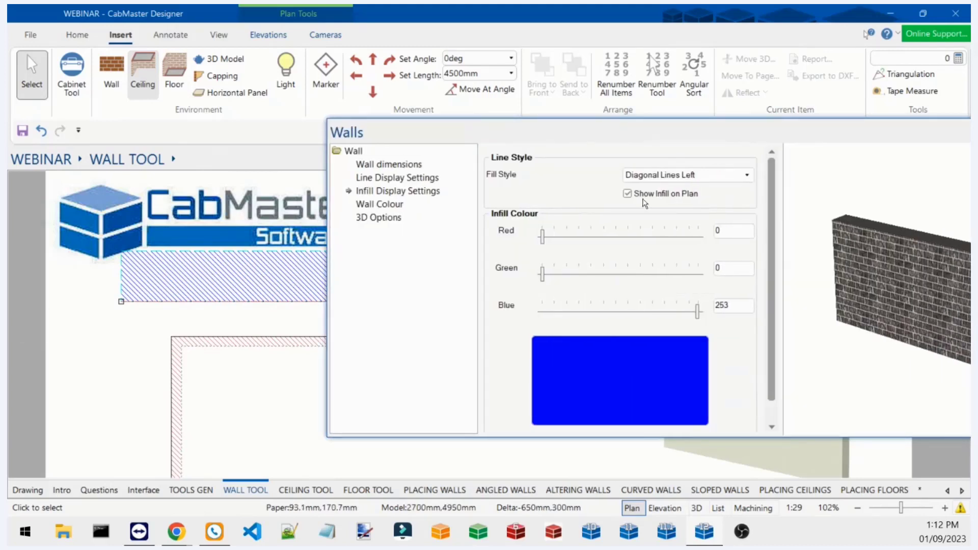
click(670, 182)
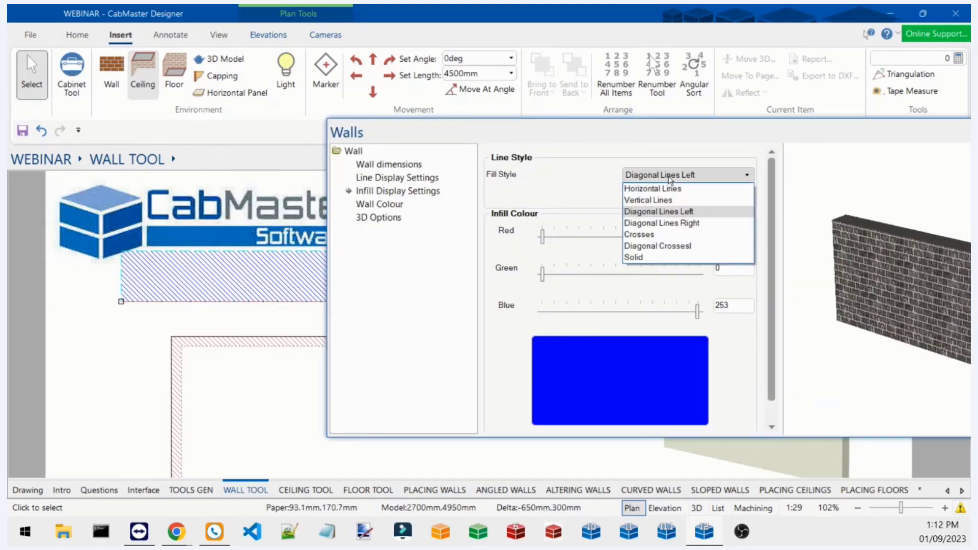
click(658, 243)
click(249, 345)
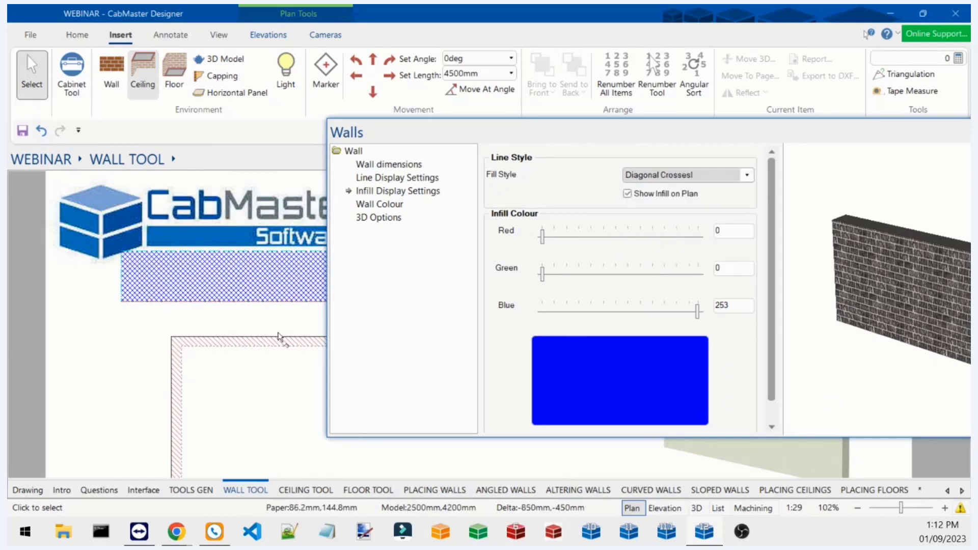
Switch the wall colour to Solid Colour and enlarge the Walls dialog to show all the colour settings.
drag(658, 139, 493, 141)
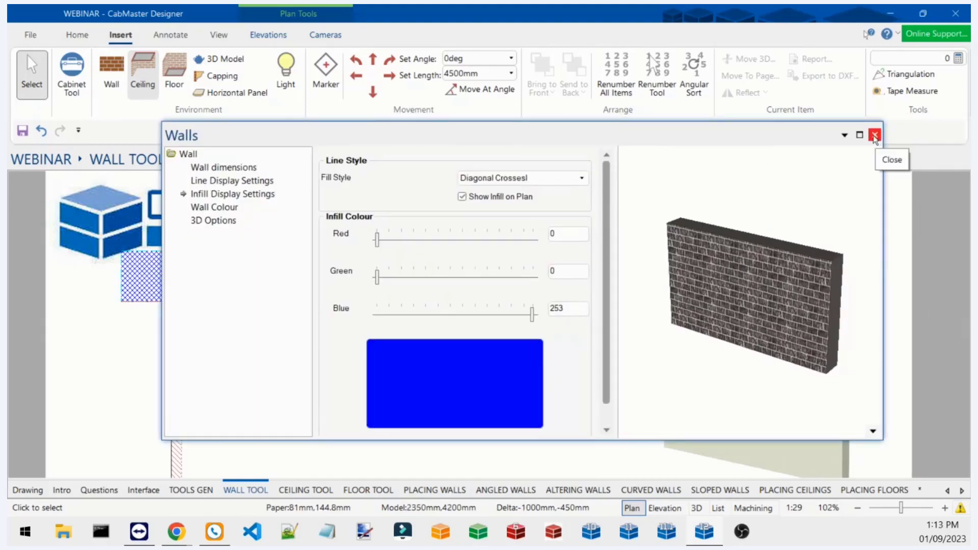
click(206, 209)
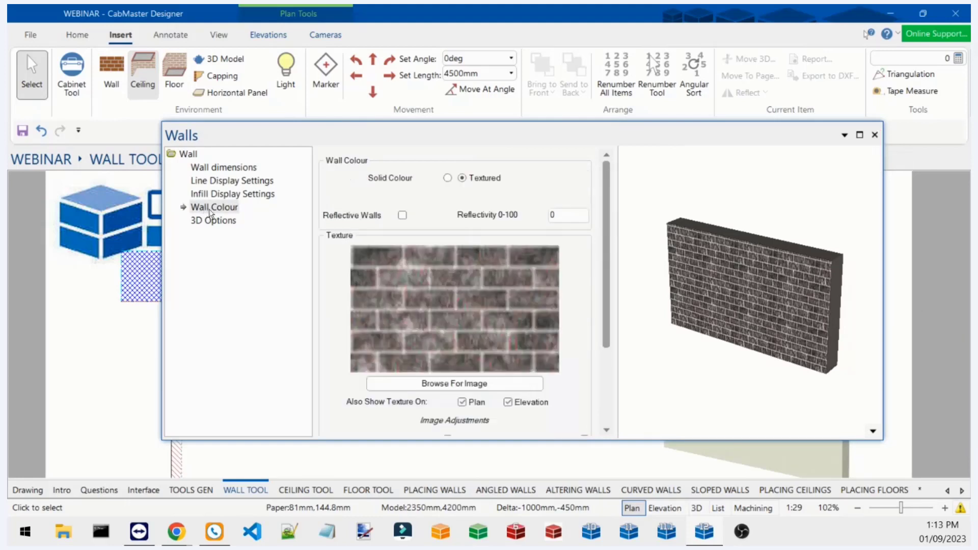
click(446, 178)
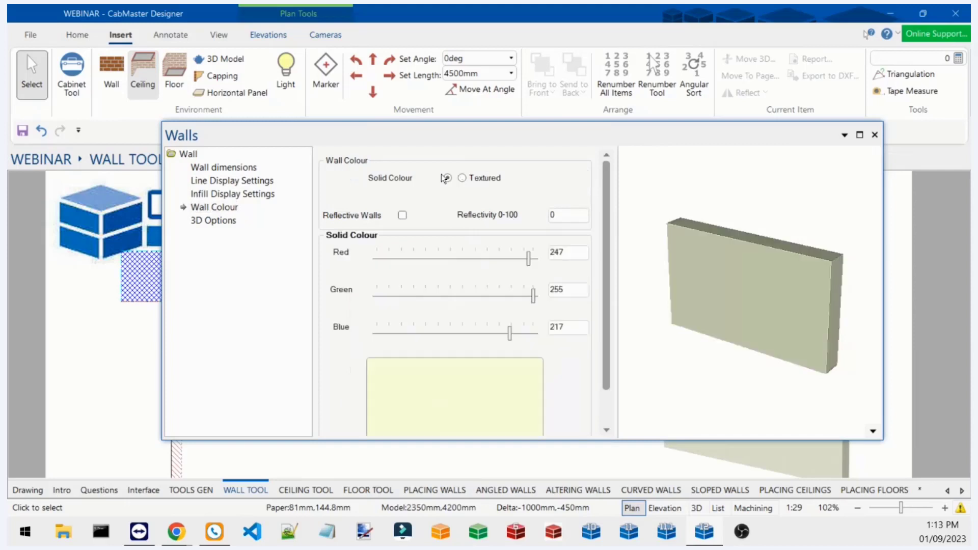
scroll(735, 271, down, 2)
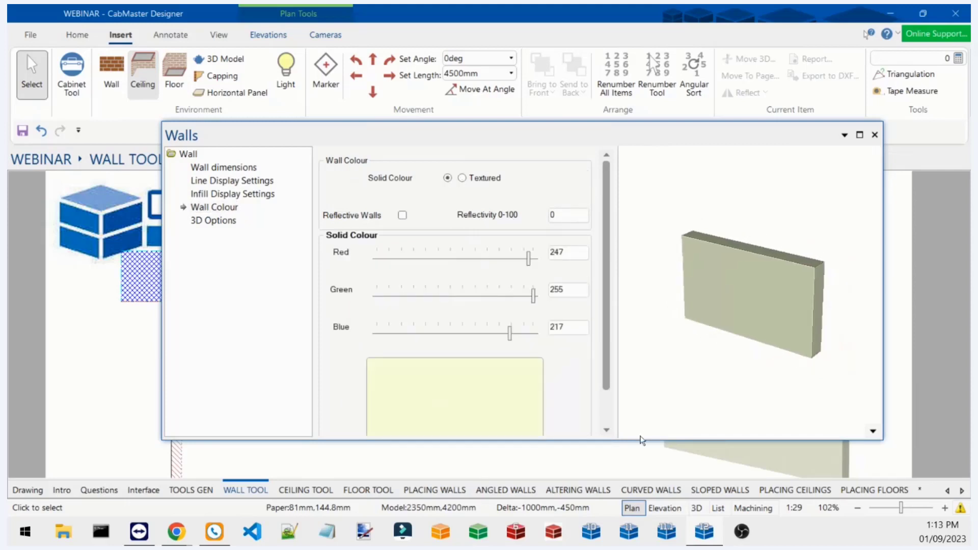
drag(637, 439, 637, 483)
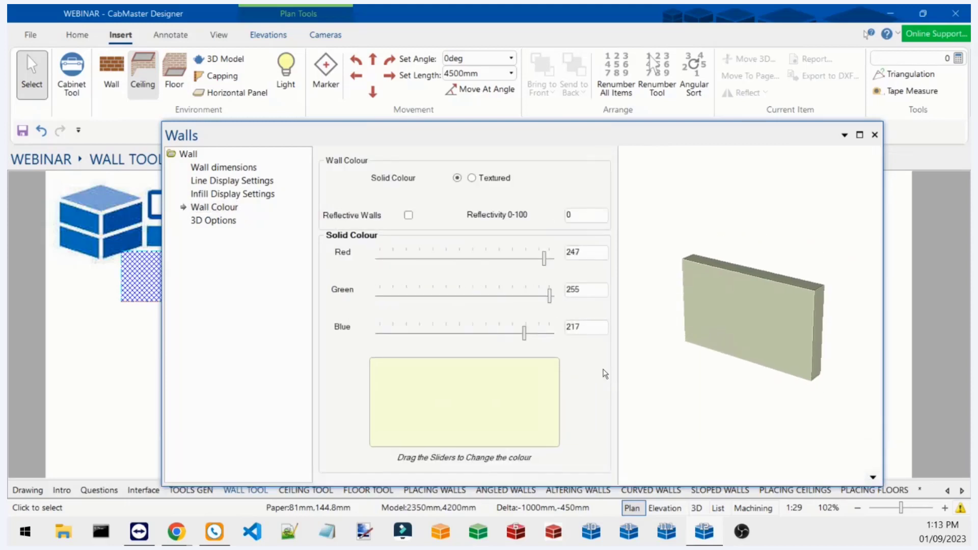
drag(478, 137, 429, 85)
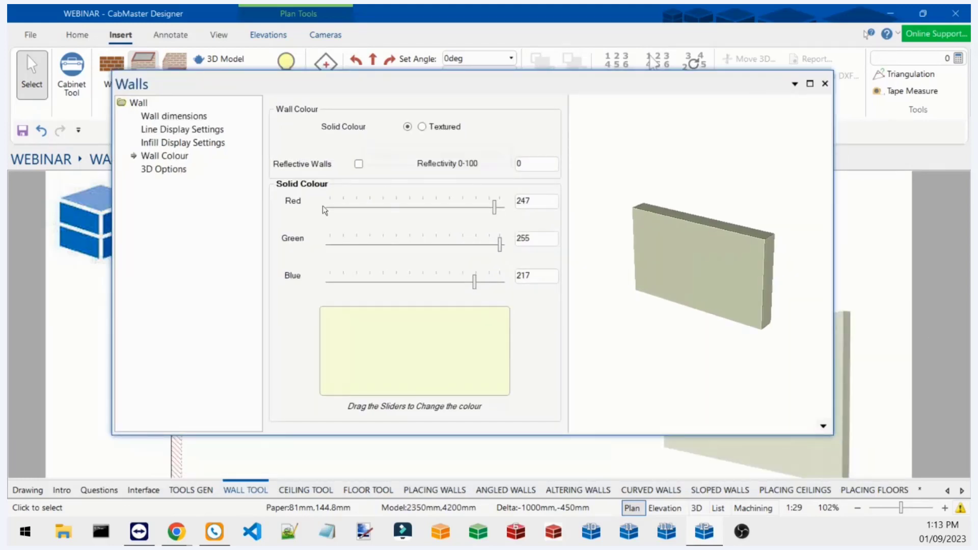
Set the wall's solid colour to red 200, green 200 and blue 200.
drag(488, 208, 373, 210)
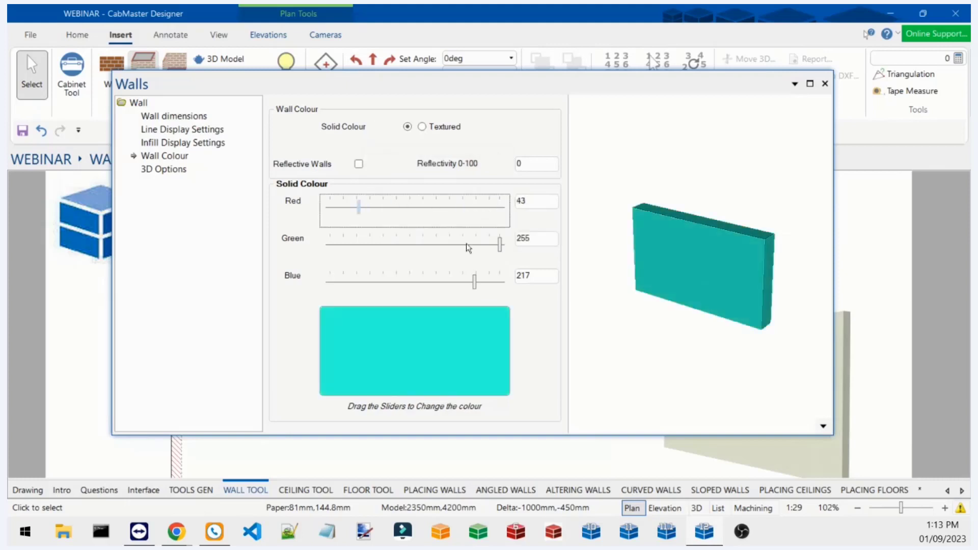
double_click(548, 202)
text(200)
key(Tab)
key(Tab)
text(200)
key(Tab)
key(Tab)
text(200)
key(Tab)
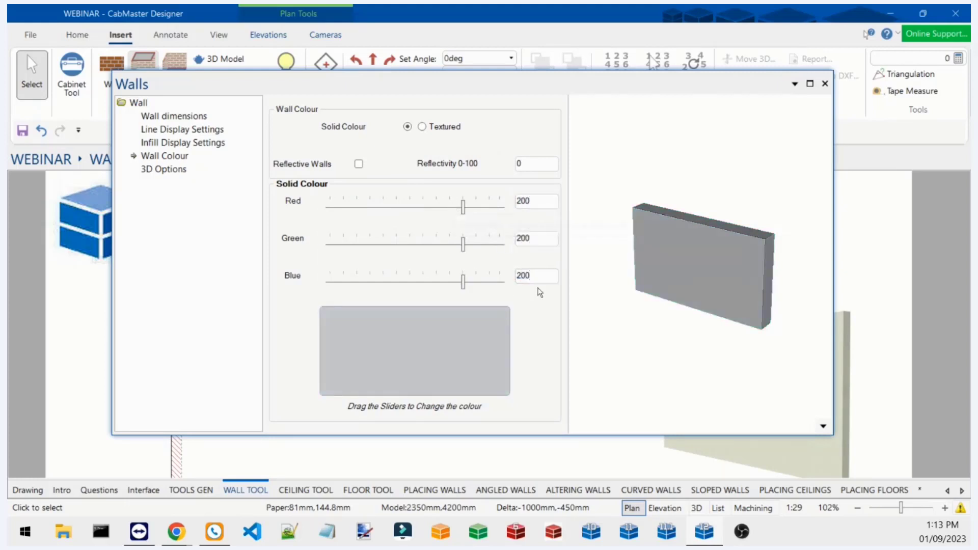
Turn on Reflective Walls, rotate the 3D preview to inspect the wall, and turn the option off again.
drag(717, 238, 704, 225)
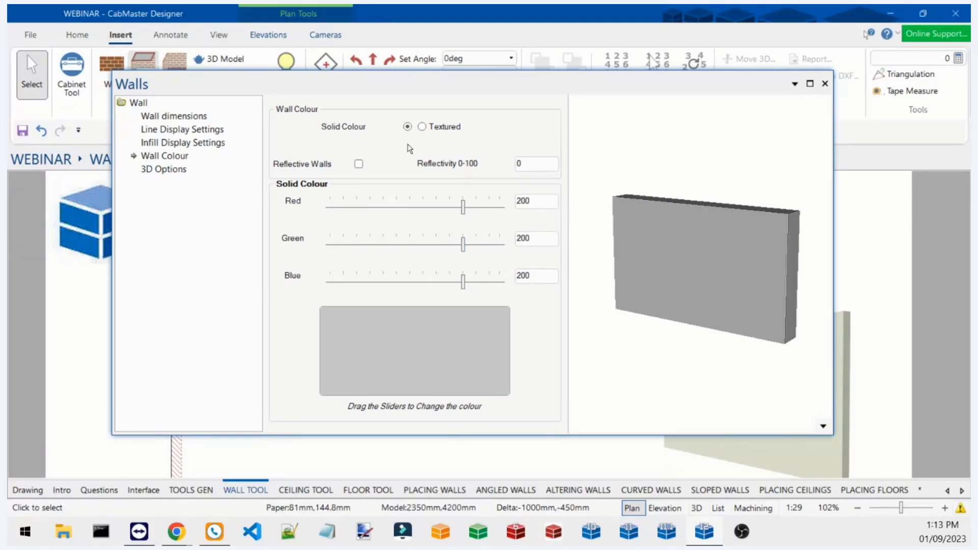
click(358, 164)
drag(819, 266, 734, 274)
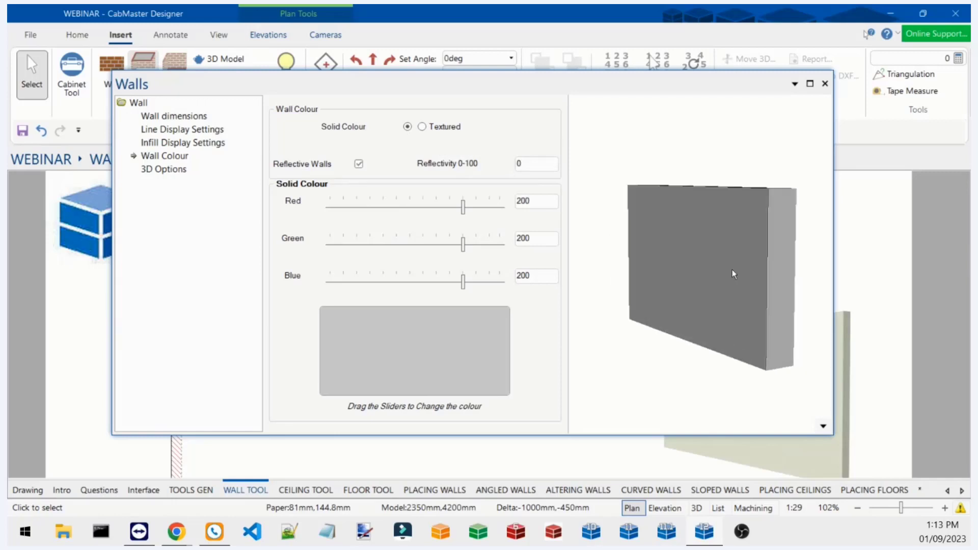
click(359, 164)
Switch the wall colour to Textured and open the file browser for choosing a texture image.
click(423, 128)
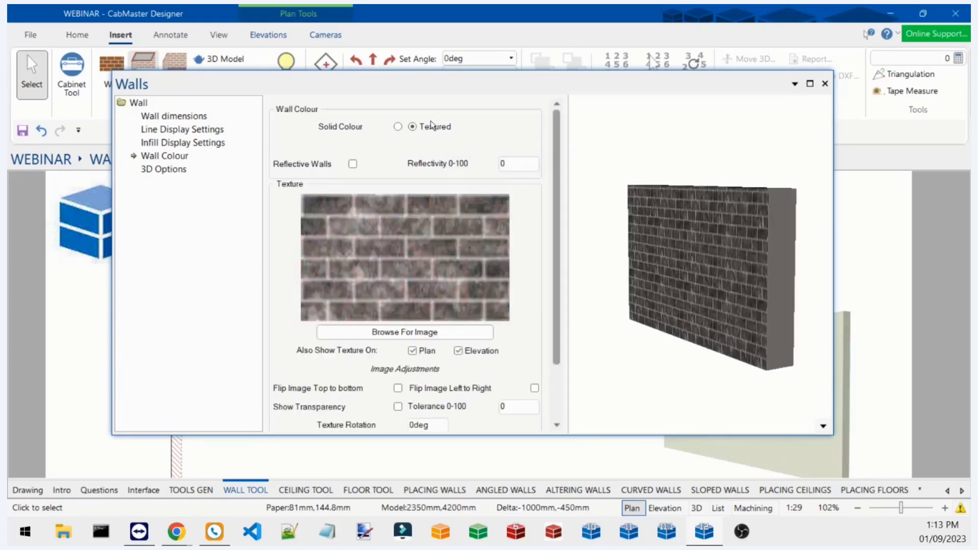
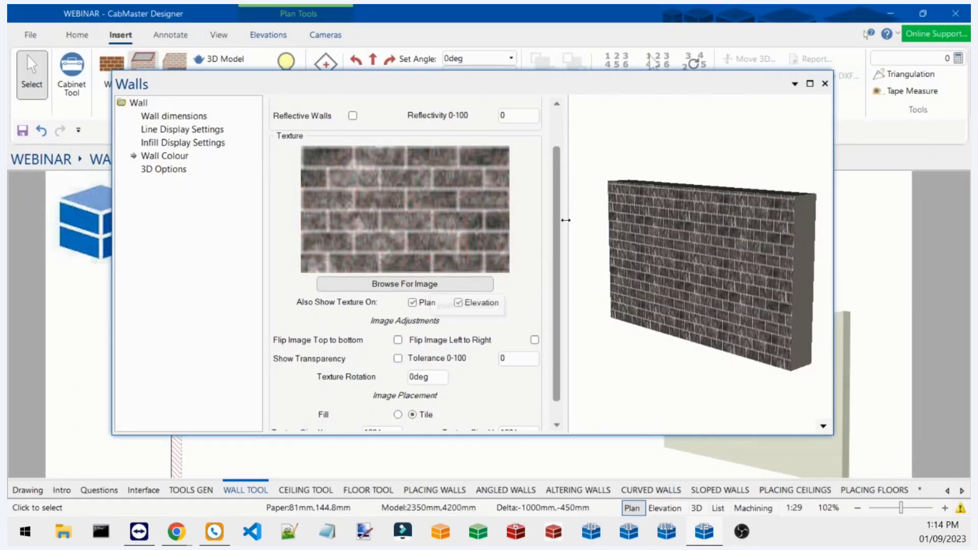
scroll(473, 252, up, 2)
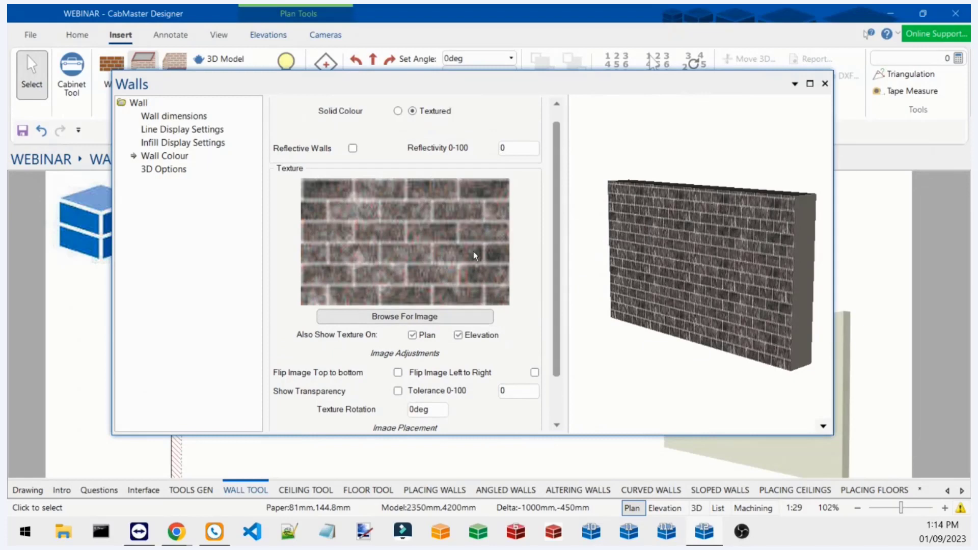
click(409, 317)
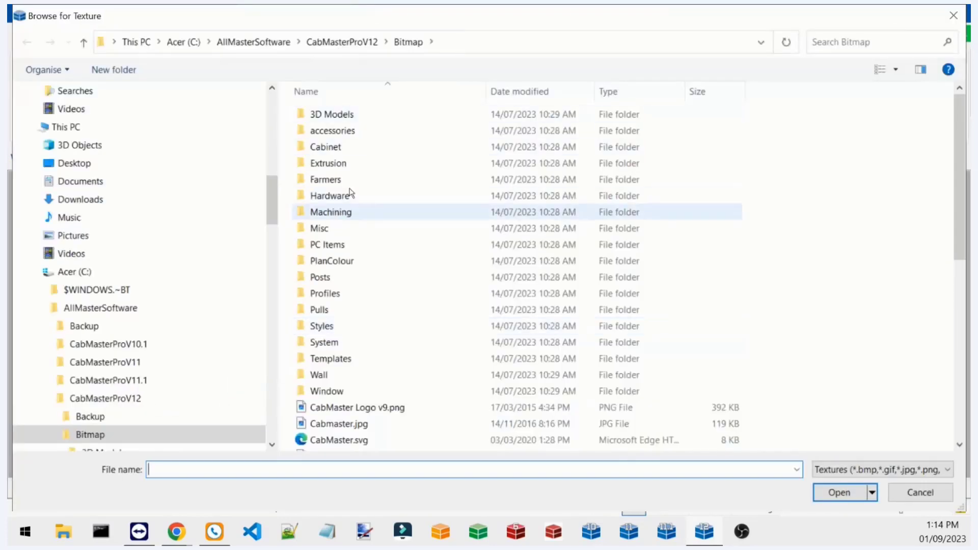
Look through the Brick, Stone and Timber folders inside the Bitmap Wall folder for available wall texture images.
click(319, 374)
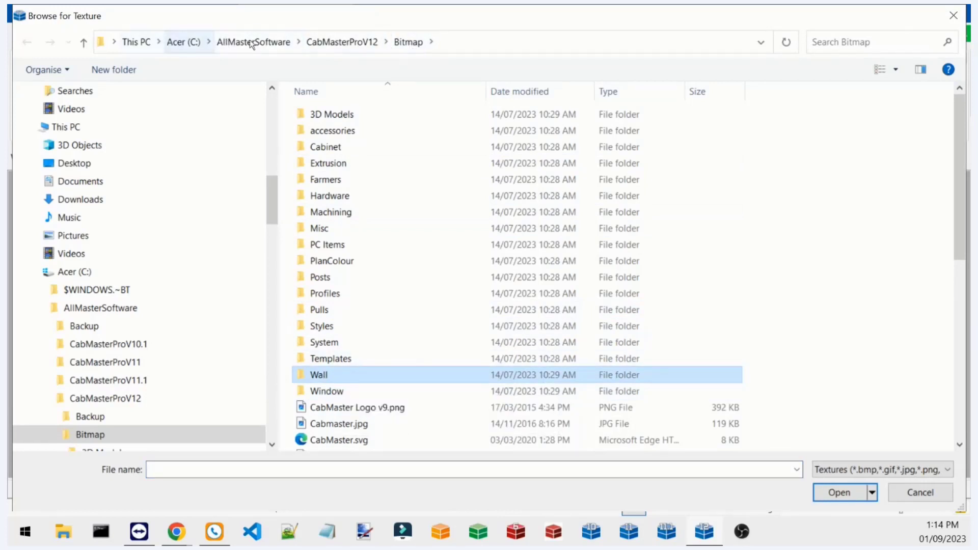
double_click(334, 376)
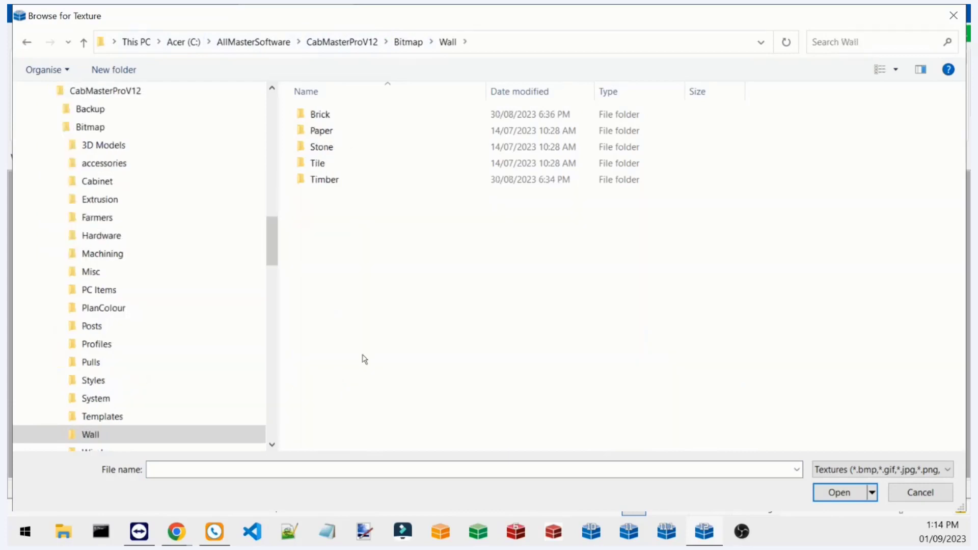
double_click(334, 112)
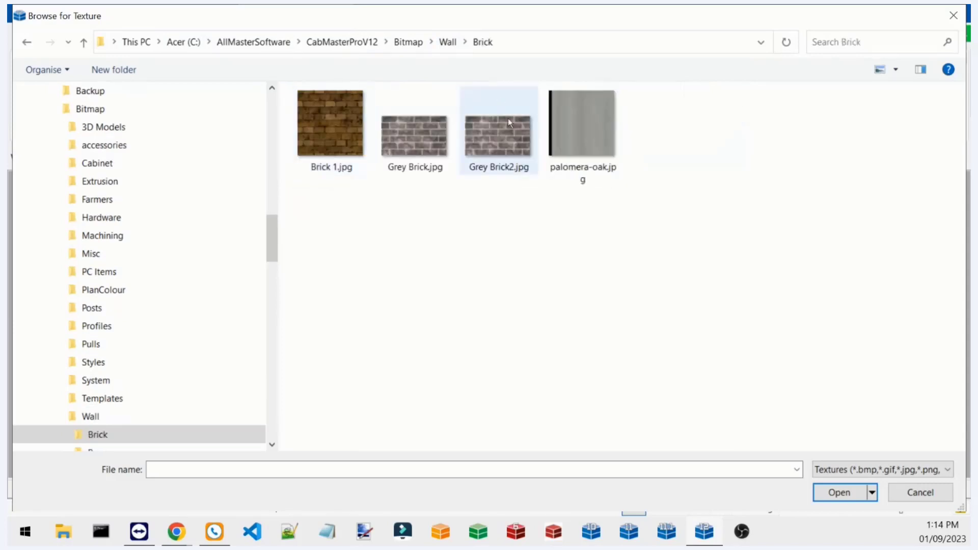
click(434, 163)
click(445, 43)
double_click(346, 149)
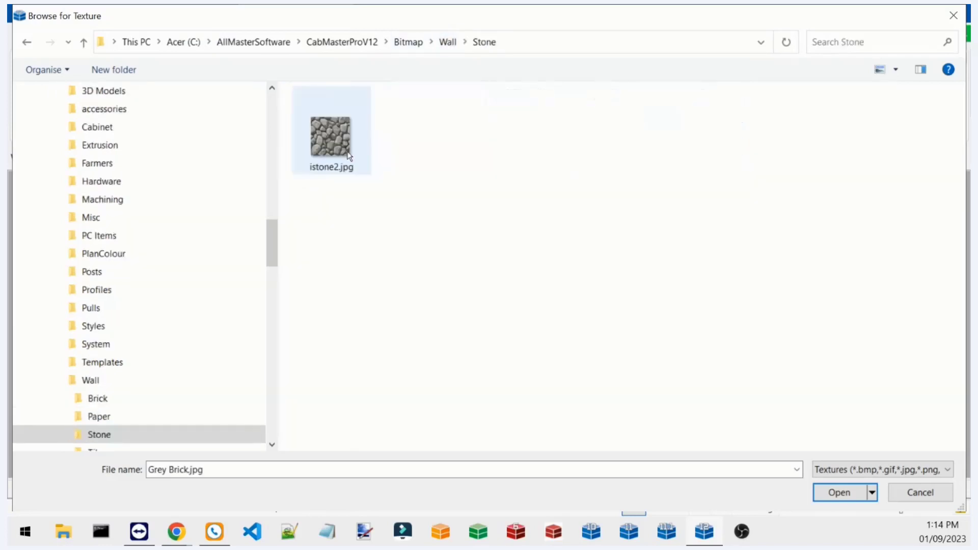
click(447, 43)
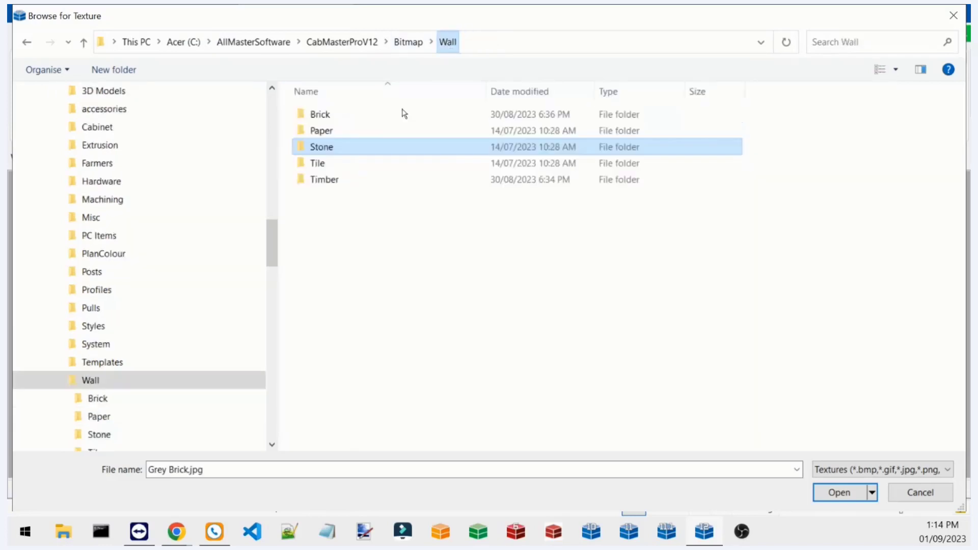
double_click(334, 179)
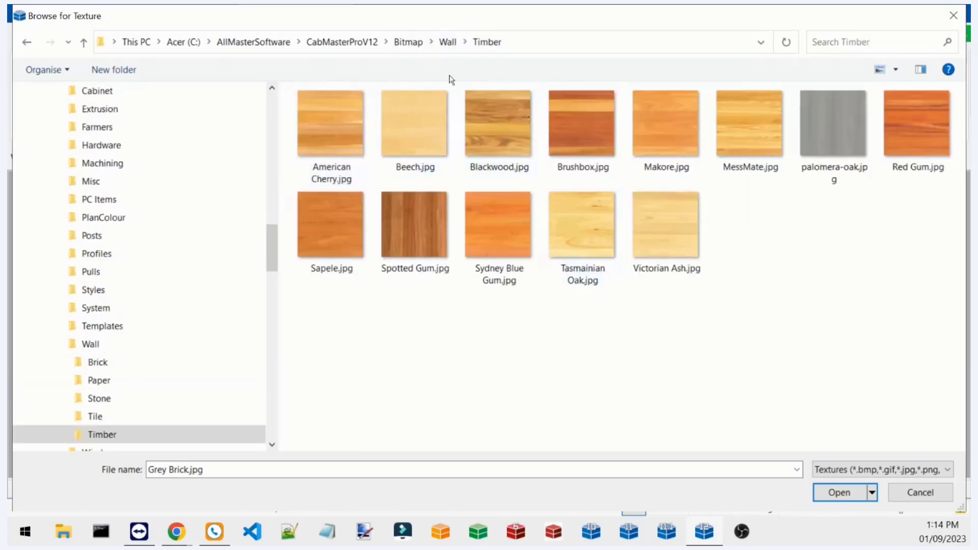
click(447, 41)
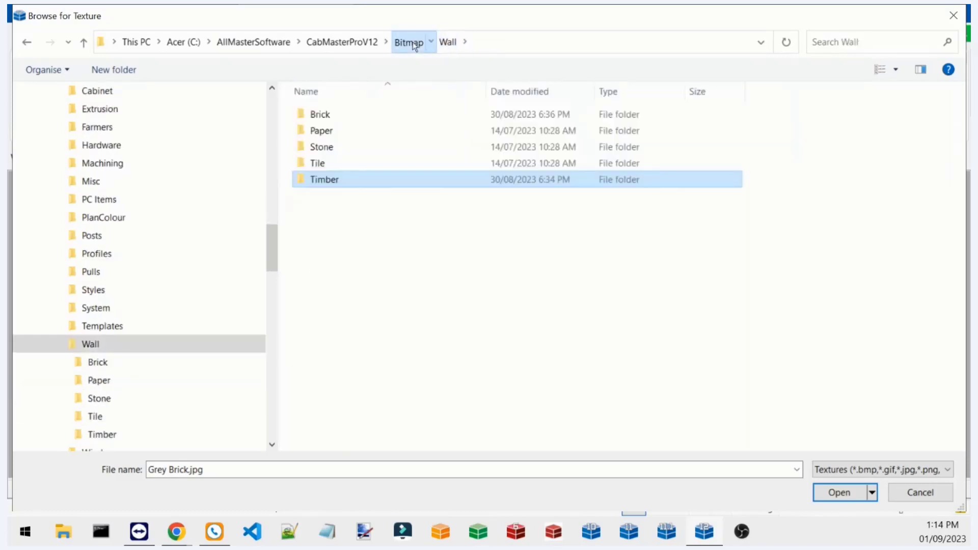
Apply the Whisper White.jpg image from the Bitmap folder's Cabinet, Color, Dulux subfolder as the wall texture.
click(408, 43)
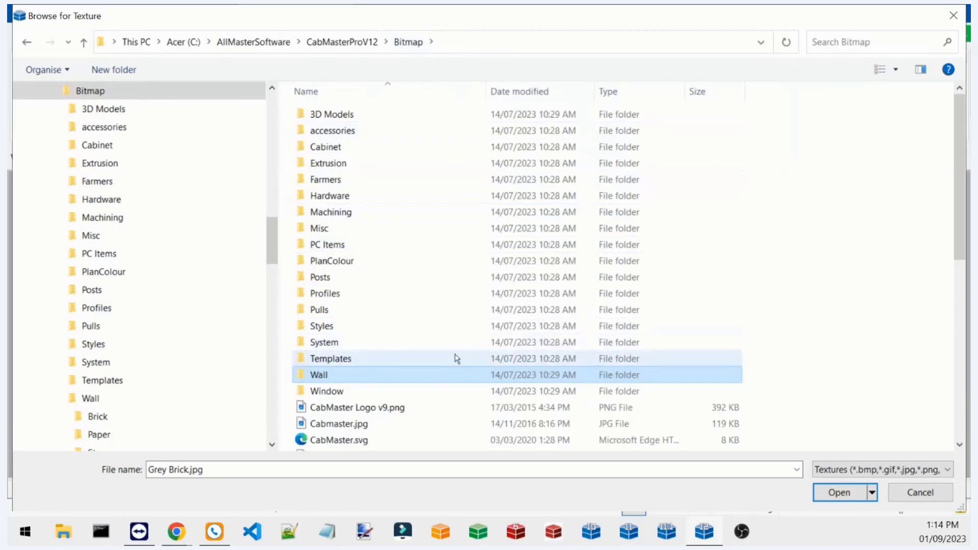
click(343, 149)
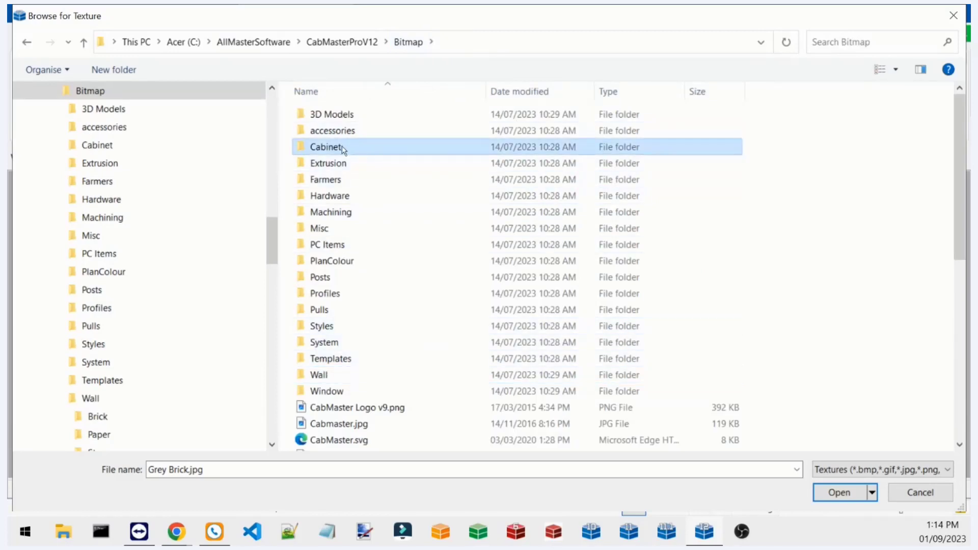
double_click(351, 152)
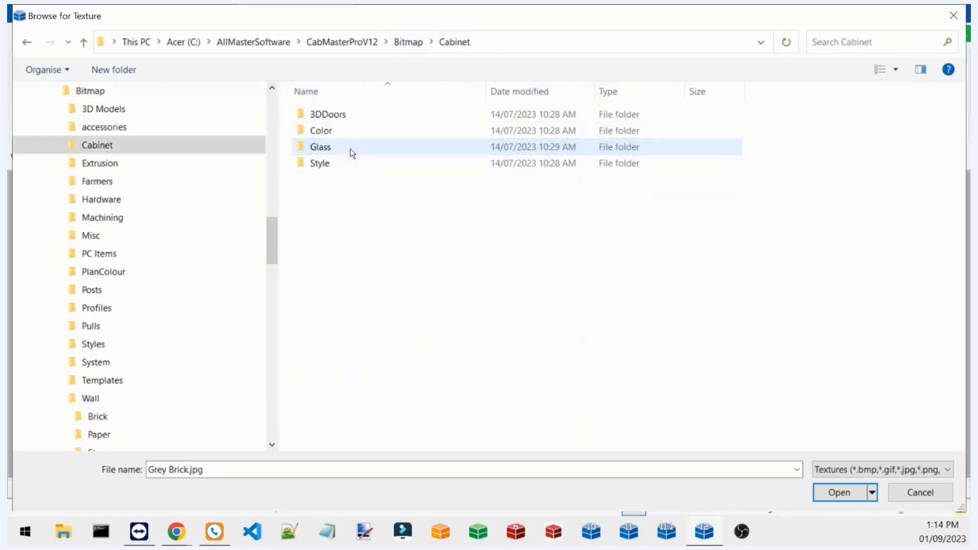
click(338, 134)
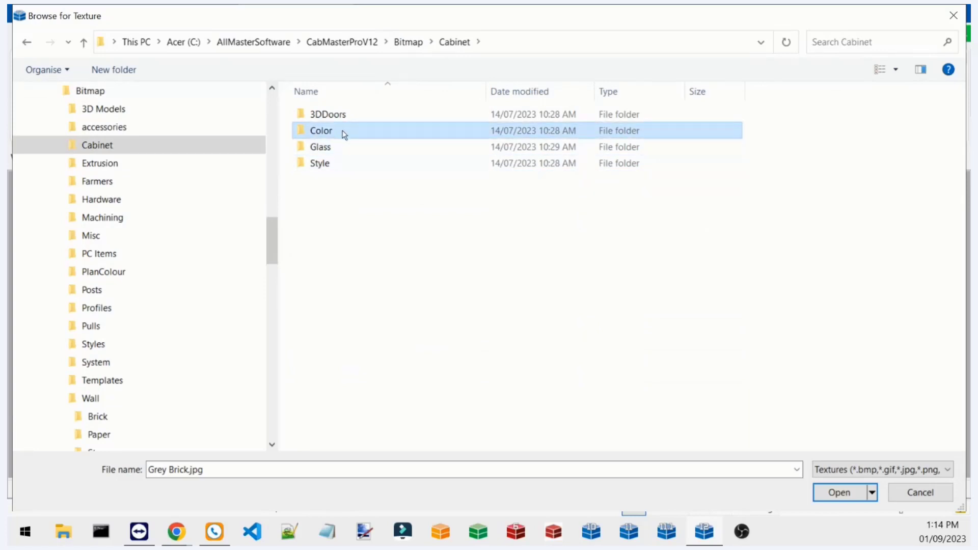
double_click(345, 134)
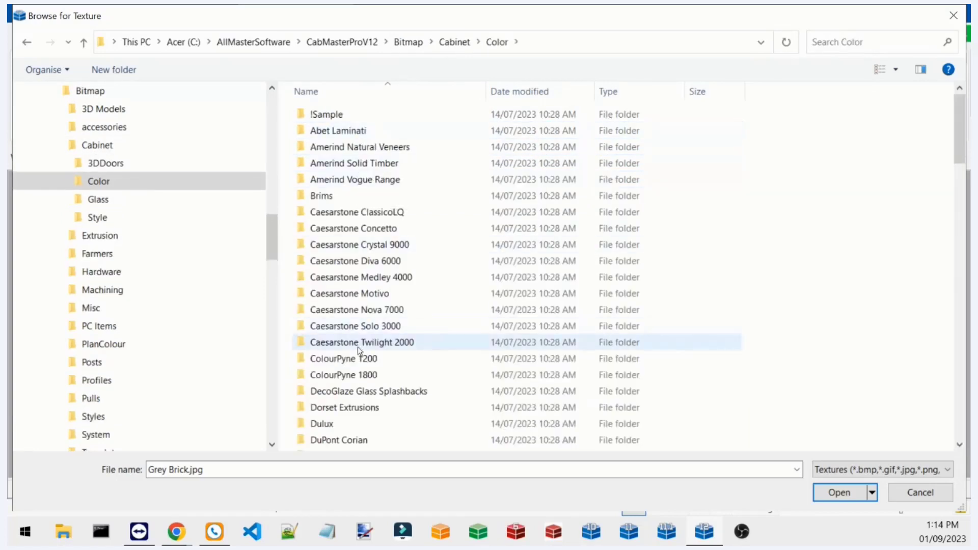
mouse_move(358, 348)
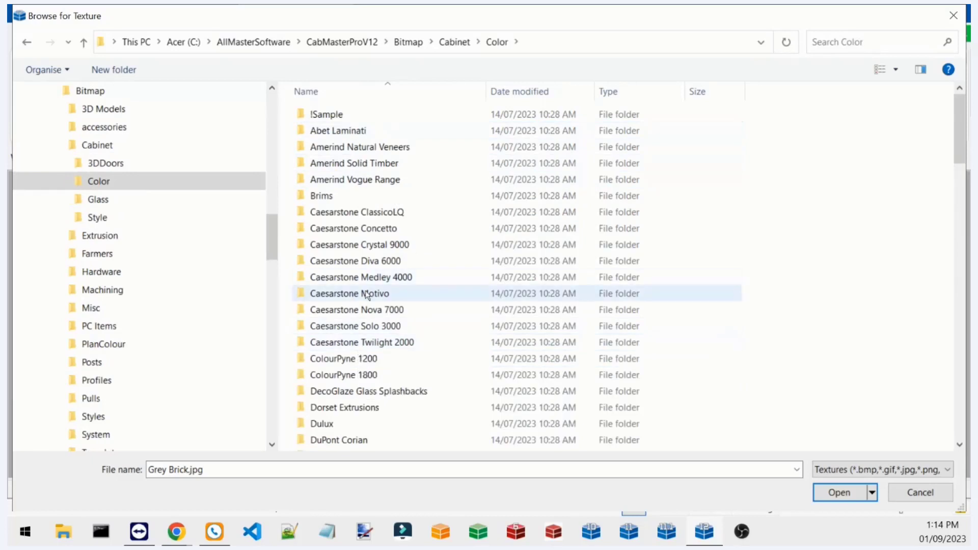
scroll(365, 290, down, 2)
scroll(364, 290, down, 5)
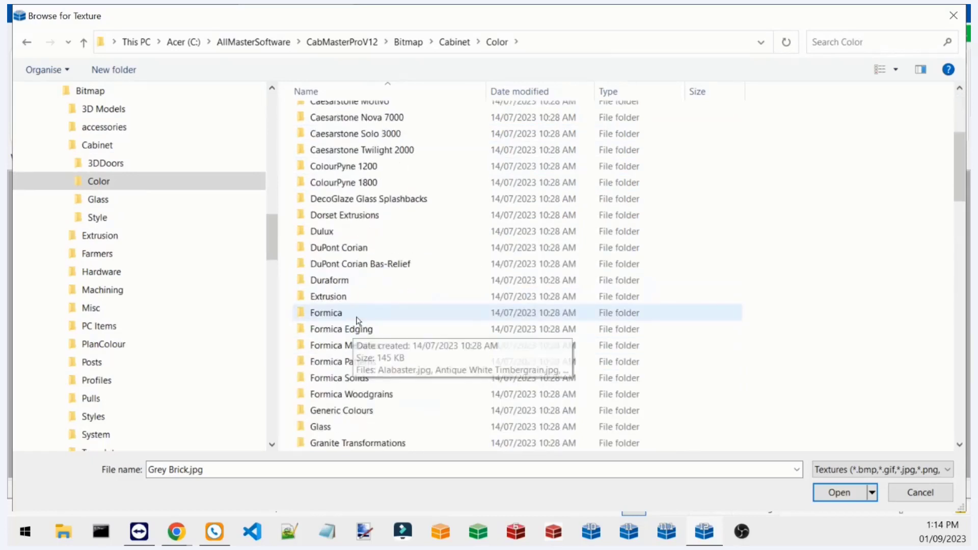
scroll(360, 278, up, 4)
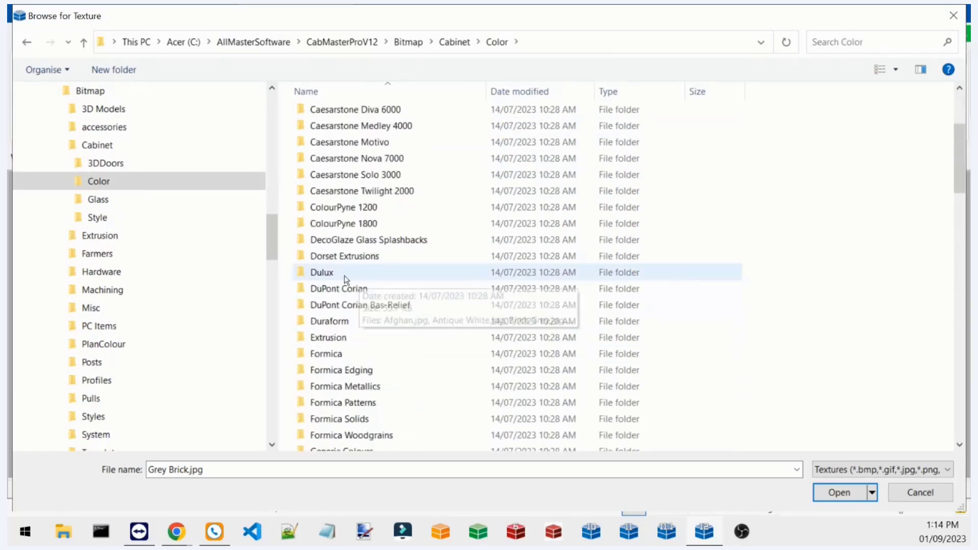
double_click(344, 275)
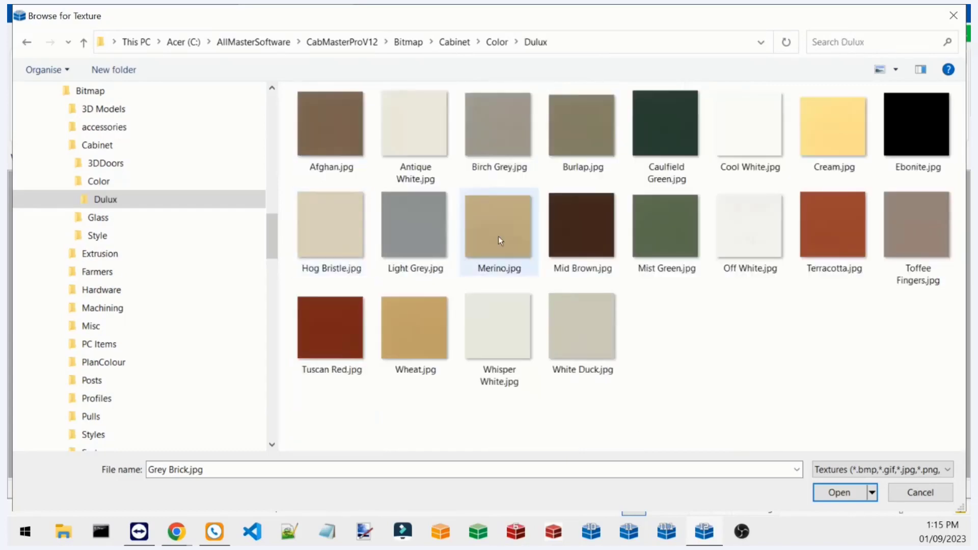
click(512, 321)
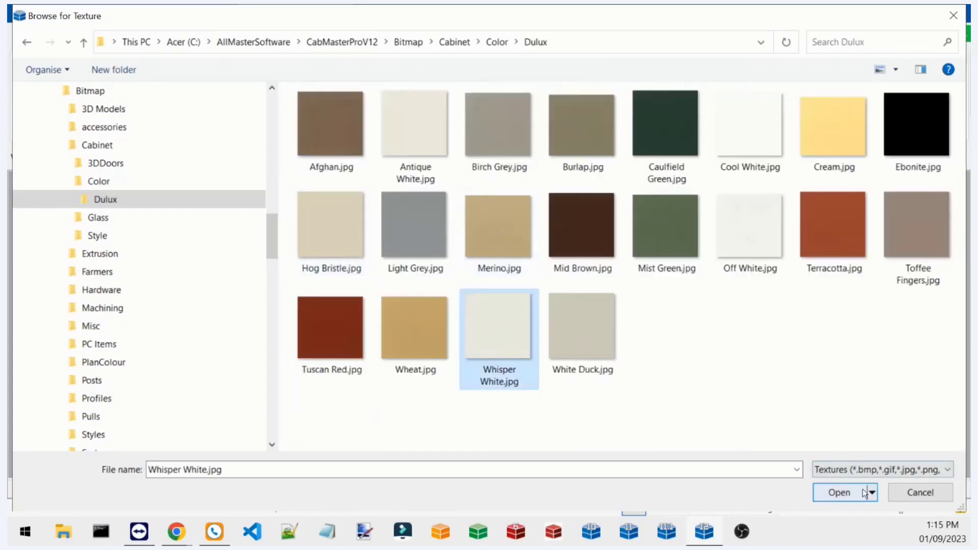
click(839, 493)
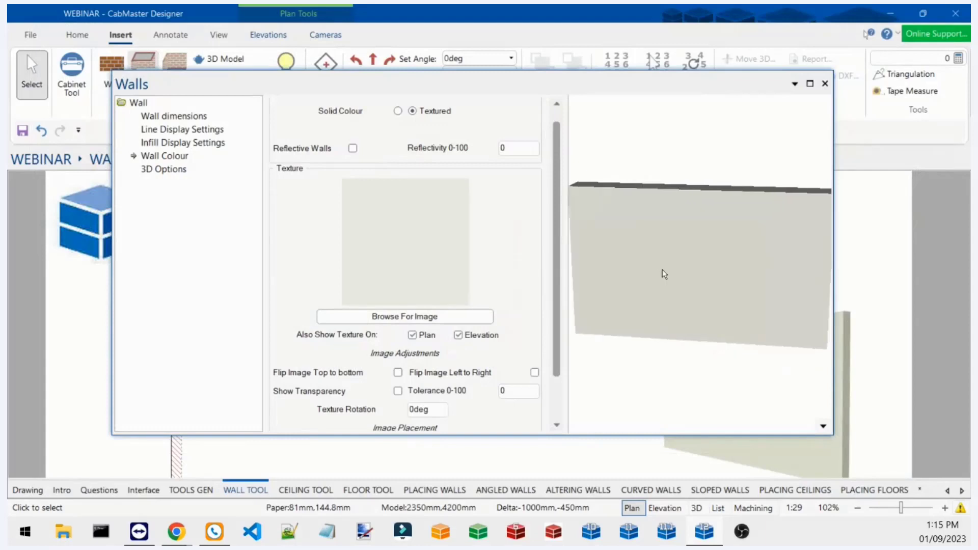
Apply Grey Brick.jpg from the Wall Brick texture folder to the wall and rotate the 3D preview to check it.
click(411, 317)
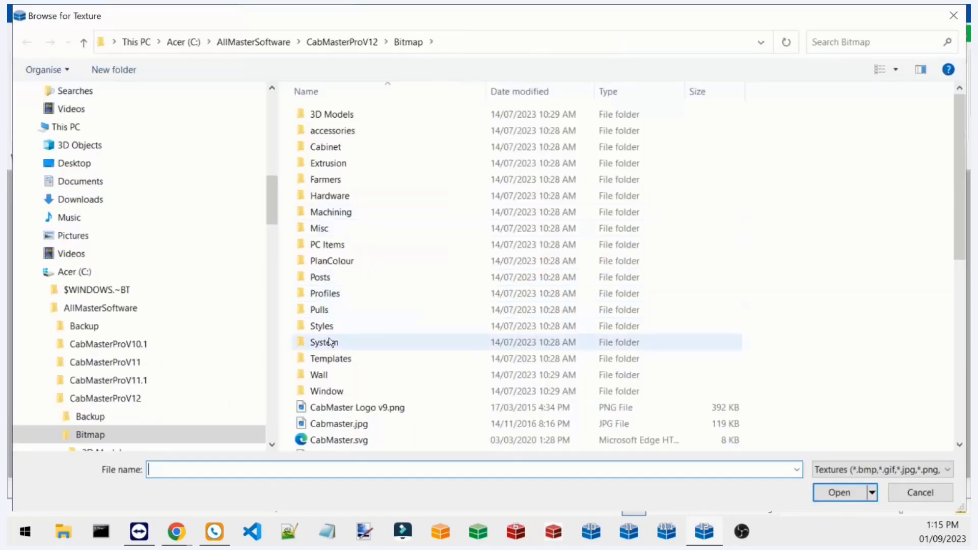
double_click(331, 377)
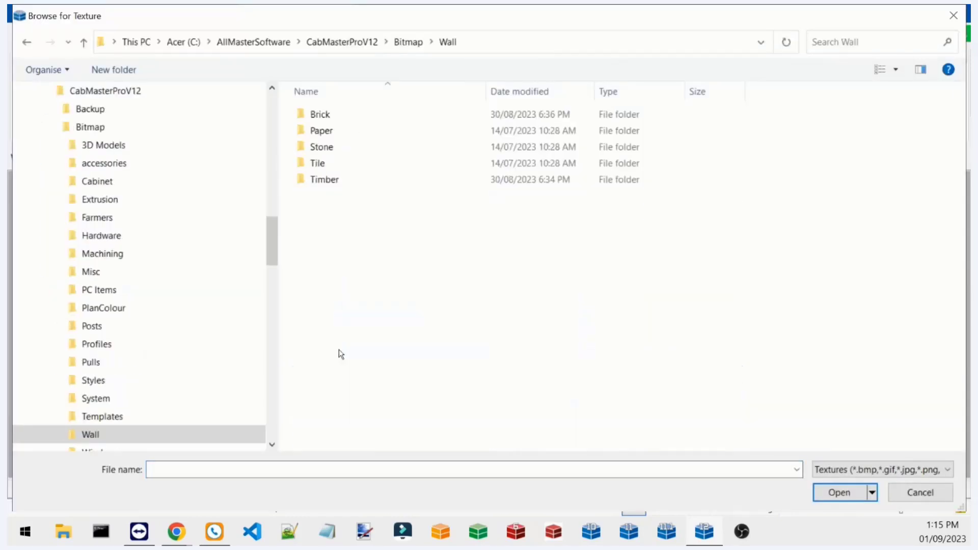
double_click(339, 117)
double_click(443, 141)
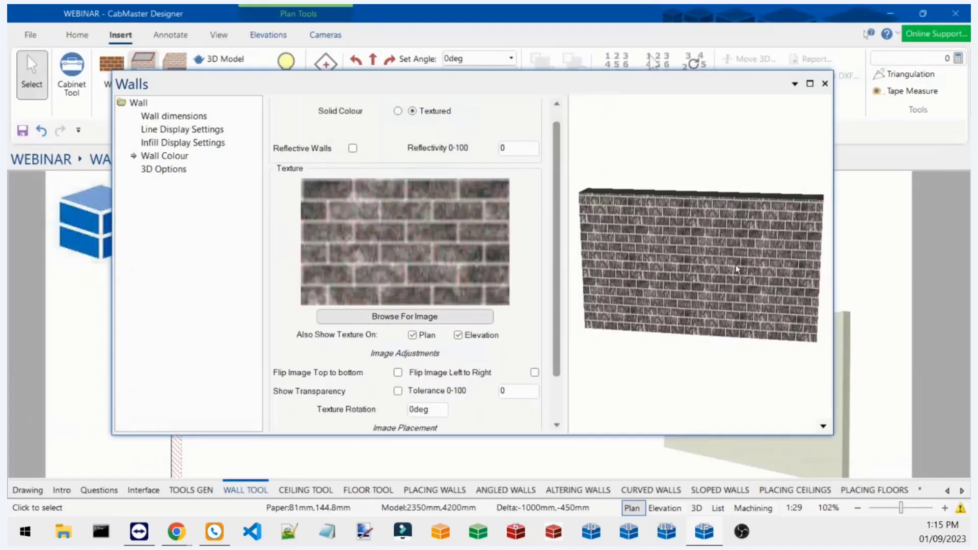
drag(736, 265, 754, 268)
Try the Fill image placement on the brick texture and switch back to Tile.
drag(554, 274, 554, 313)
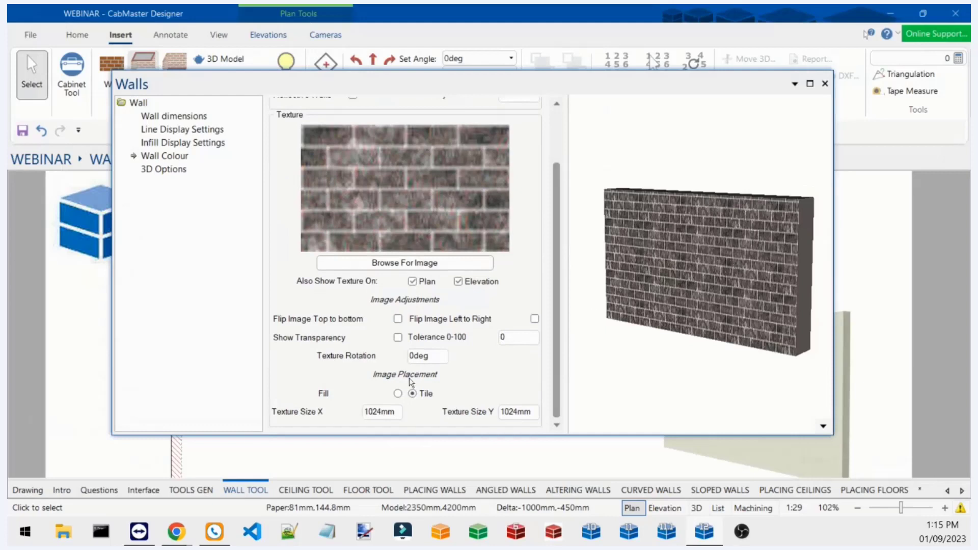
click(398, 393)
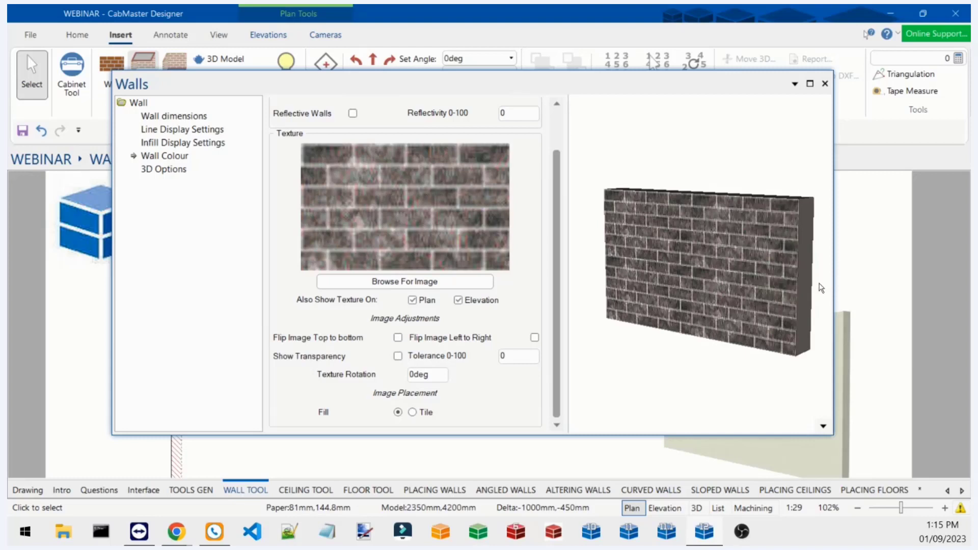
click(423, 416)
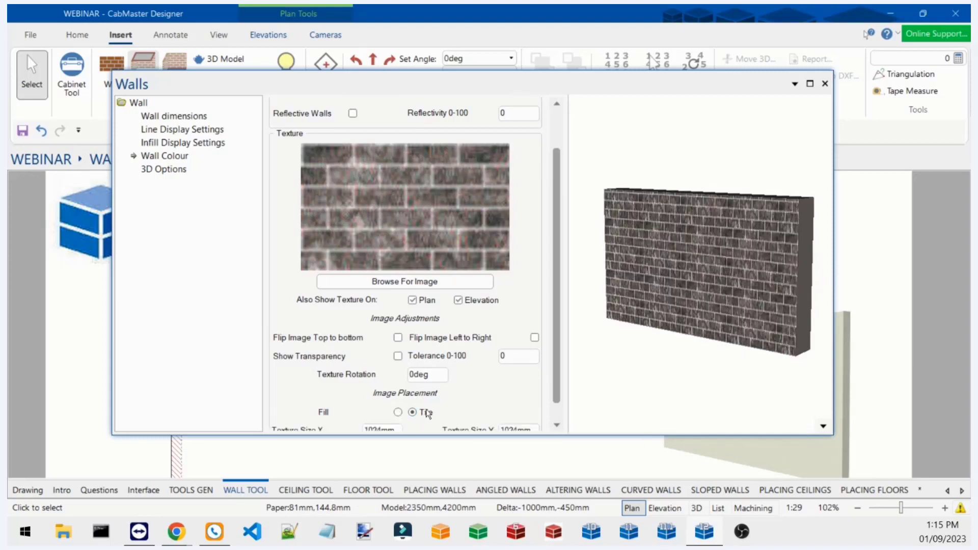
Set the tiled brick texture's size to 800 mm in X and 300 mm in Y and inspect it in the 3D preview.
scroll(558, 244, down, 1)
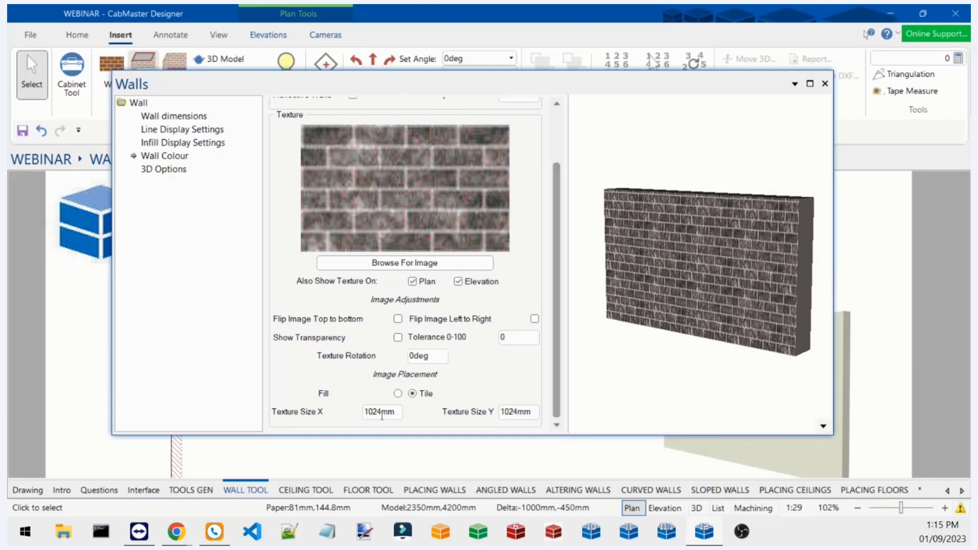
drag(391, 413, 323, 412)
text(800)
key(Tab)
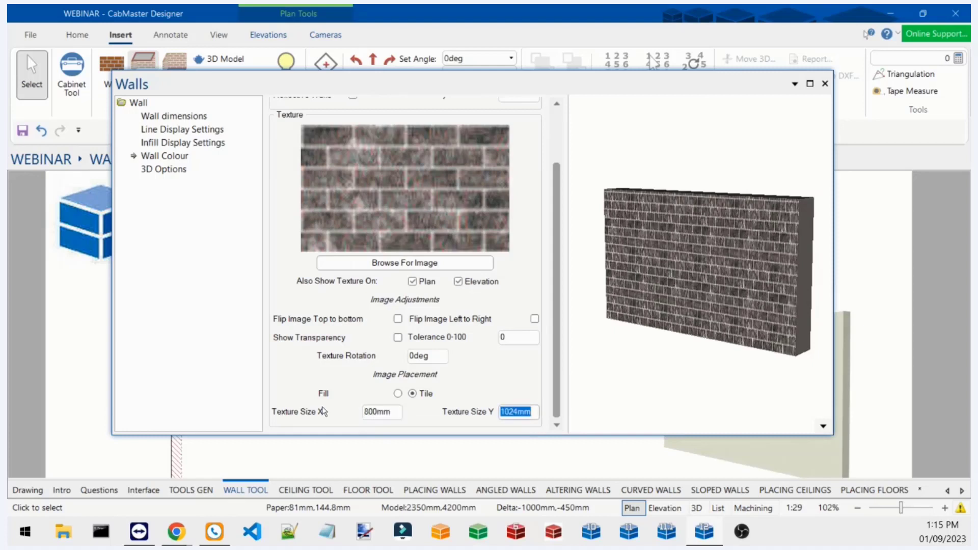
text(300)
key(Tab)
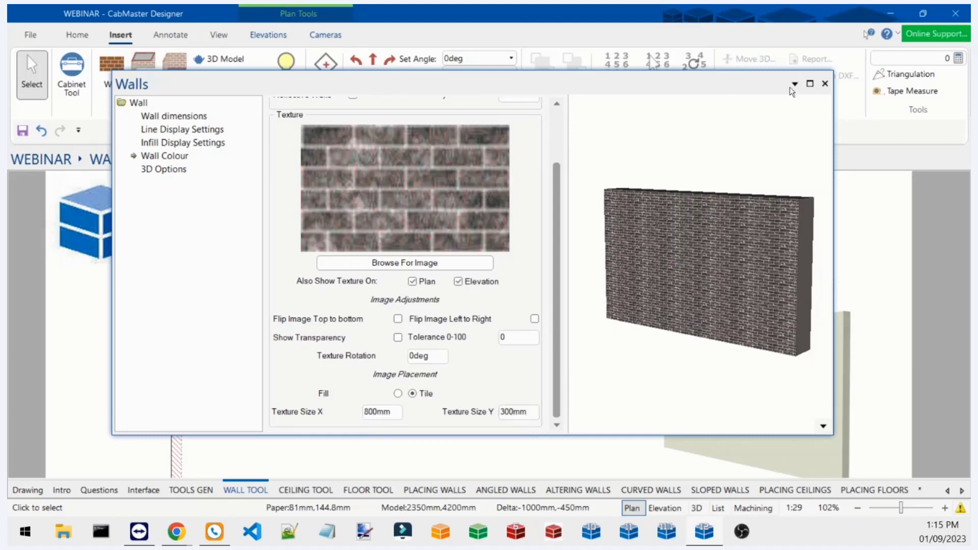
scroll(659, 299, up, 5)
scroll(687, 276, down, 4)
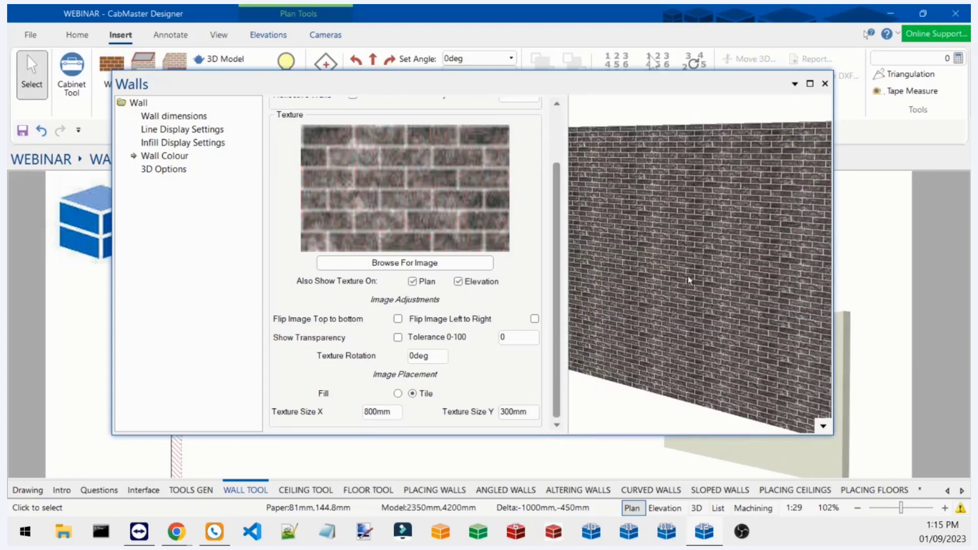
drag(649, 310, 667, 297)
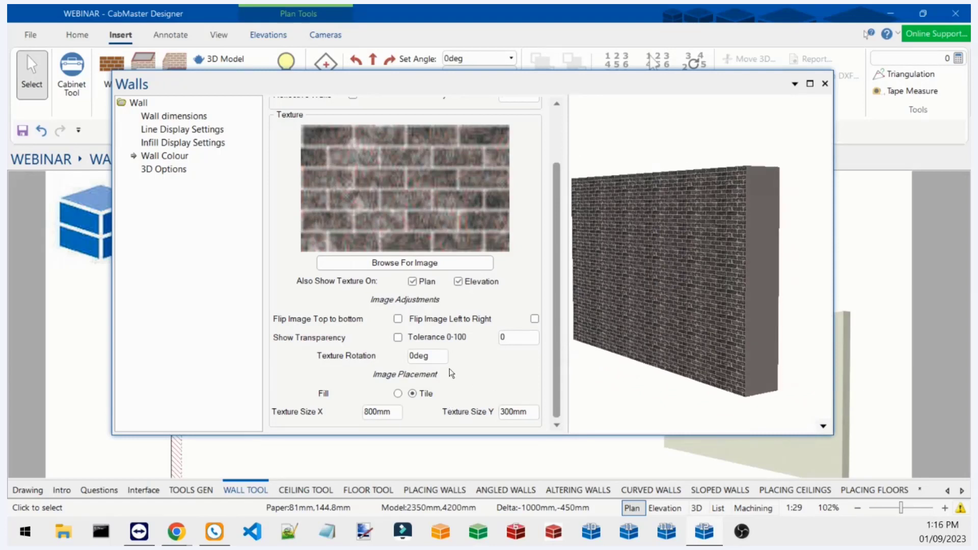
Change the brick texture's image placement to Fill and rotate the 3D preview to inspect the wall.
click(398, 393)
drag(670, 302, 592, 275)
drag(655, 276, 660, 244)
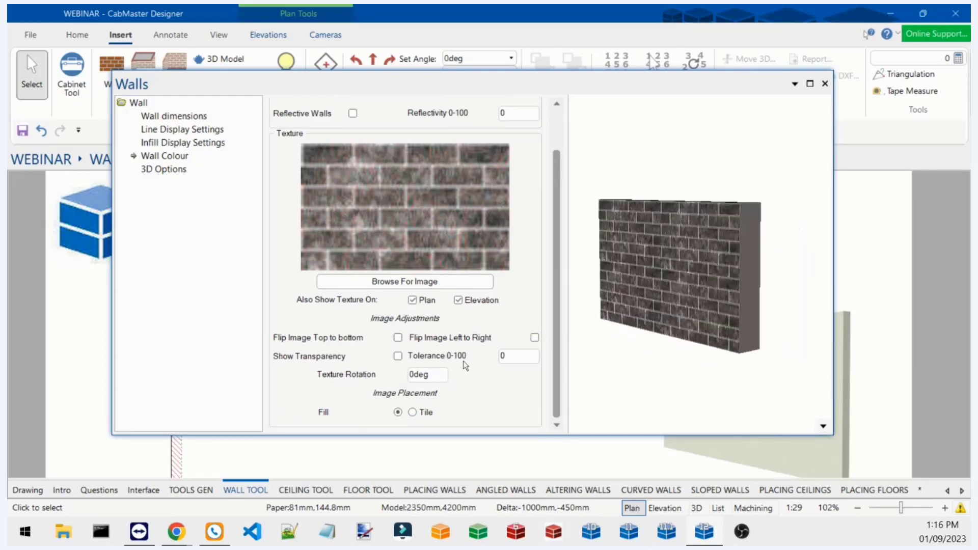
Try the Show Transparency, Flip Image Top to bottom and Flip Image Left to Right options on the brick texture.
click(398, 356)
click(398, 337)
click(534, 338)
Set the brick texture's transparency Tolerance to 50.
double_click(521, 358)
text(50)
key(Tab)
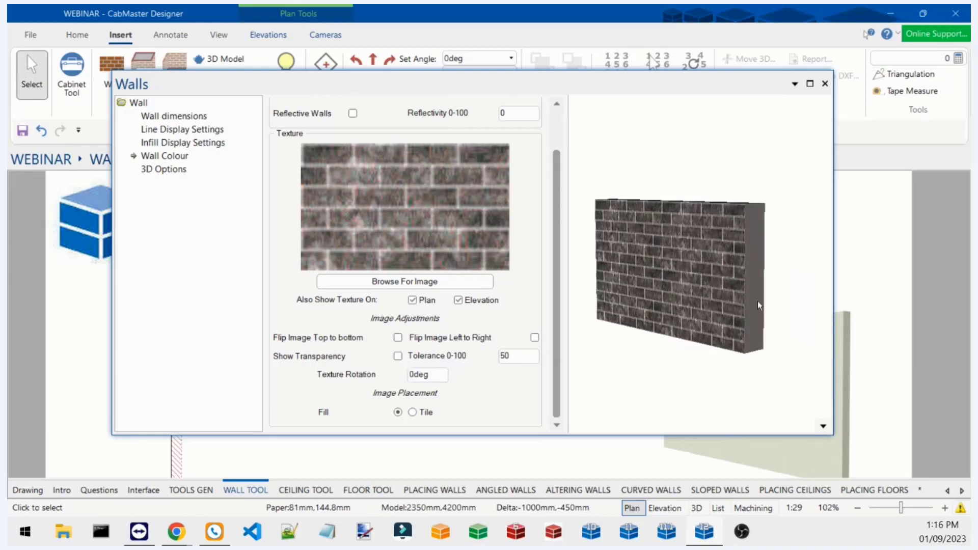
Turn on Show Transparency for the brick texture and inspect the wall in the 3D preview.
click(398, 356)
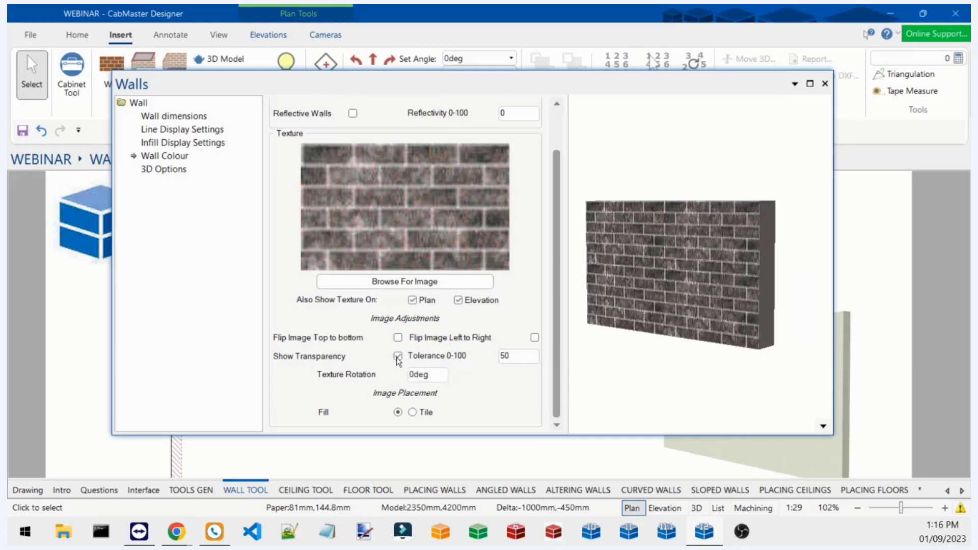
scroll(726, 310, up, 2)
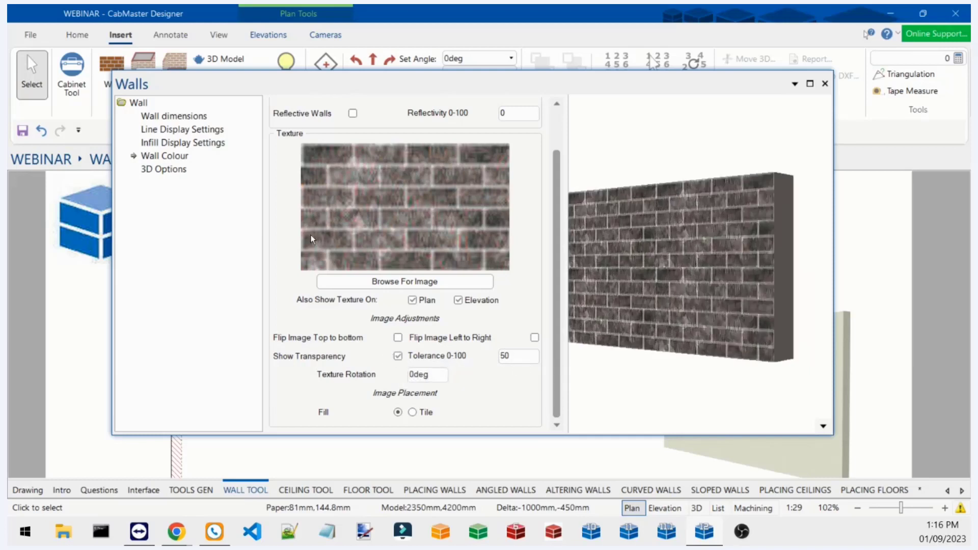
Turn off Show Back of Wall In 3d in the wall's 3D options and close the wall properties.
click(168, 173)
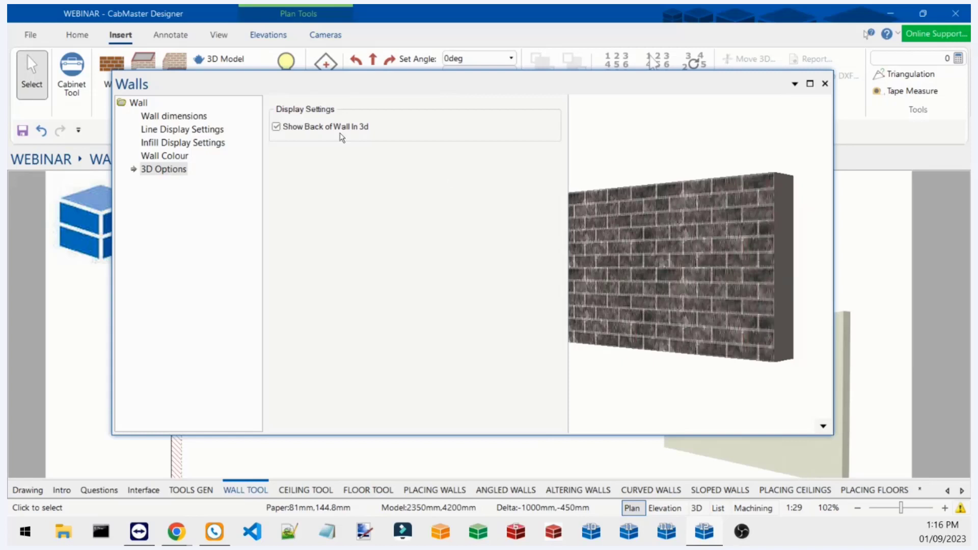
drag(678, 228, 627, 321)
click(332, 131)
click(333, 131)
click(334, 133)
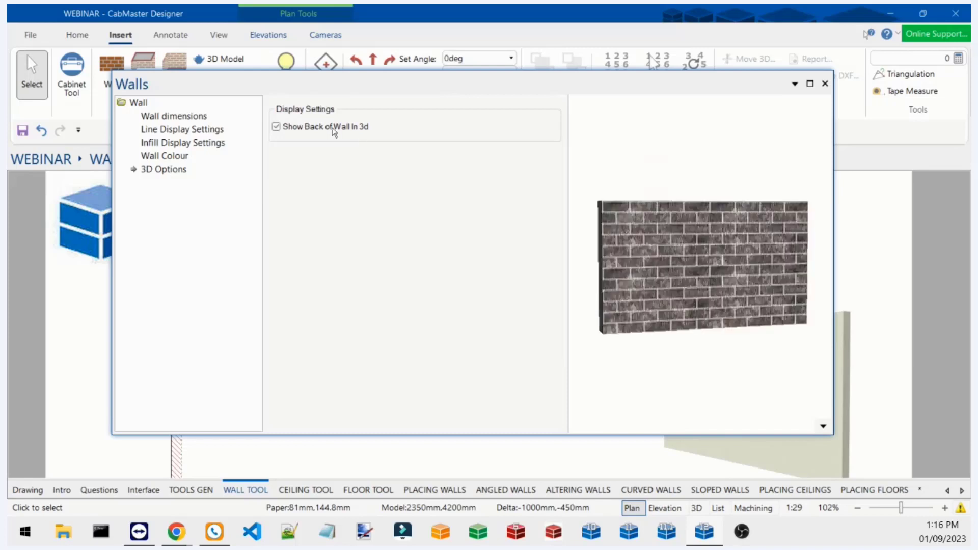
click(334, 132)
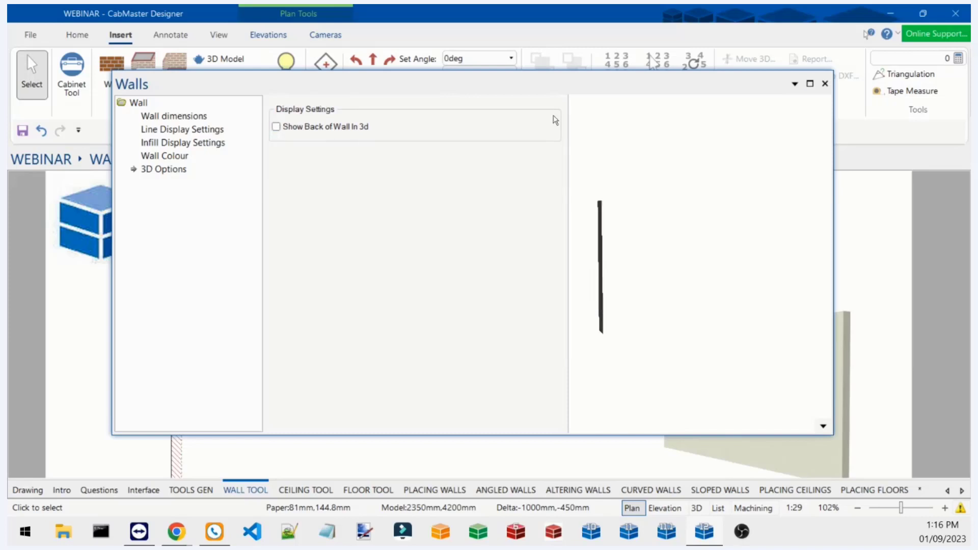
click(824, 83)
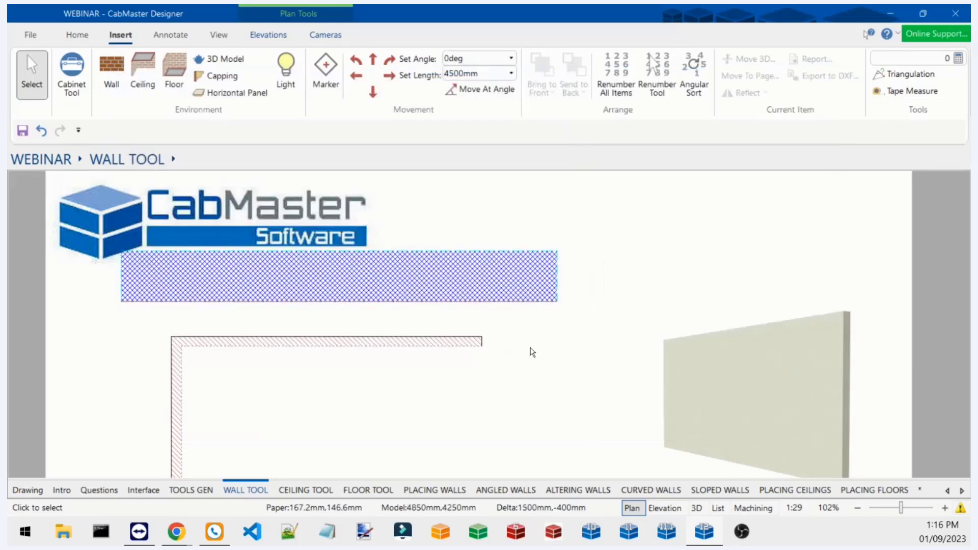
Go to the CEILING TOOL page and open the properties of the ceiling in the plan drawing.
scroll(528, 351, down, 5)
scroll(525, 438, up, 4)
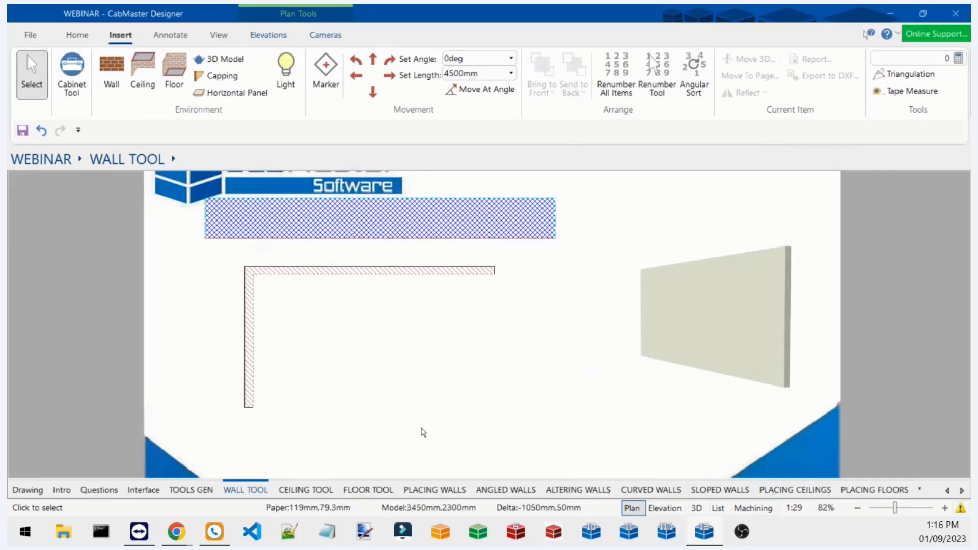
click(312, 492)
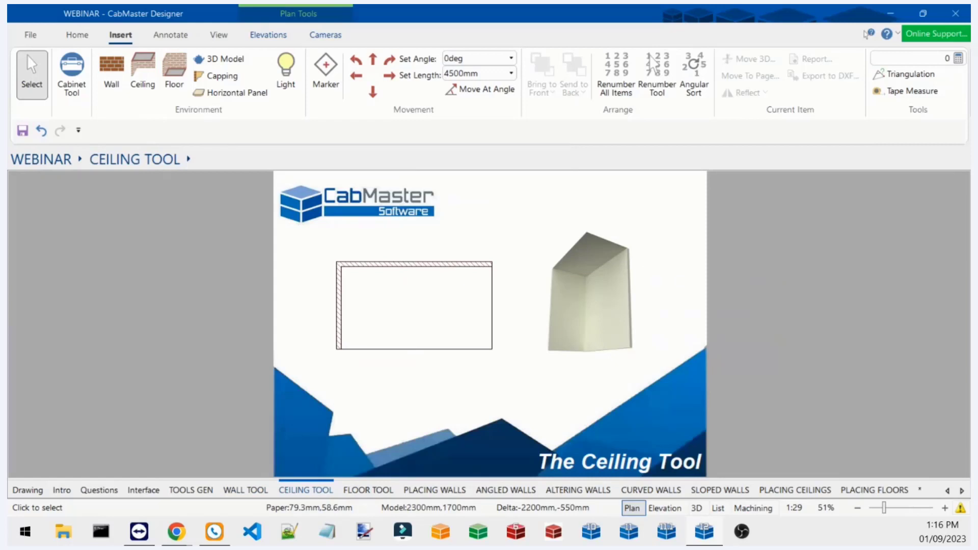
click(419, 313)
click(426, 321)
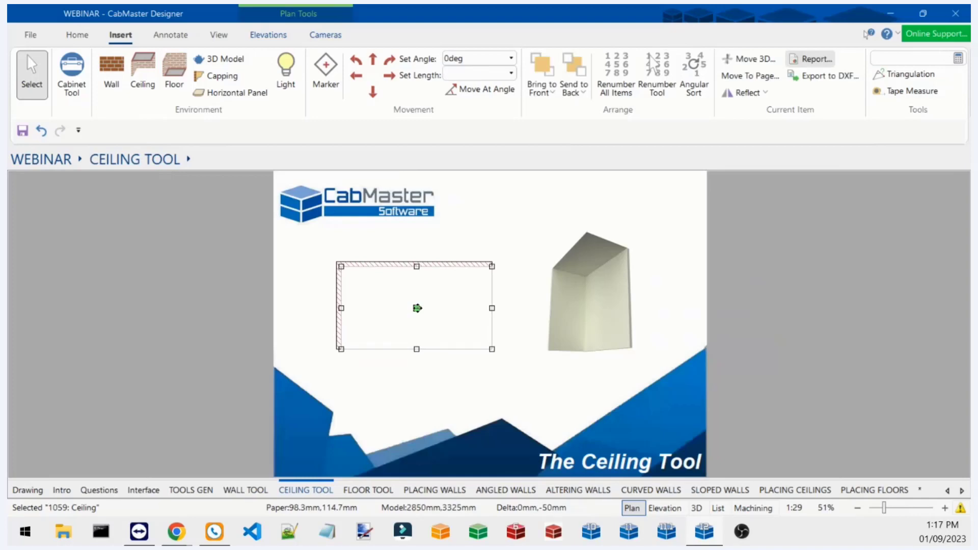
double_click(417, 308)
drag(459, 19, 344, 86)
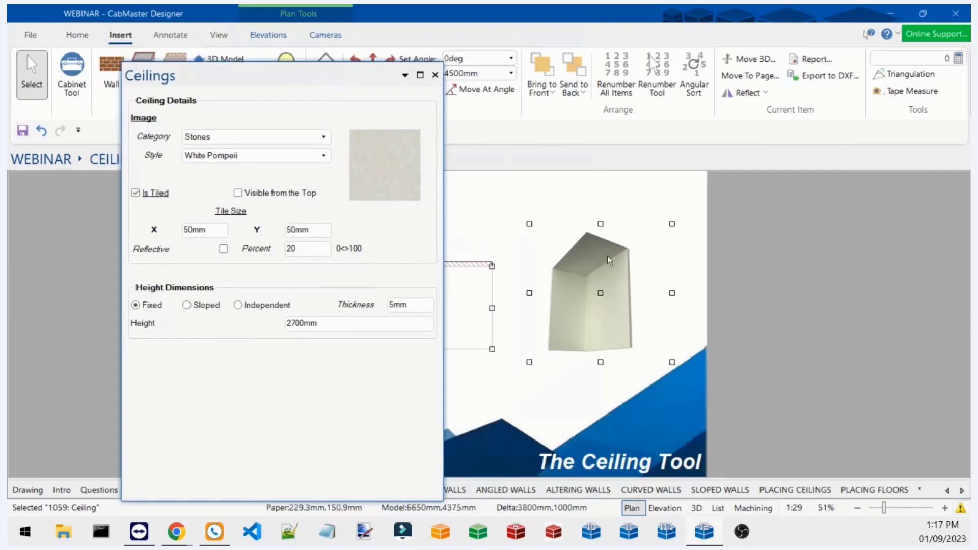
Try the Timber Seamless 2048x1071 category with style Seamless Timber Laminate 12 as the ceiling image.
scroll(603, 255, up, 3)
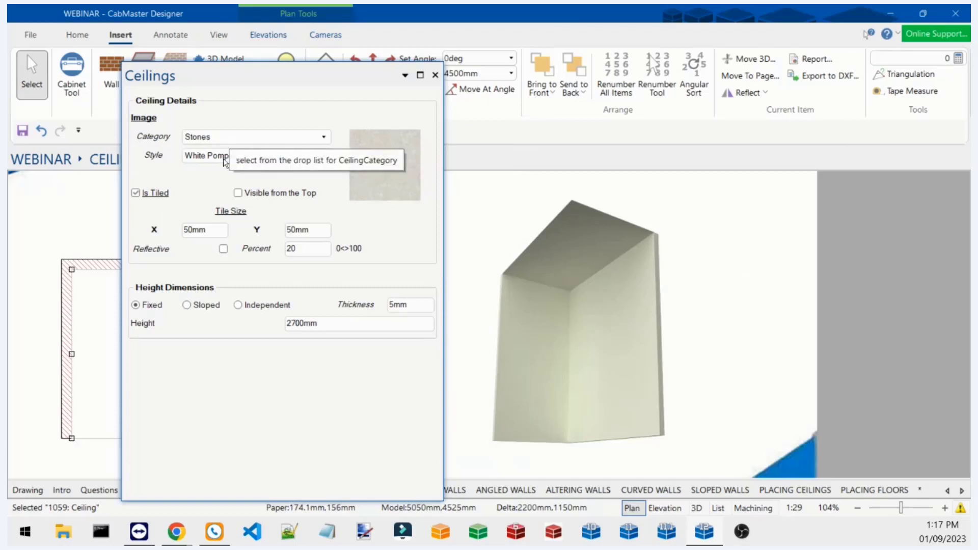
scroll(581, 258, up, 4)
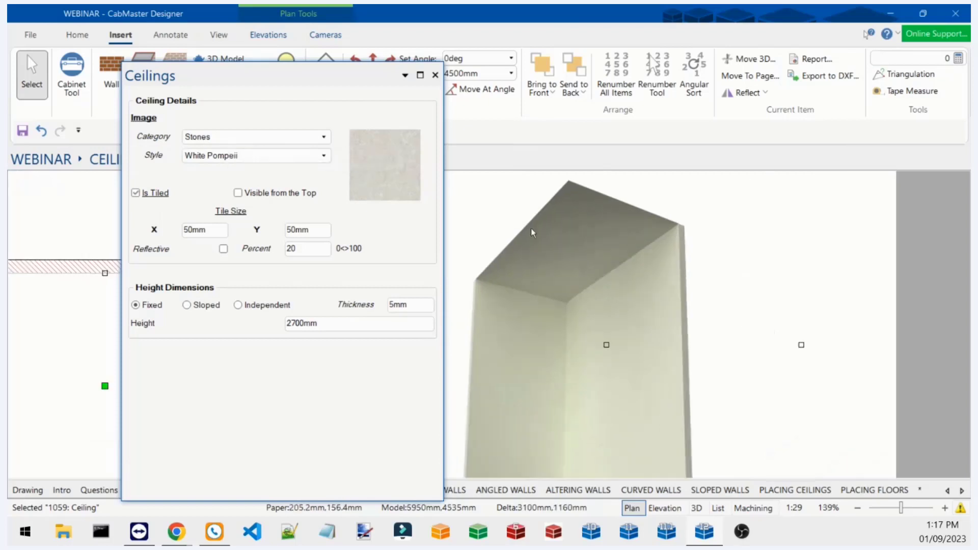
click(300, 137)
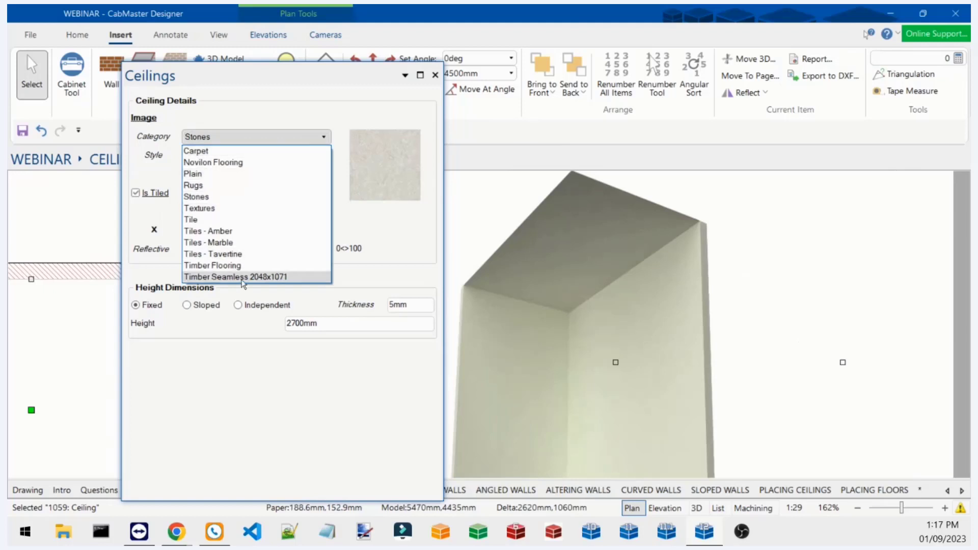
click(242, 276)
click(262, 157)
click(249, 212)
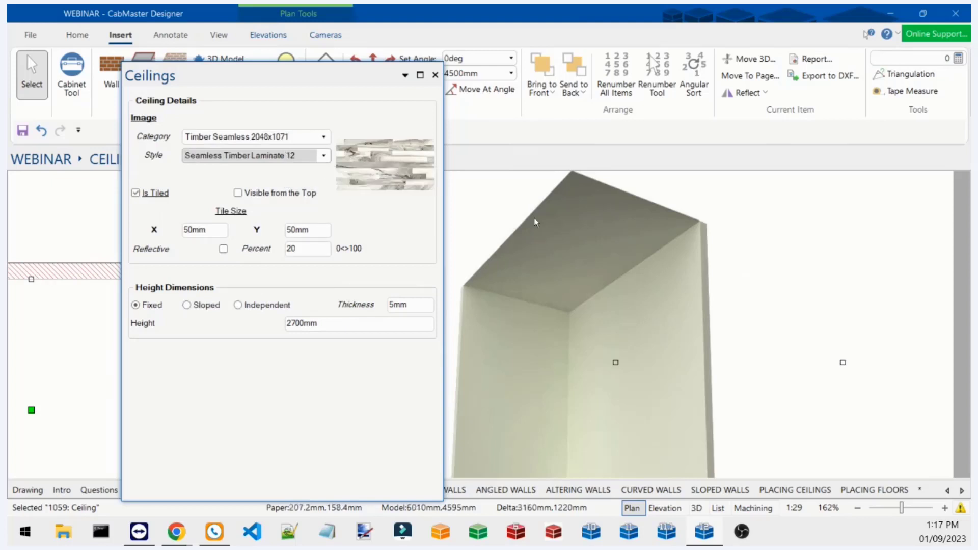
scroll(533, 218, down, 5)
click(216, 162)
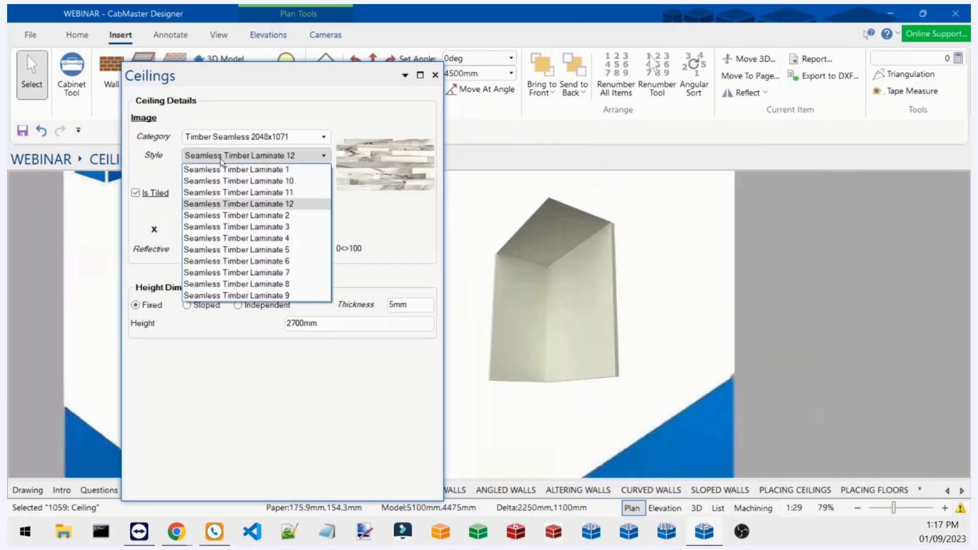
Set the ceiling image to category Textures and style Colour24.
click(274, 136)
click(274, 136)
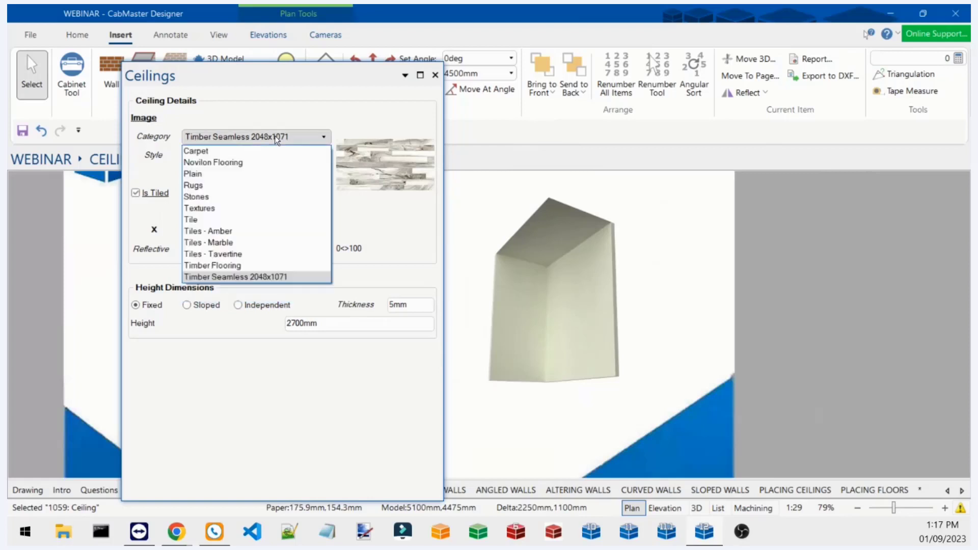
click(214, 209)
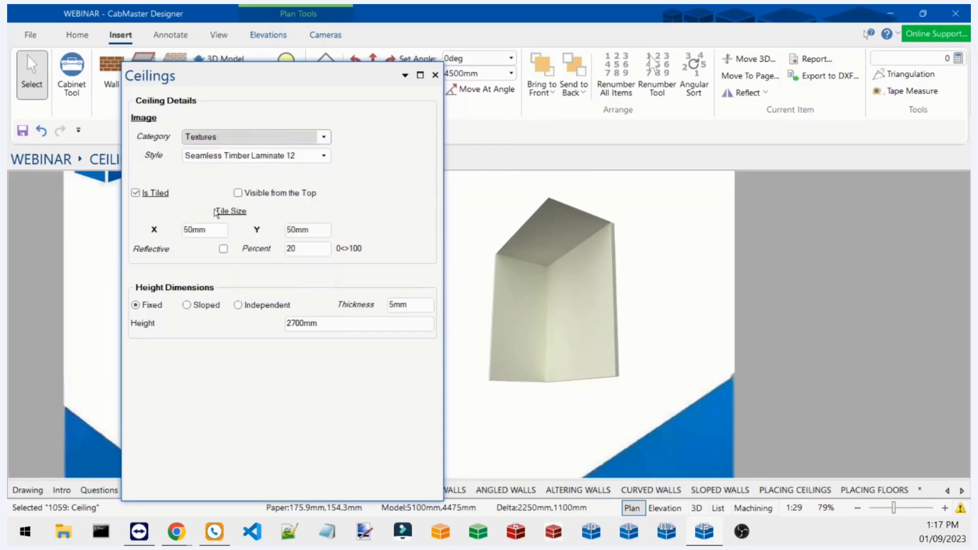
click(236, 155)
click(225, 216)
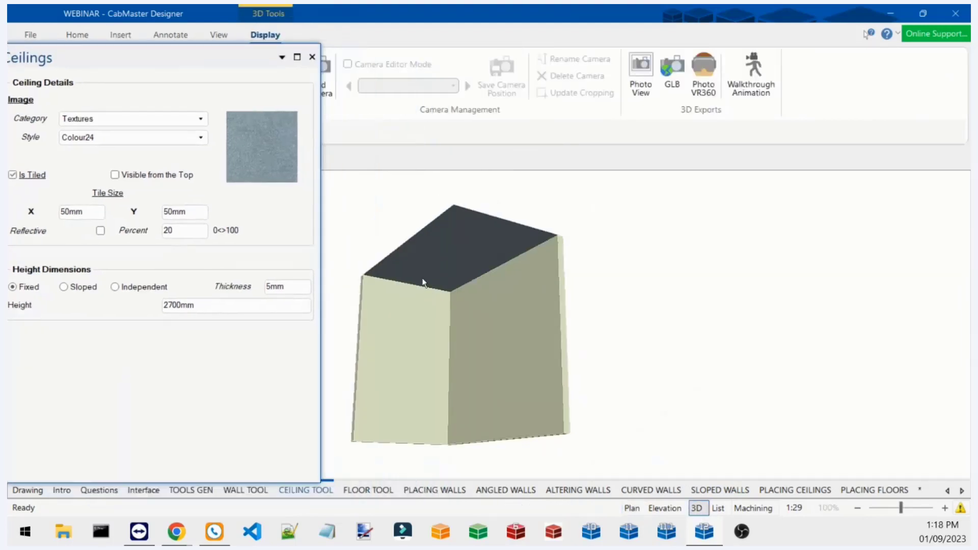
Set the ceiling's tile size to 600 mm in X and 600 mm in Y while viewing its underside in 3D.
middle_drag(421, 291, 447, 325)
drag(152, 55, 264, 70)
middle_drag(443, 249, 643, 271)
scroll(560, 260, up, 5)
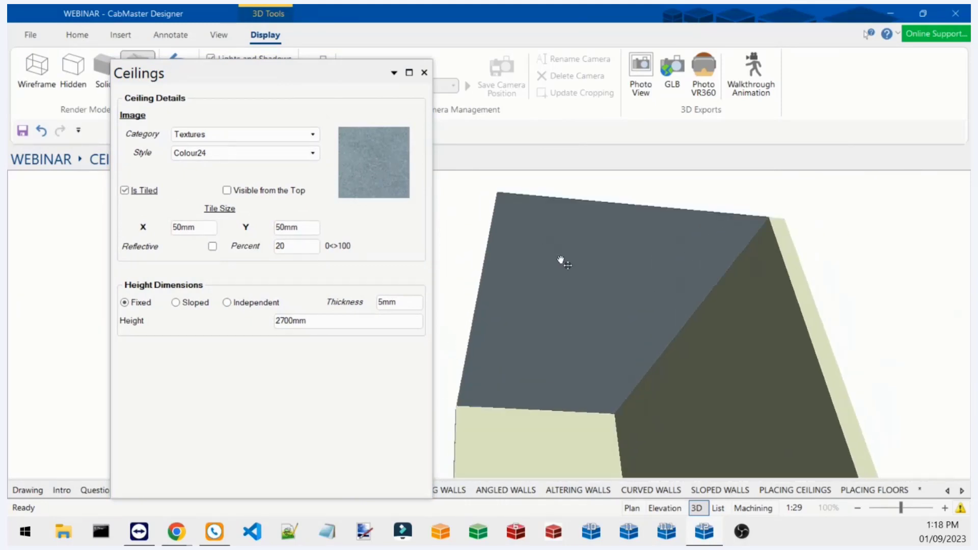
middle_drag(559, 260, 615, 316)
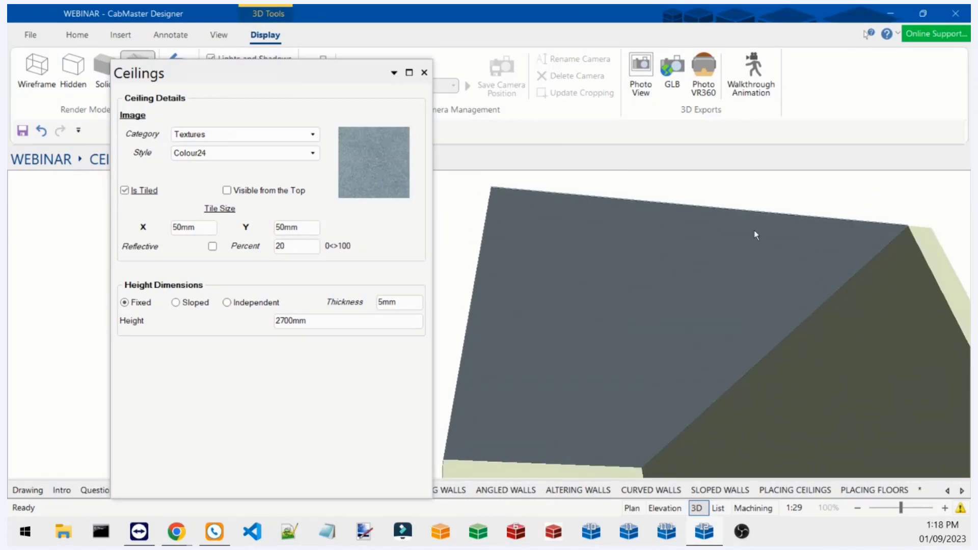
double_click(189, 226)
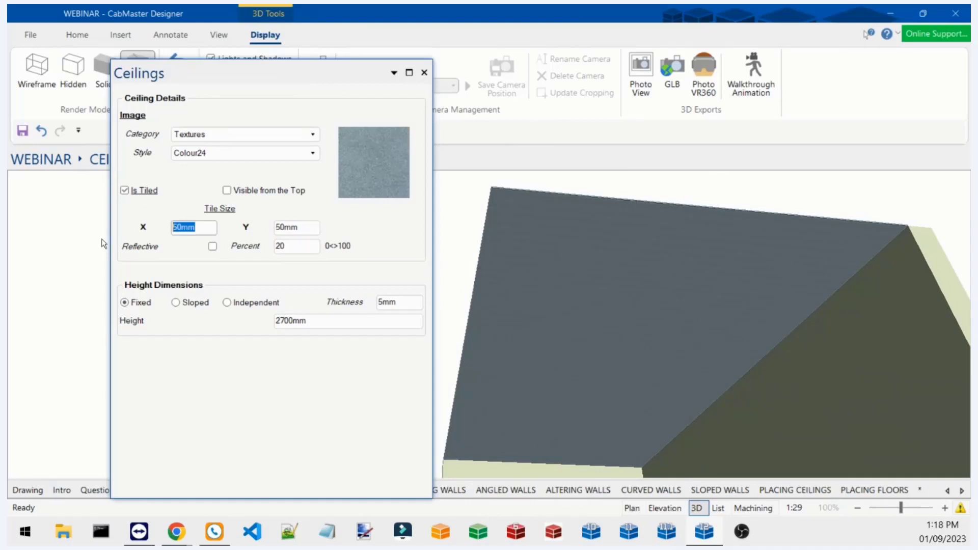
text(600)
key(Tab)
text(600)
key(Return)
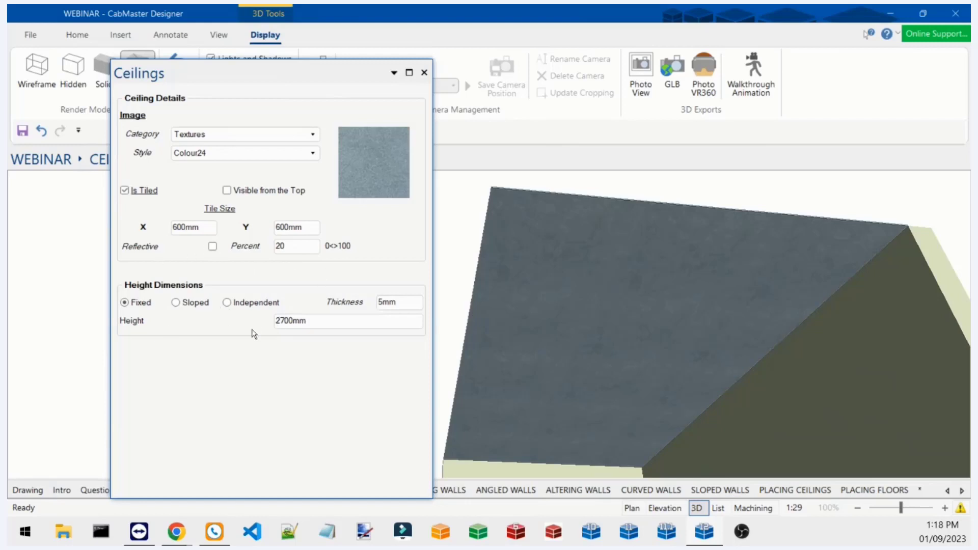
Set the ceiling's fixed height to 2400 mm and inspect its position against the walls in 3D.
drag(325, 323, 214, 327)
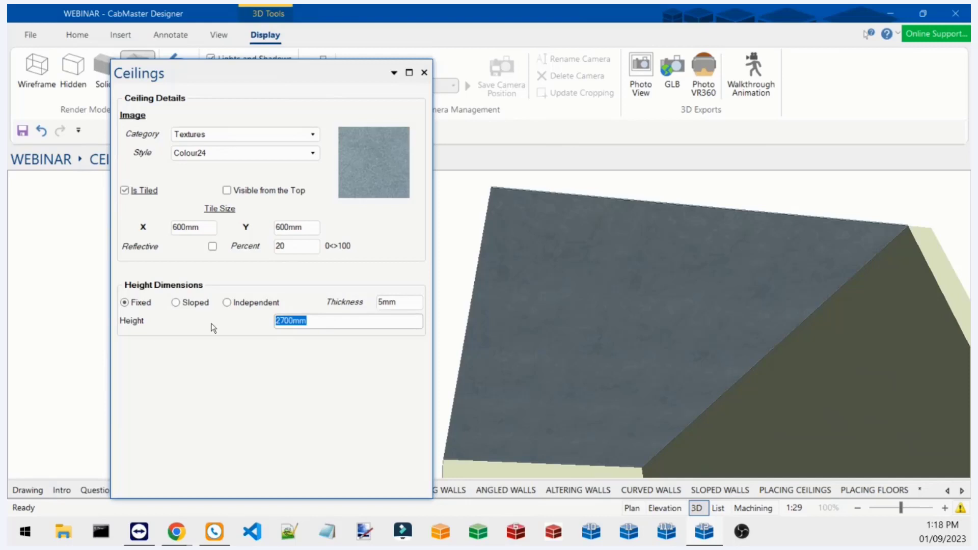
text(2400)
key(Tab)
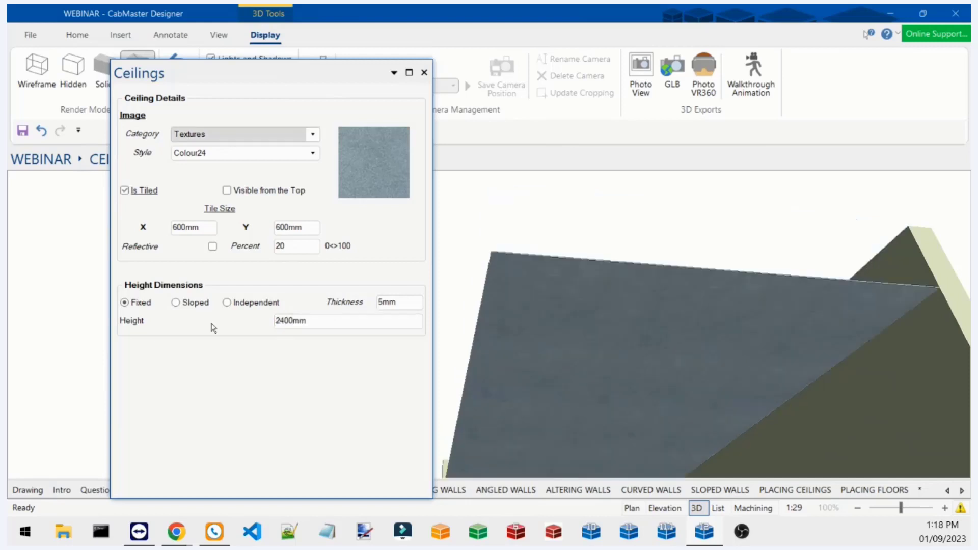
drag(651, 346, 630, 395)
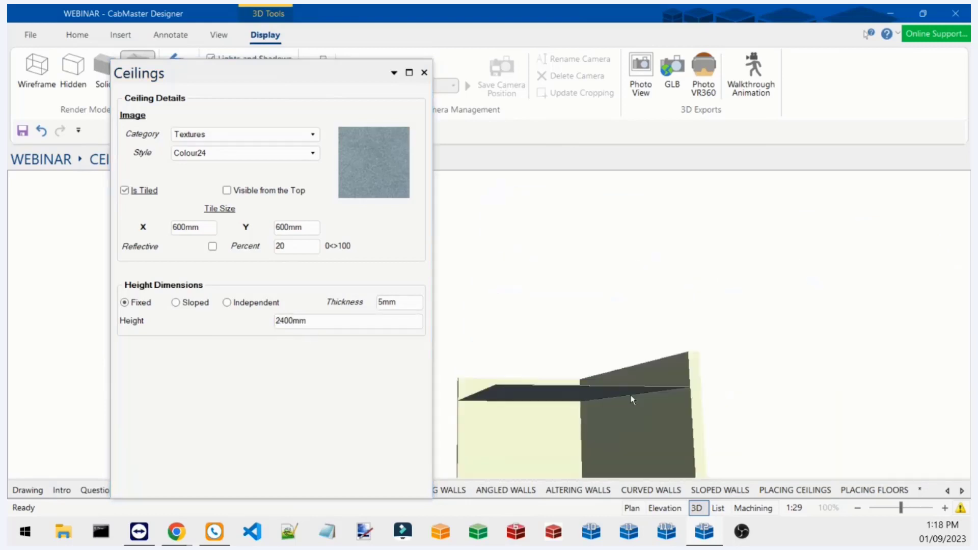
Set the ceiling's thickness to 50 mm and close the ceiling properties.
double_click(409, 299)
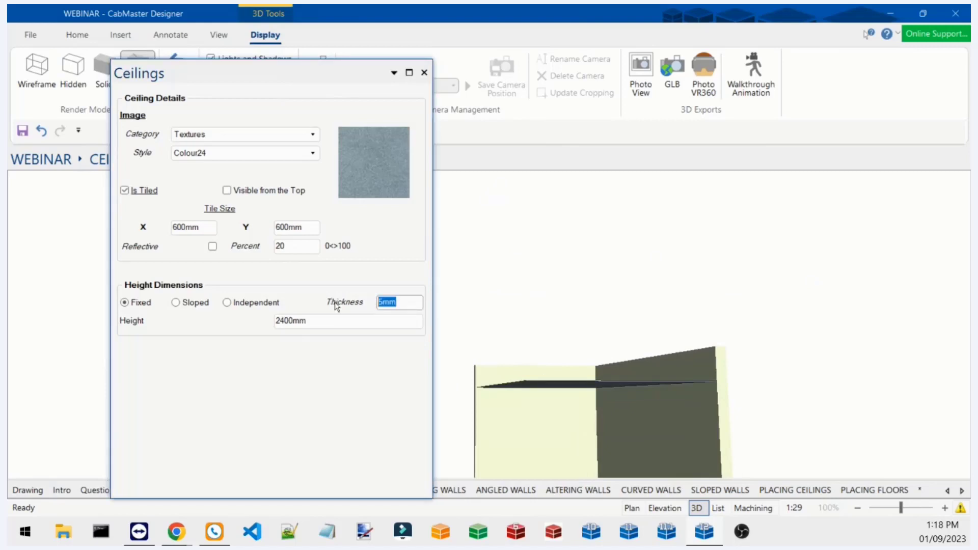
text(50)
key(Tab)
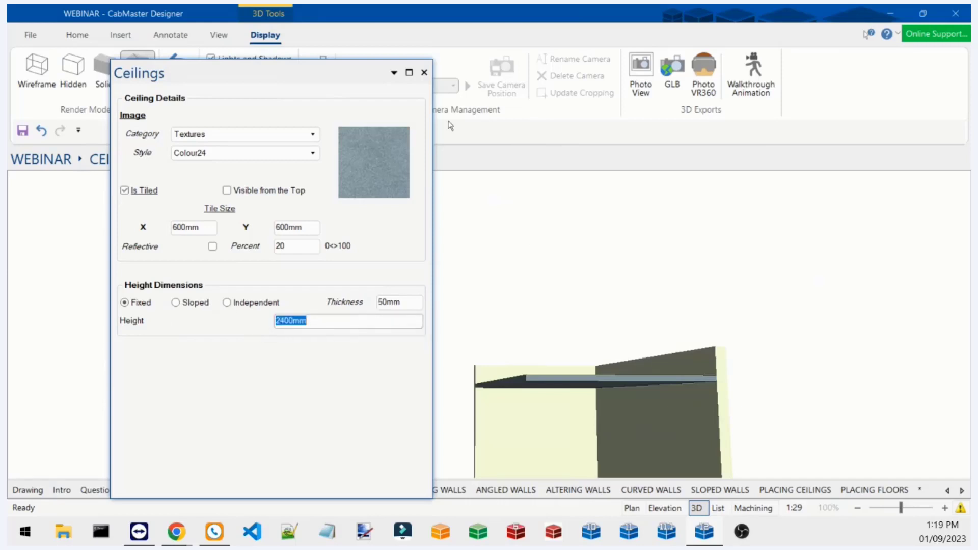
click(423, 74)
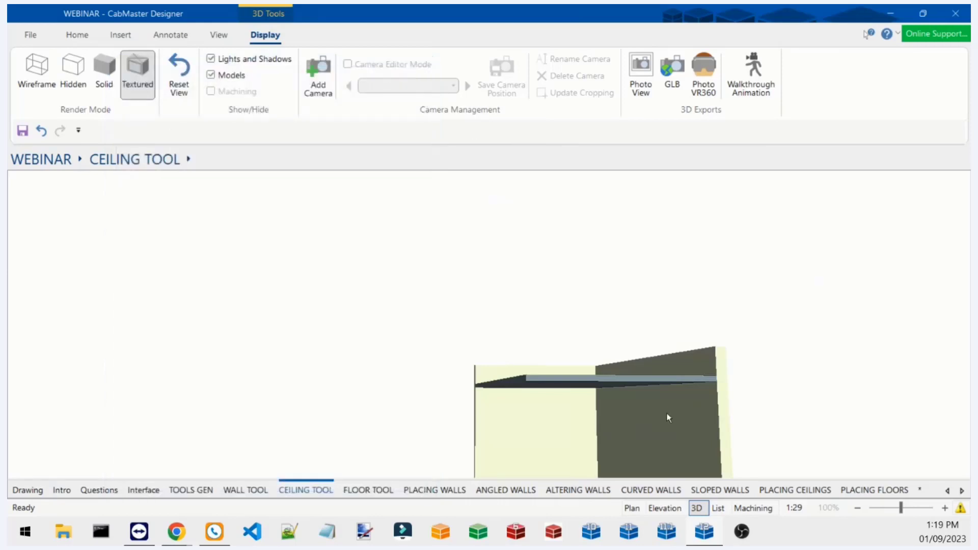
Return to the plan view, review the ceiling's properties once more and close them.
click(631, 508)
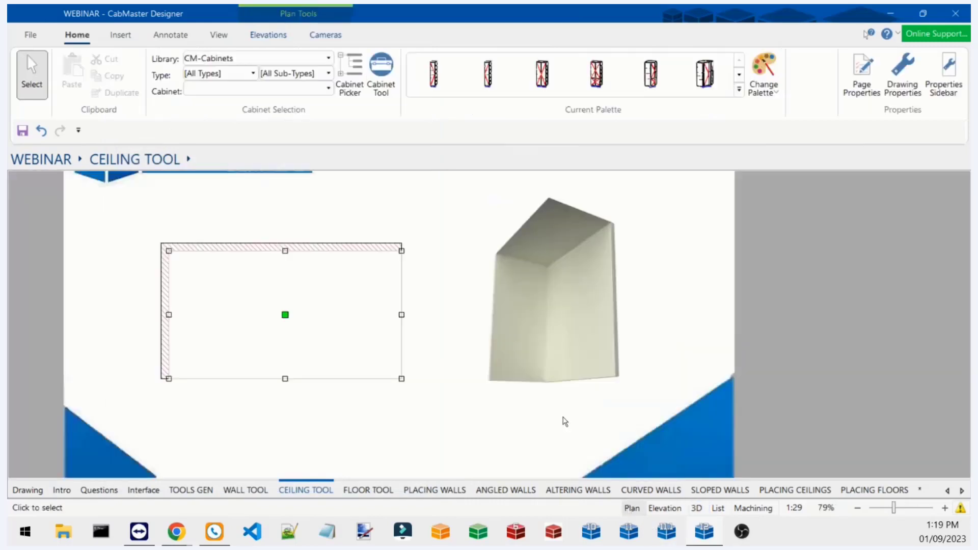
double_click(284, 316)
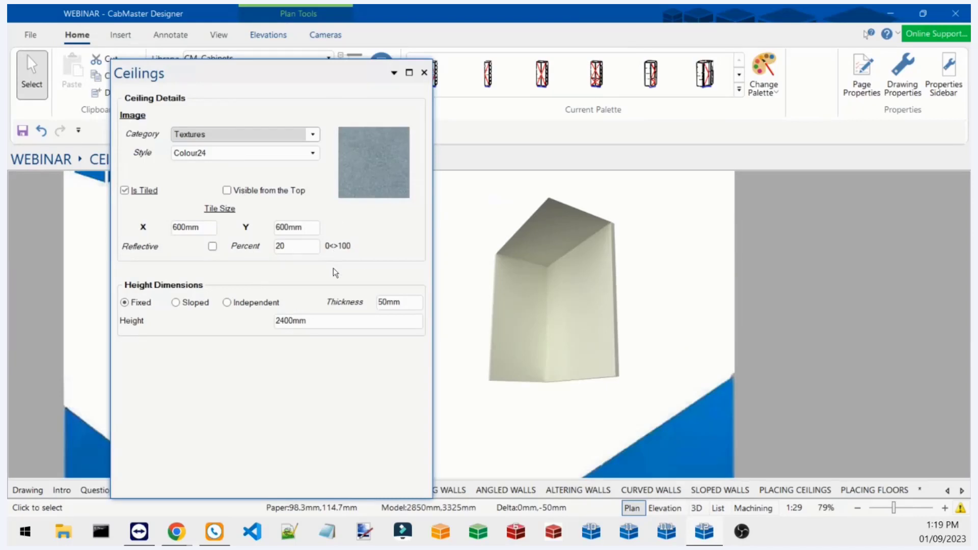
click(424, 73)
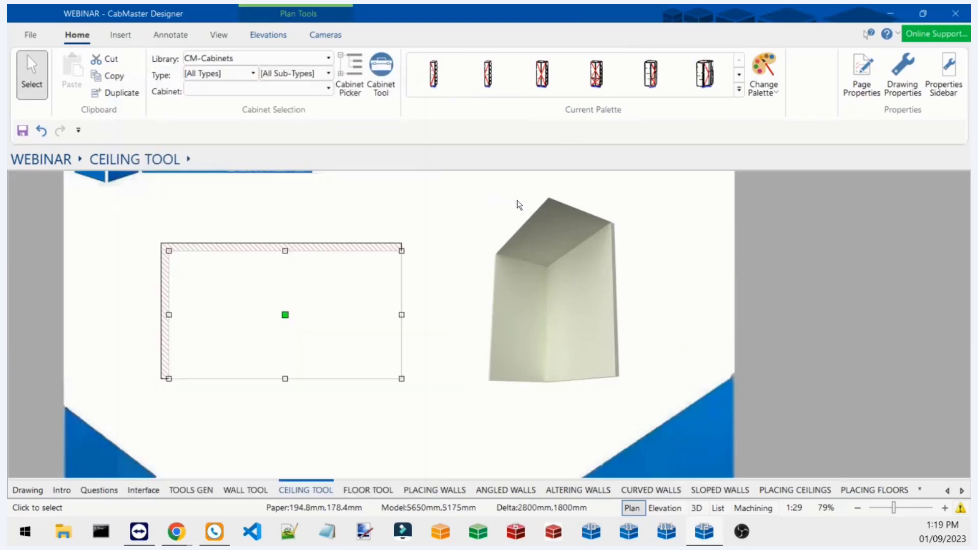
Go to the FLOOR TOOL page and open the properties of the floor in the plan drawing.
click(383, 492)
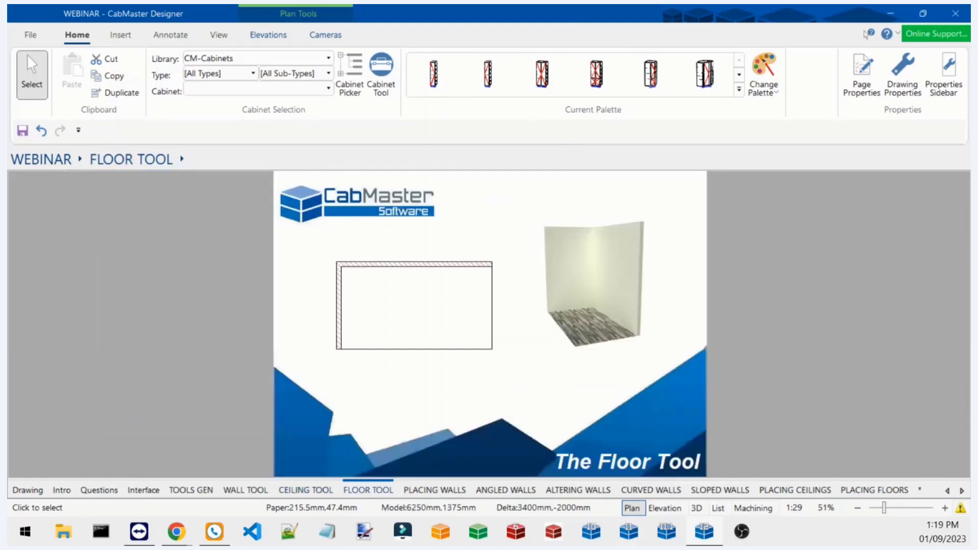
click(430, 284)
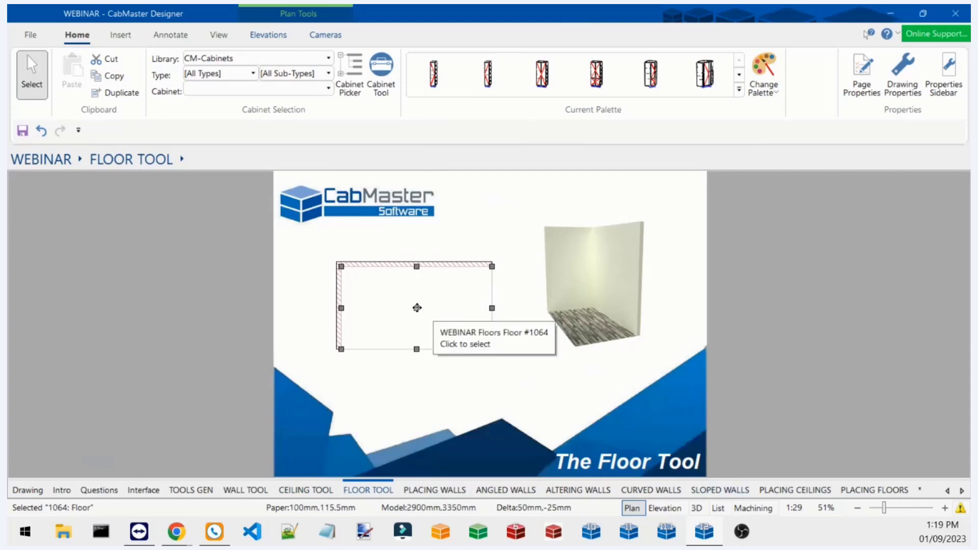
double_click(417, 307)
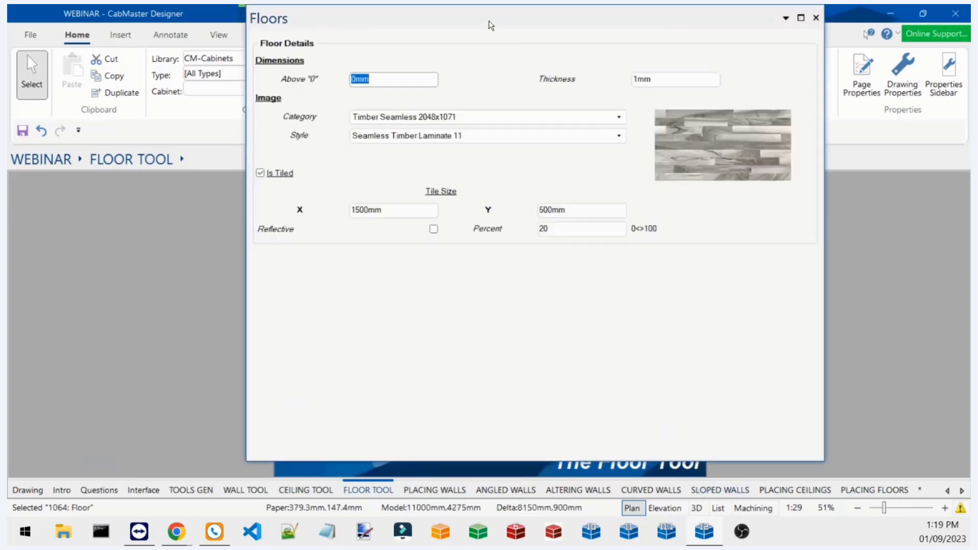
drag(490, 24, 346, 85)
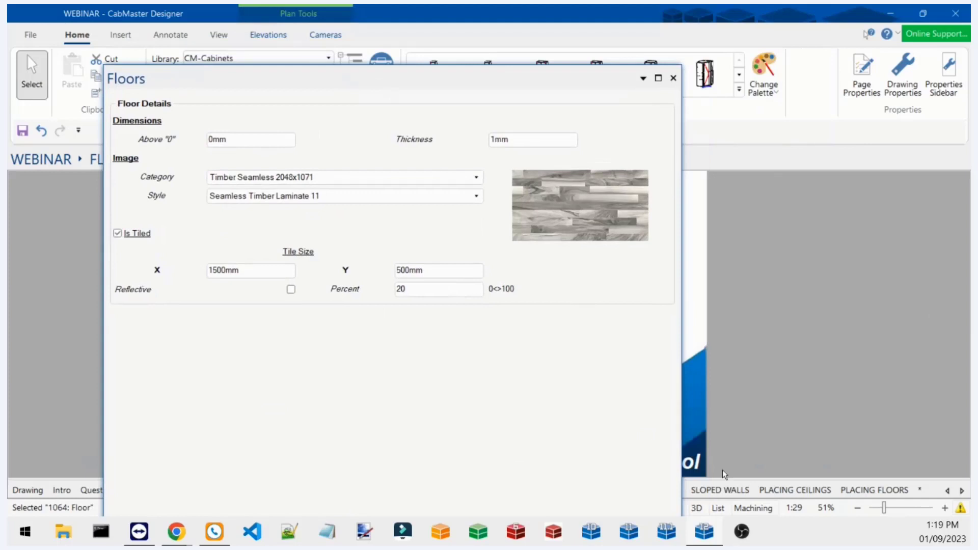
Show the floor in 3D, set its thickness to 100 mm and inspect the slab's edge.
click(696, 508)
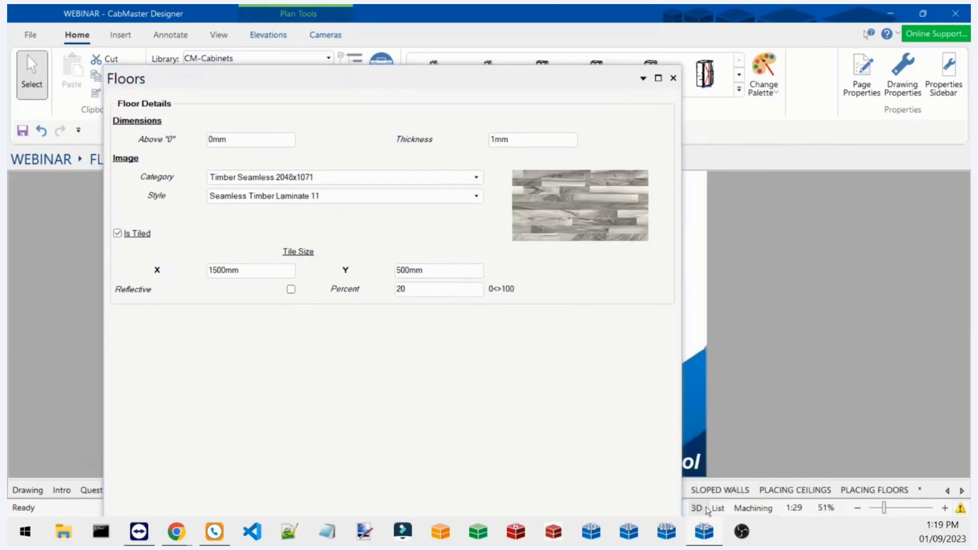
drag(328, 82, 777, 175)
middle_drag(520, 445, 357, 379)
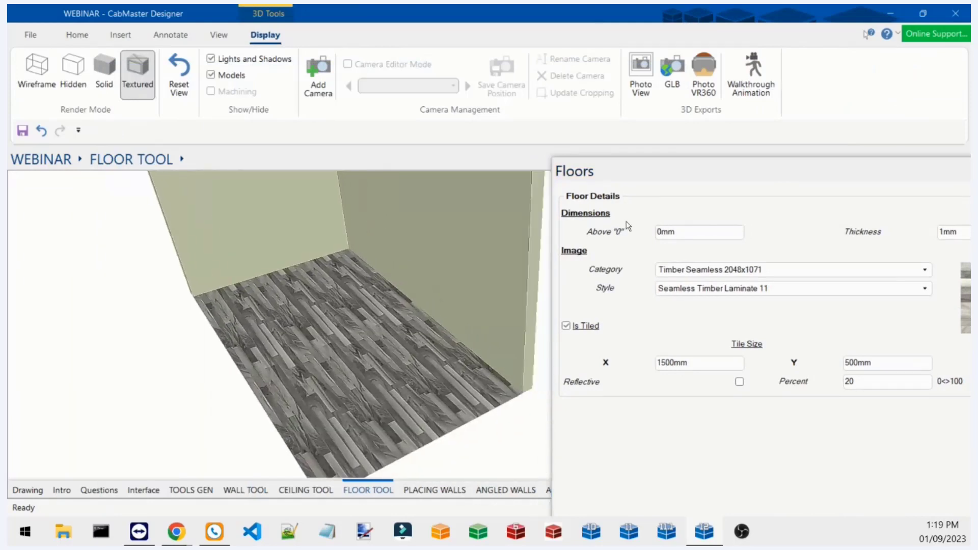
drag(645, 168, 447, 126)
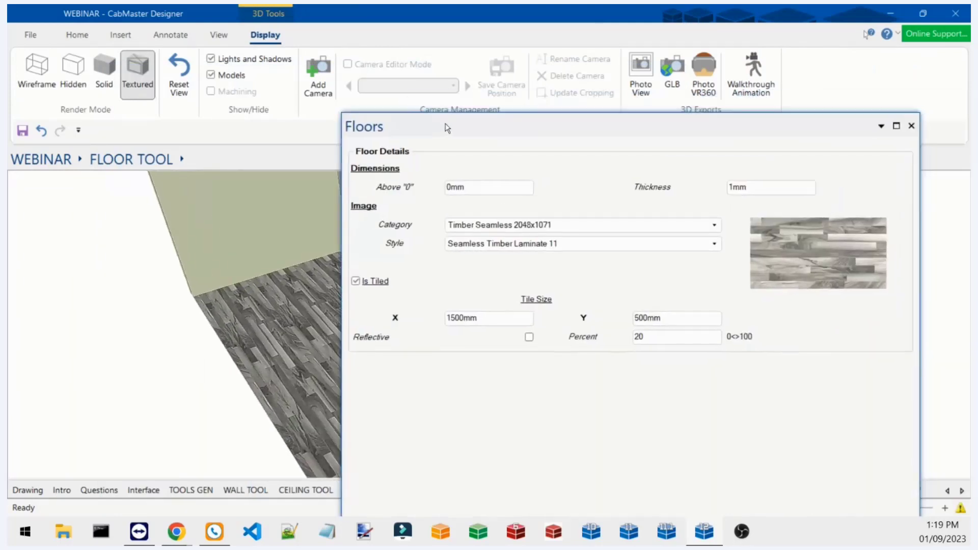
drag(545, 115, 592, 113)
drag(842, 174, 744, 174)
text(100)
key(Tab)
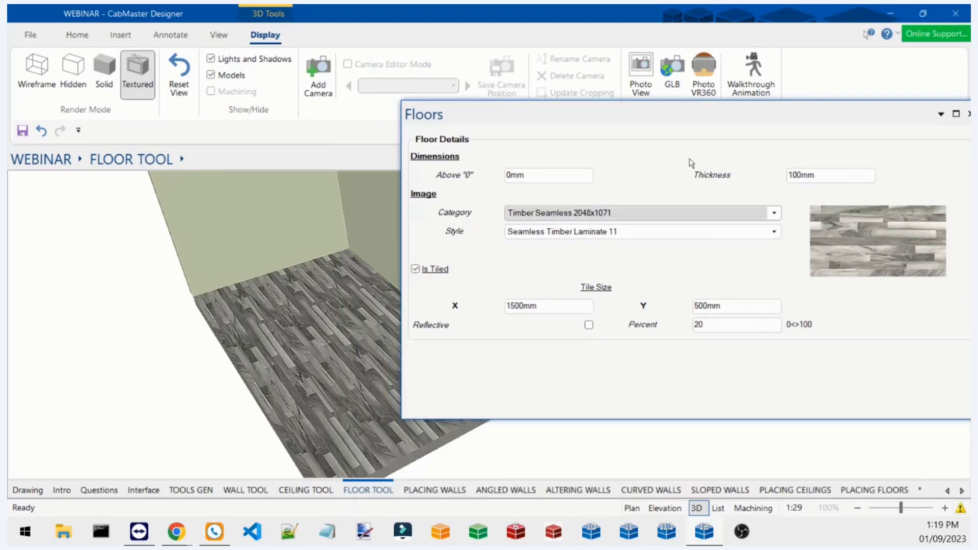
click(387, 419)
drag(386, 418, 363, 368)
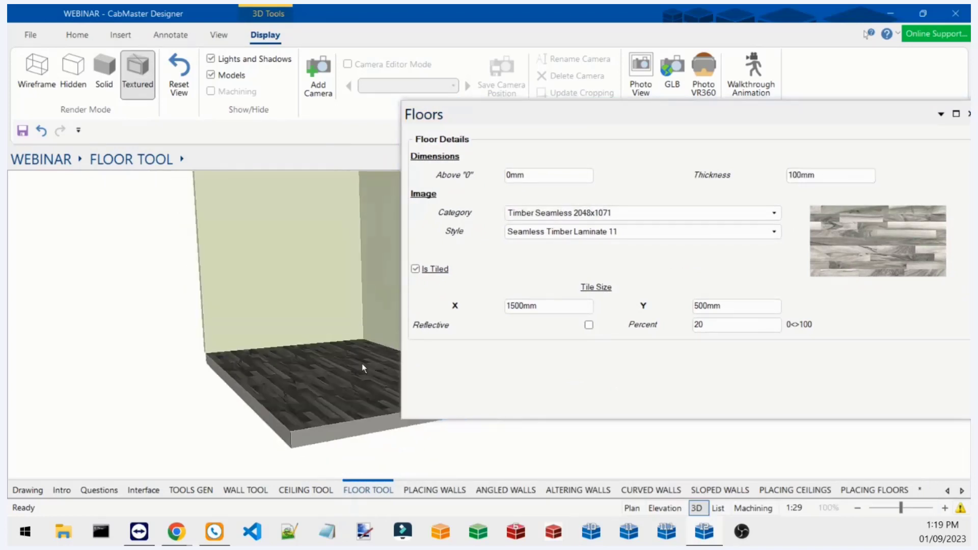
Set the floor's Above "0" height to 50 mm.
drag(535, 176, 432, 179)
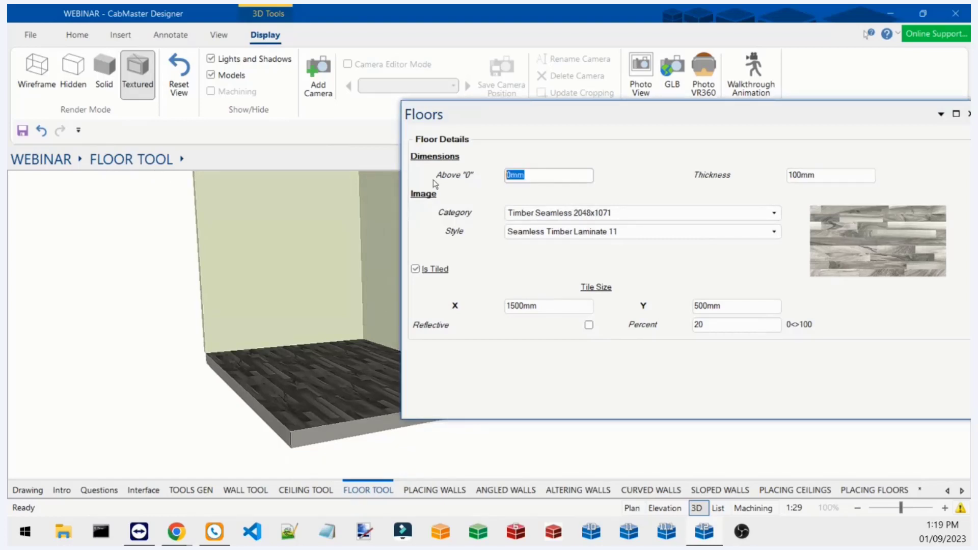
text(50)
key(Tab)
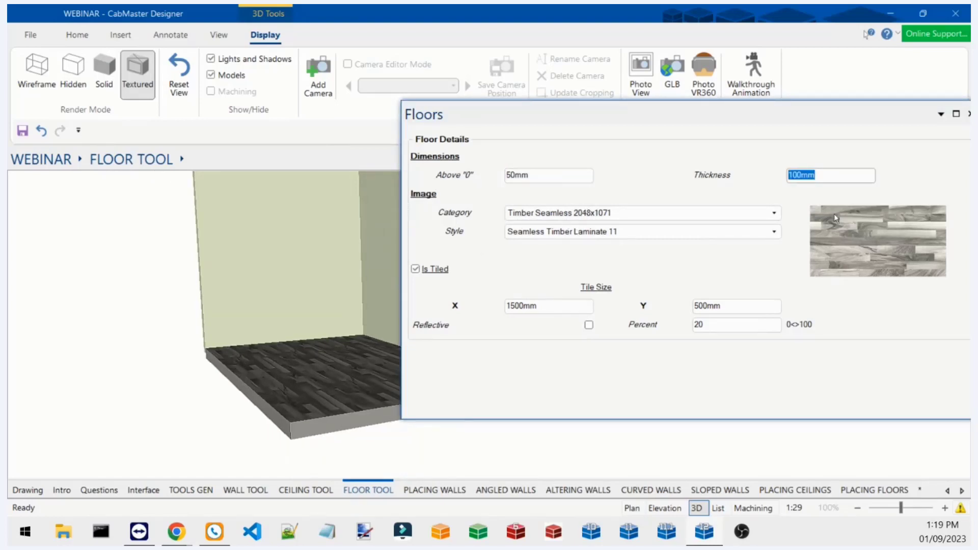
Set the floor's tile size to 1000 mm in X and 300 mm in Y, and inspect the texture in 3D.
drag(544, 307, 469, 308)
mouse_move(329, 318)
mouse_down()
mouse_move(347, 396)
mouse_move(320, 326)
mouse_up()
drag(525, 309, 421, 314)
text(10)
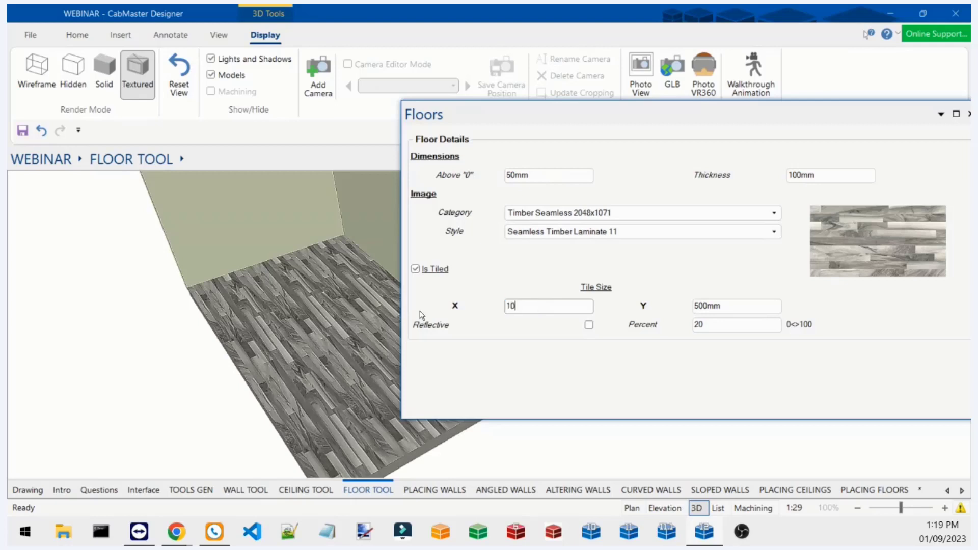
key(Tab)
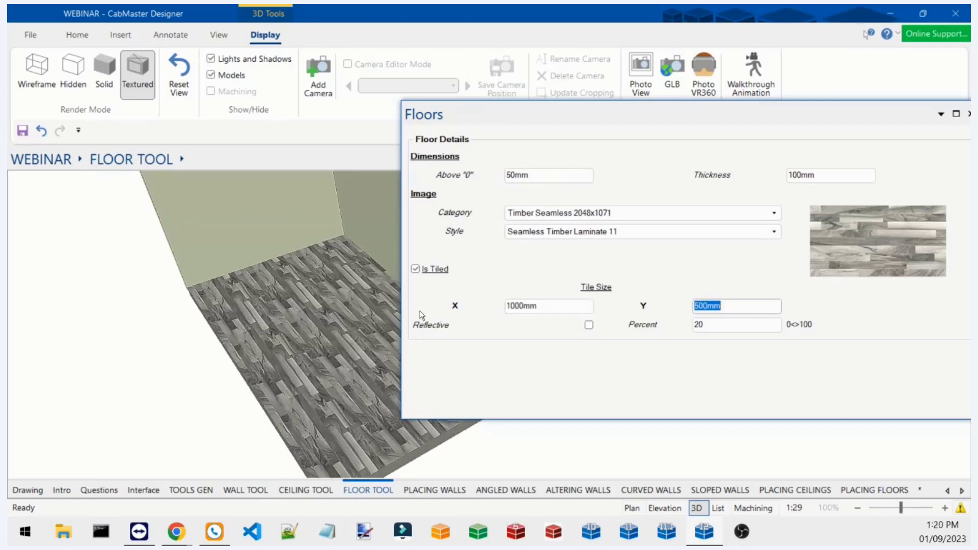
text(300)
key(Return)
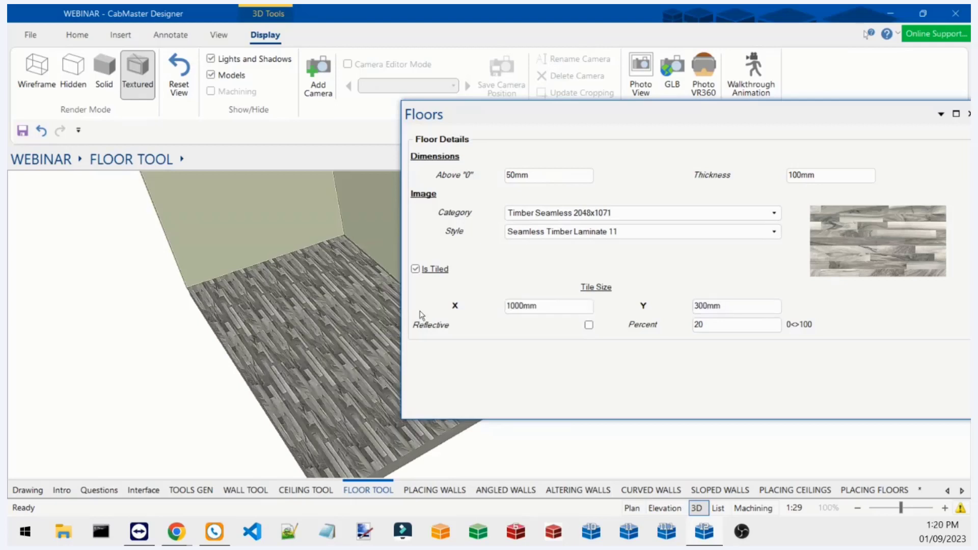
middle_drag(301, 355, 276, 311)
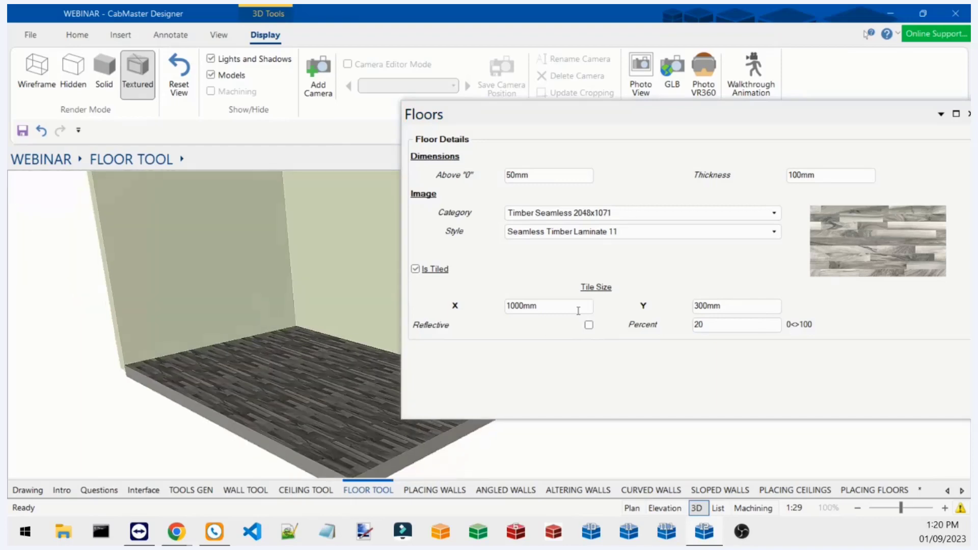
middle_drag(387, 356, 316, 367)
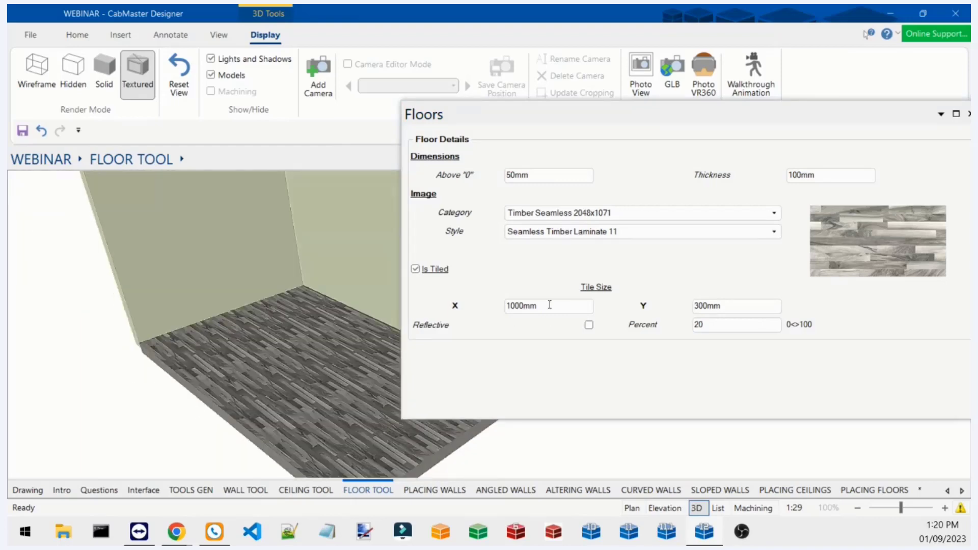
Try the Reflective option on the floor and turn it off again.
click(586, 326)
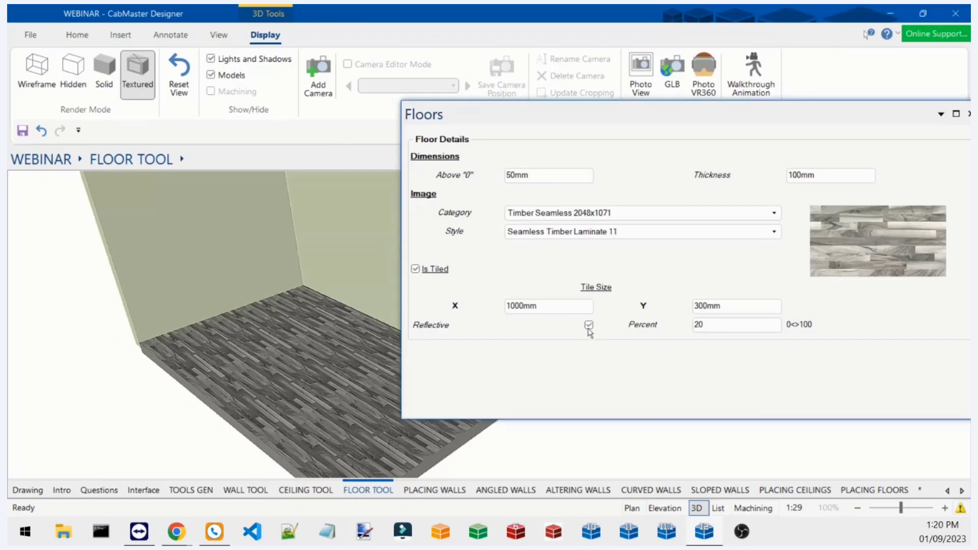
middle_drag(366, 326, 316, 347)
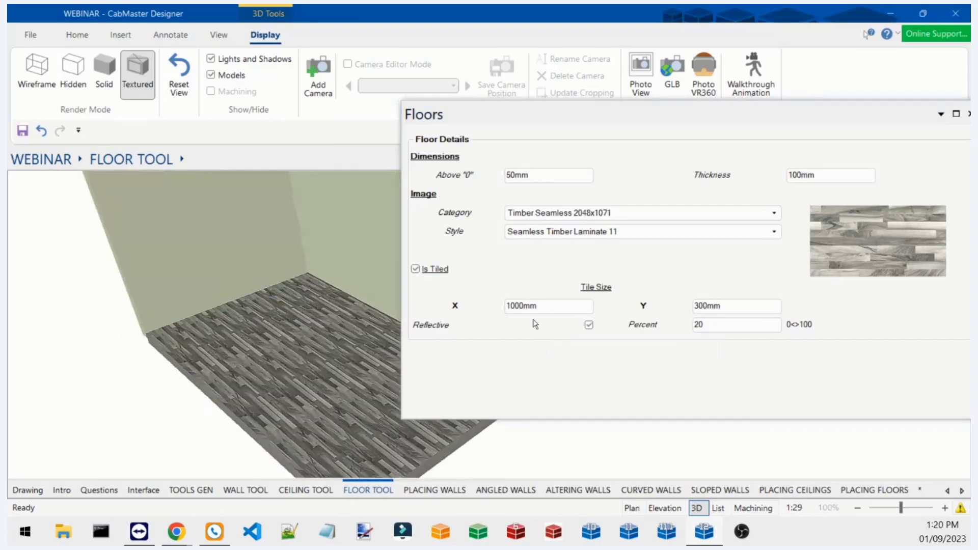
click(588, 325)
Close the floor properties, return to the plan view and review the floor's properties again.
drag(605, 130, 406, 150)
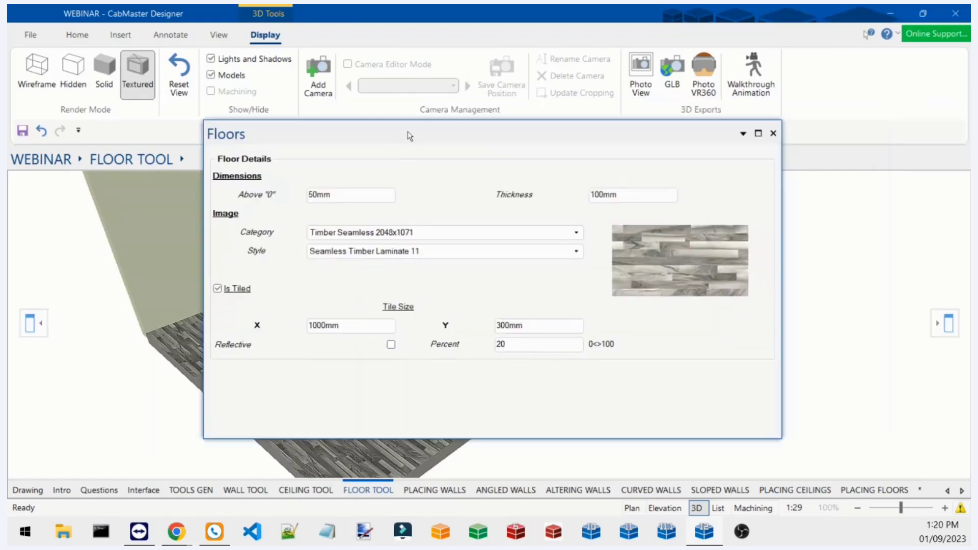
click(771, 134)
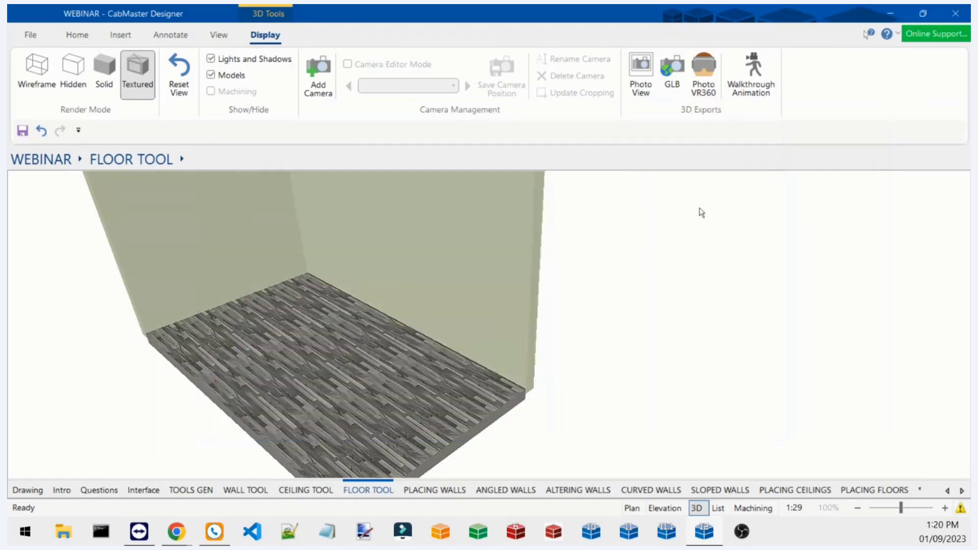
click(632, 509)
double_click(418, 311)
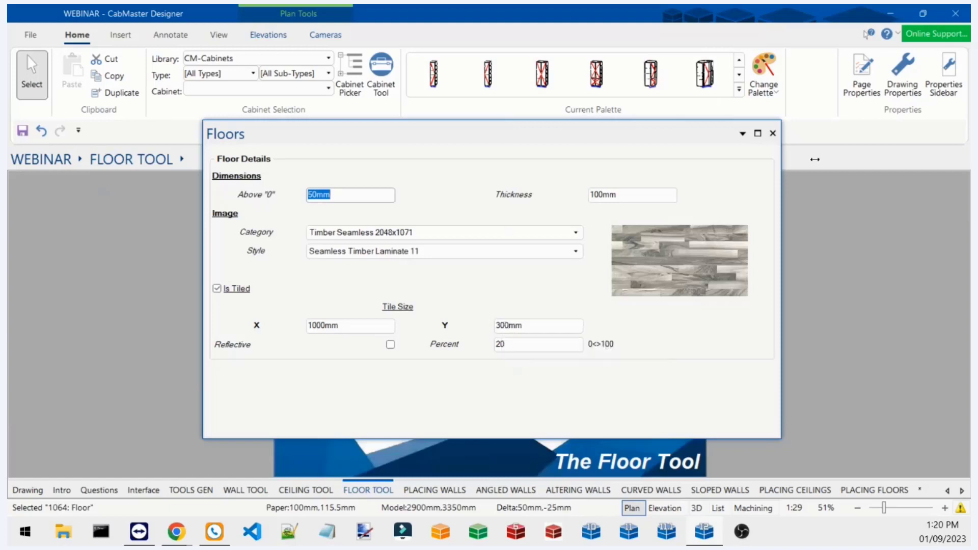
click(771, 134)
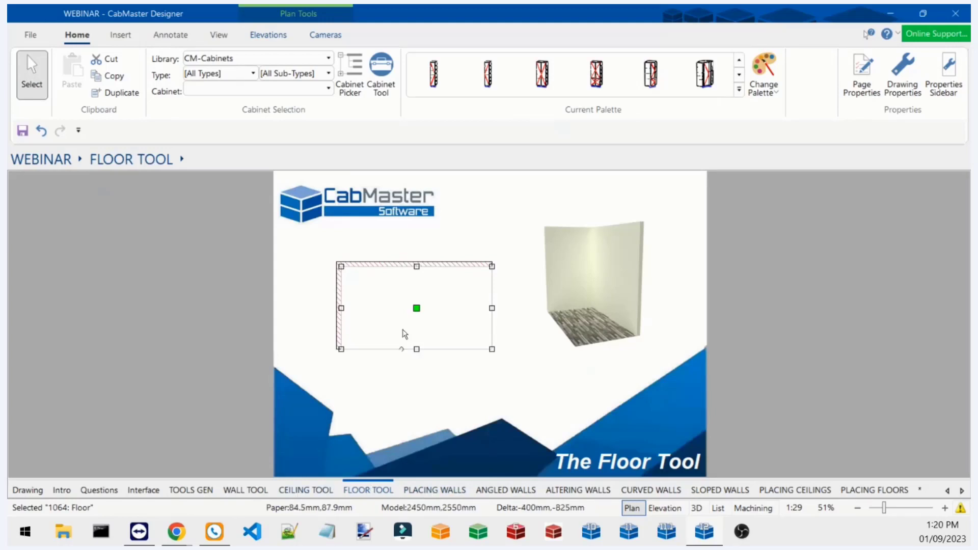
double_click(416, 309)
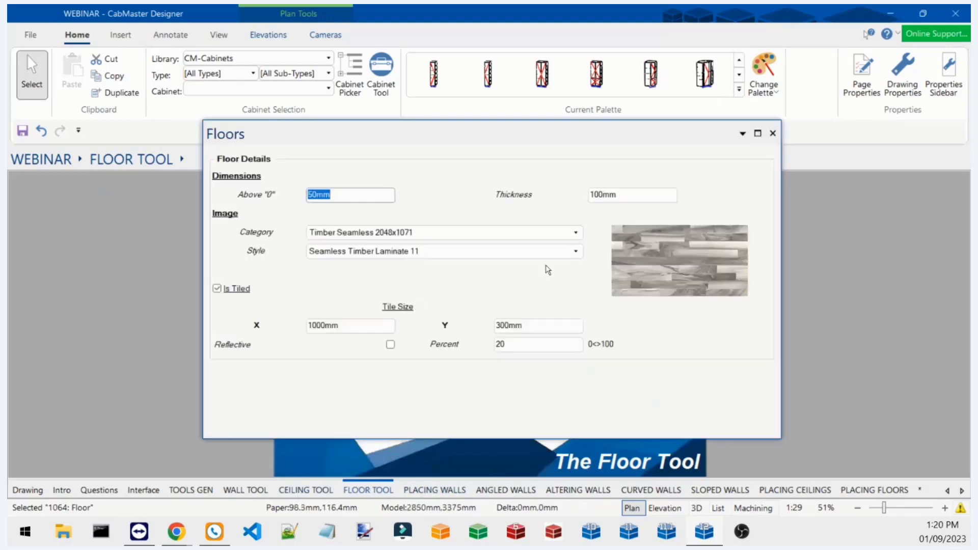
click(773, 133)
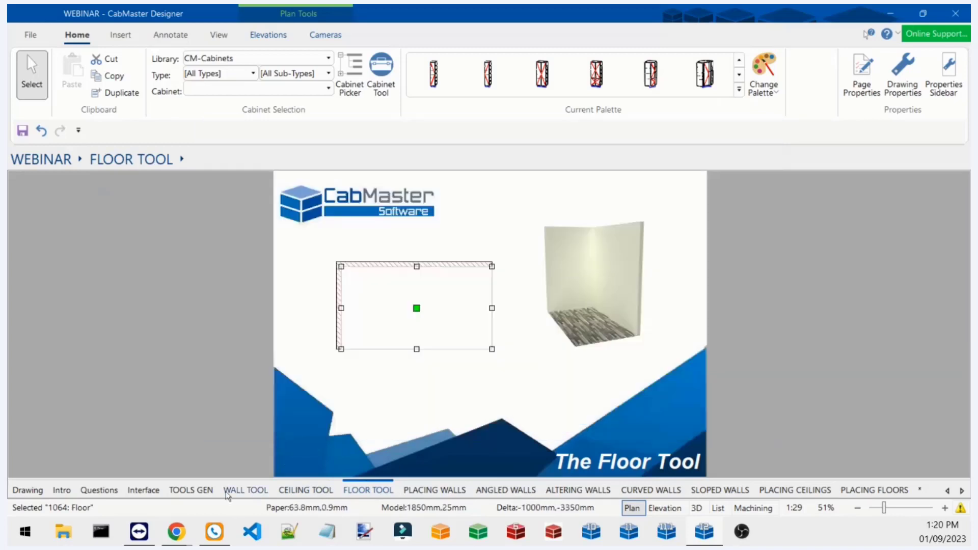
Open the wall's properties on the FLOOR TOOL page, inspect its dimensions and 3D preview, and close them.
click(405, 261)
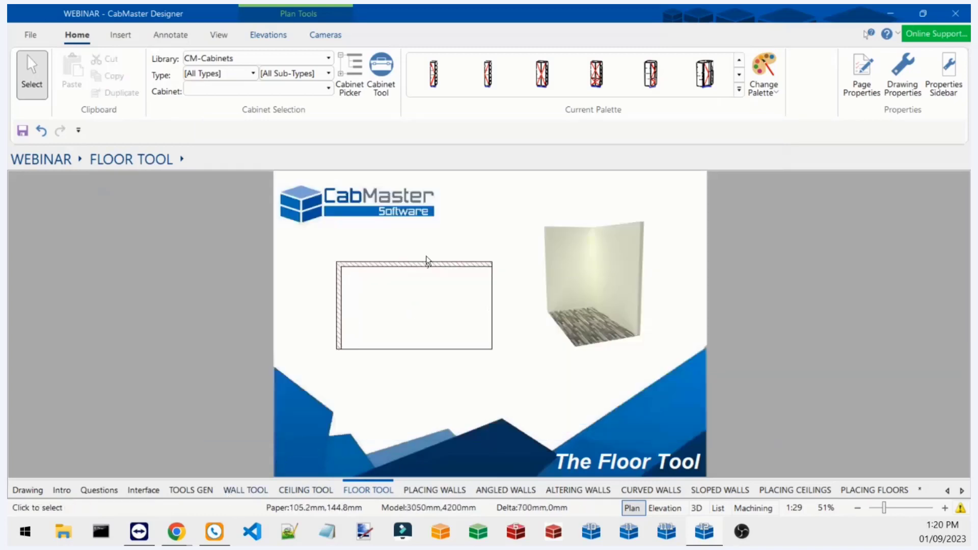
double_click(423, 266)
drag(532, 15, 392, 106)
drag(735, 255, 768, 252)
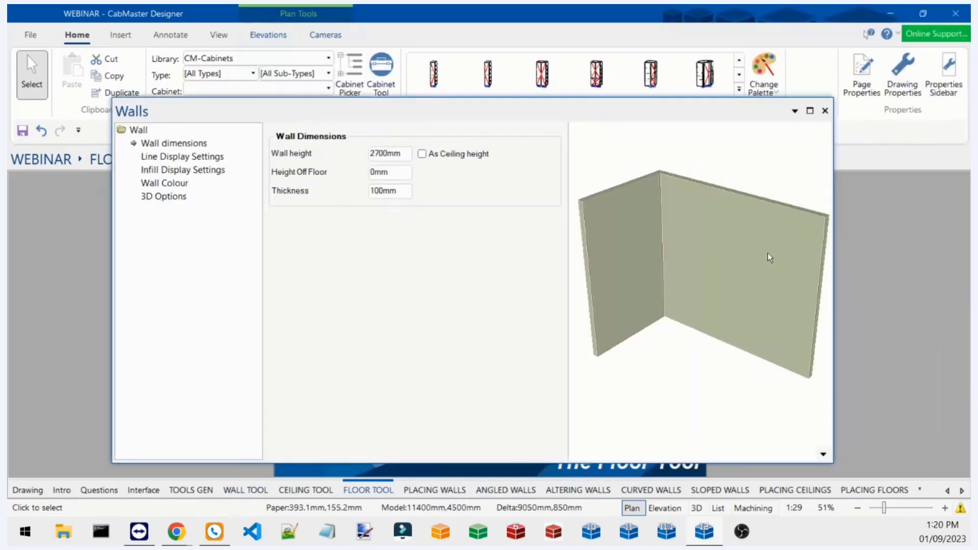
click(826, 111)
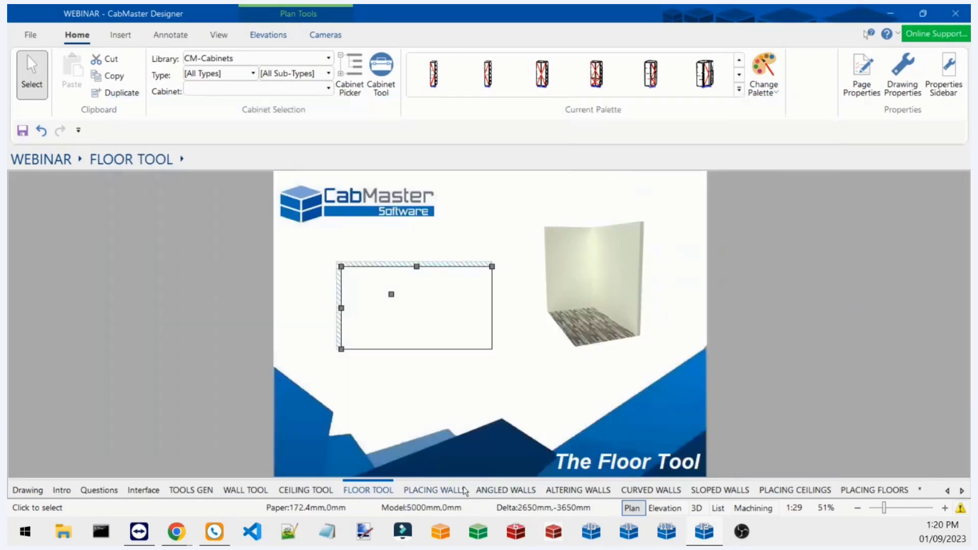
Go to the PLACING WALLS page and bring up the commands for inserting environment objects.
click(445, 491)
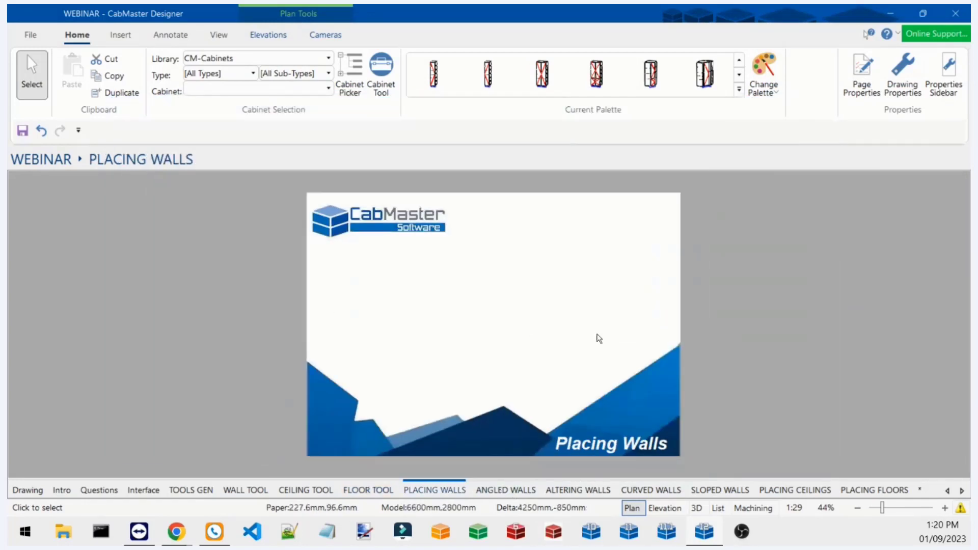
scroll(686, 337, up, 1)
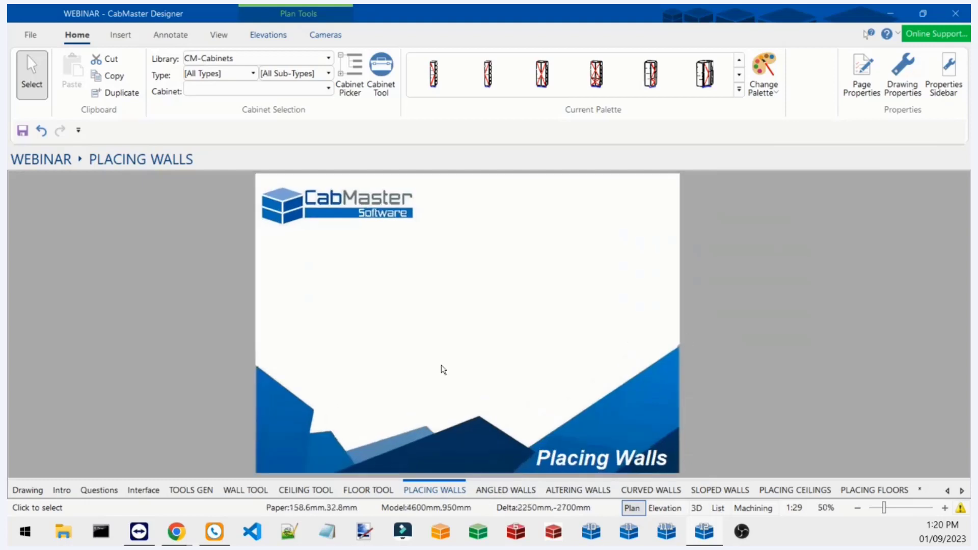
click(121, 35)
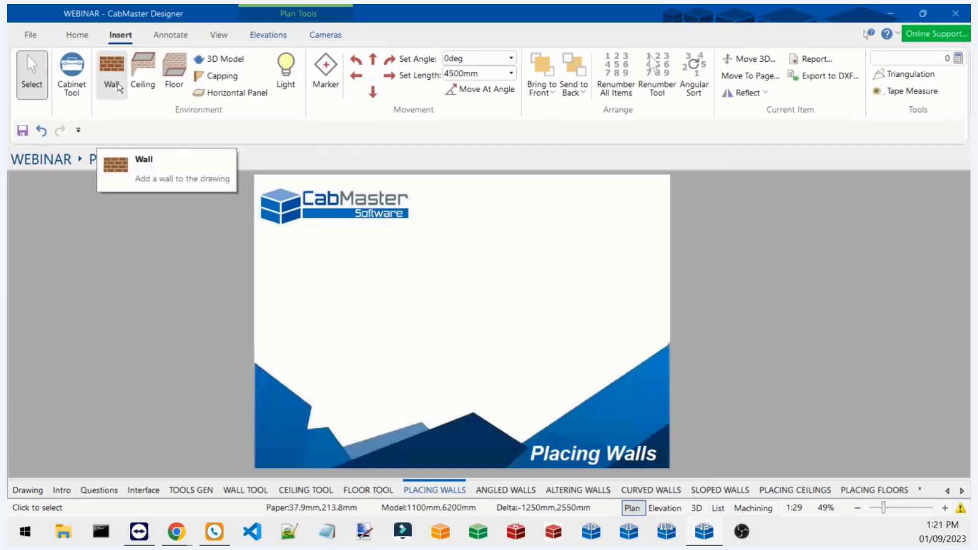
Try a freehand zigzag wall of three segments, the last two about 2693 mm and 2953 mm long, and delete it.
click(112, 83)
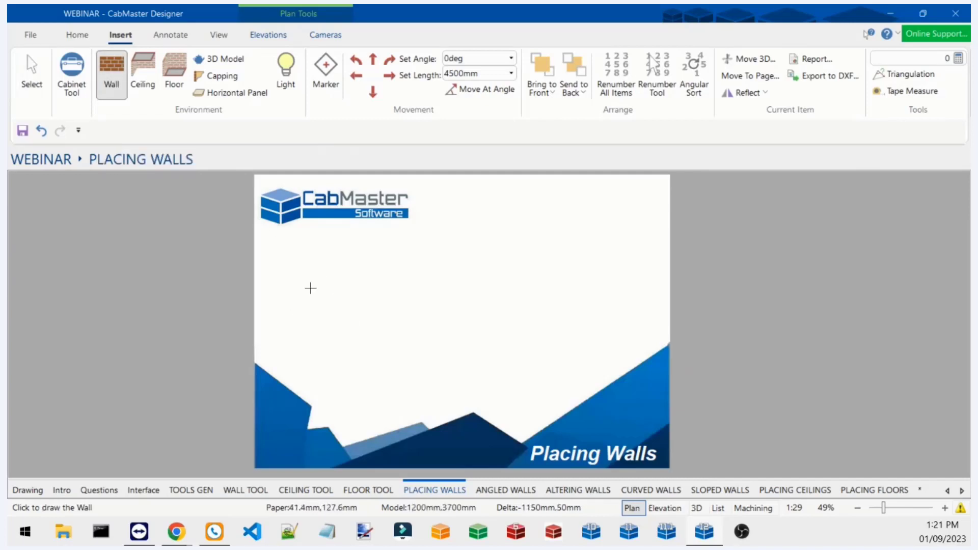
click(297, 328)
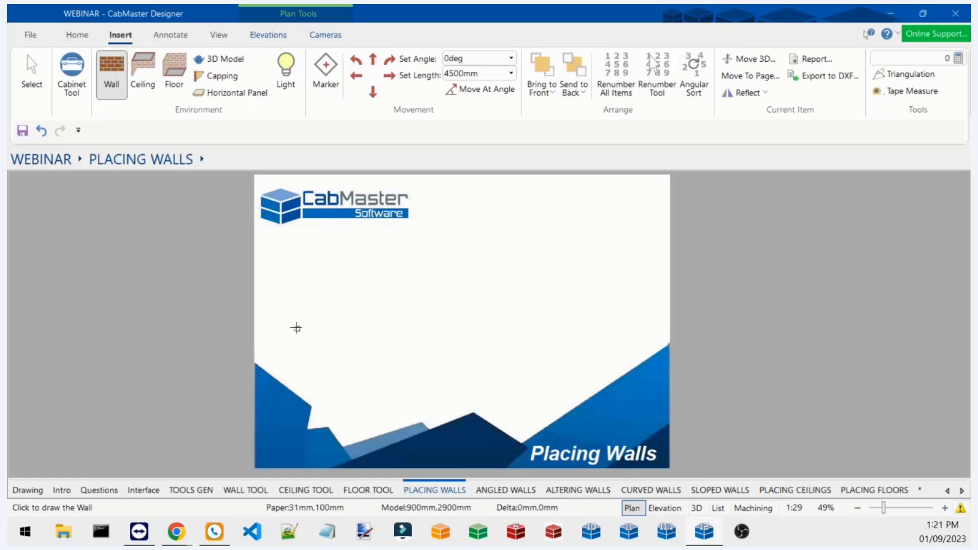
click(360, 246)
click(431, 360)
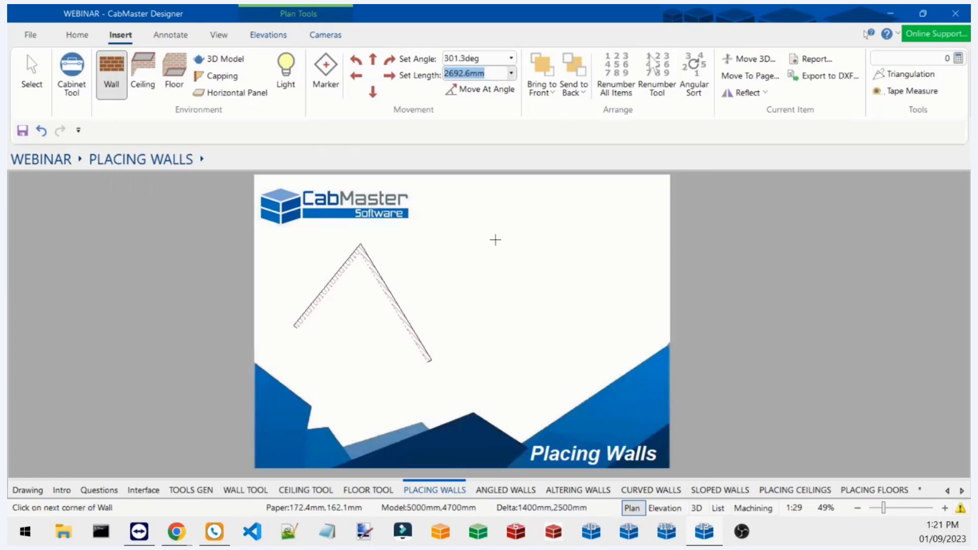
click(493, 237)
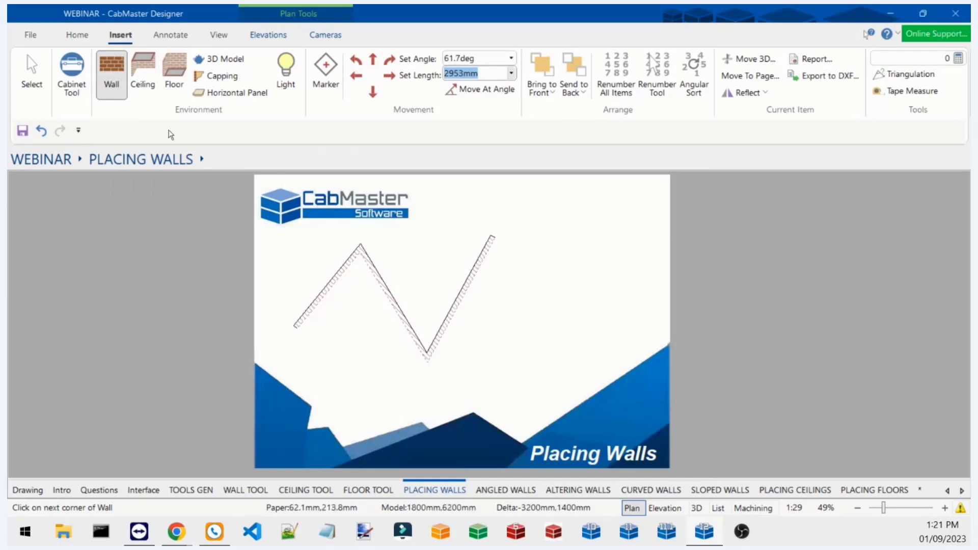
click(48, 80)
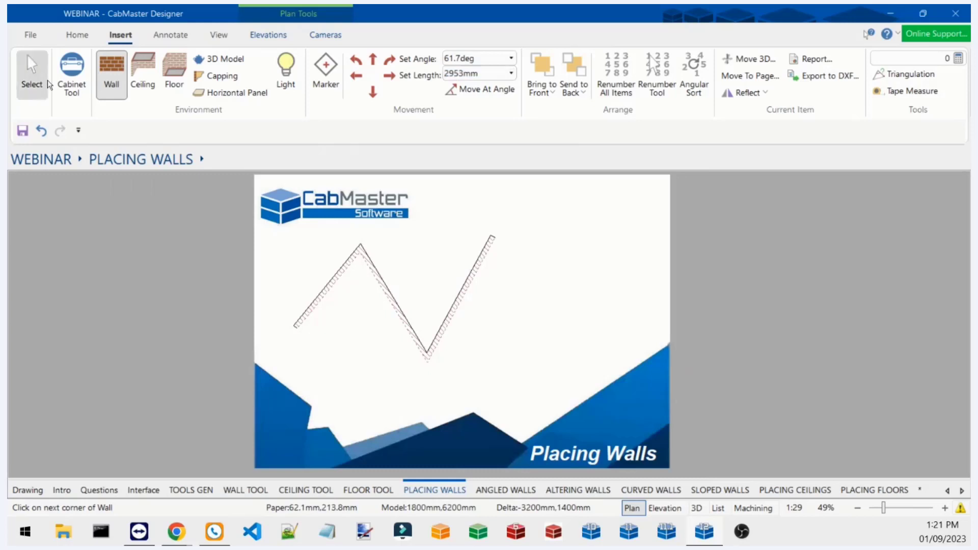
click(393, 308)
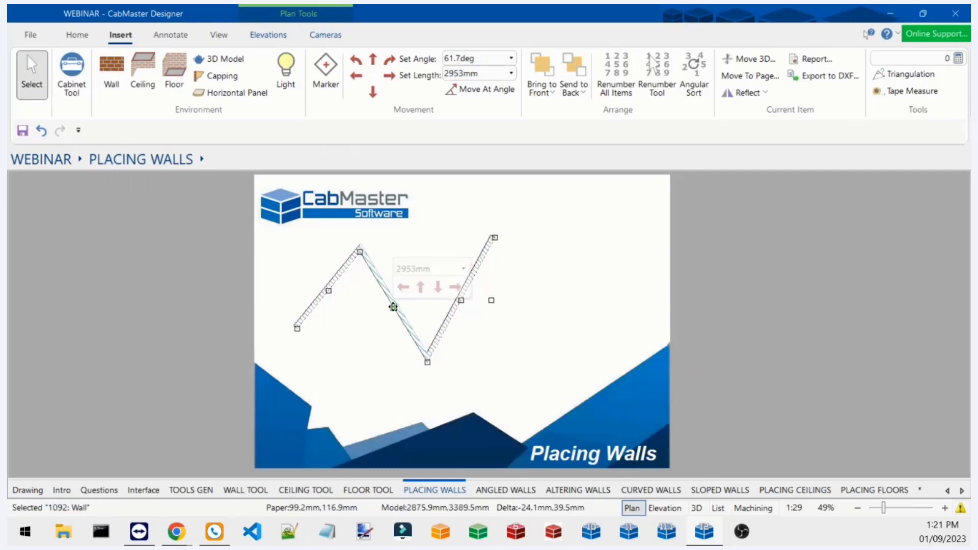
key(Delete)
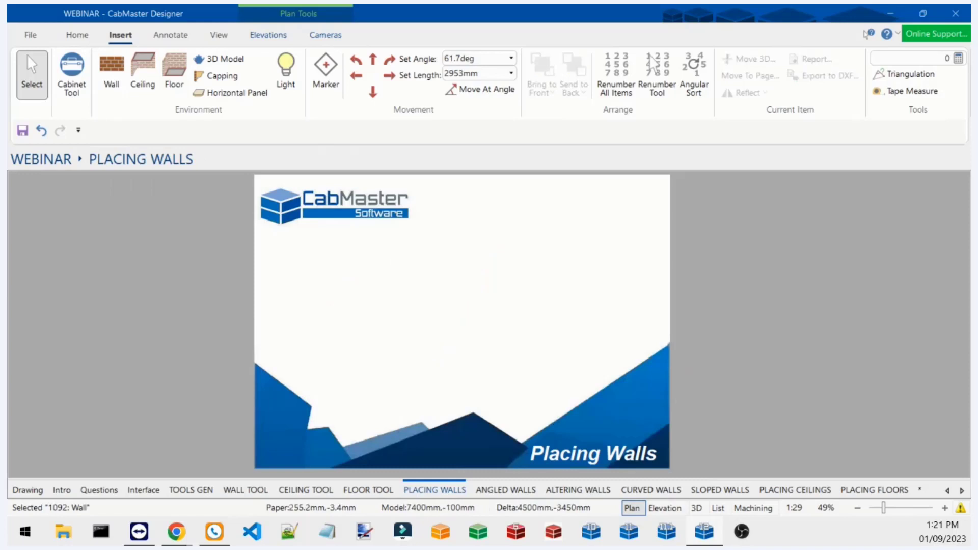
Try a 3600 mm horizontal wall, keep drawing it with a segment of about 1838.5 mm at 225 degrees, and delete it.
click(121, 83)
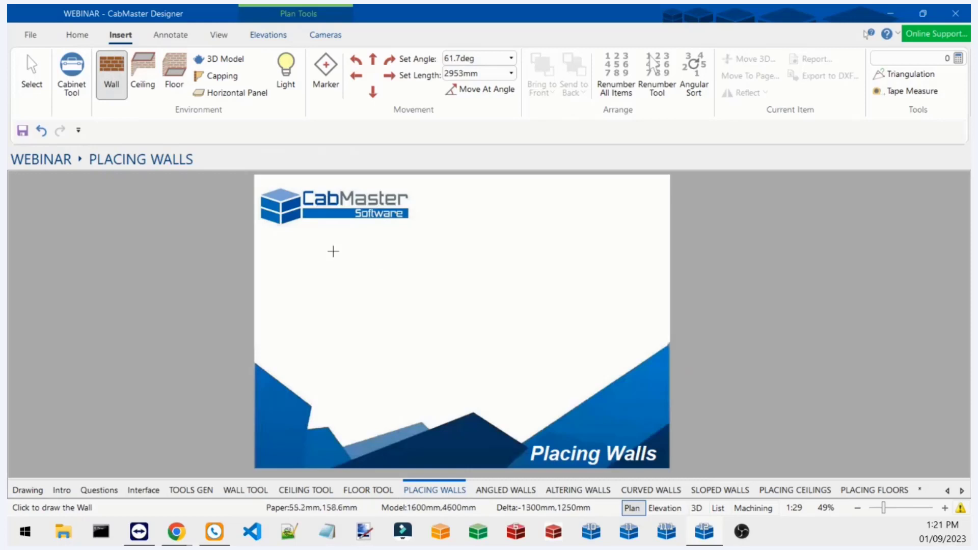
mouse_move(340, 283)
mouse_down()
mouse_move(524, 297)
mouse_move(517, 292)
mouse_up()
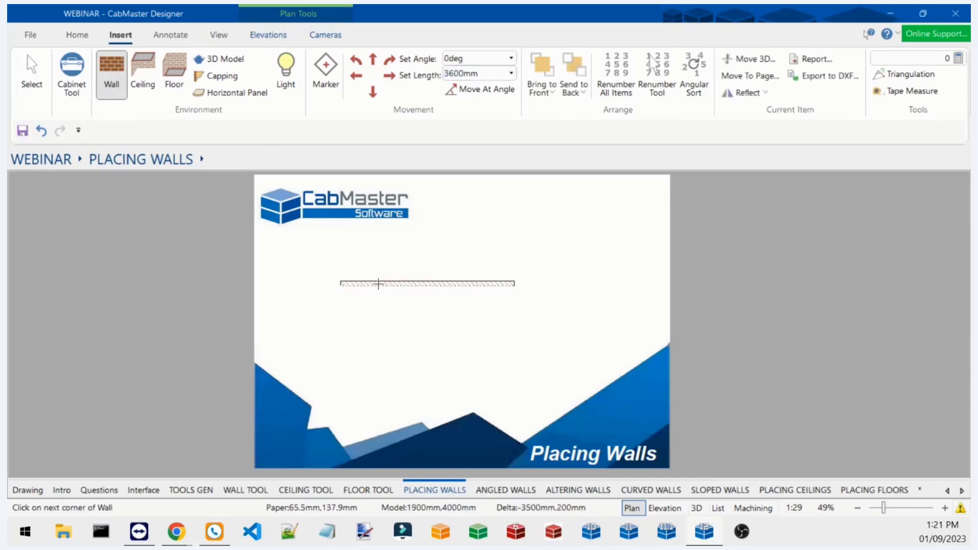
click(113, 83)
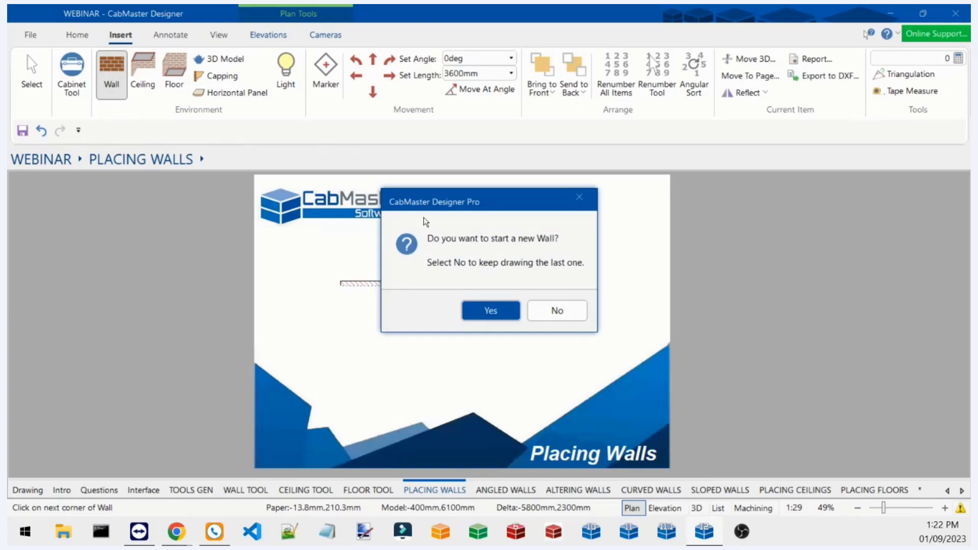
drag(425, 204, 582, 216)
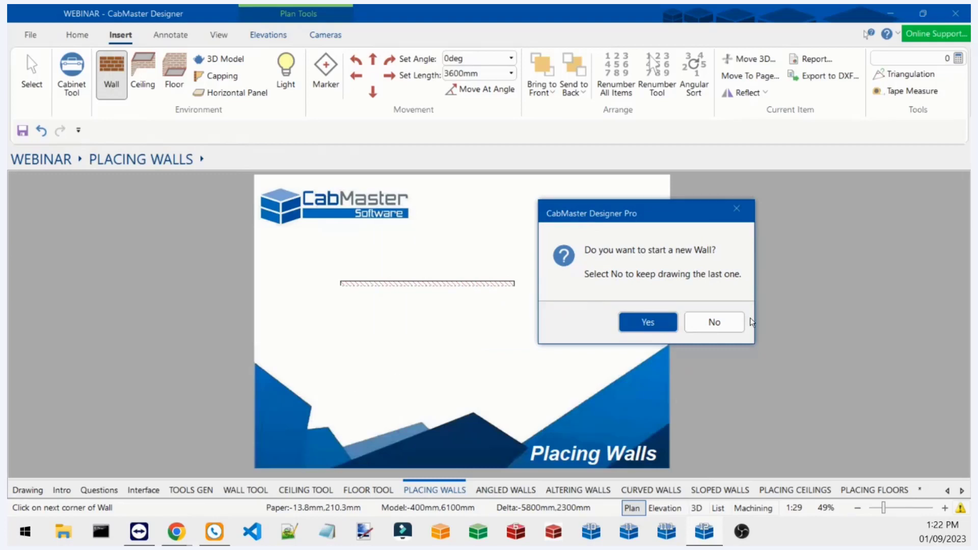
click(714, 322)
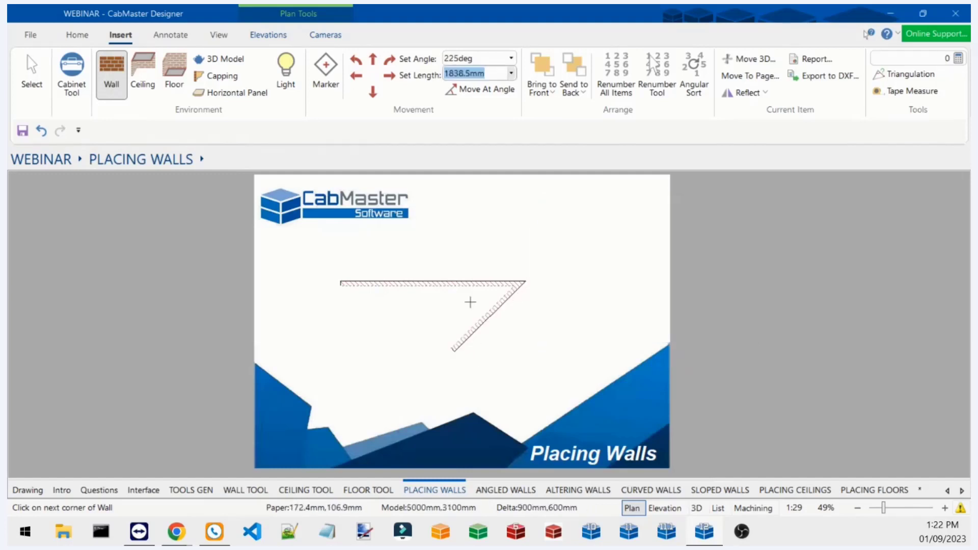
click(27, 83)
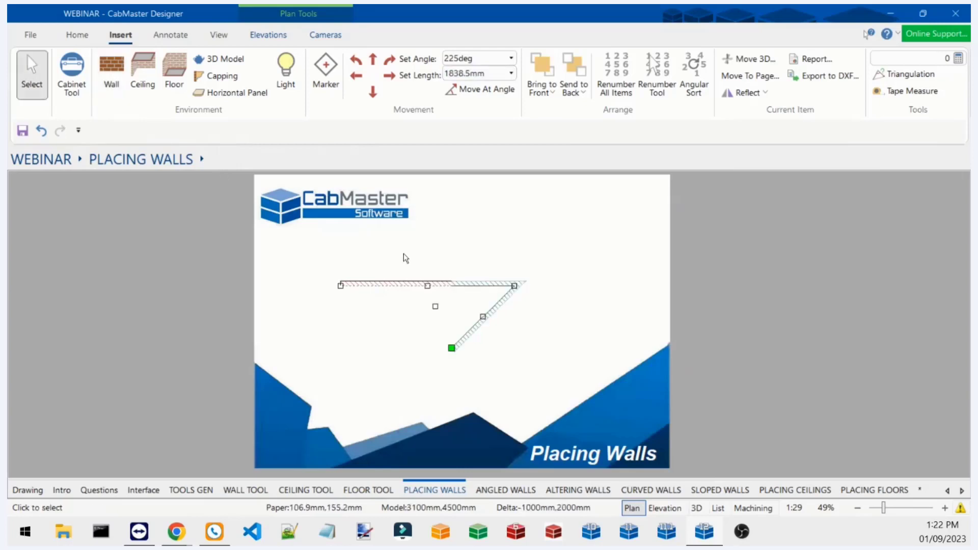
click(434, 306)
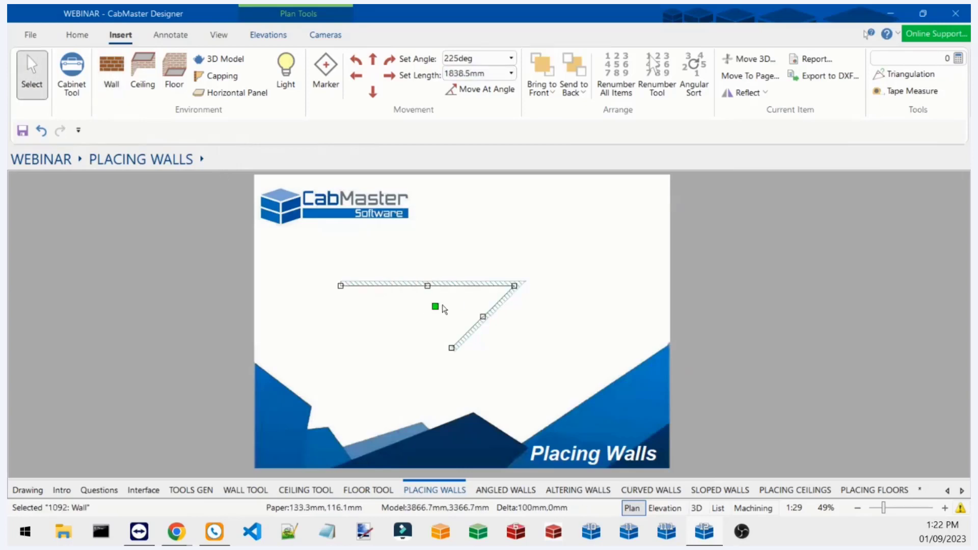
key(Delete)
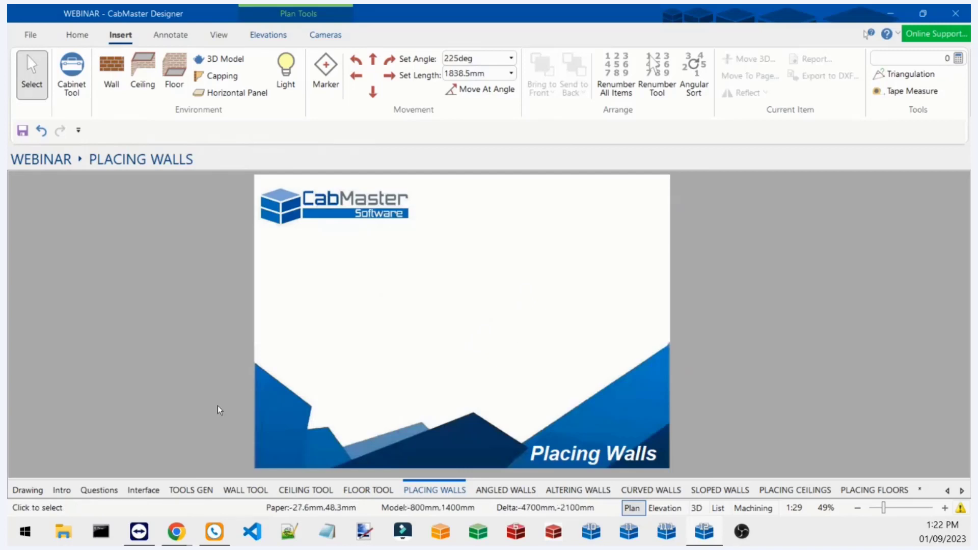
Try a freehand sloping wall about 3952.8 mm long at about 341.6 degrees, and undo it.
click(111, 86)
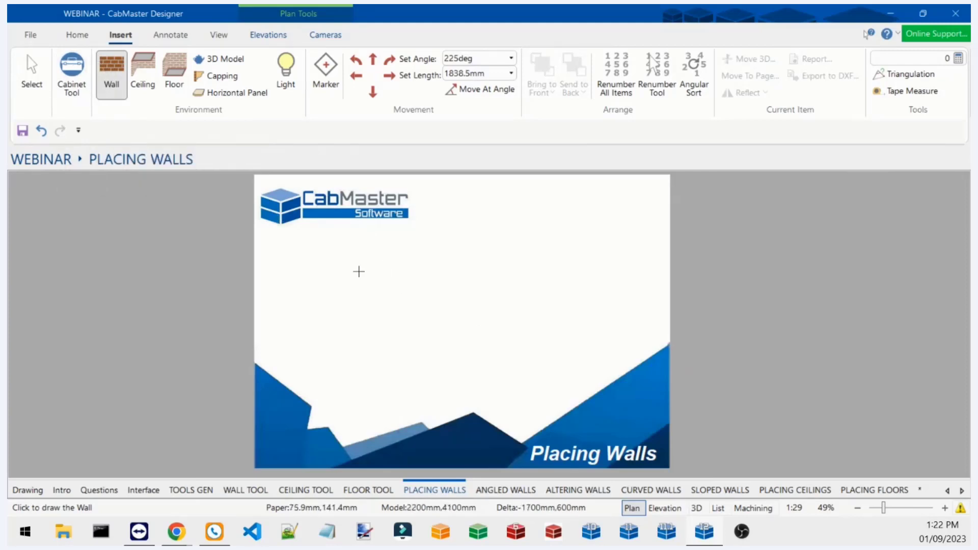
click(302, 268)
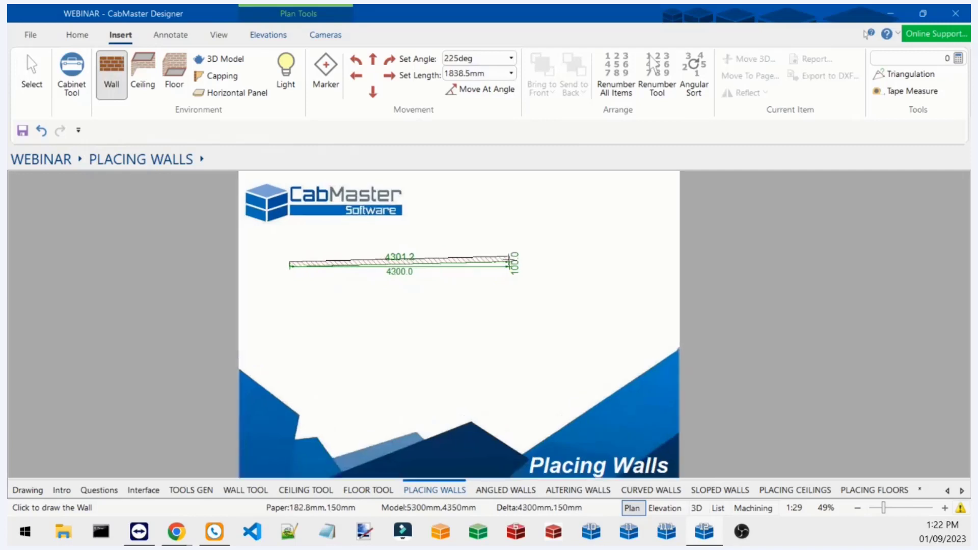
scroll(502, 264, up, 2)
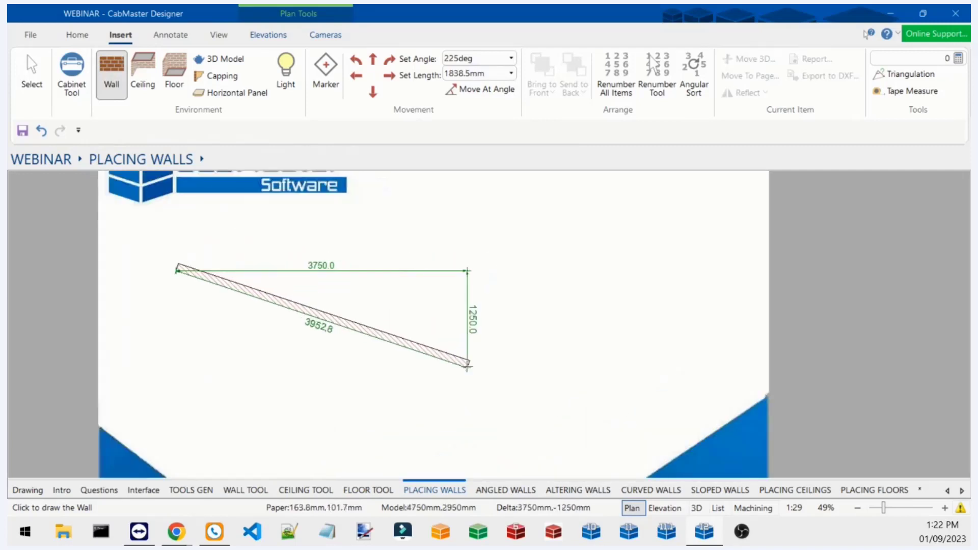
click(469, 364)
scroll(564, 311, down, 2)
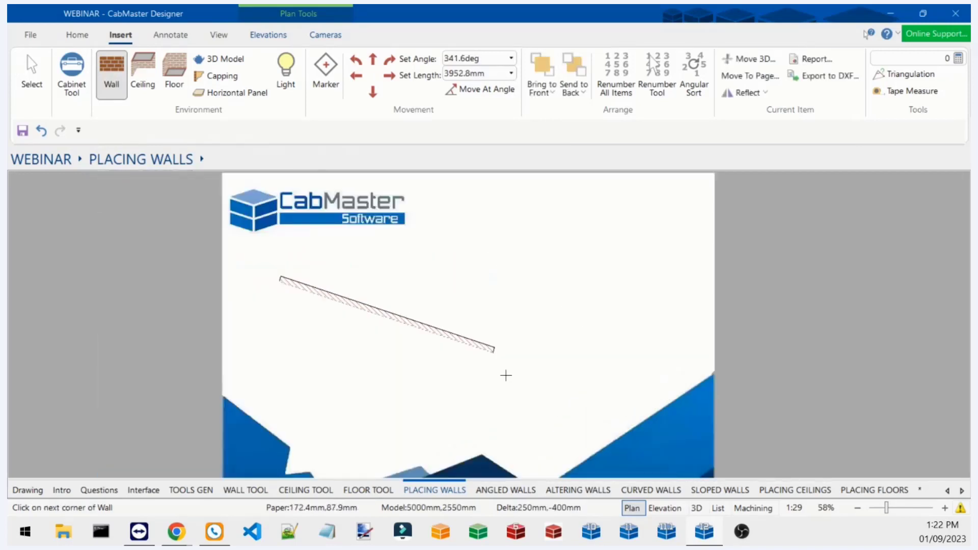
key(ctrl+z)
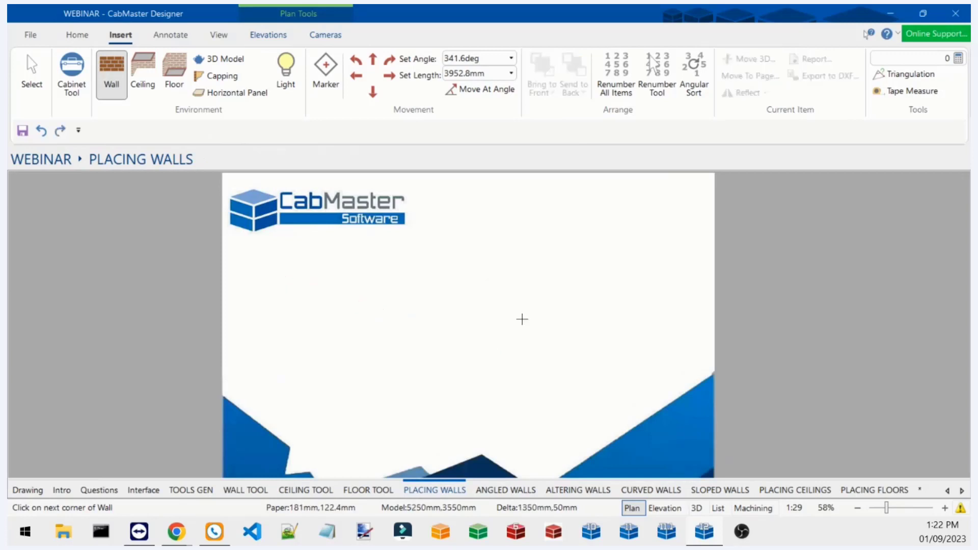
Try a straight horizontal wall 5000 mm long across the plan, and delete it.
click(254, 291)
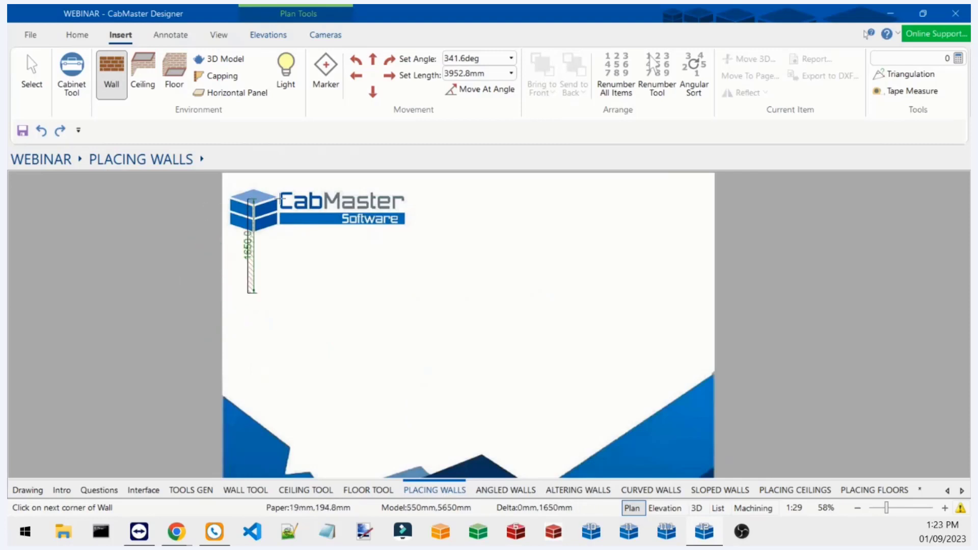
click(538, 276)
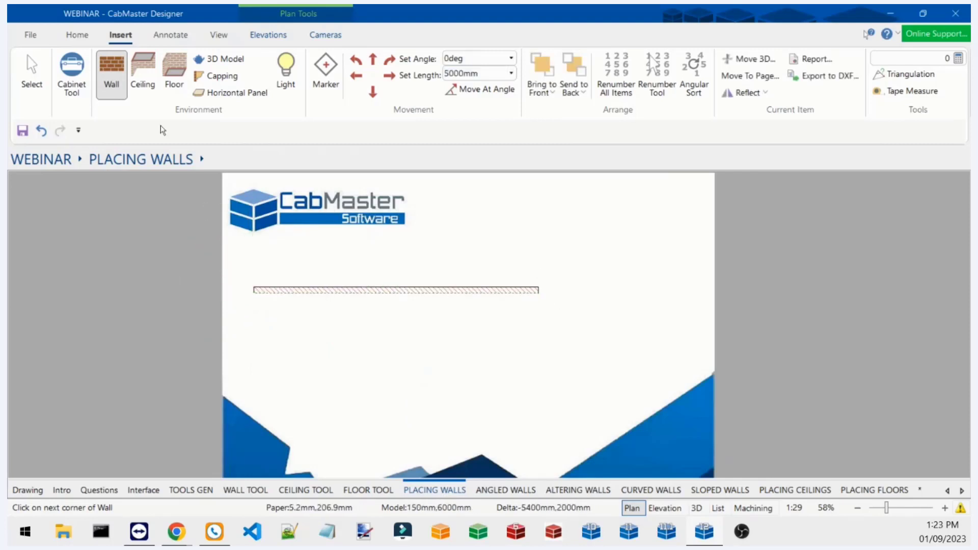
click(31, 74)
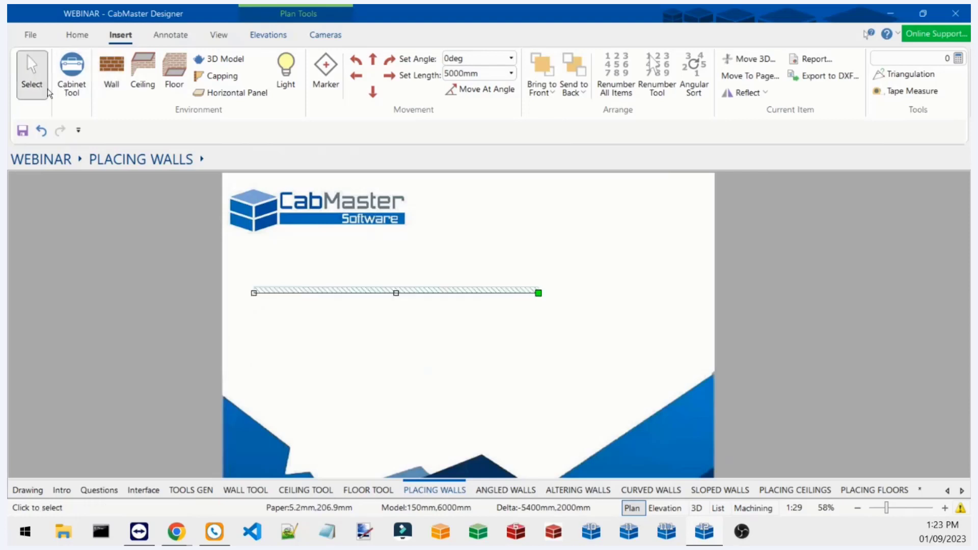
click(394, 295)
key(Delete)
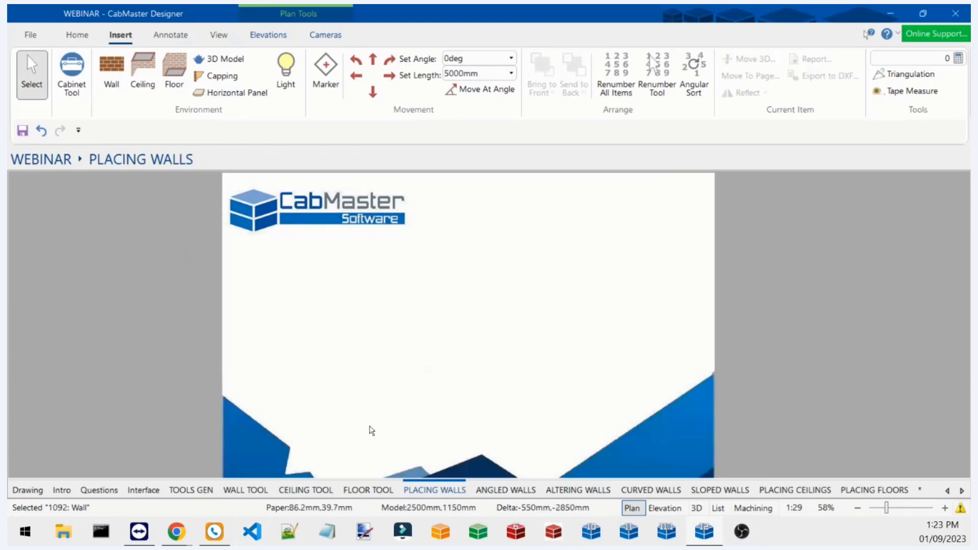
Start a wall near the middle of the page and place an exact 2500 mm segment running to the right.
click(109, 66)
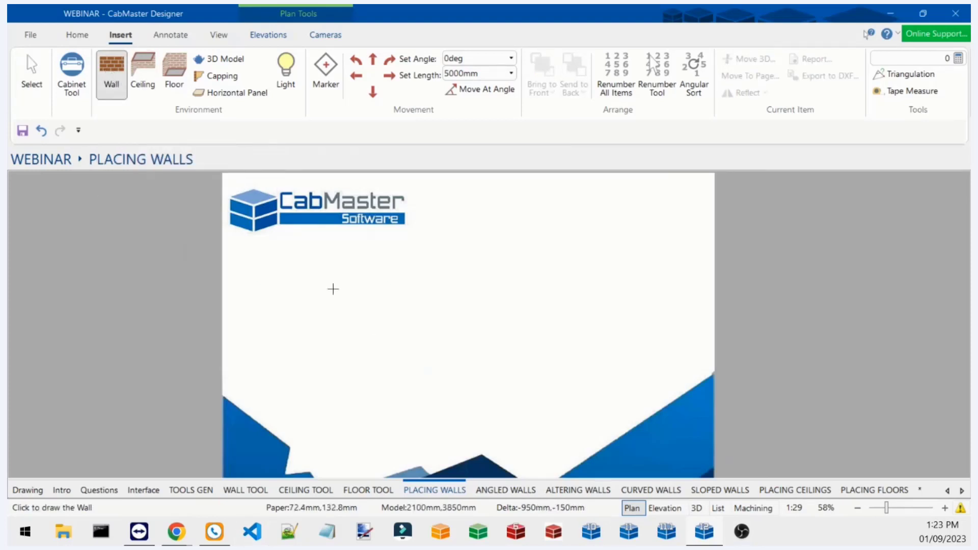
click(322, 307)
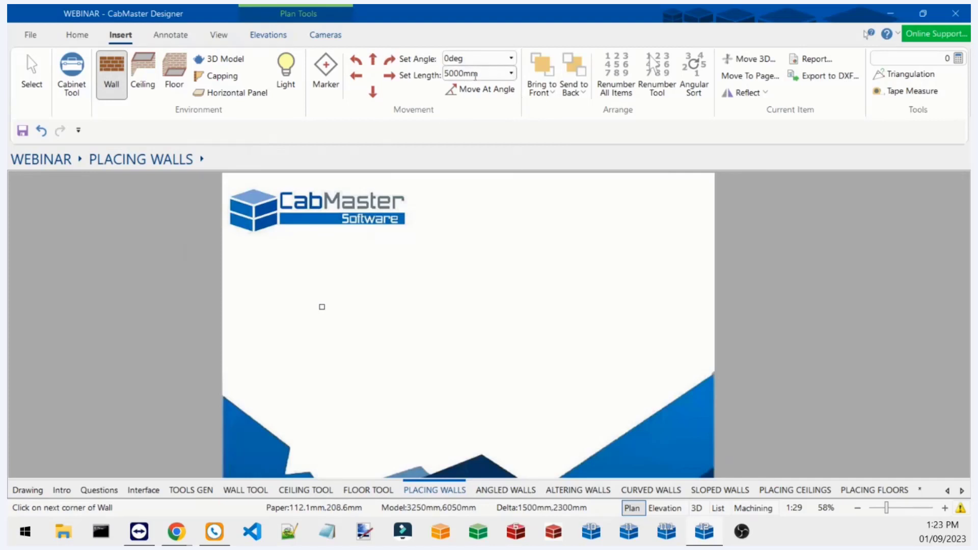
drag(475, 75, 393, 85)
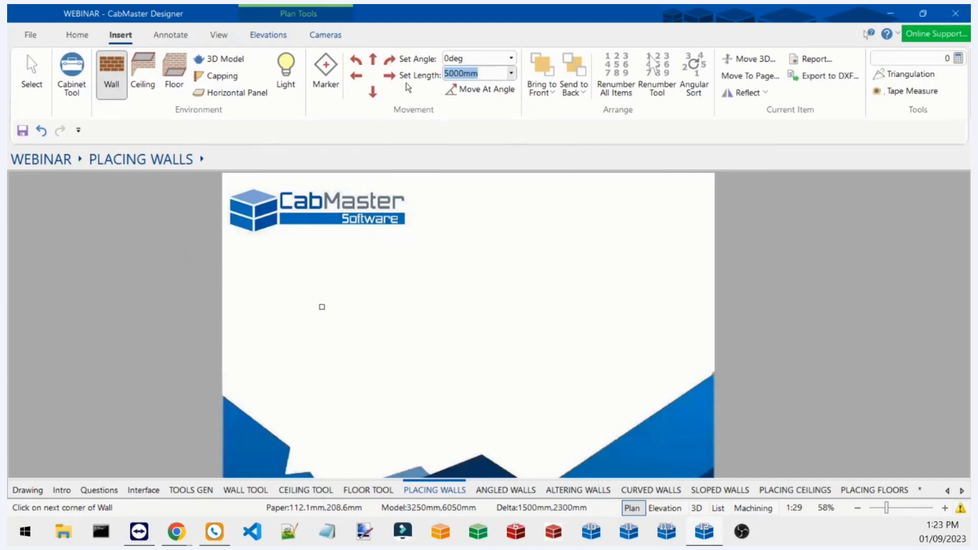
text(2500mm)
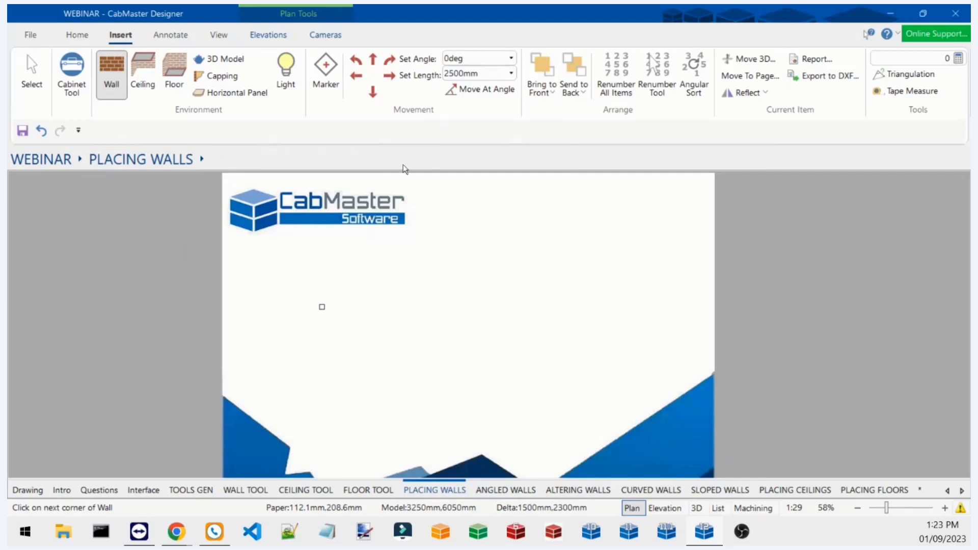
click(389, 77)
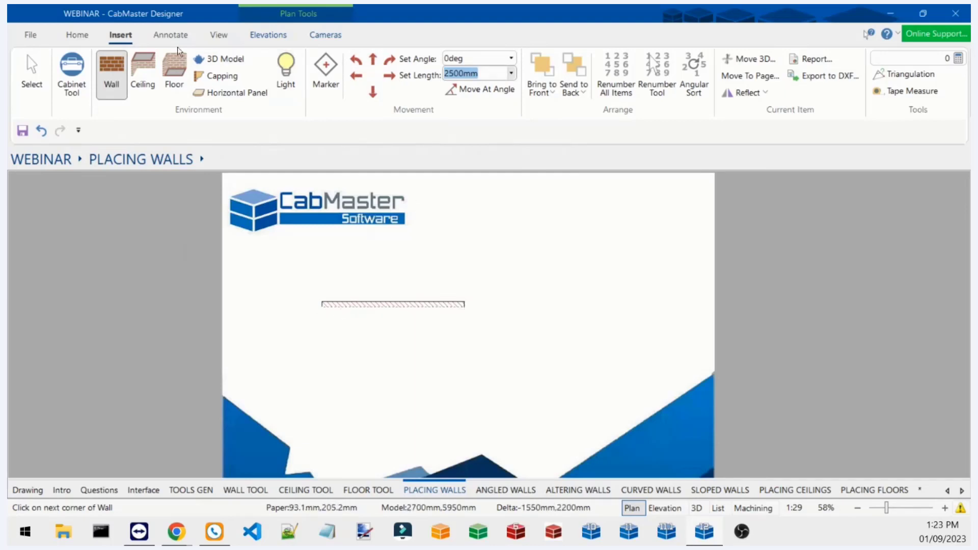
Continue the wall from its right end with a 5000 mm segment running straight down.
click(479, 74)
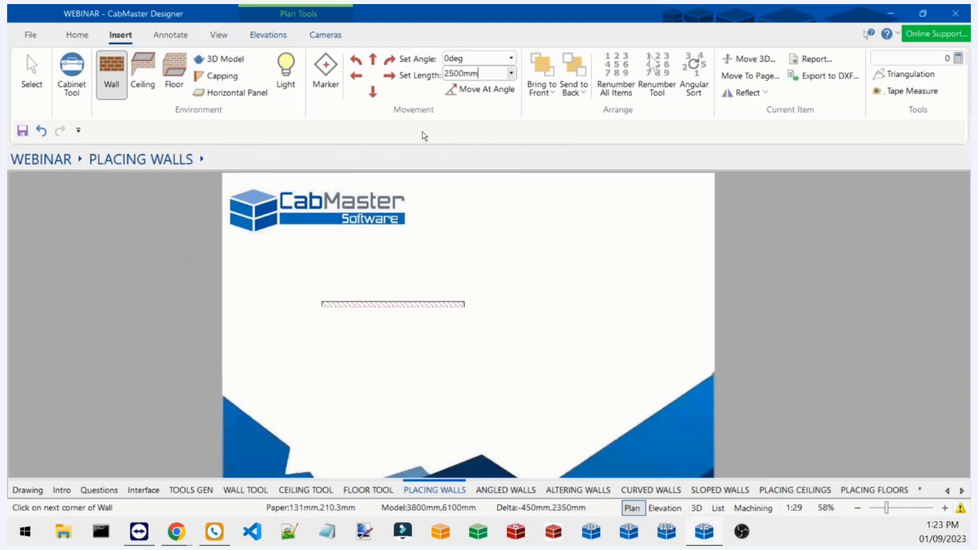
drag(477, 74, 420, 74)
text(5)
key(Return)
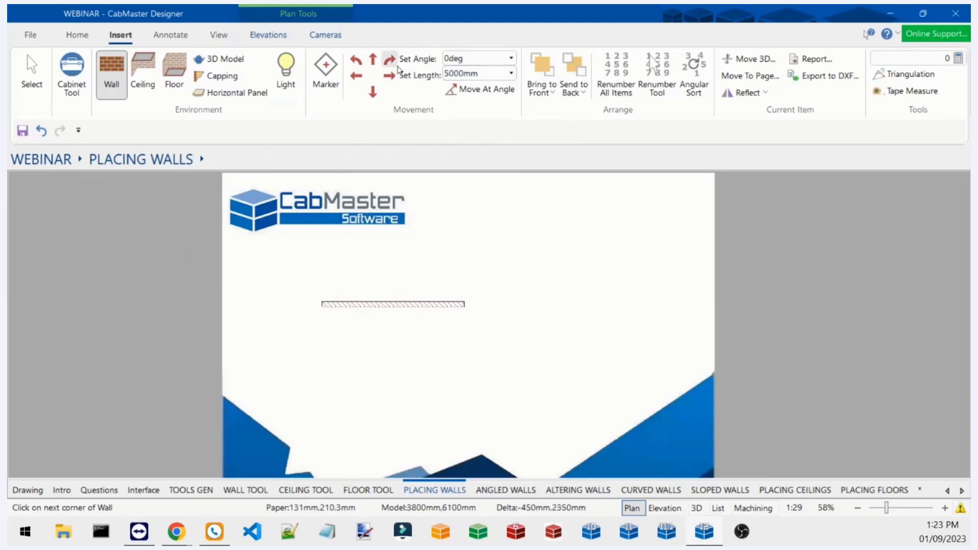
click(373, 100)
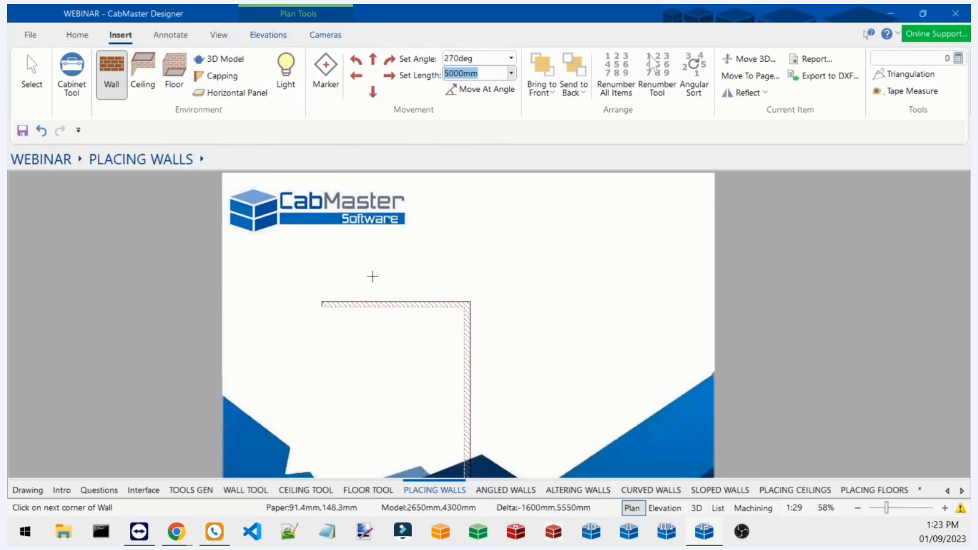
Draw a separate new wall to the right of the first, about 1950 mm upward and then about 1900 mm to the left.
scroll(372, 325, up, 4)
scroll(517, 297, up, 4)
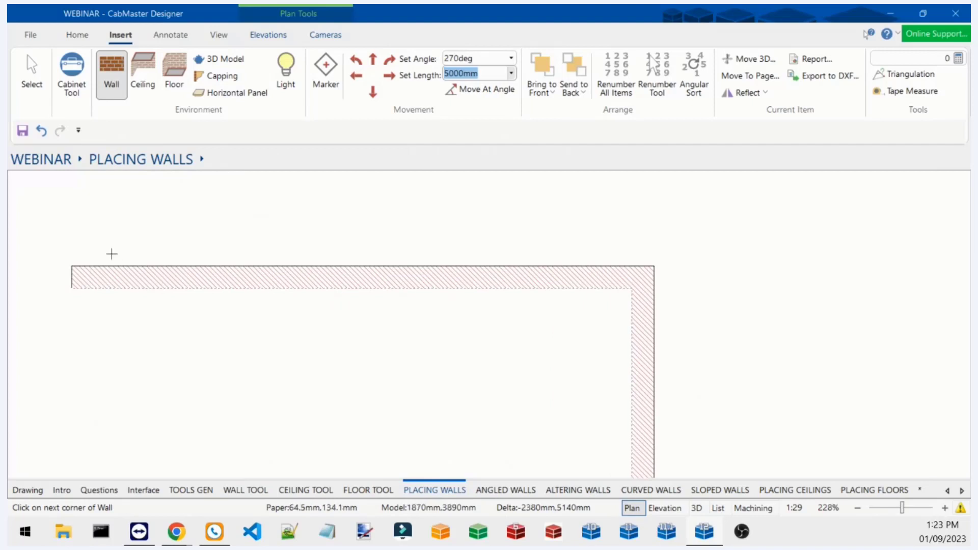
scroll(155, 321, down, 4)
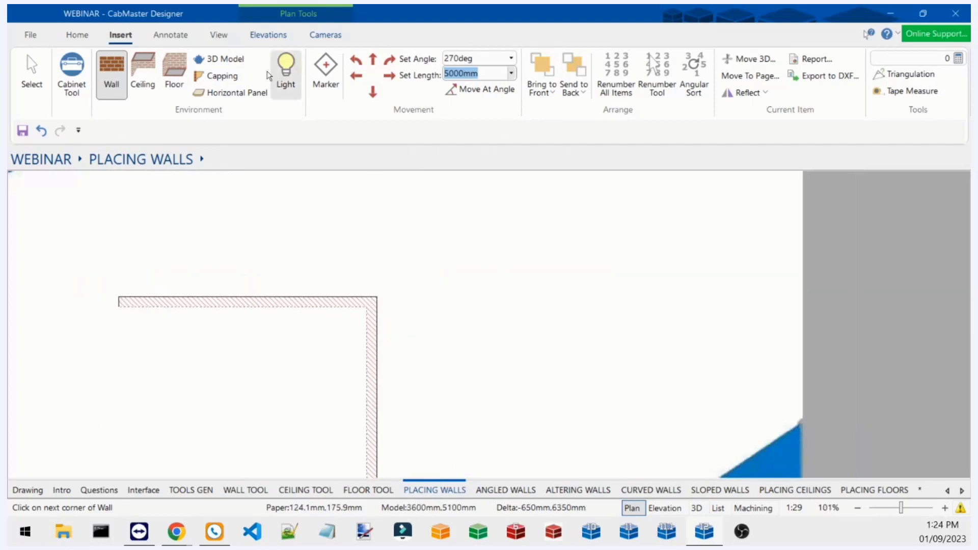
click(108, 82)
click(496, 312)
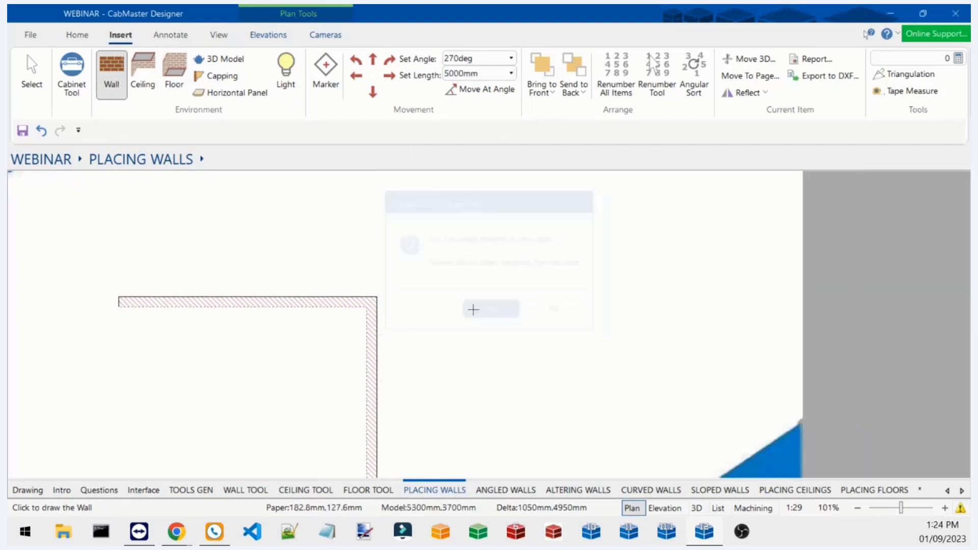
click(654, 391)
click(659, 204)
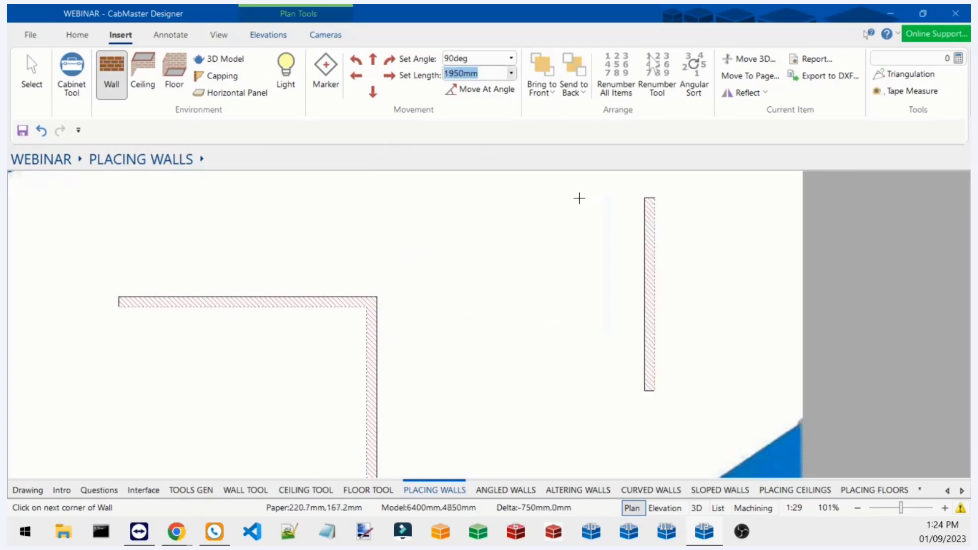
click(468, 193)
Examine the two walls in plan and in the textured 3D view, comparing which of their faces are rendered.
scroll(672, 177, up, 2)
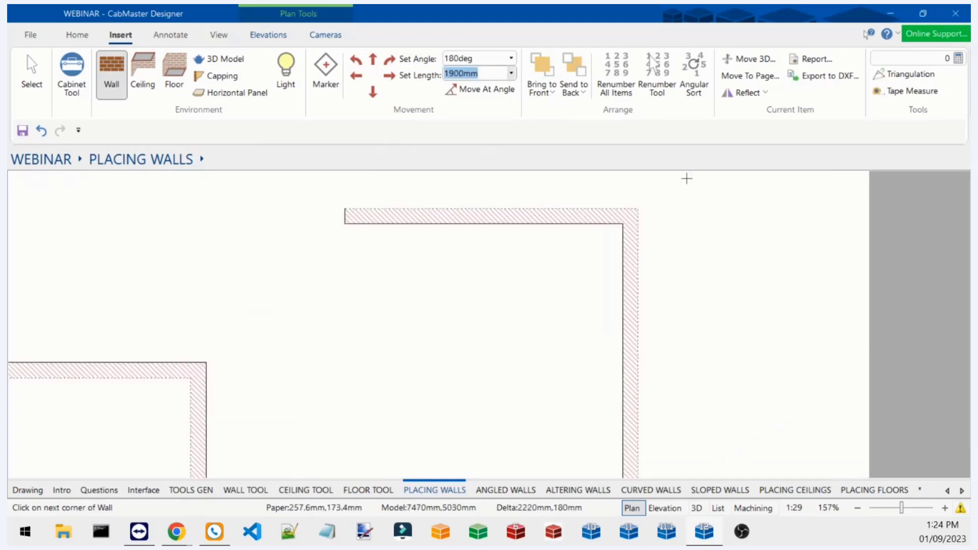
scroll(634, 340, down, 1)
scroll(635, 344, down, 1)
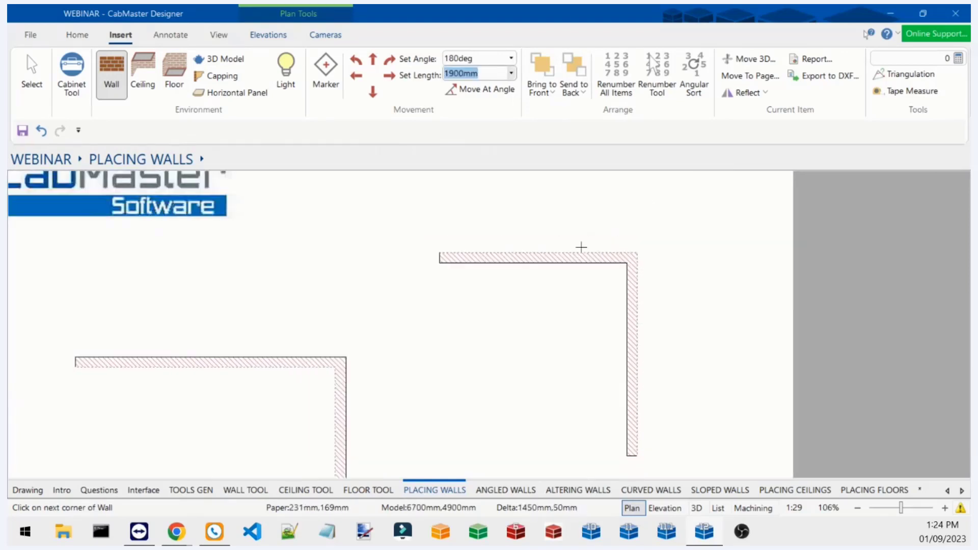
click(694, 509)
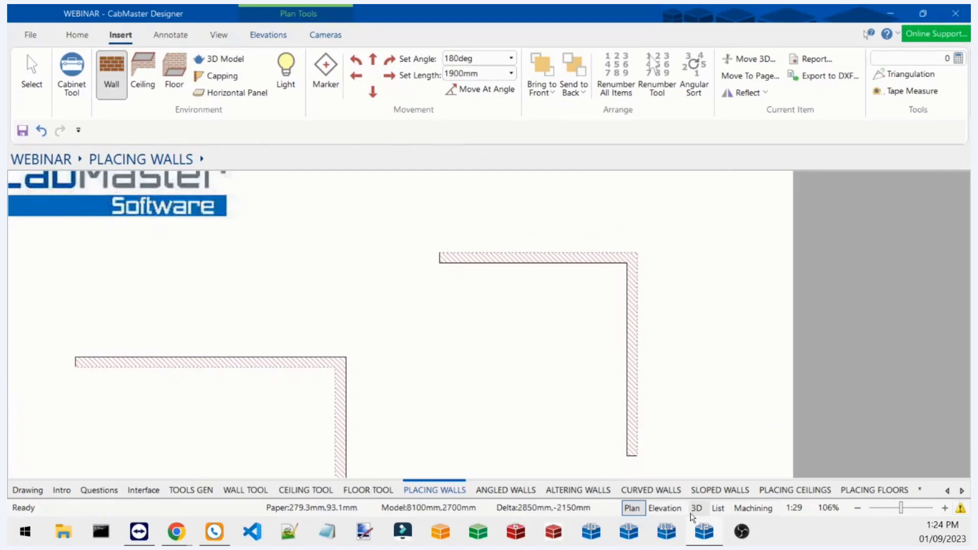
click(137, 72)
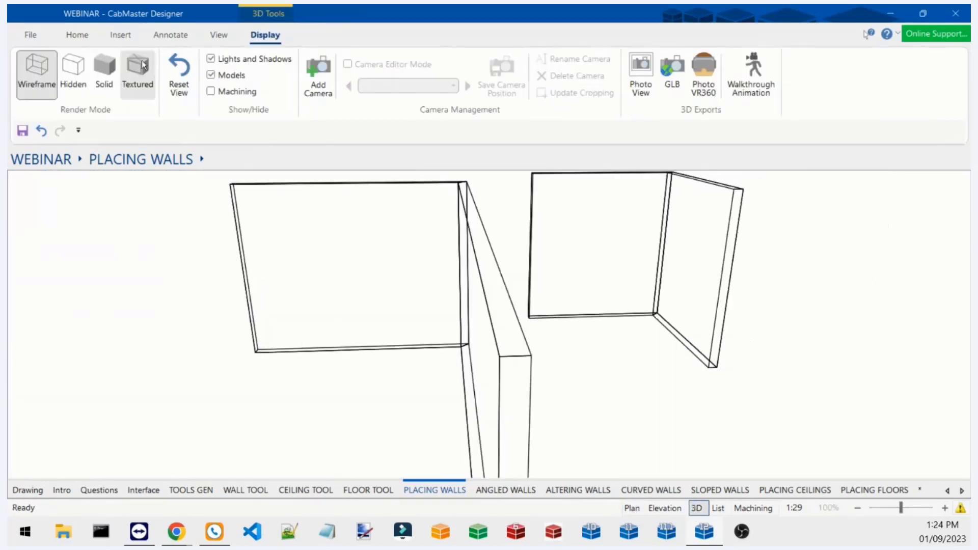
drag(655, 241, 563, 207)
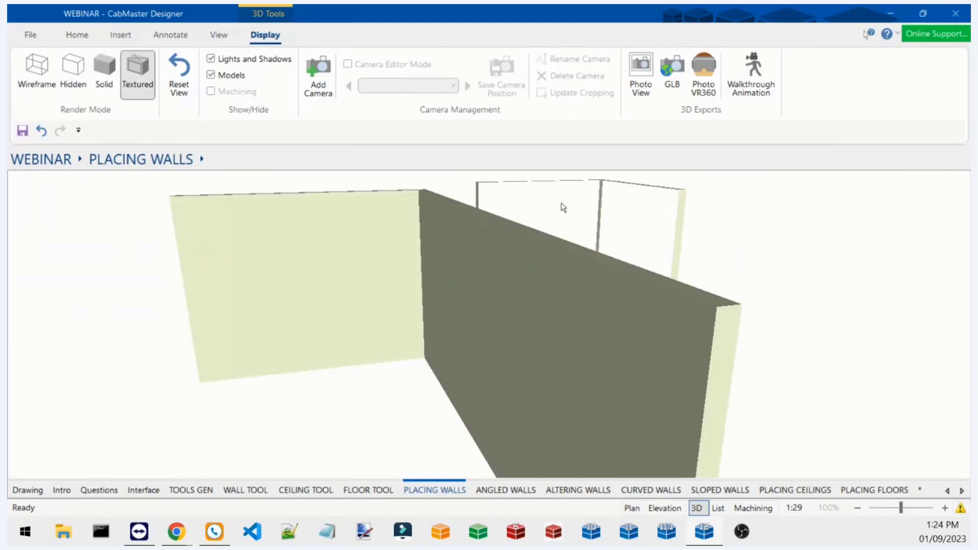
middle_drag(618, 221, 583, 242)
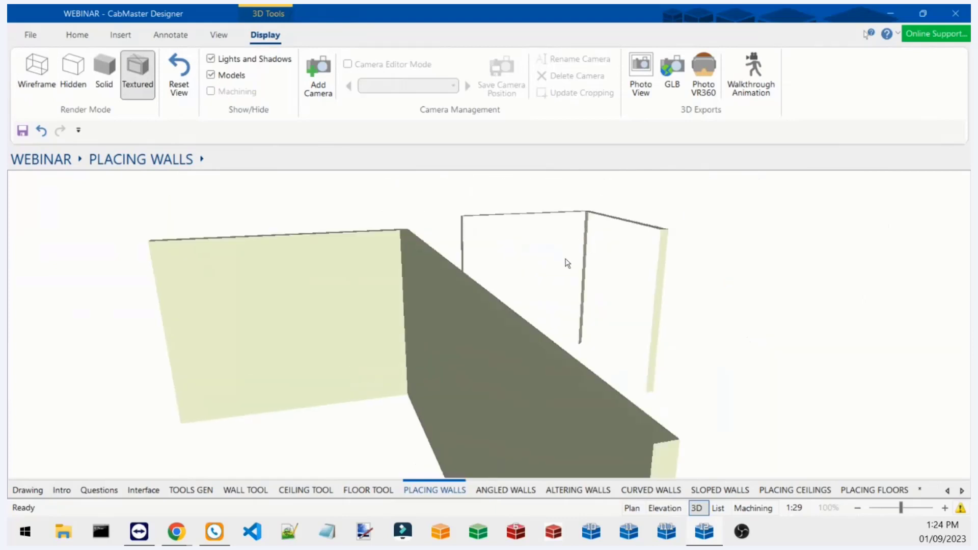
Return to the plan view and delete both L-shaped walls from the PLACING WALLS page.
click(631, 508)
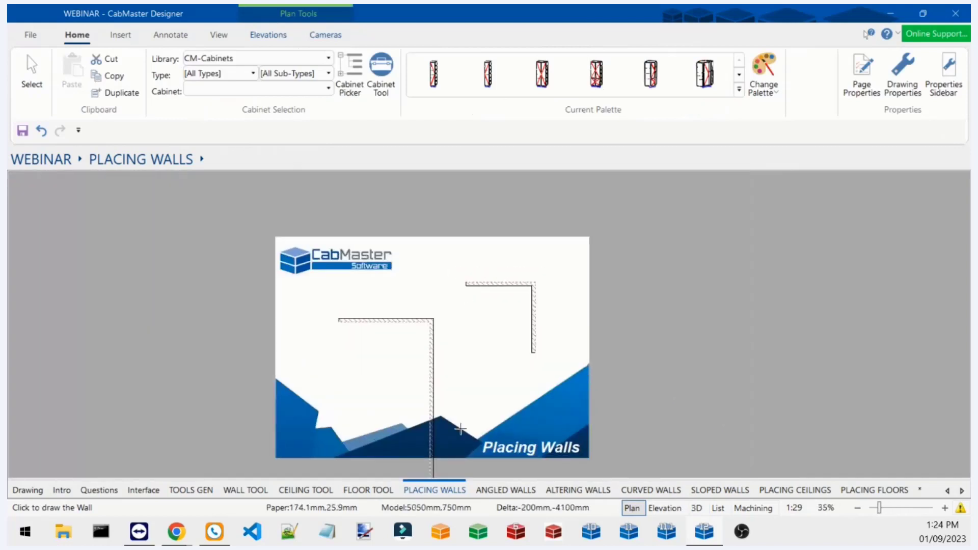
click(47, 87)
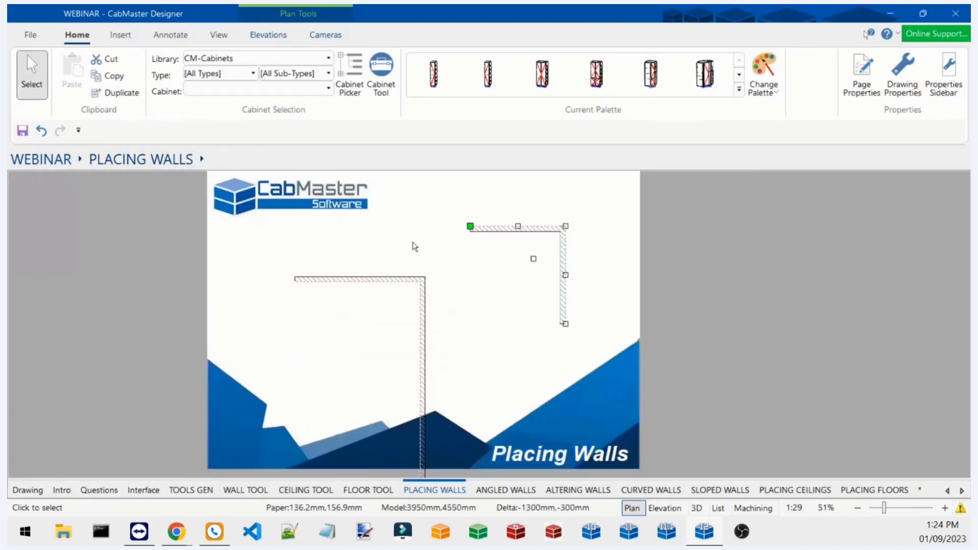
click(532, 261)
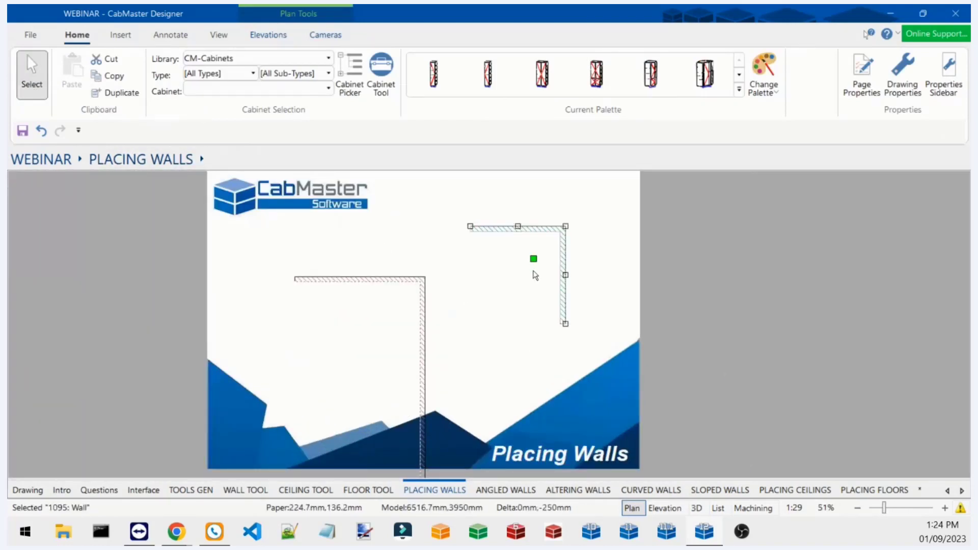
key(Delete)
click(417, 282)
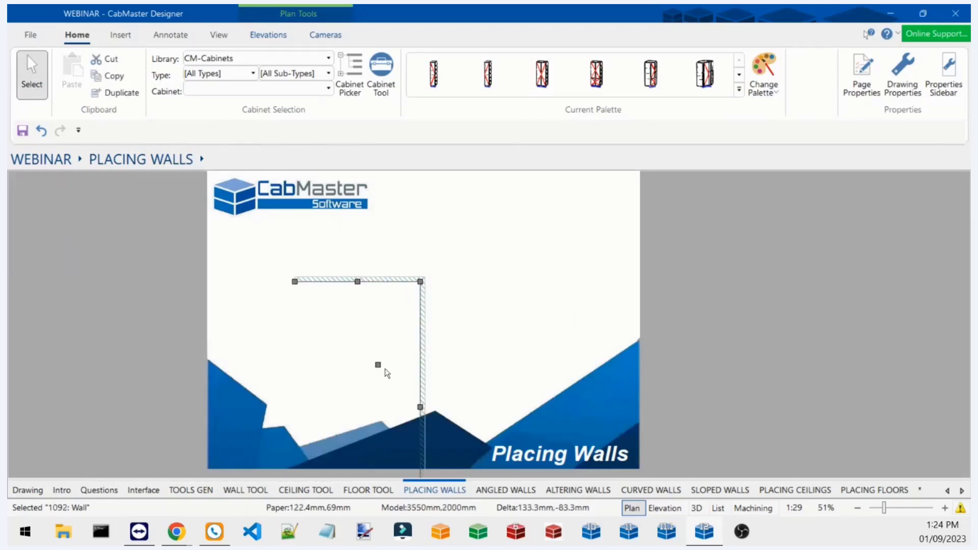
key(Delete)
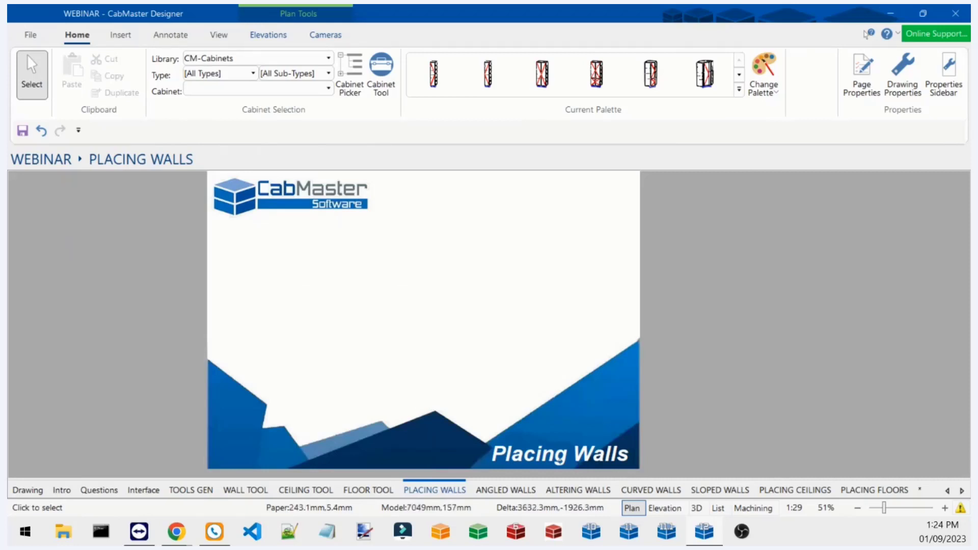
Open the ANGLED WALLS page and delete its existing angled wall.
click(503, 491)
scroll(519, 264, down, 1)
scroll(540, 286, up, 2)
scroll(528, 338, down, 1)
scroll(538, 393, up, 2)
scroll(523, 353, down, 2)
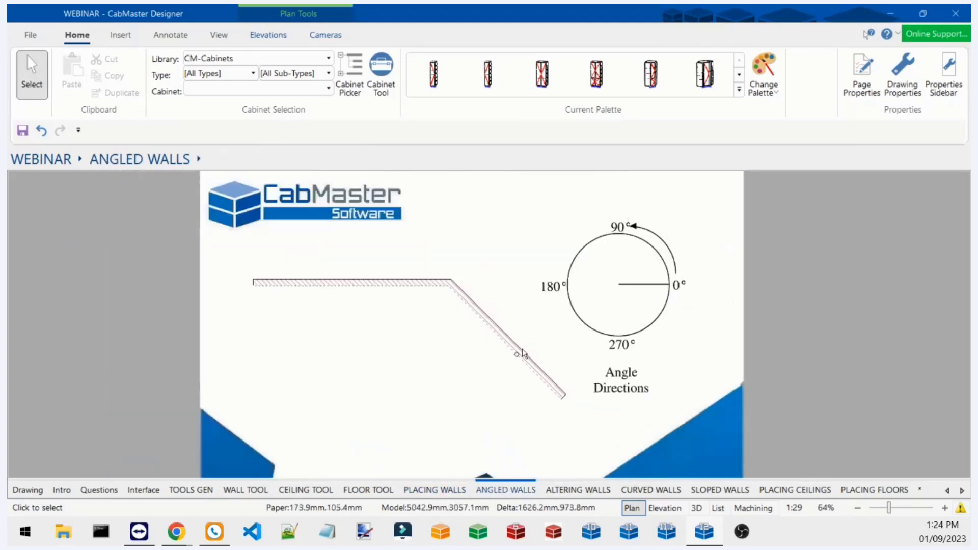
click(423, 287)
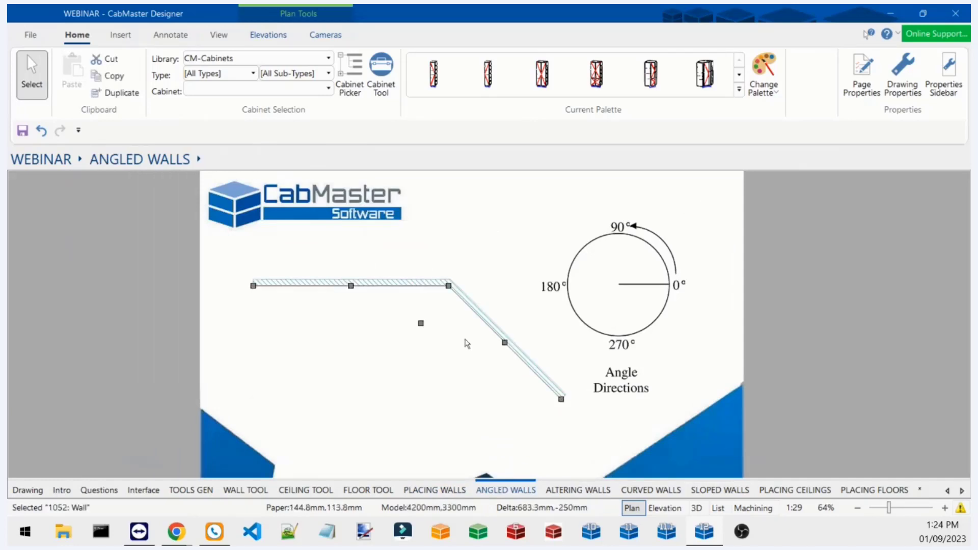
key(Delete)
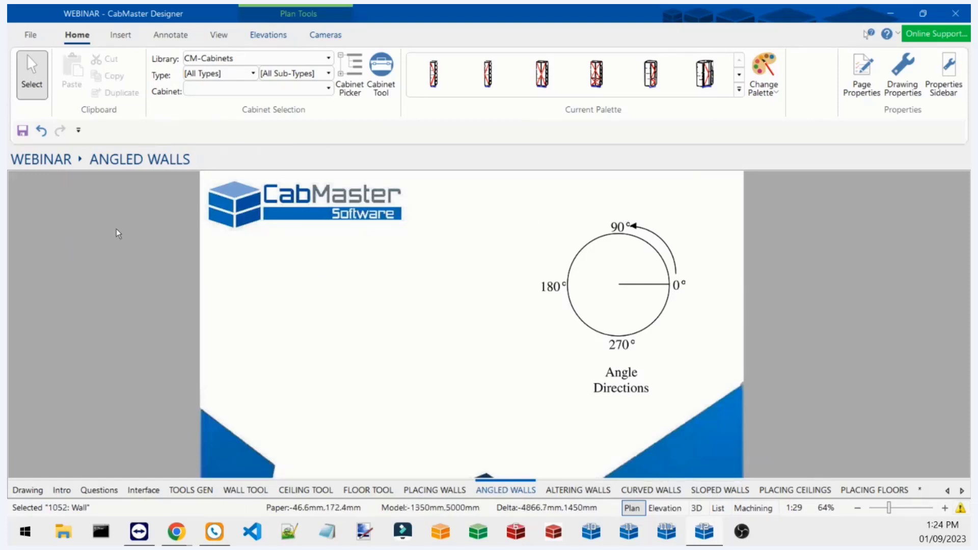
Draw a freehand wall about 2300 mm to the right, continuing about 1768 mm diagonally down to the right at 315 degrees.
click(123, 36)
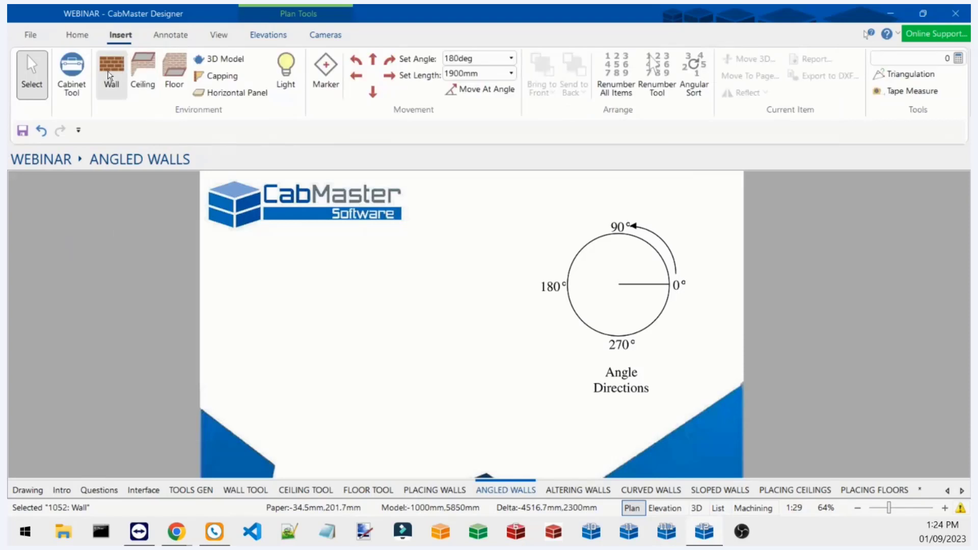
click(111, 71)
click(212, 311)
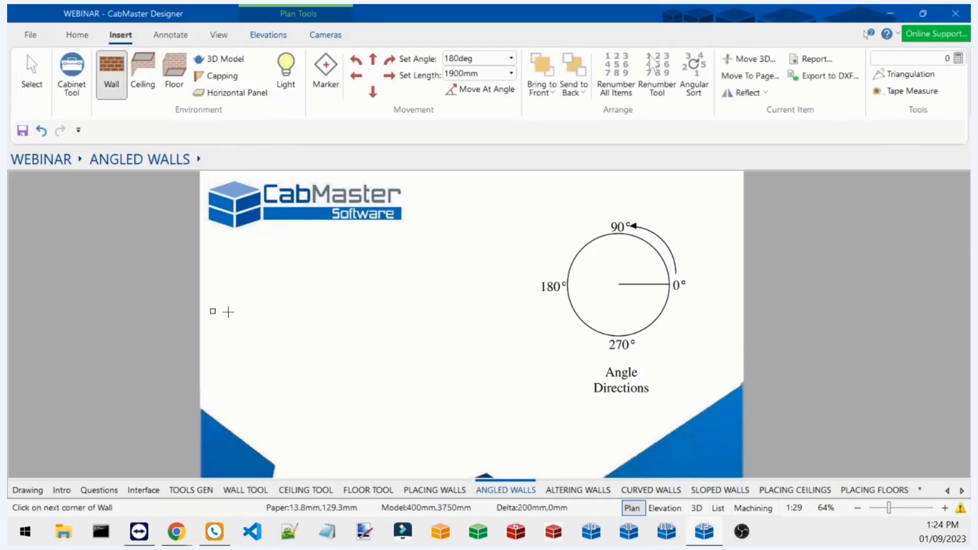
click(357, 312)
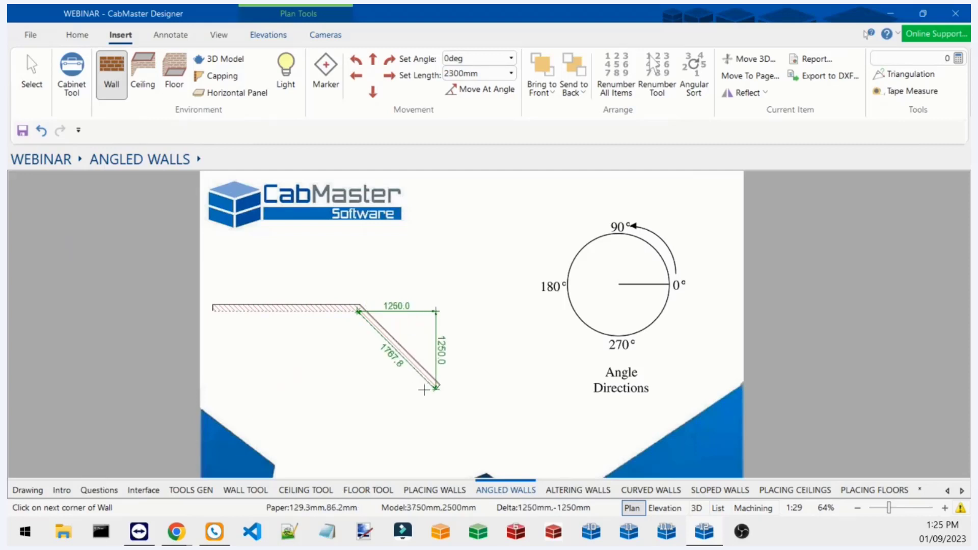
click(423, 390)
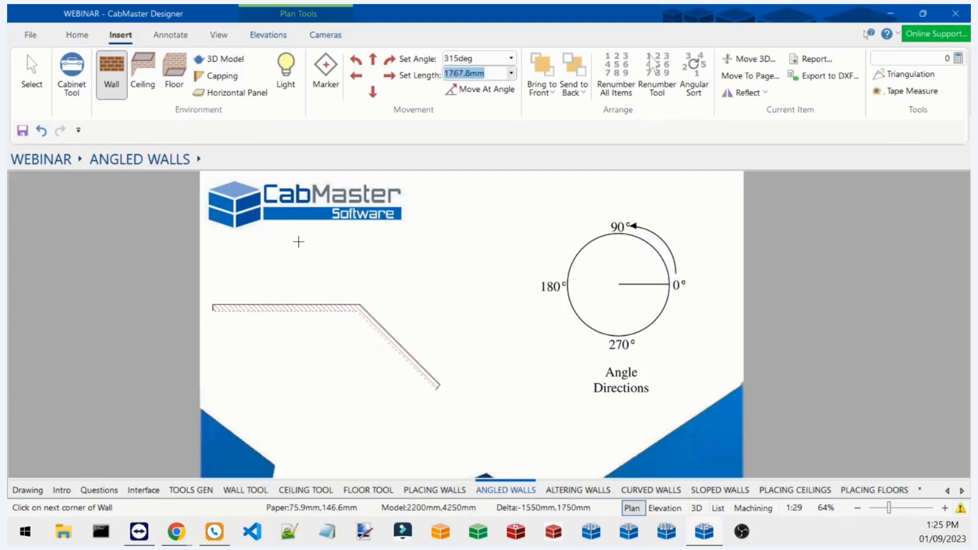
Finish drawing and delete the freehand angled wall.
click(24, 92)
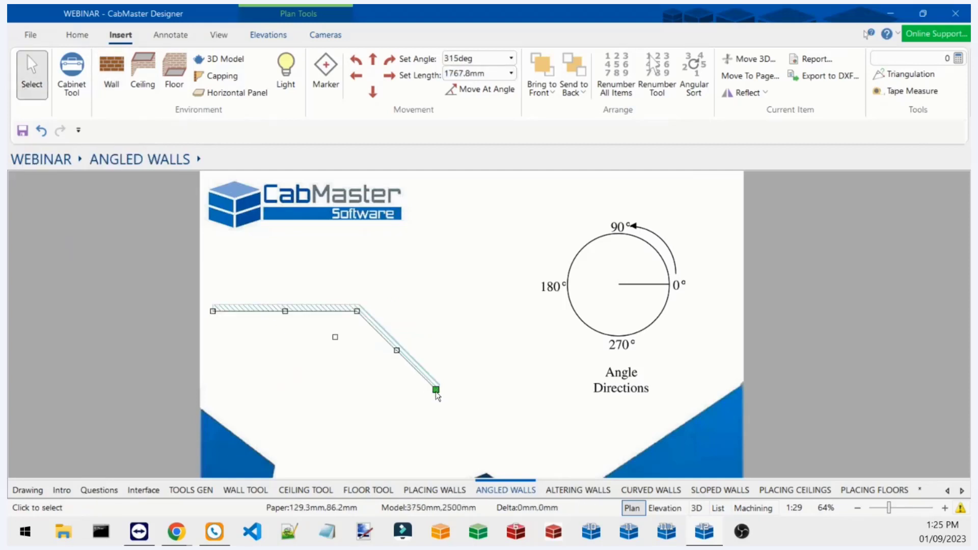
click(437, 395)
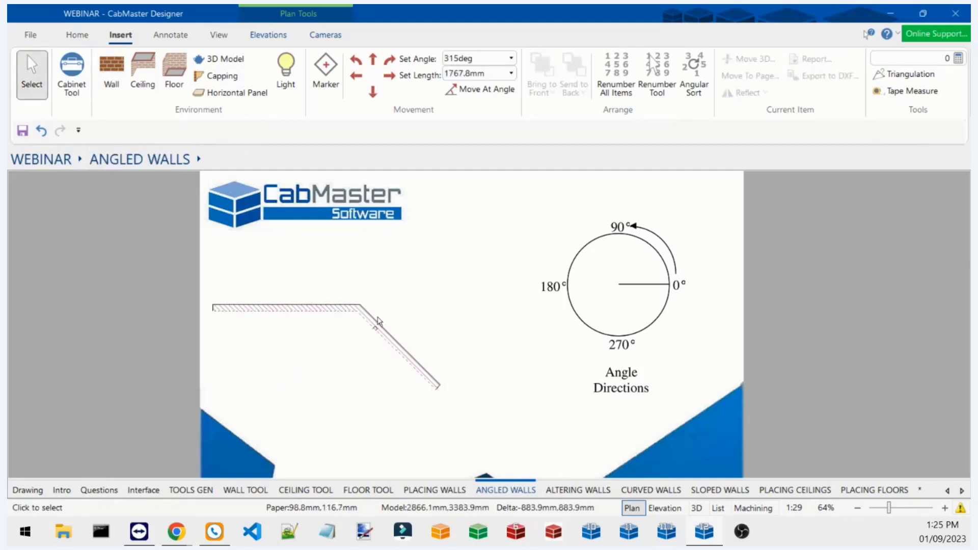
click(332, 311)
key(Delete)
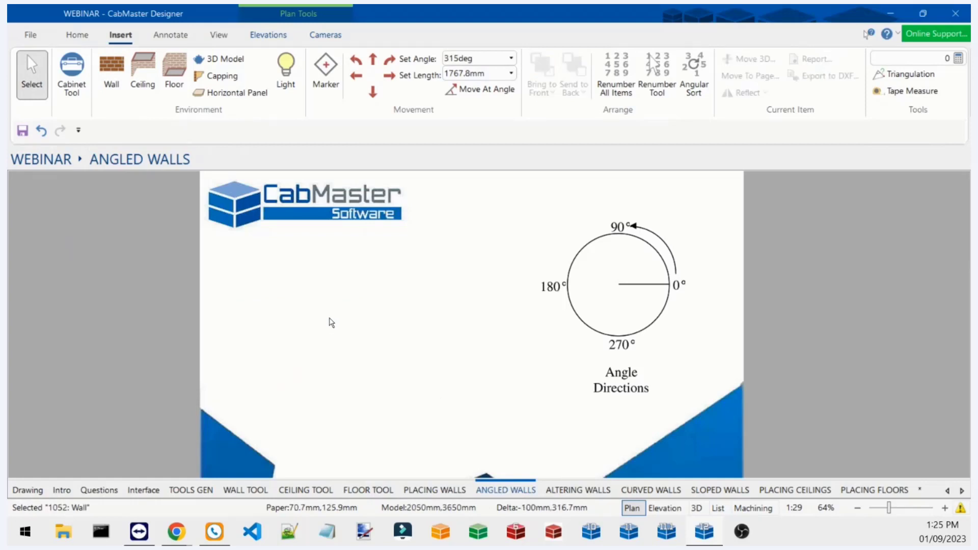
Start a new wall to the left of the angle diagram and place an exact 2000 mm segment running to the right.
click(112, 71)
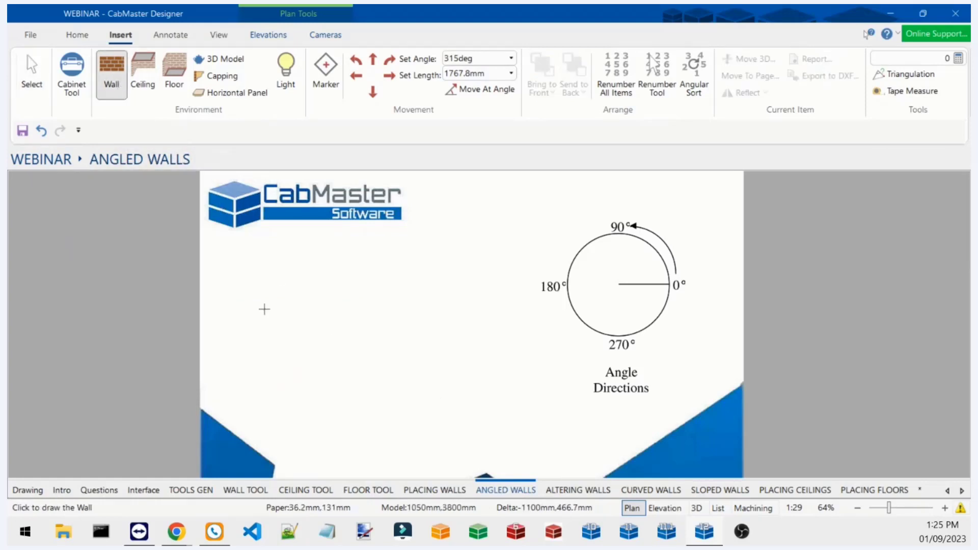
click(253, 327)
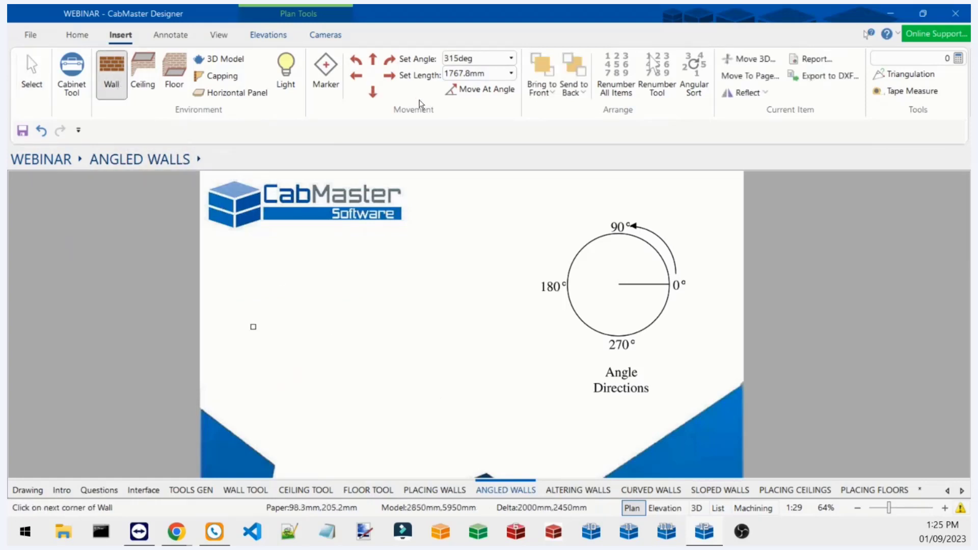
click(480, 71)
text(2000)
key(Return)
click(382, 74)
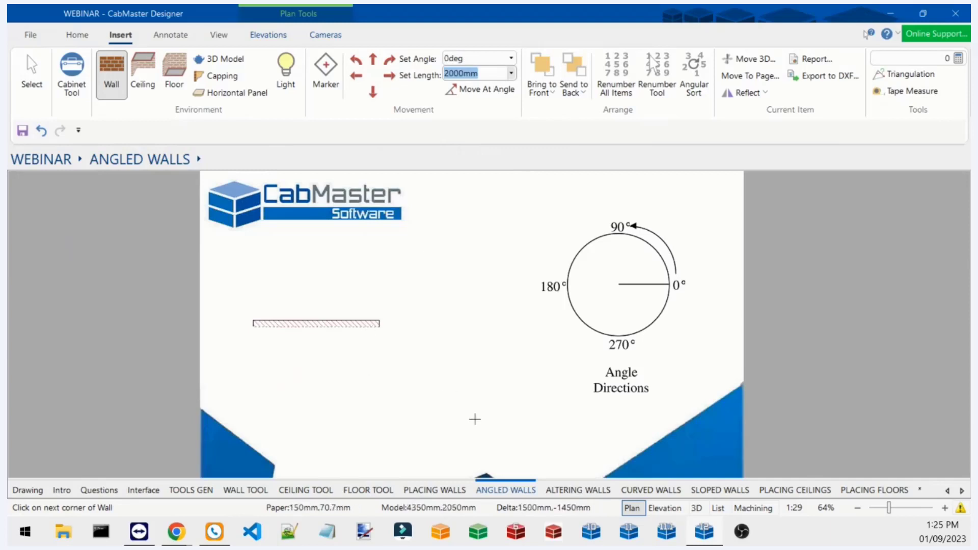
Continue the wall from its right end with a 2000 mm segment at a 45 degree angle.
click(475, 62)
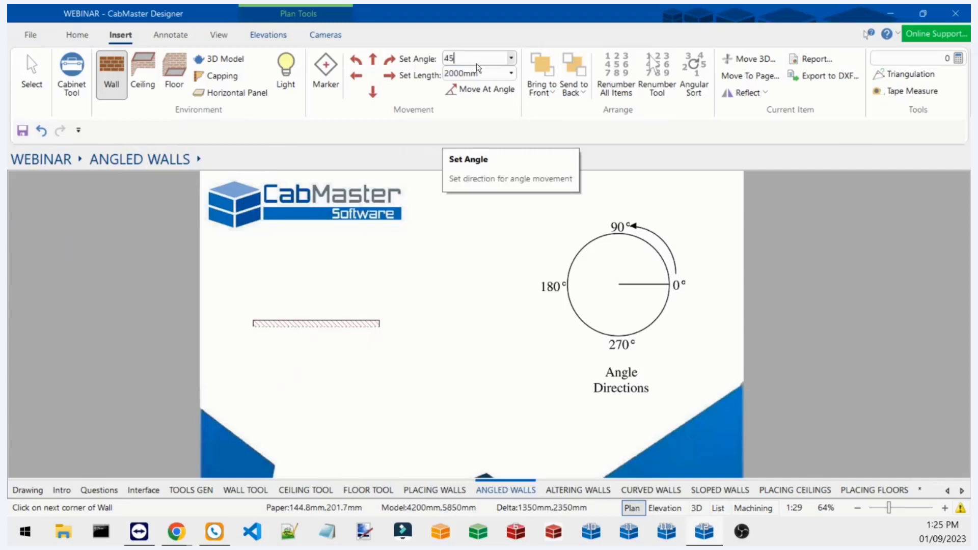
key(Return)
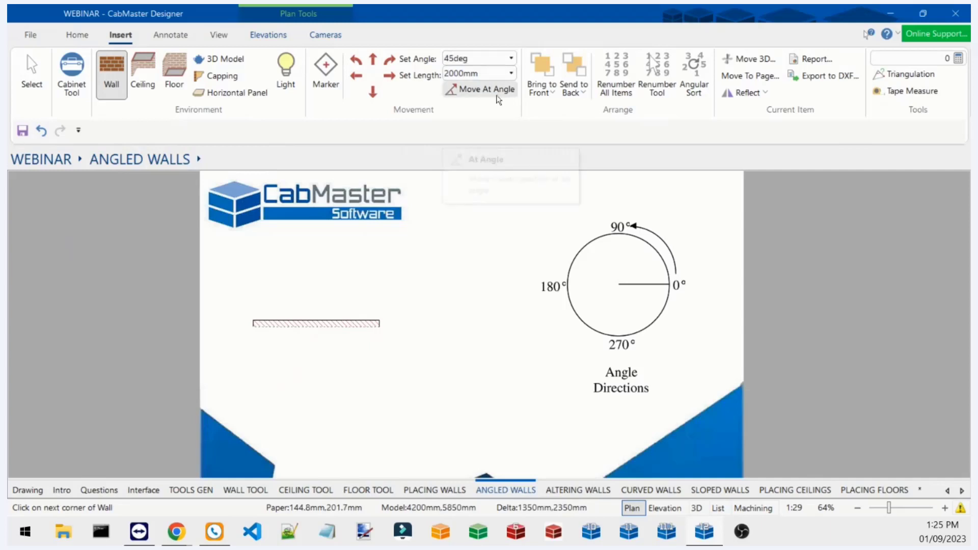
click(503, 101)
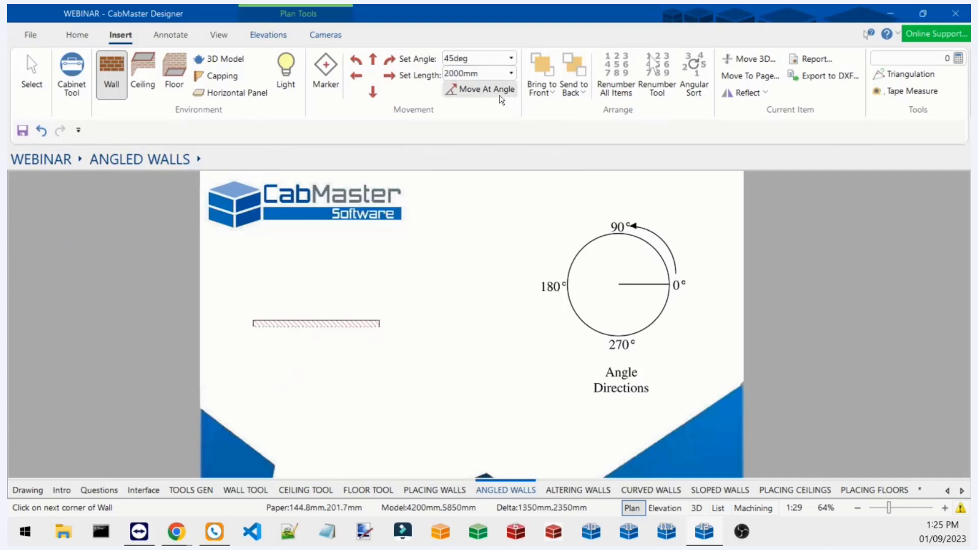
click(502, 101)
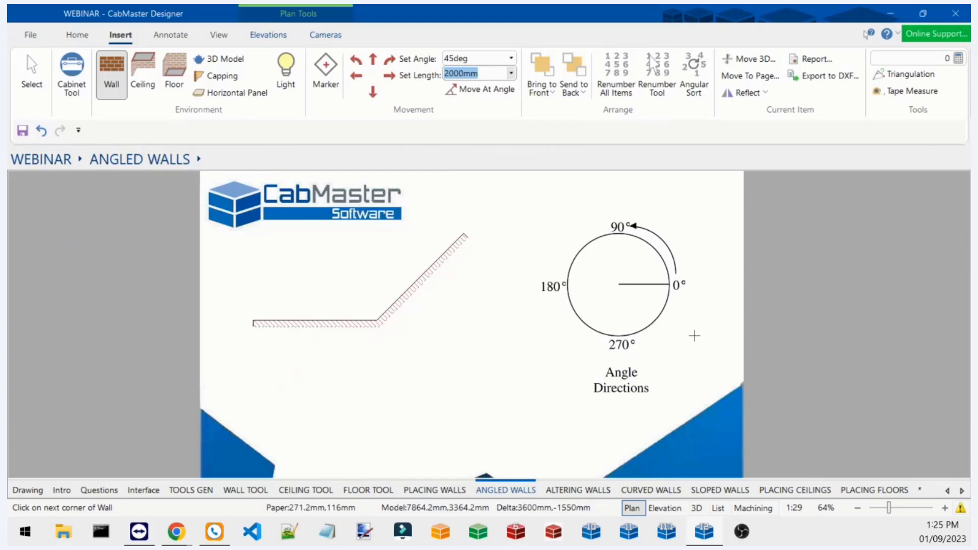
Stop drawing and delete the wall with the 45 degree segment.
click(44, 74)
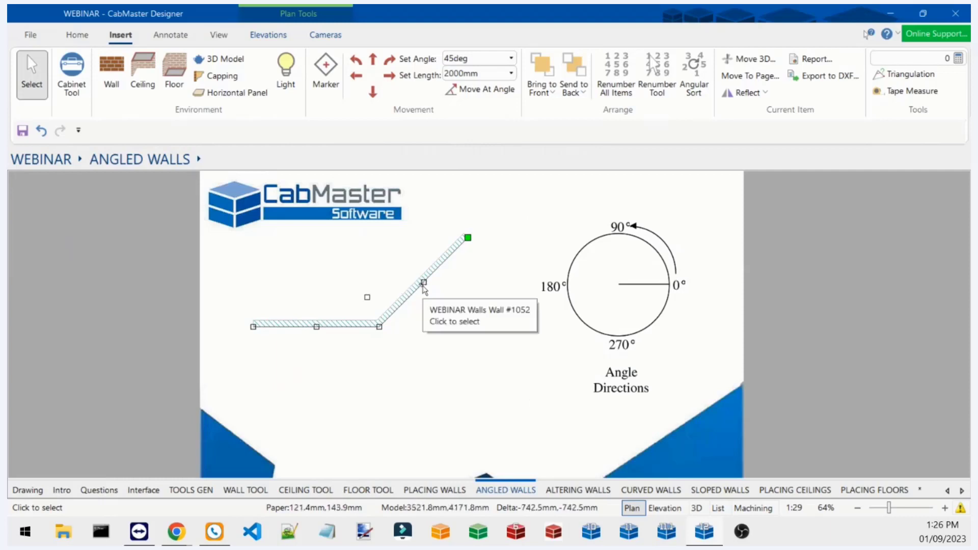
click(415, 309)
key(Delete)
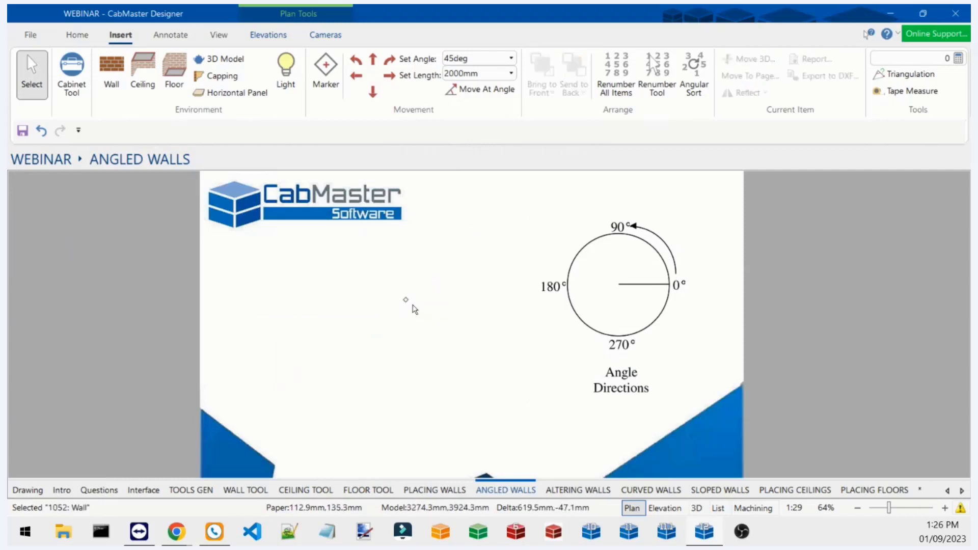
Start another wall in the emptied area and place a 2000 mm horizontal segment running to the right.
click(112, 76)
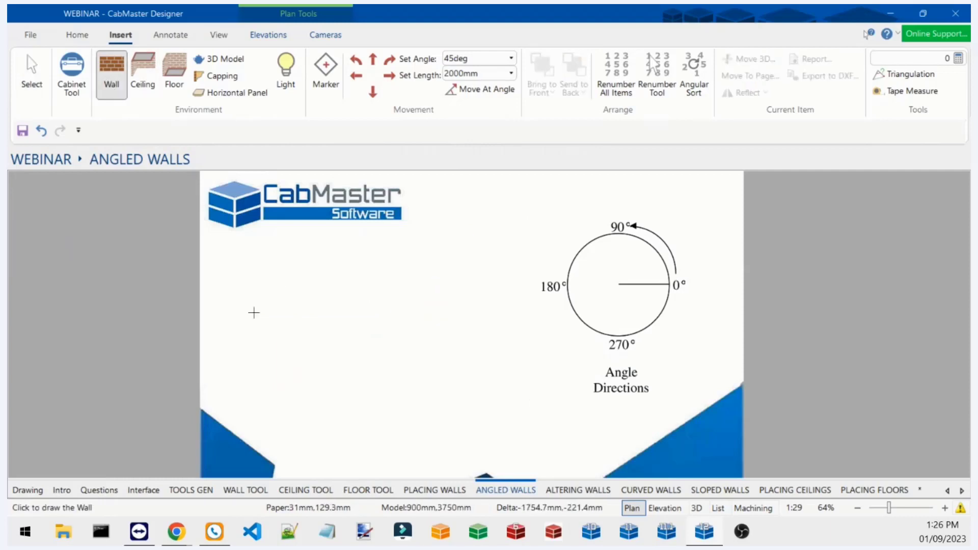
click(235, 320)
click(390, 76)
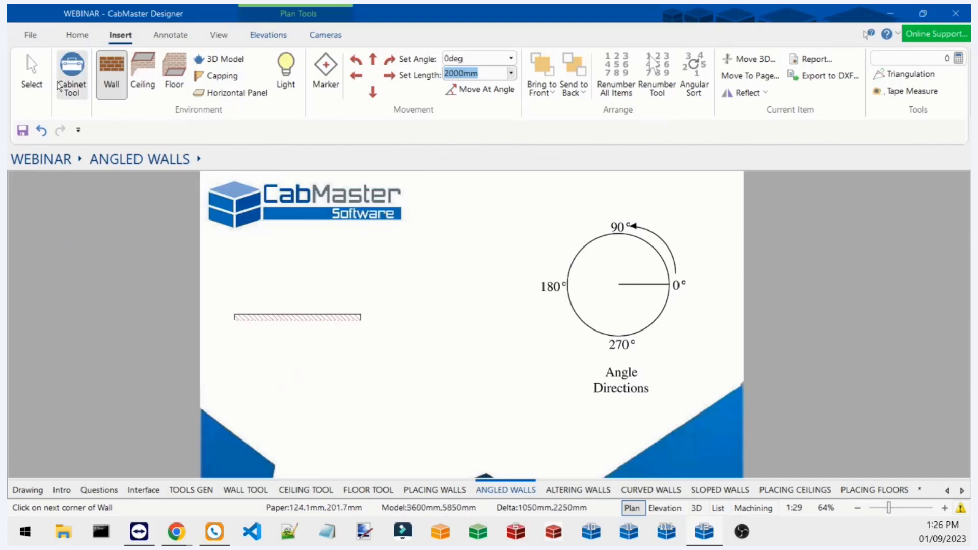
Leave the Wall tool, resume drawing the last wall instead of starting a new one, and open the movement angle for editing.
click(32, 74)
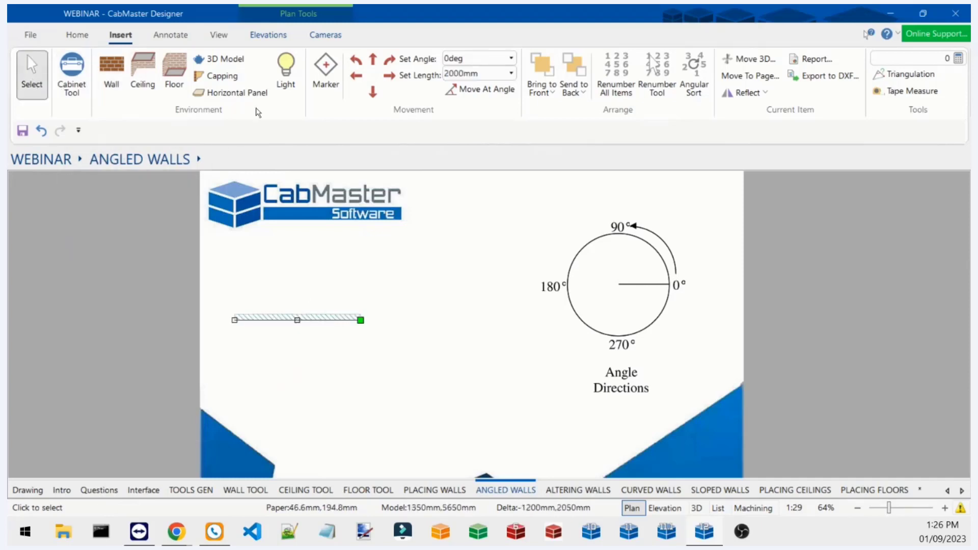
click(113, 89)
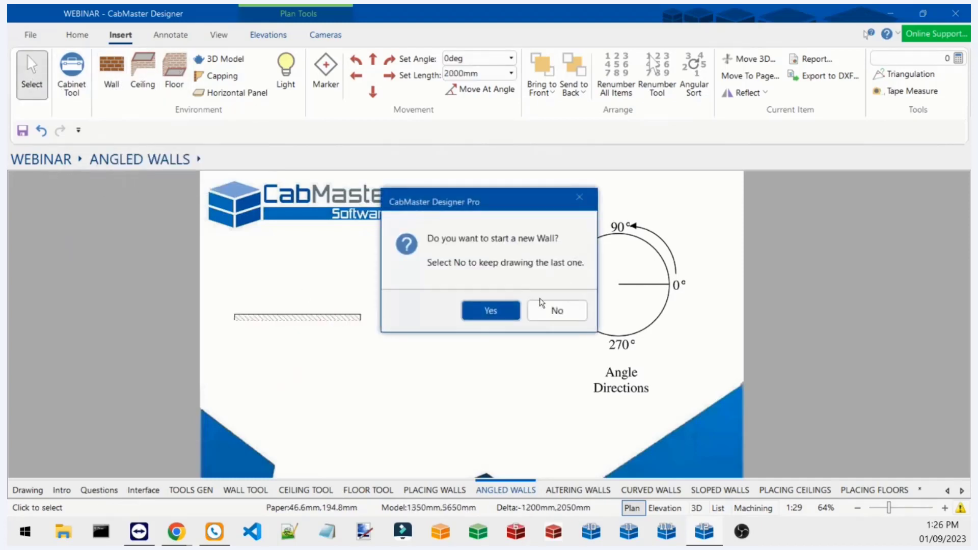
click(542, 305)
click(475, 61)
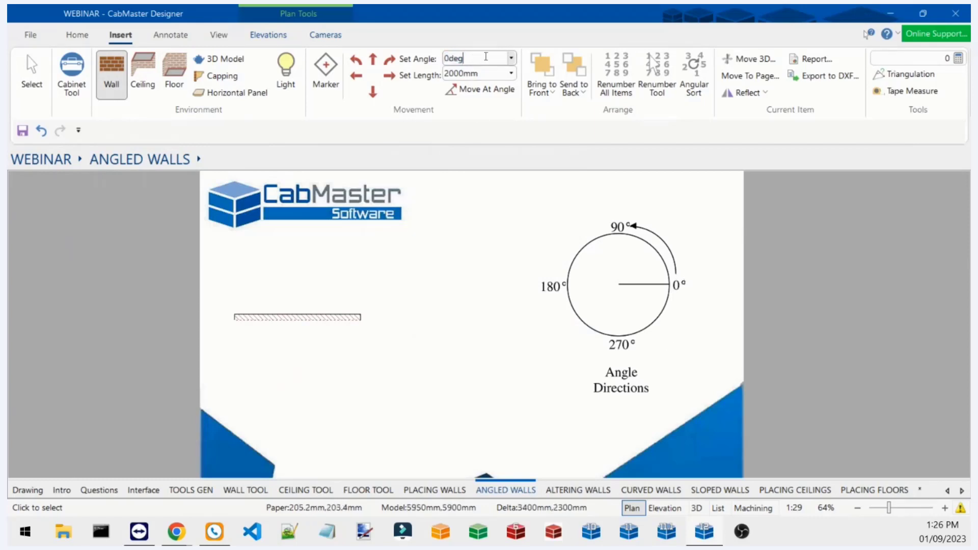
Add a 2000 mm wall segment from the end of the existing wall at an angle of 360-45 degrees.
text(360)
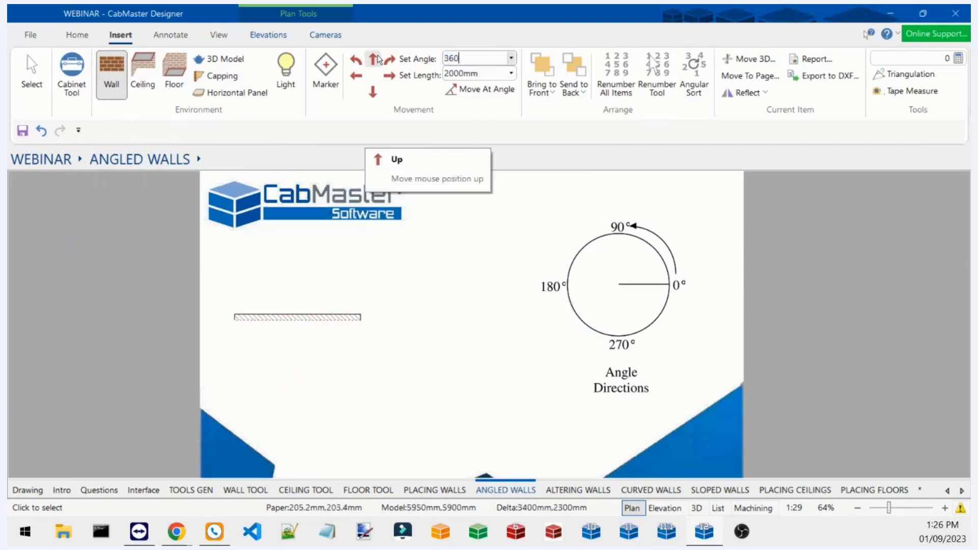
text(-45)
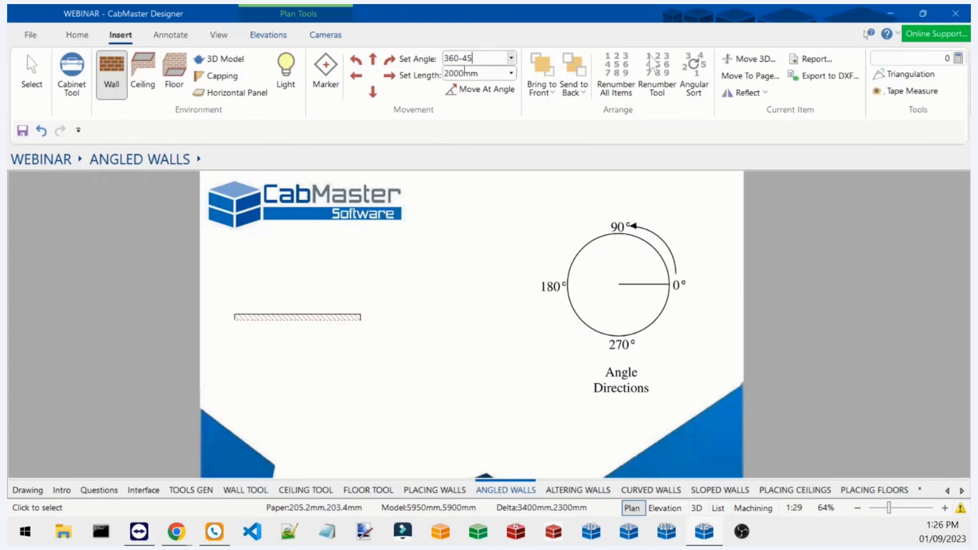
key(Return)
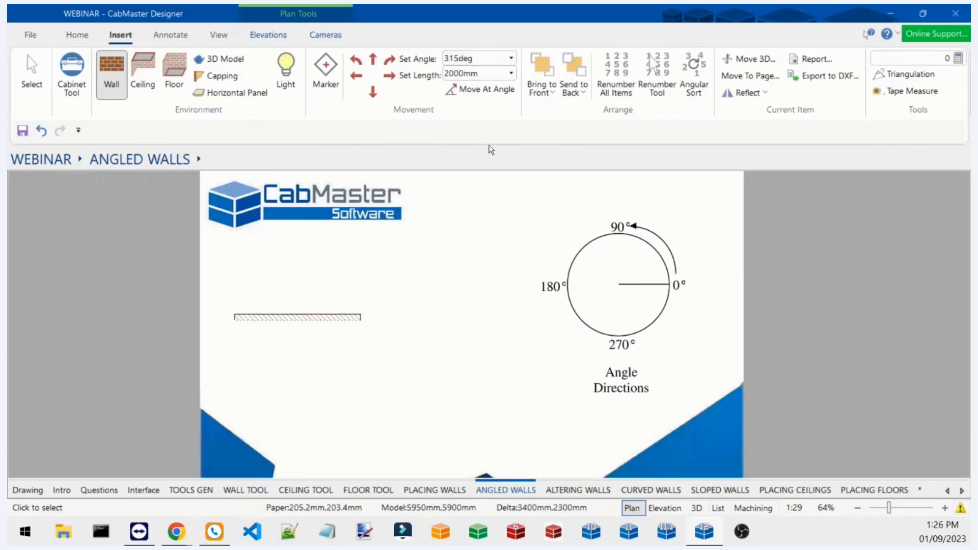
click(473, 90)
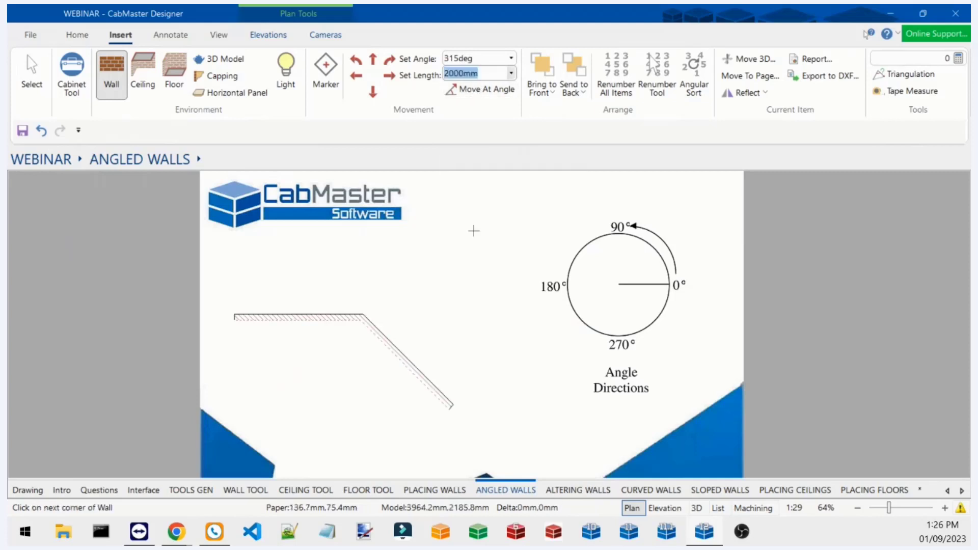
scroll(308, 353, up, 1)
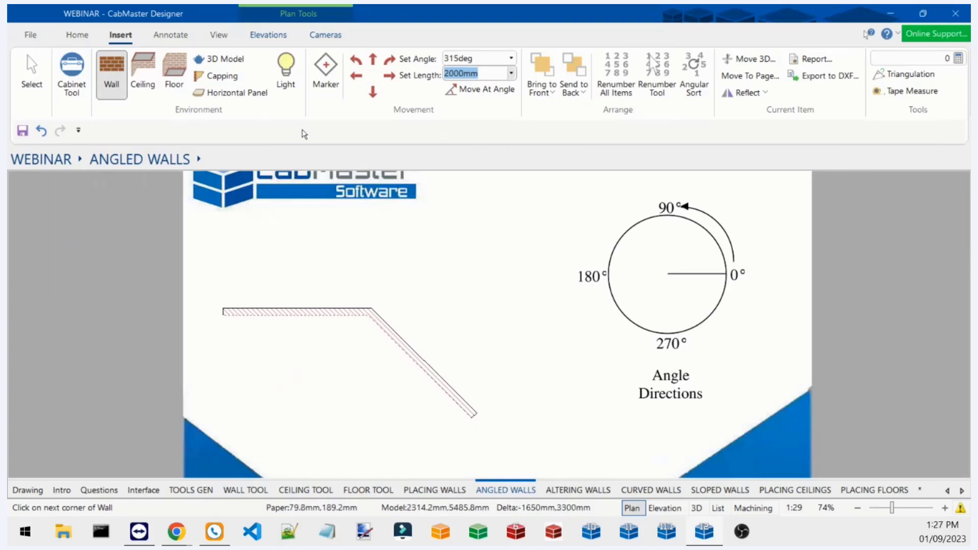
Add an angular dimension to the inside angle between the horizontal and the angled wall segments.
click(170, 35)
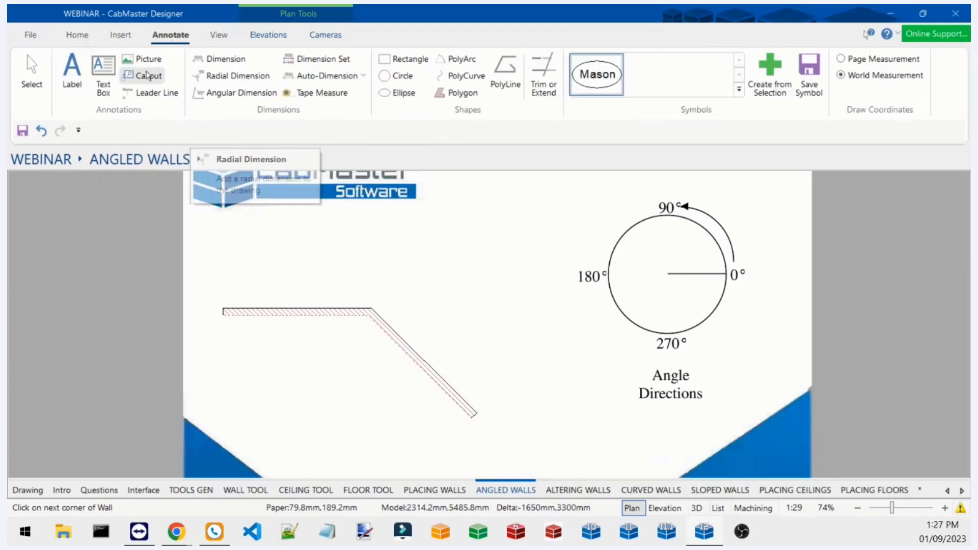
click(214, 93)
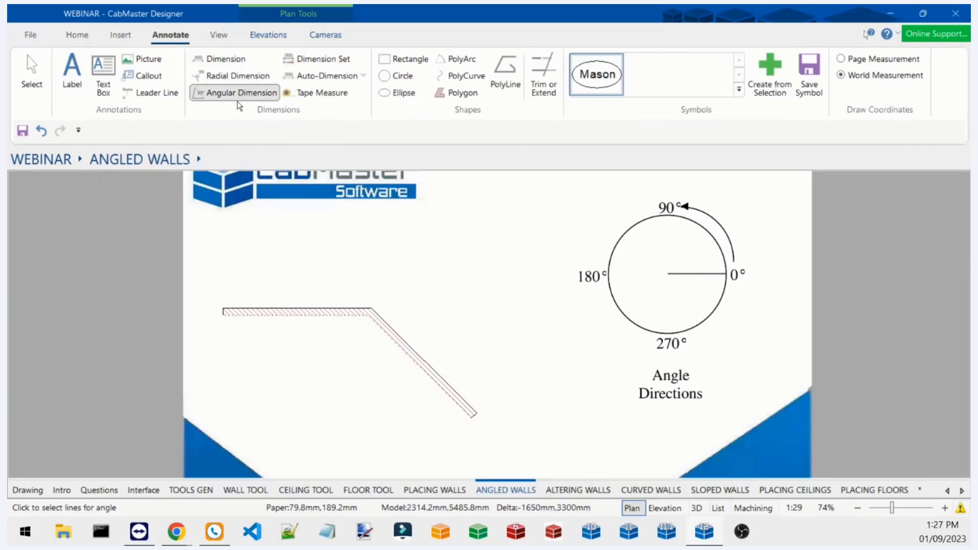
scroll(270, 333, up, 3)
click(291, 315)
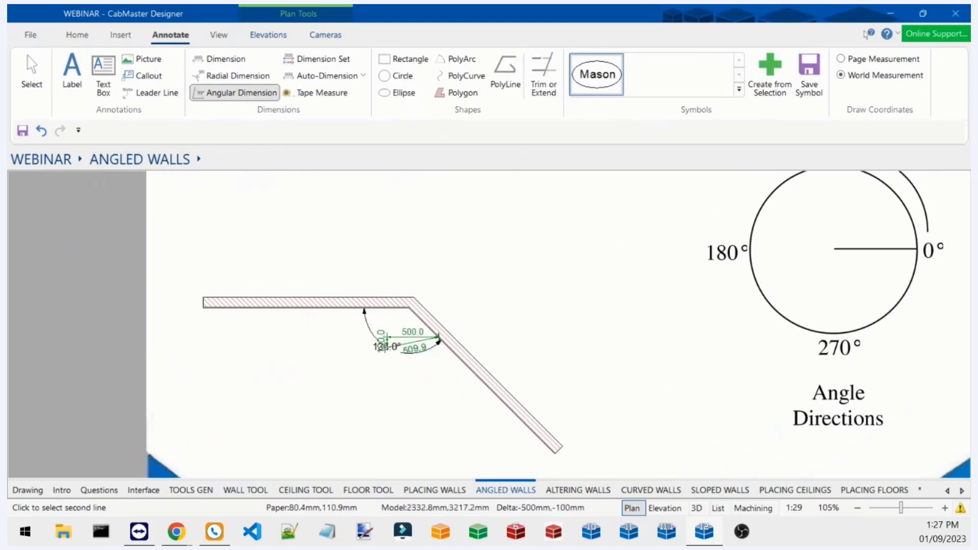
scroll(345, 340, down, 3)
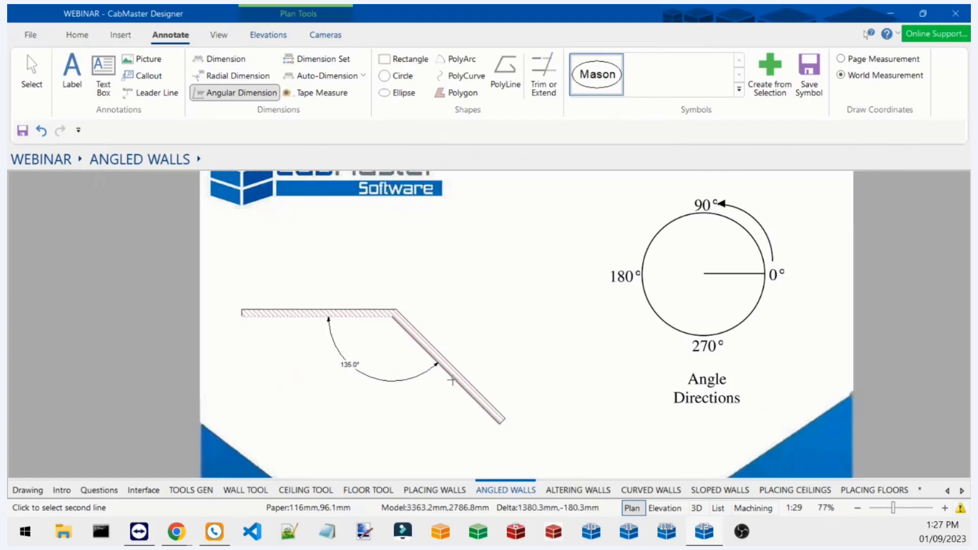
scroll(313, 384, up, 1)
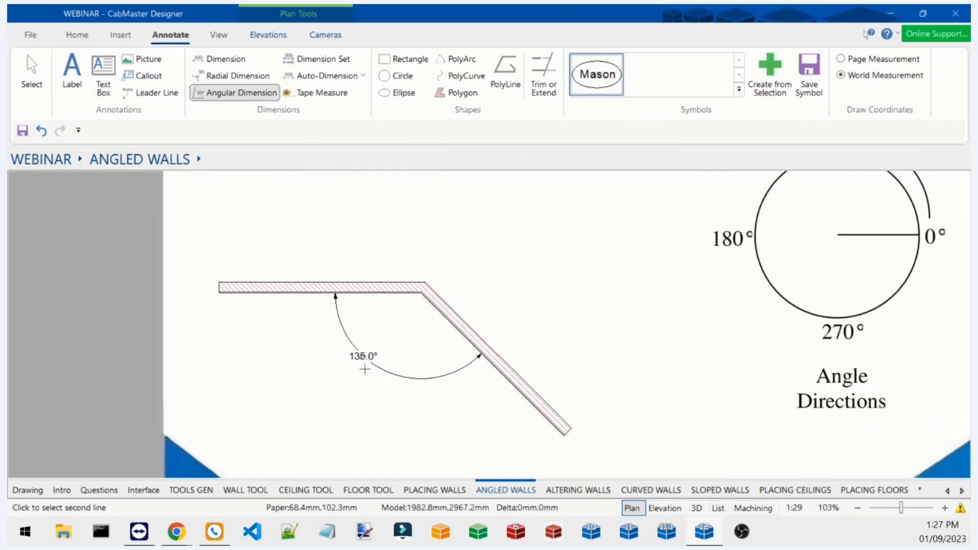
scroll(402, 261, down, 1)
Draw a horizontal reference polyline from the inner wall corner and add an angular dimension between it and the angled wall.
click(523, 62)
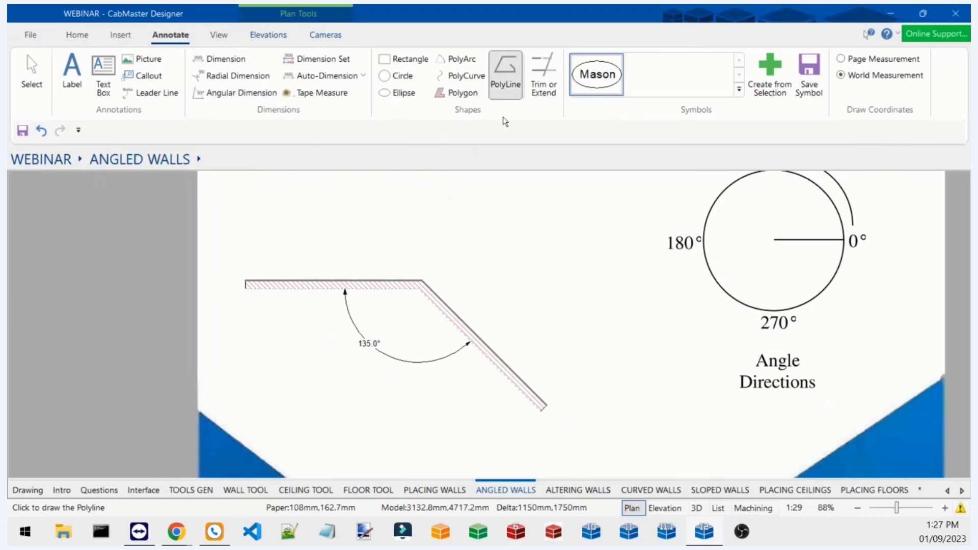
click(643, 307)
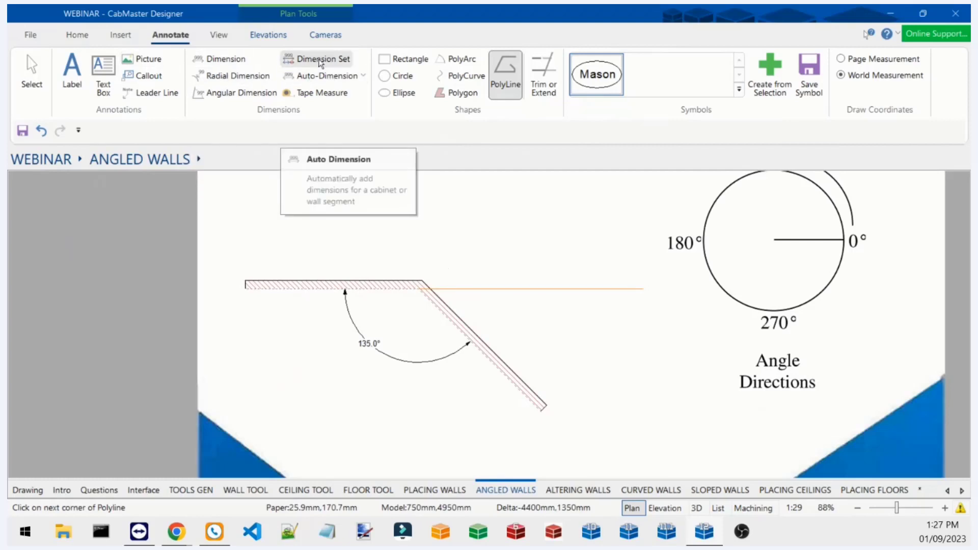
click(236, 92)
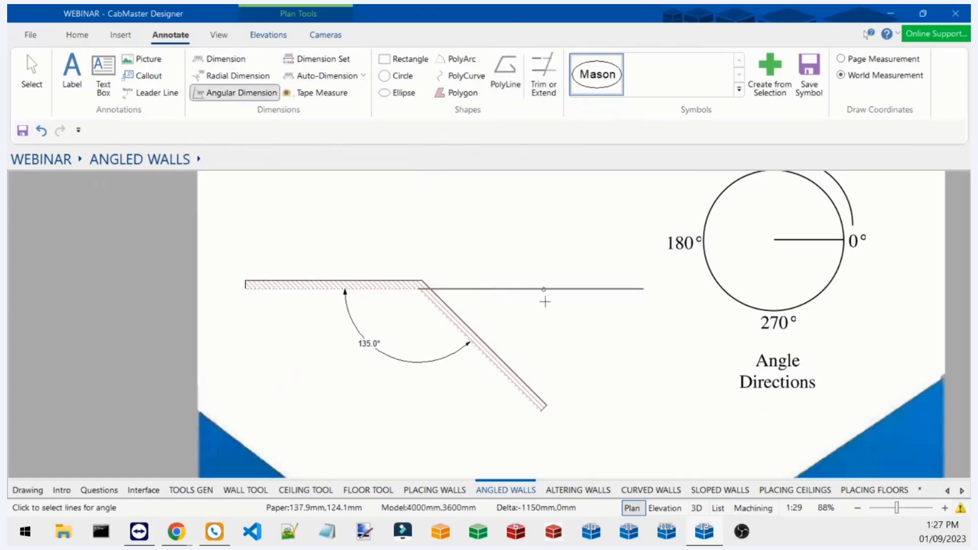
click(540, 337)
scroll(579, 353, up, 2)
scroll(578, 349, down, 1)
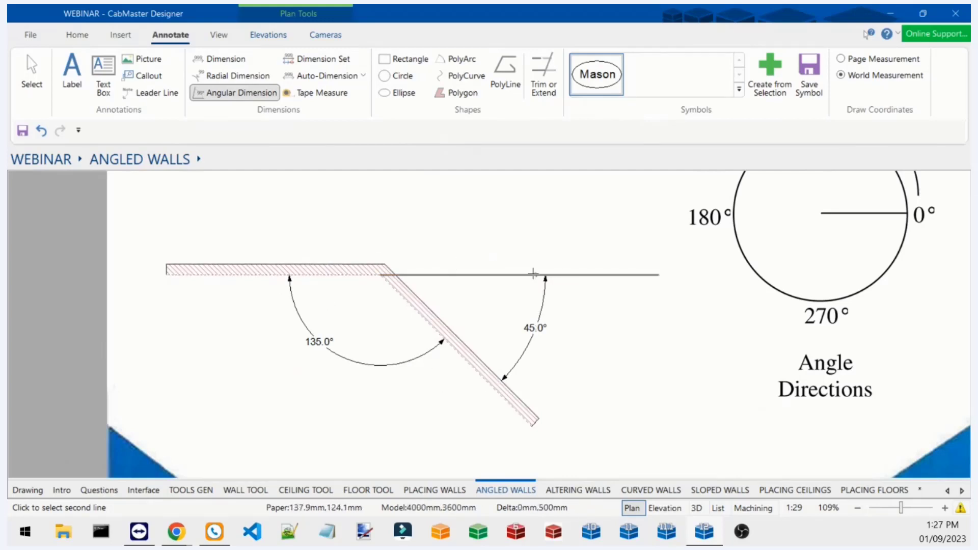
Delete the horizontal reference line and both angular dimensions from the angled wall drawing.
click(32, 76)
scroll(361, 293, down, 3)
scroll(361, 292, up, 2)
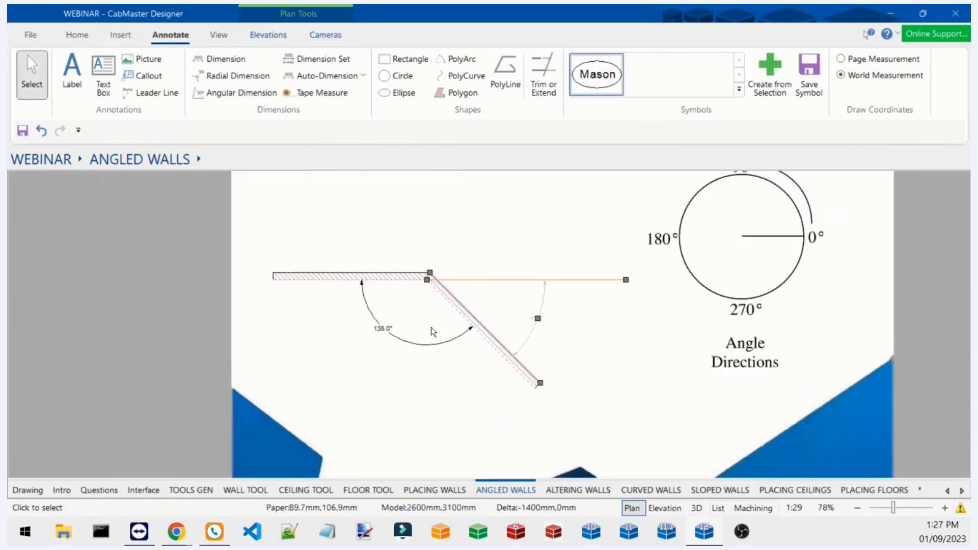
drag(540, 318, 382, 328)
key(Delete)
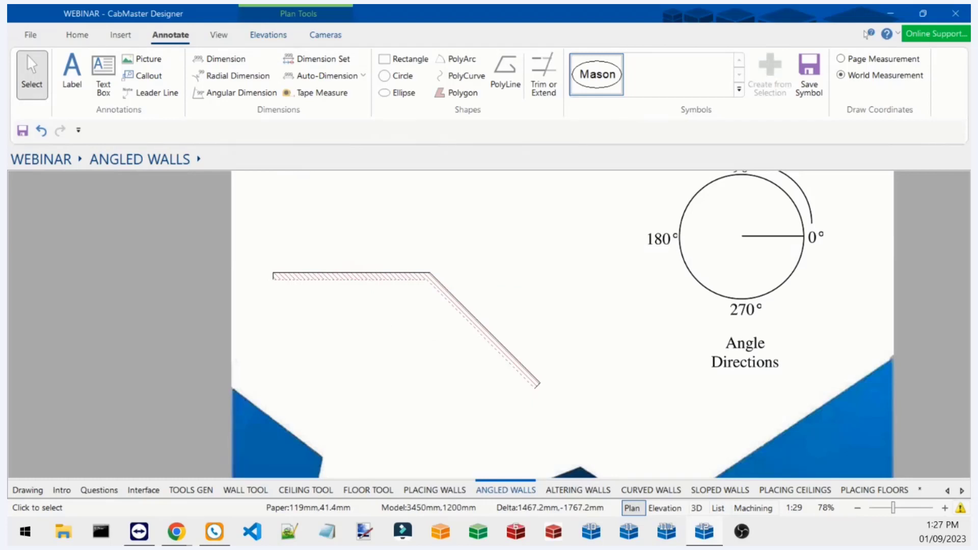
scroll(575, 337, down, 3)
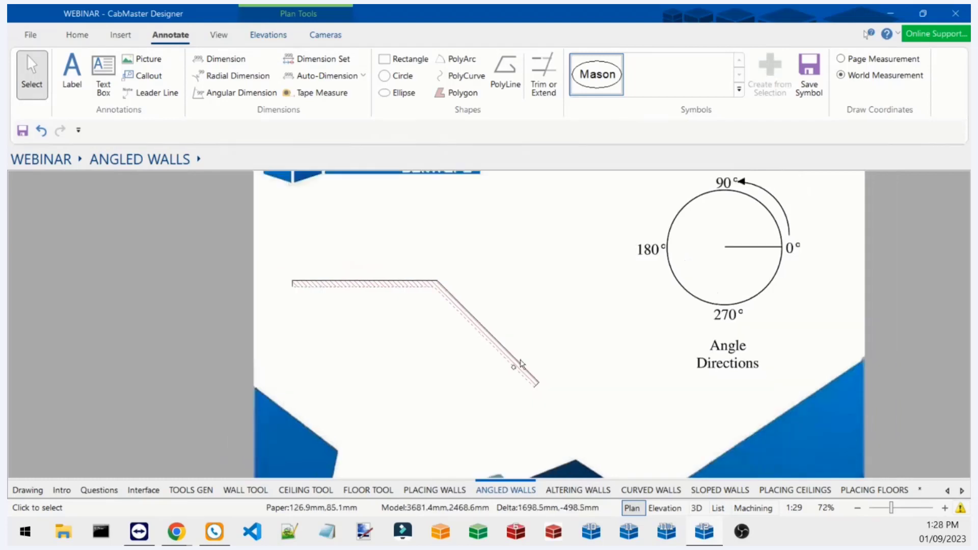
click(737, 253)
scroll(785, 250, up, 2)
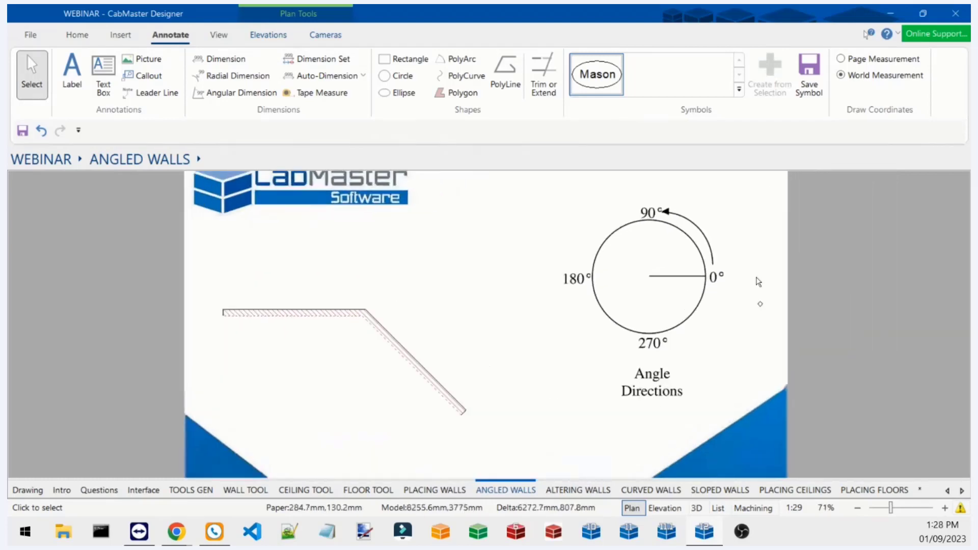
key(Escape)
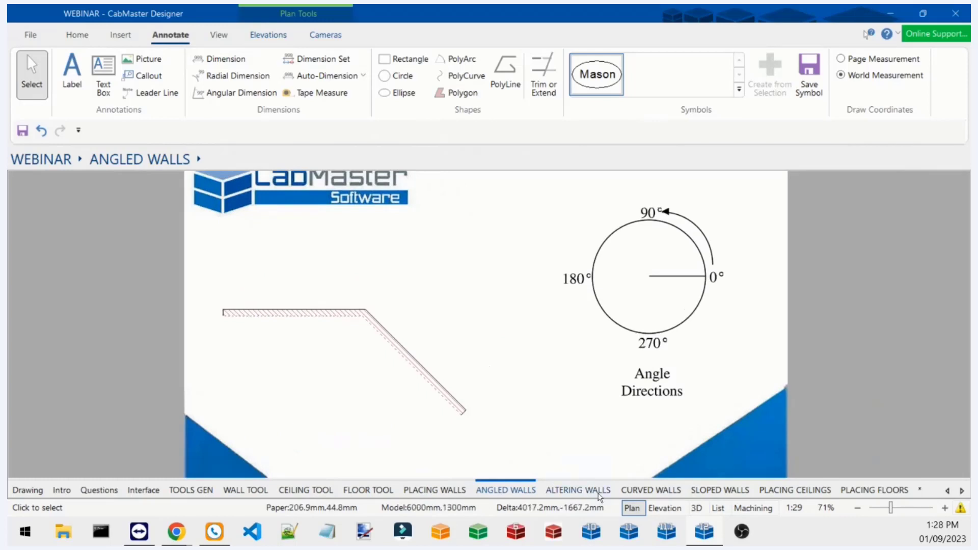
Open the ALTERING WALLS page and bring its existing wall and reference picture into view.
click(571, 492)
scroll(530, 366, down, 1)
scroll(553, 374, up, 1)
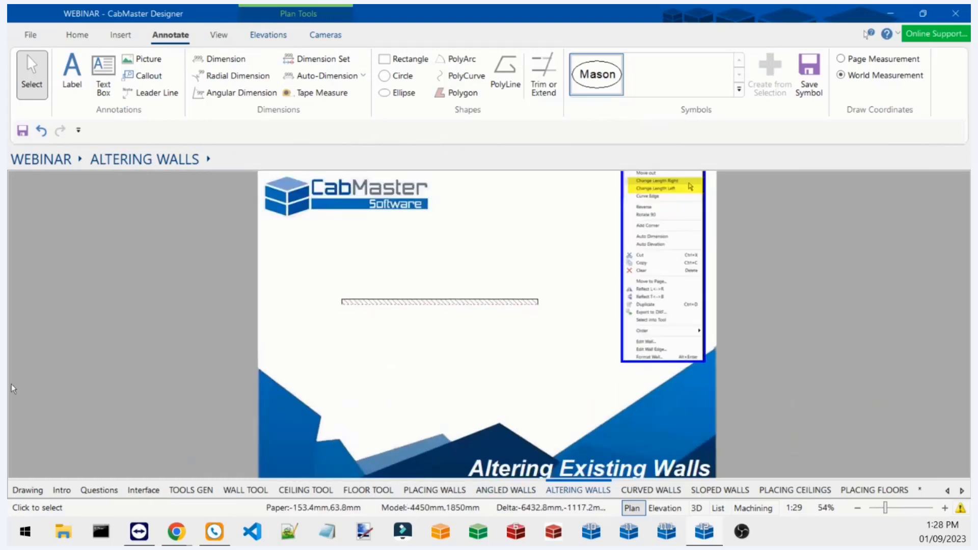
scroll(397, 264, down, 1)
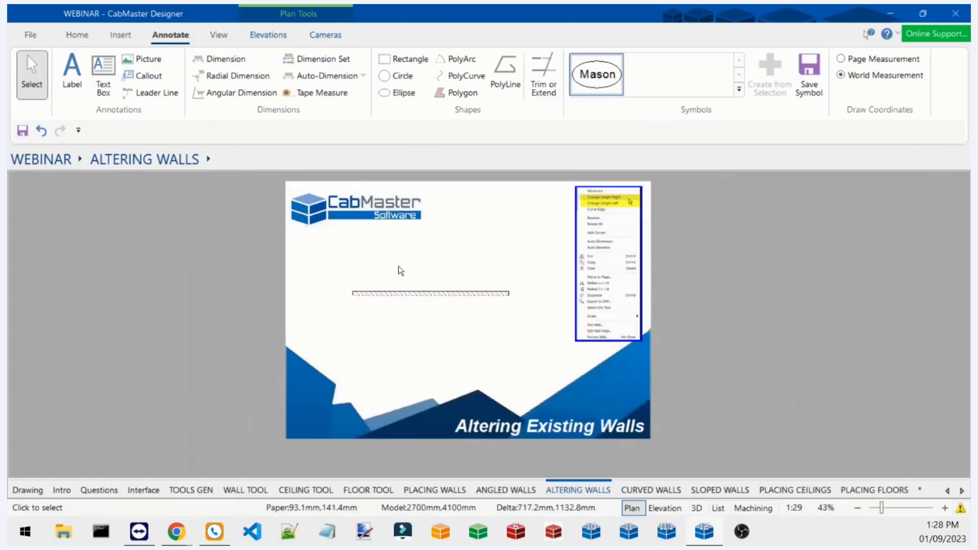
scroll(422, 213, up, 1)
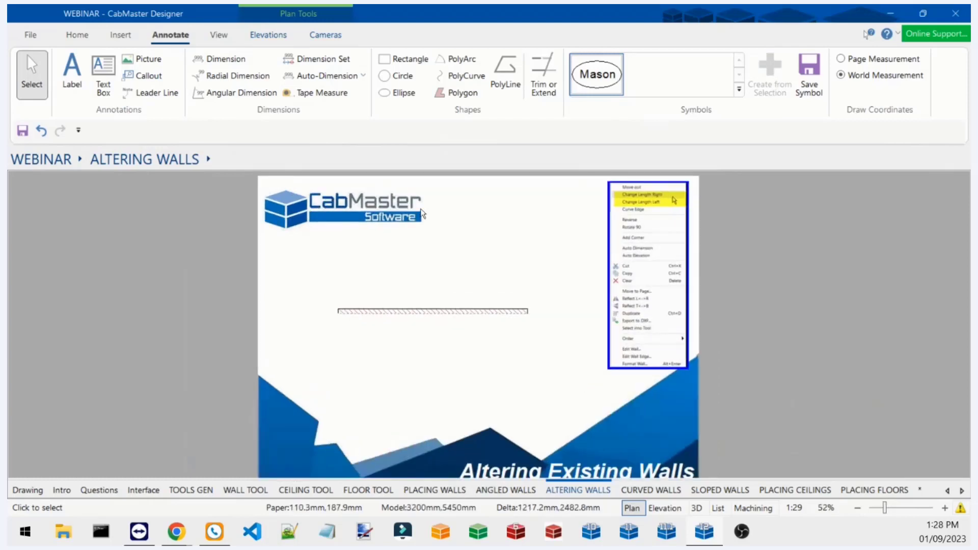
Examine the commands available for the horizontal wall and the pictured Change Length Right and Change Length Left options.
click(429, 312)
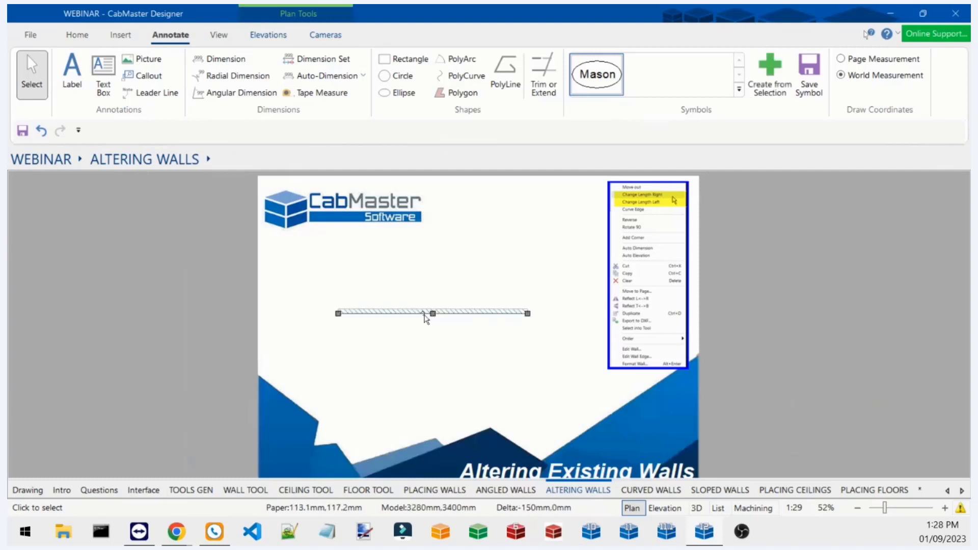
scroll(430, 318, down, 2)
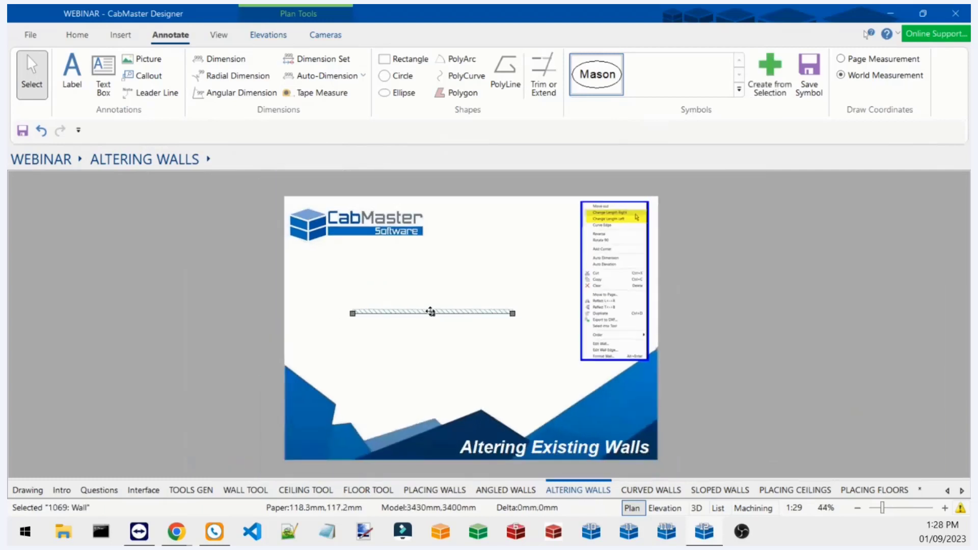
scroll(436, 322, up, 3)
scroll(436, 318, up, 1)
scroll(418, 331, down, 1)
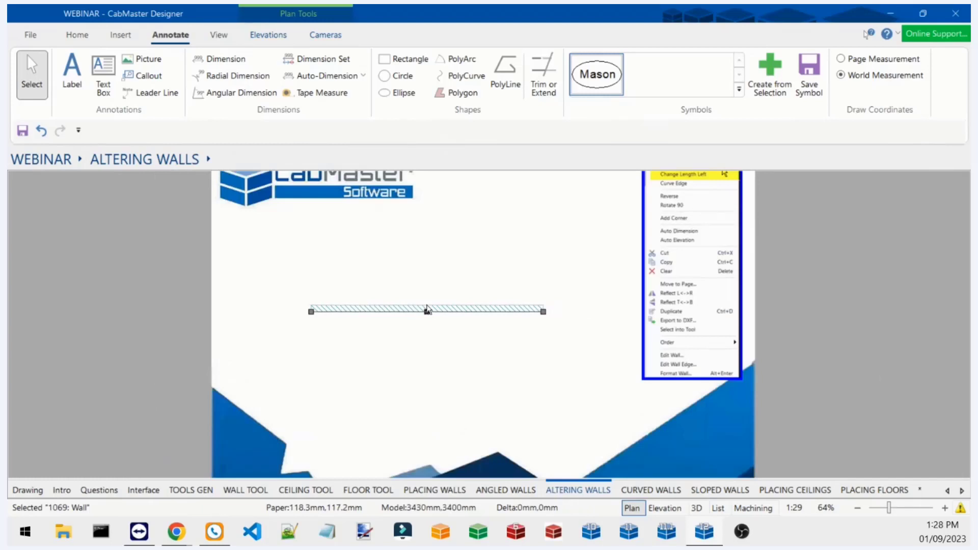
scroll(427, 309, down, 1)
scroll(404, 295, up, 3)
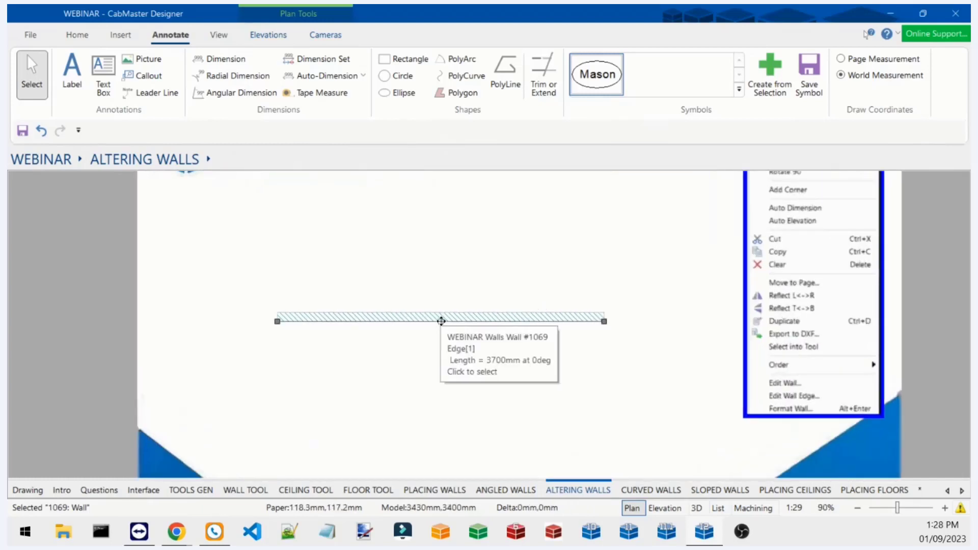
right_click(441, 321)
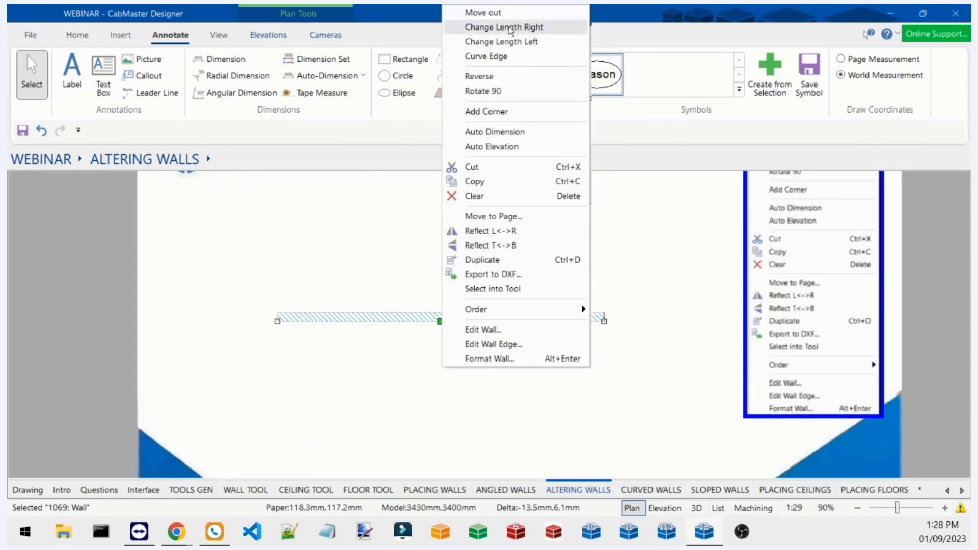
click(699, 244)
scroll(699, 243, down, 3)
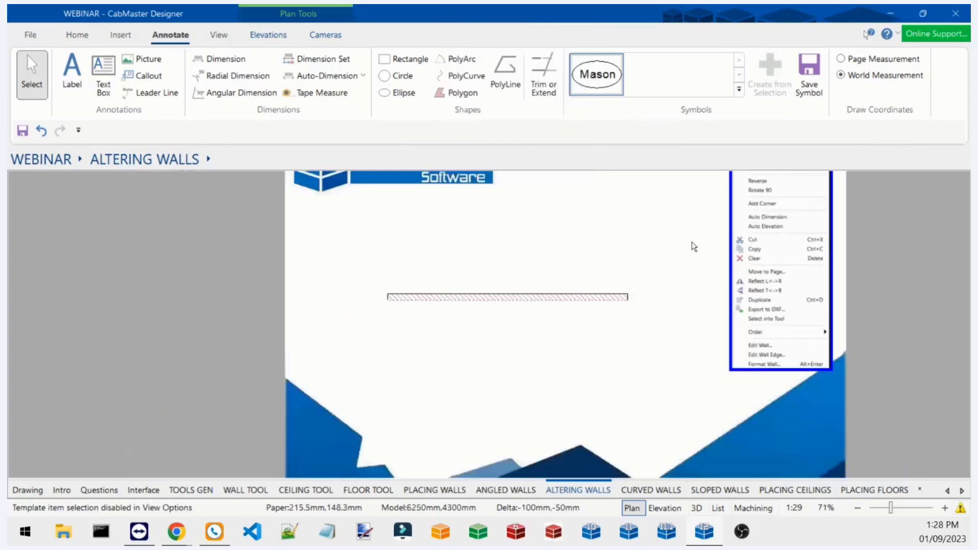
scroll(798, 196, up, 1)
scroll(798, 196, up, 2)
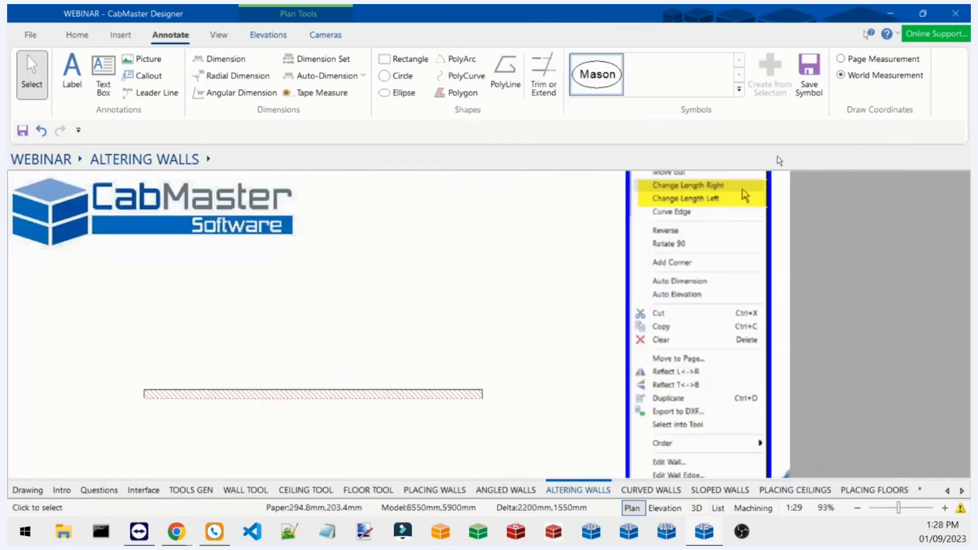
scroll(713, 194, down, 2)
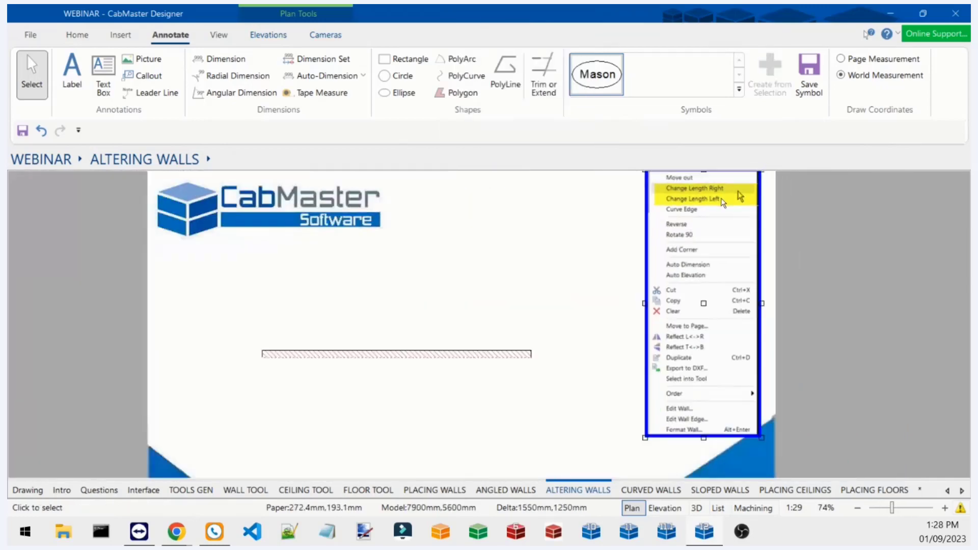
Draw an L-shaped wall above the short wall with a 3050 mm horizontal segment and a 1300 mm segment running down from its right end.
click(120, 34)
click(111, 77)
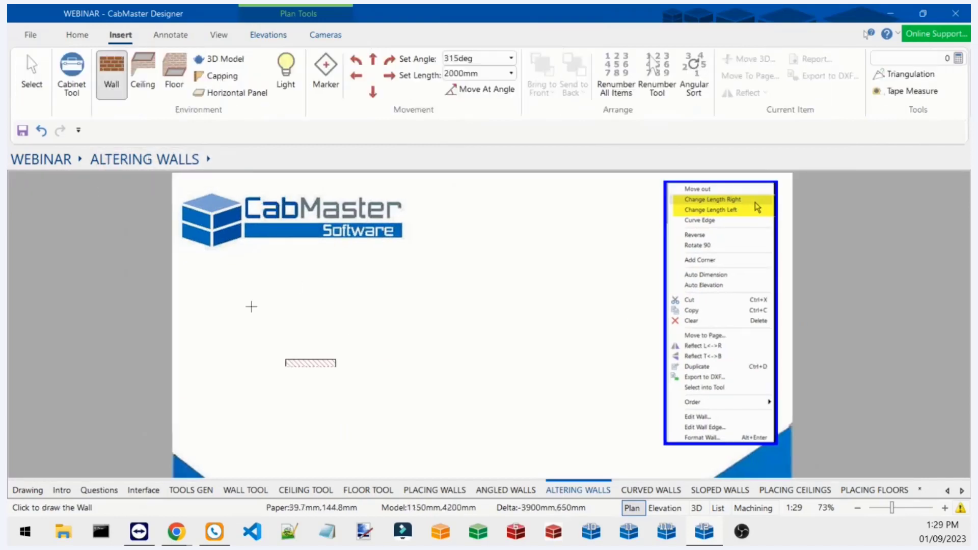
click(236, 283)
click(455, 284)
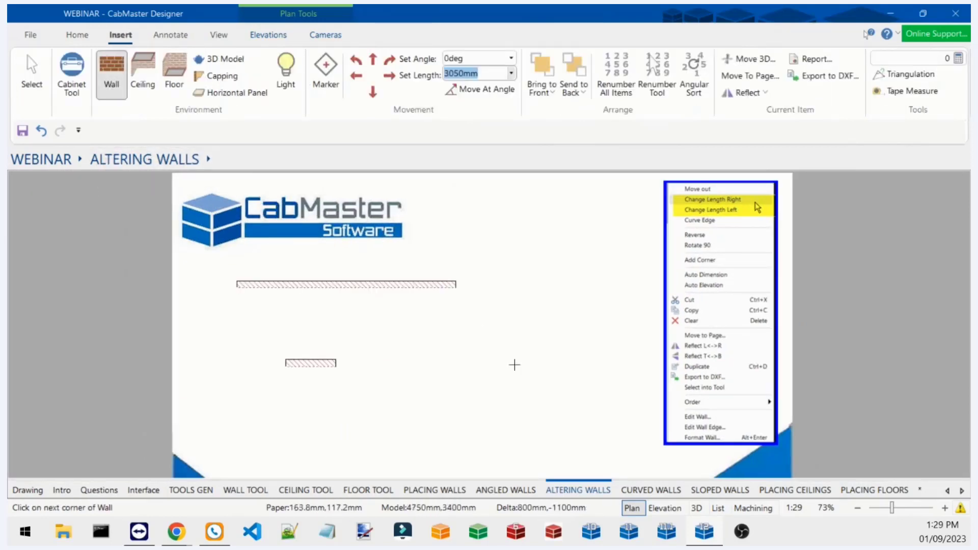
click(449, 381)
Move the whole L-shaped wall to the right, clear of the short wall.
click(32, 77)
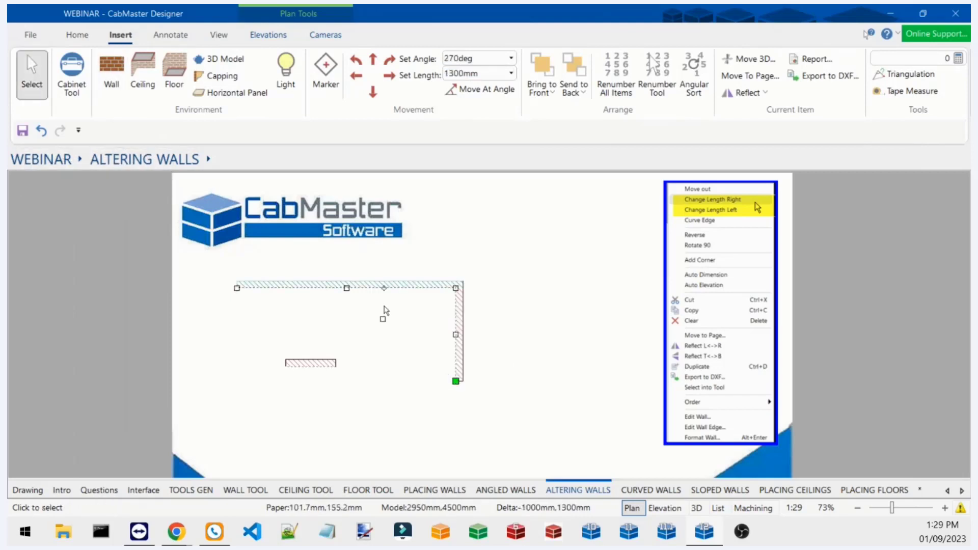
scroll(385, 310, up, 1)
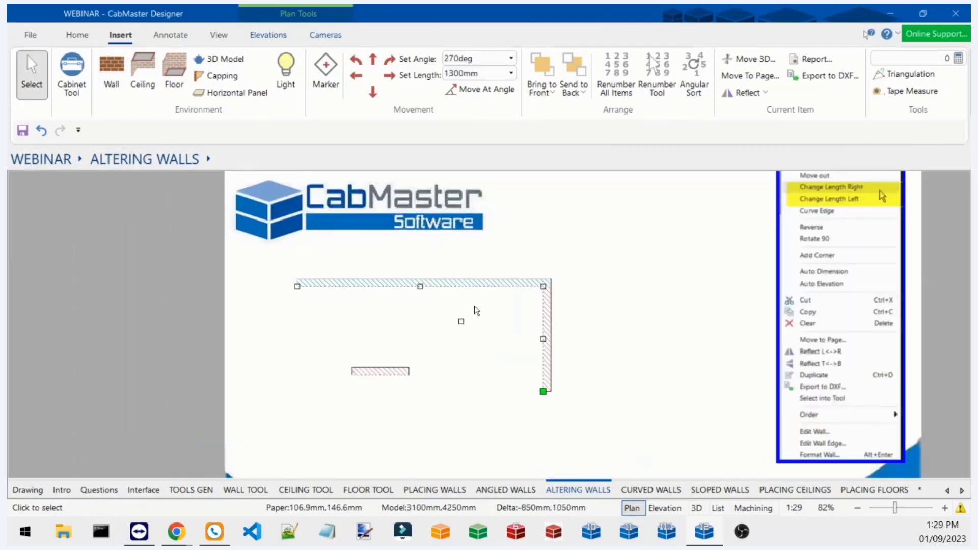
drag(461, 322, 580, 318)
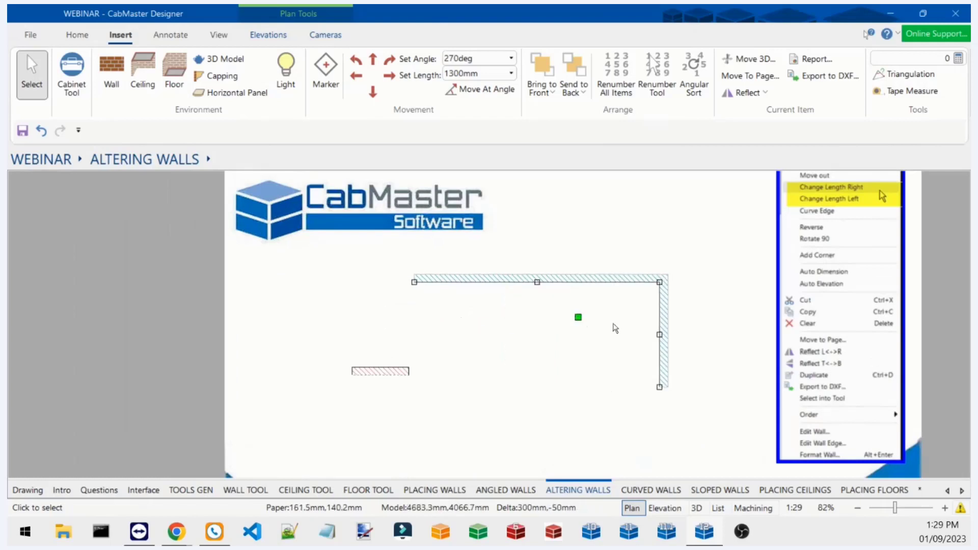
Add a corner to the L-shaped wall's horizontal segment, placed 1550 mm from its left end and raised 650 mm.
scroll(736, 289, up, 2)
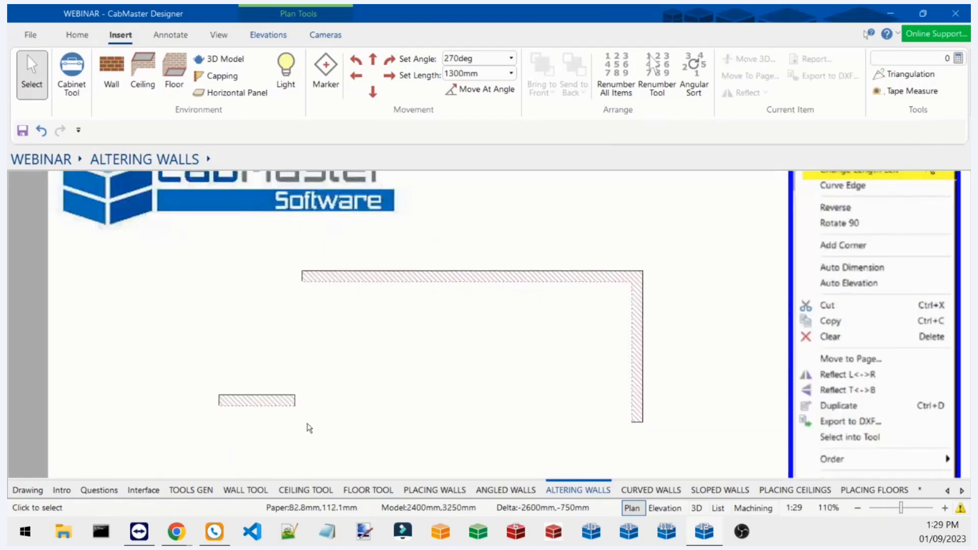
click(385, 281)
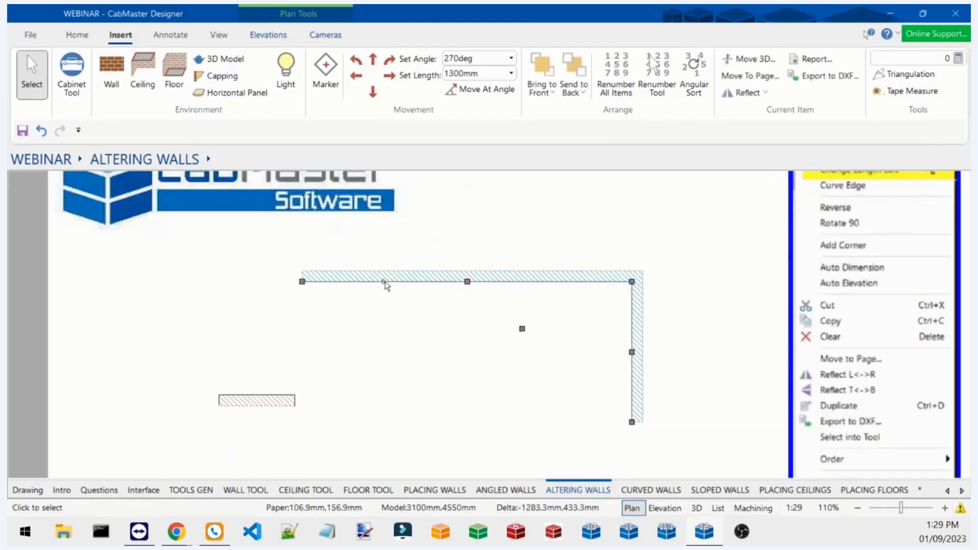
right_click(355, 279)
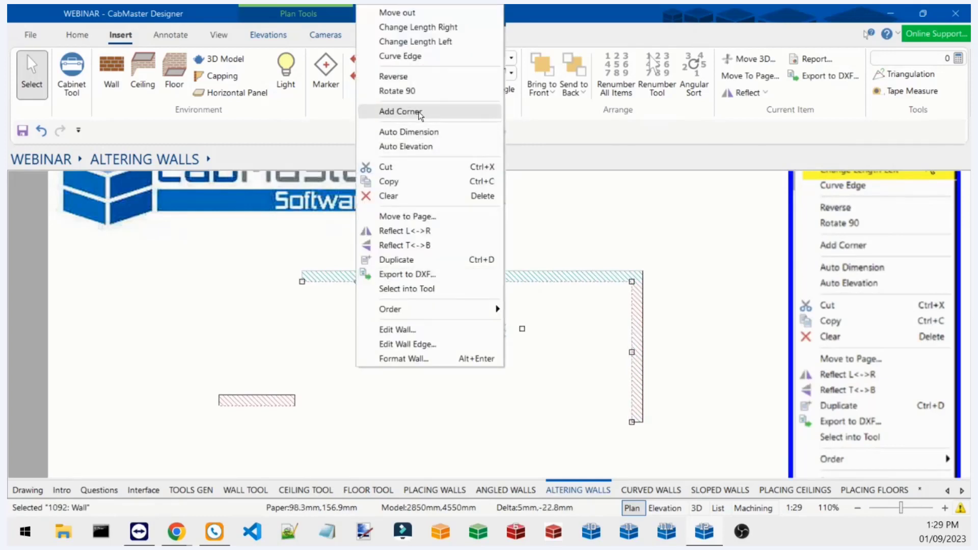
click(400, 112)
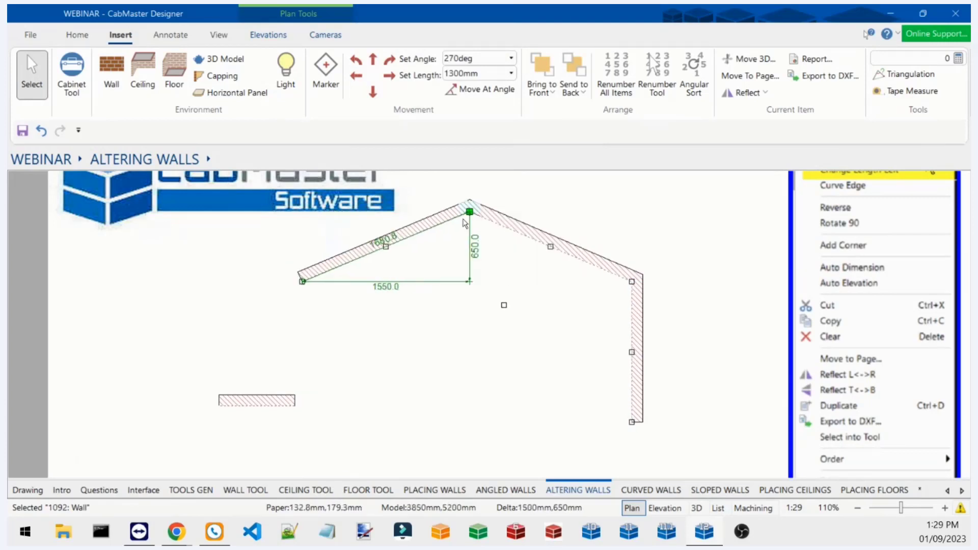
click(469, 223)
scroll(500, 336, down, 1)
scroll(518, 259, up, 1)
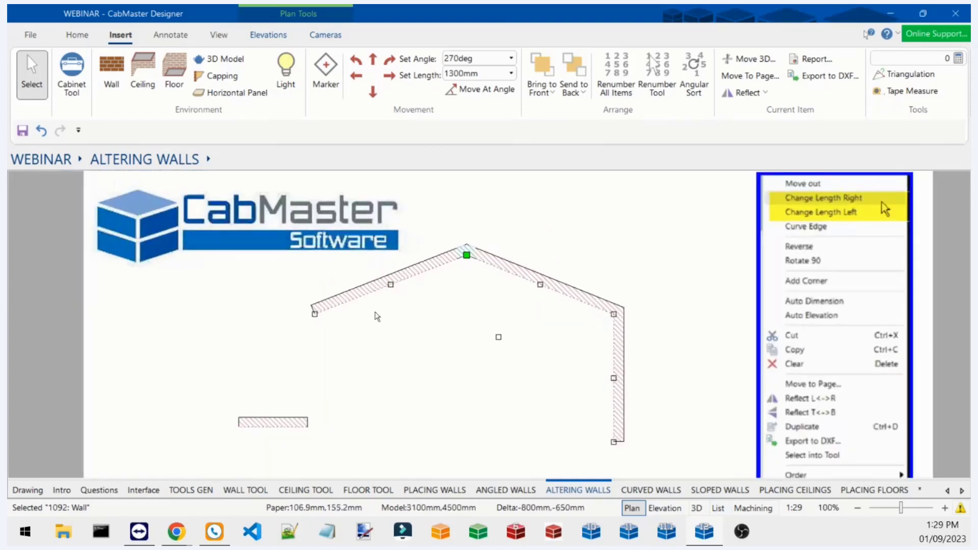
Reshape the peaked wall into a U shape by moving its free left end directly below the added corner and lowering that corner.
click(314, 315)
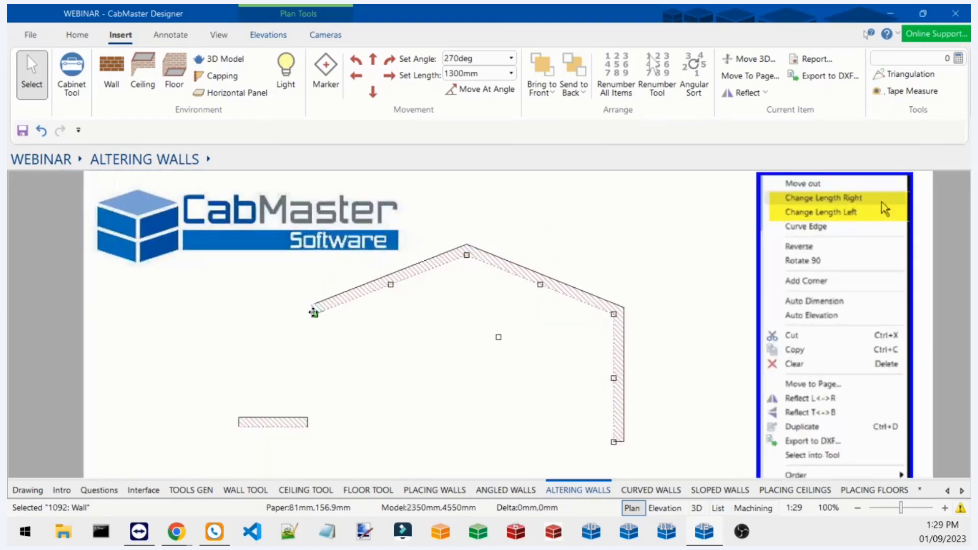
drag(314, 313, 466, 427)
drag(465, 254, 466, 309)
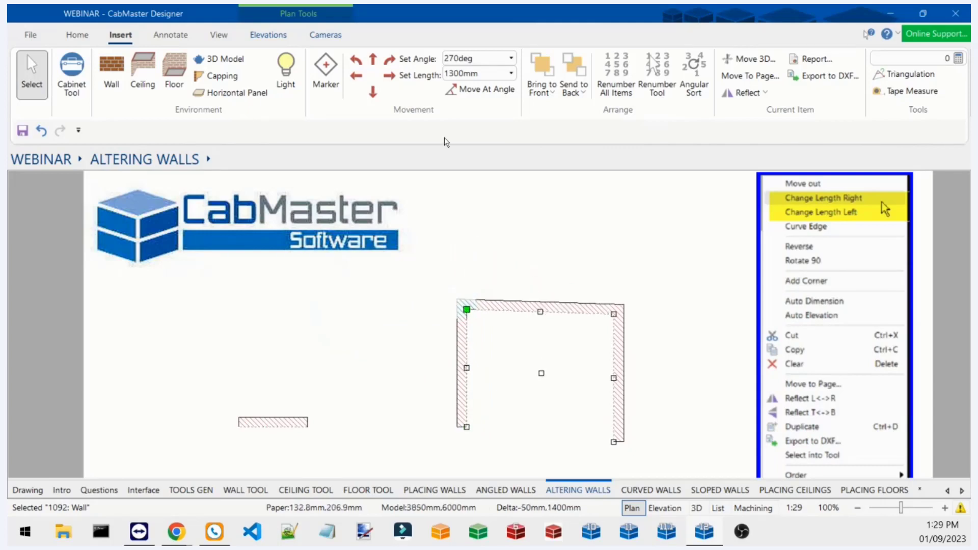
Shift the U-shaped wall's upper-left corner down by the set length of 1300 mm and back up, and clear the selection.
click(380, 99)
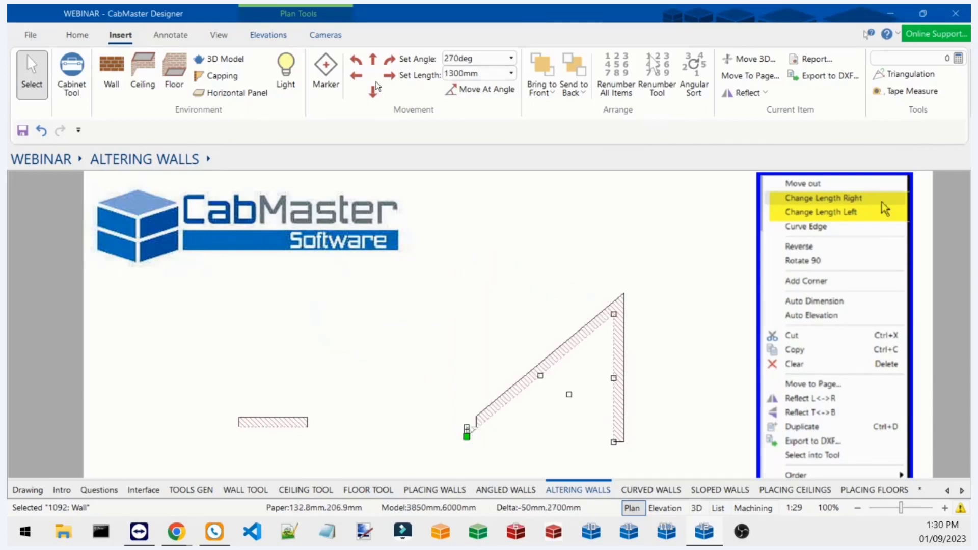
click(373, 62)
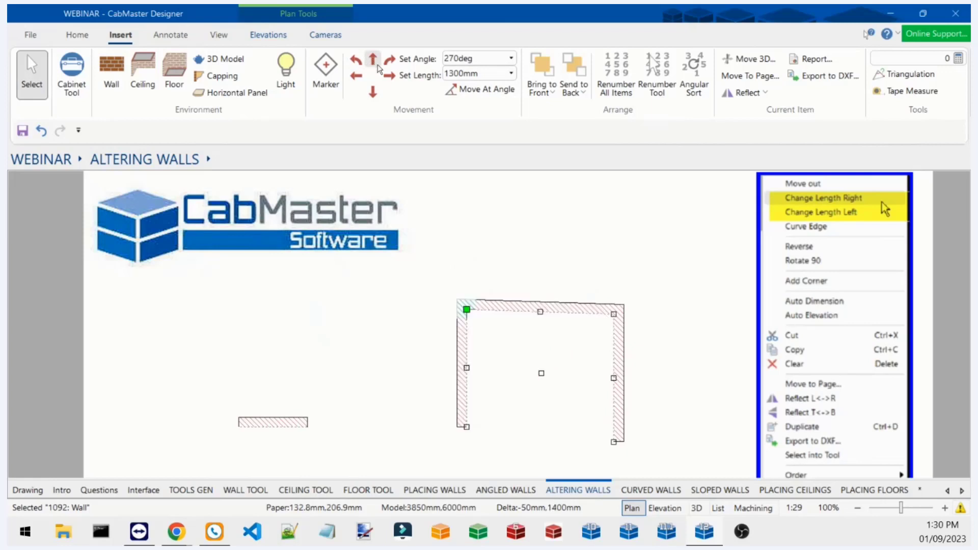
click(531, 260)
Start a new wall and draw a 3150 mm horizontal segment above the short wall.
scroll(539, 260, down, 2)
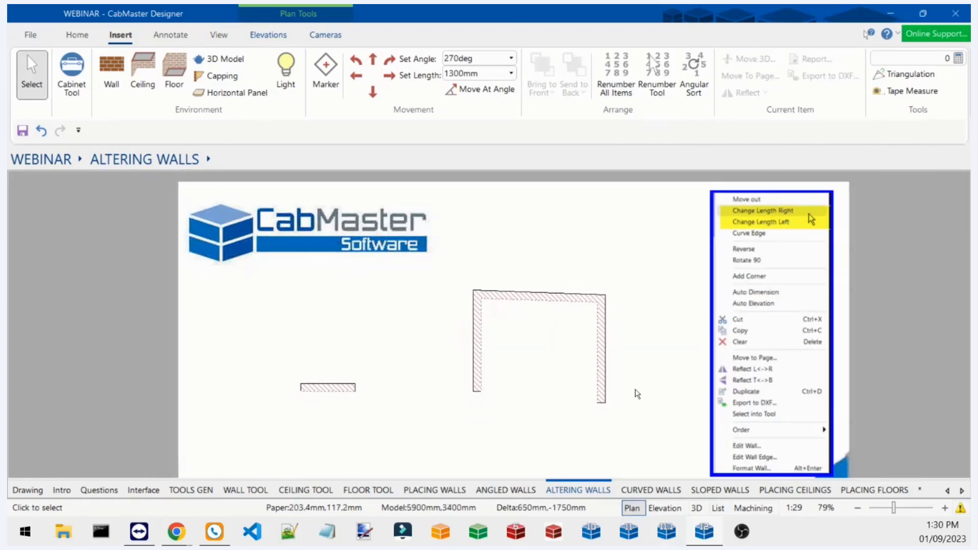
click(756, 338)
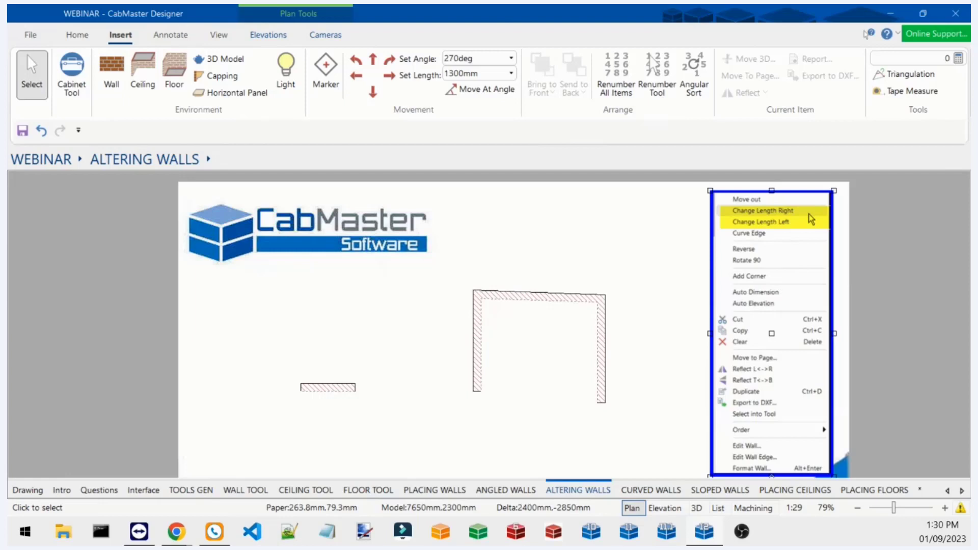
click(509, 204)
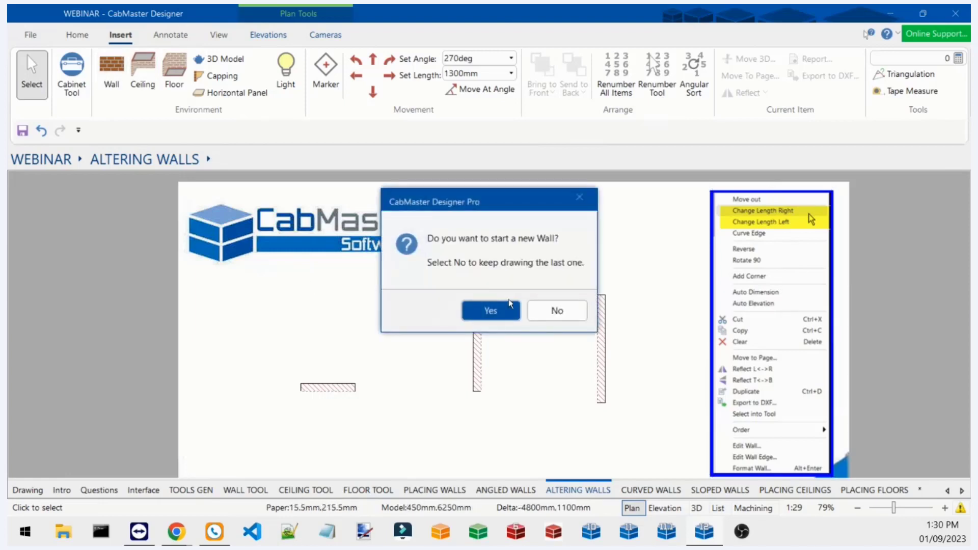
click(490, 308)
click(193, 314)
click(438, 313)
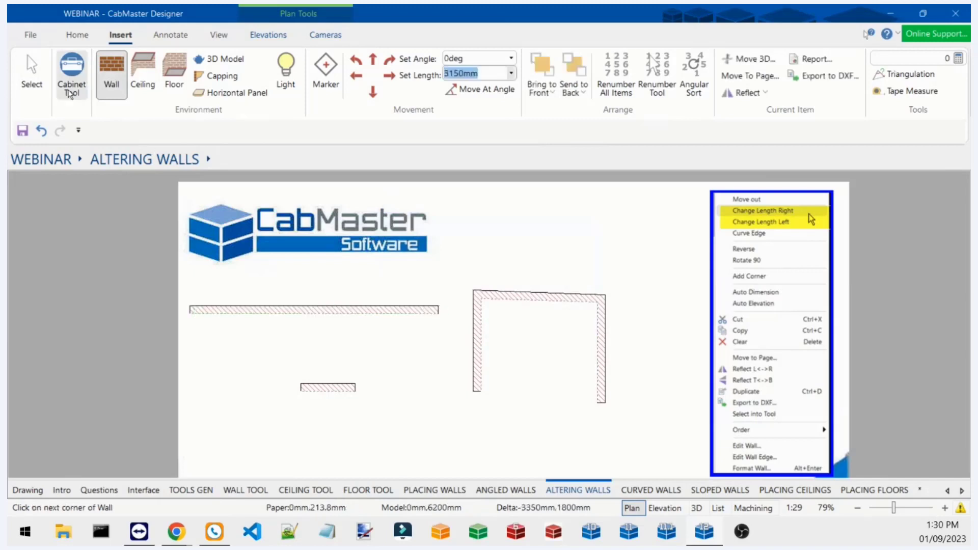
click(31, 74)
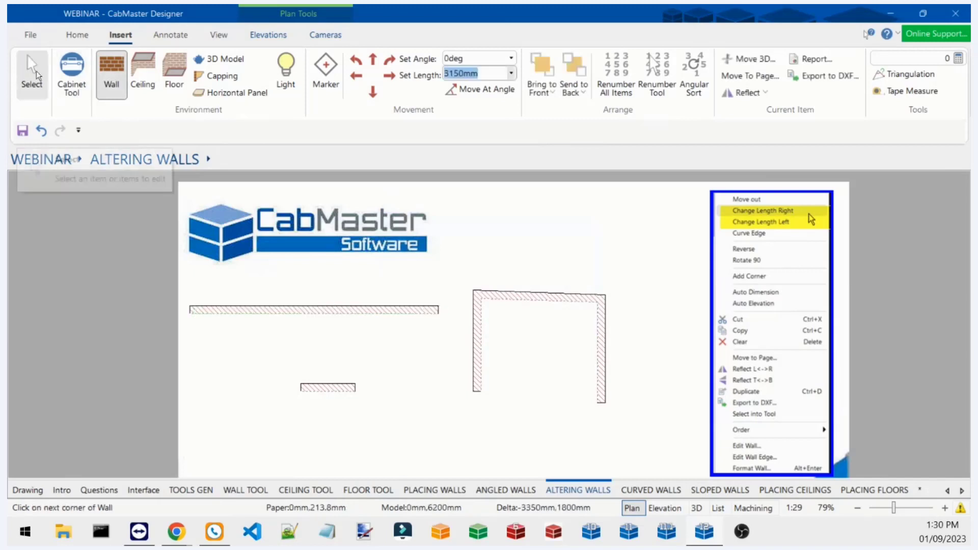
Add a corner near the middle of the new horizontal wall, placing it in line with the wall.
right_click(315, 310)
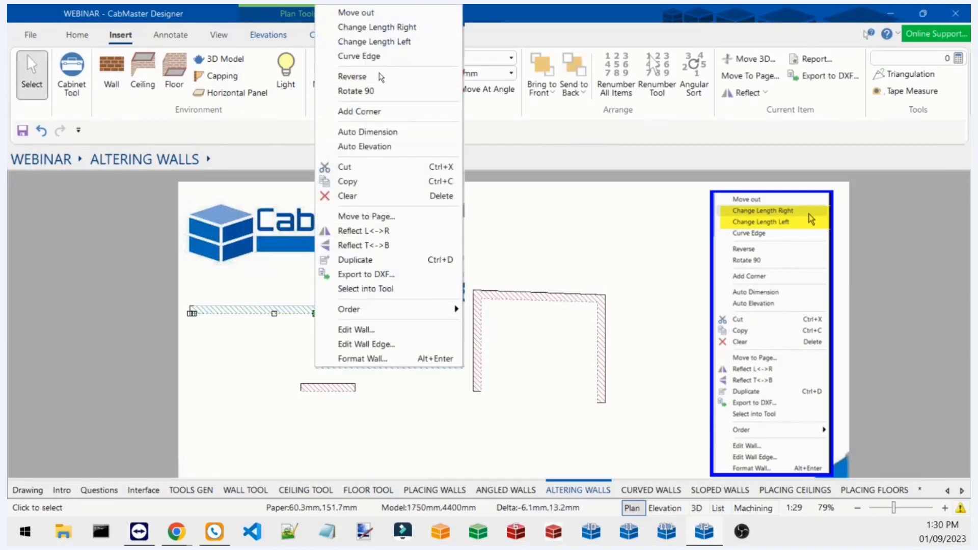
click(367, 131)
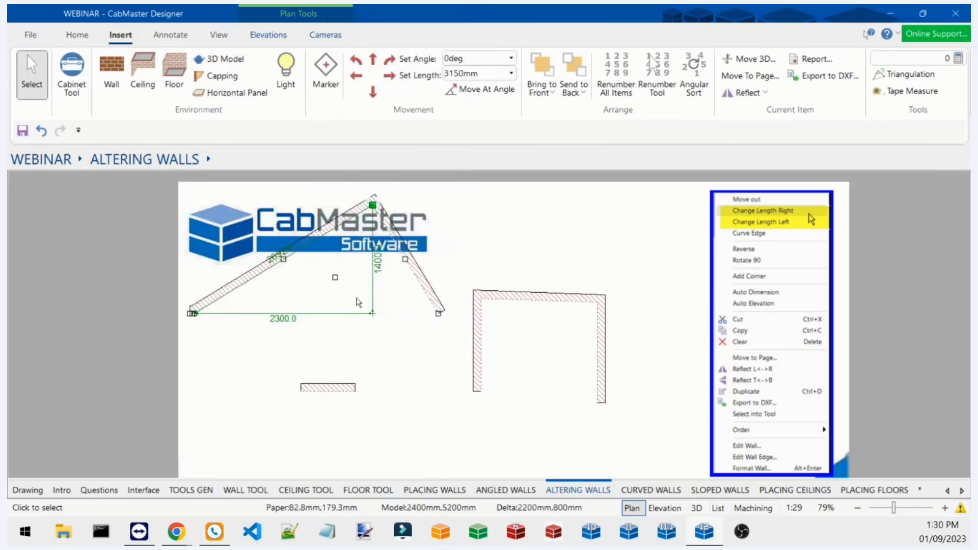
scroll(229, 310, up, 4)
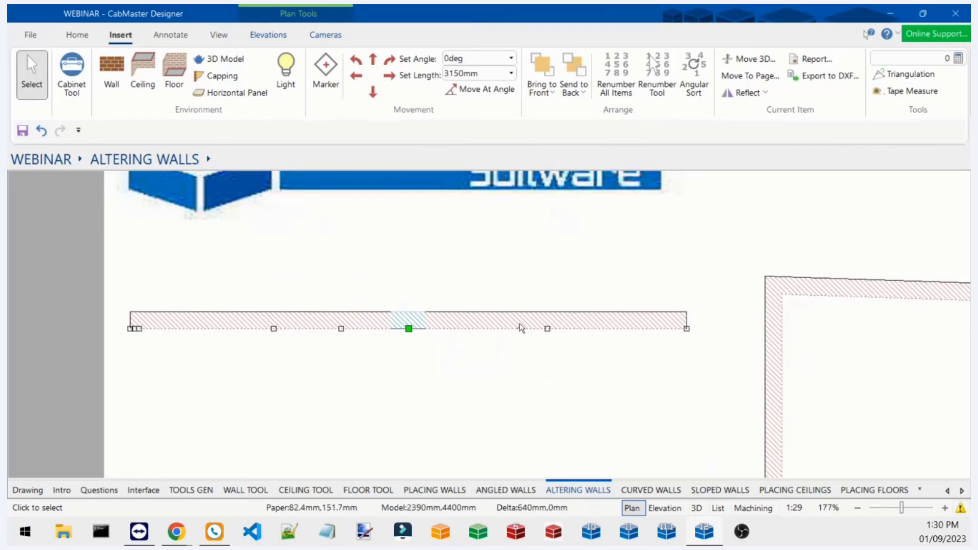
Open the CURVED WALLS page and select its straight horizontal wall.
click(639, 490)
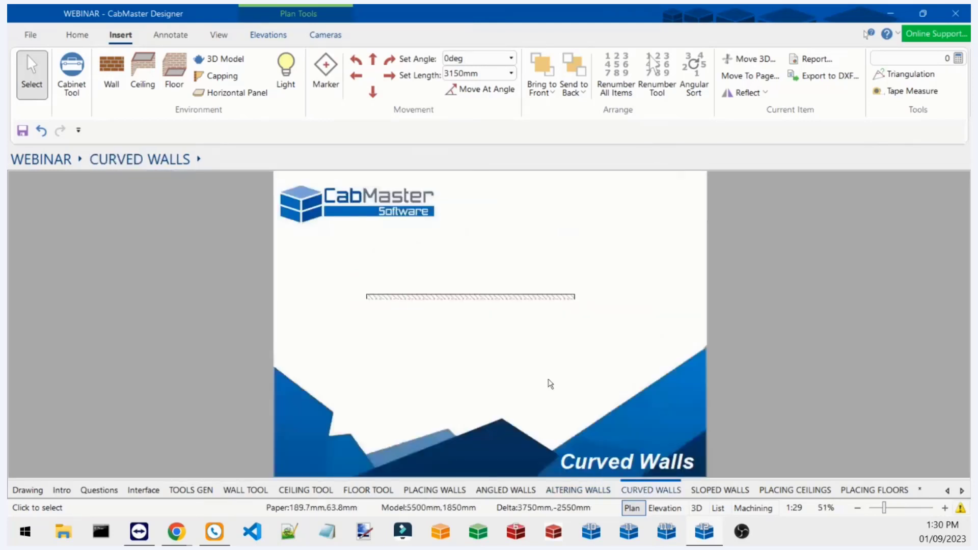
scroll(536, 323, up, 3)
click(485, 305)
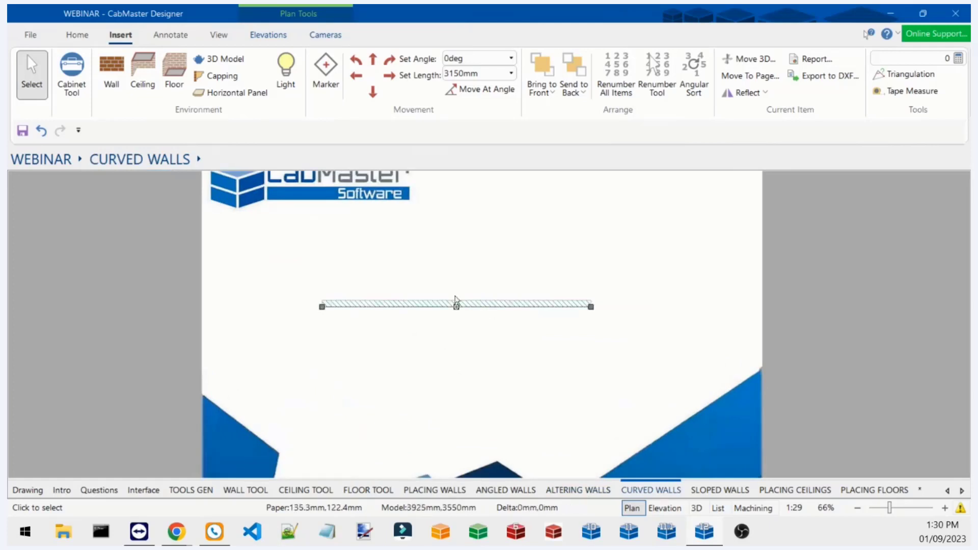
scroll(486, 308, up, 2)
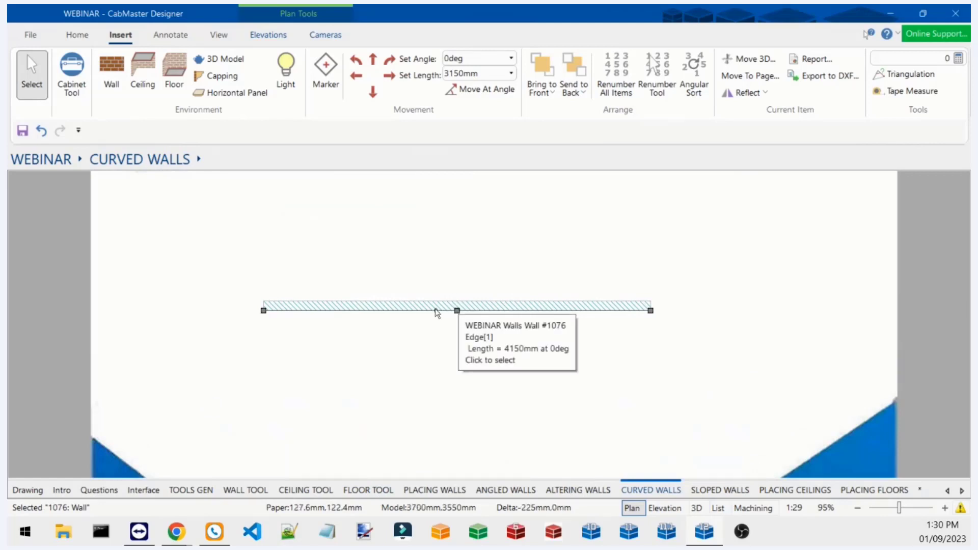
Curve the wall's edge to a 3000 mm radius and move the curved wall to the upper right of the page.
right_click(442, 307)
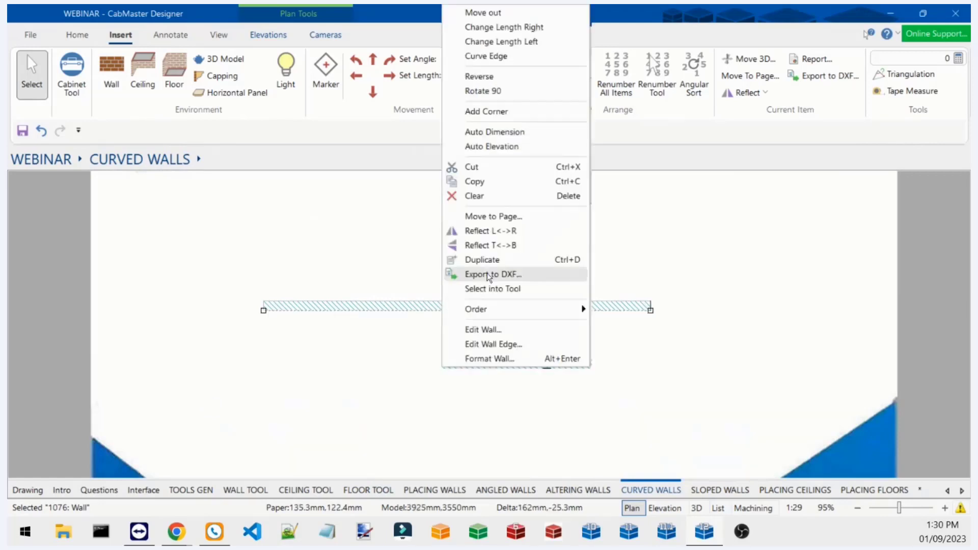
click(510, 57)
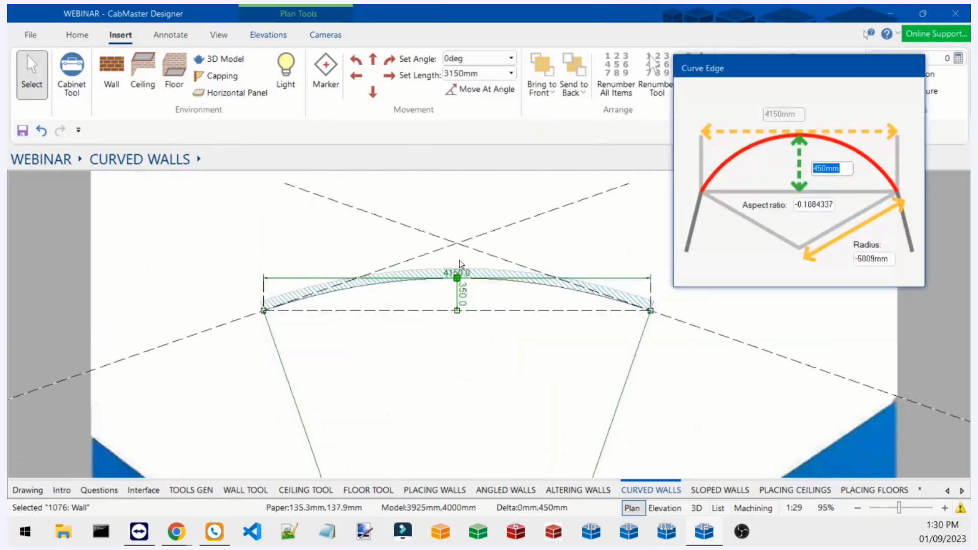
double_click(890, 258)
text(3000)
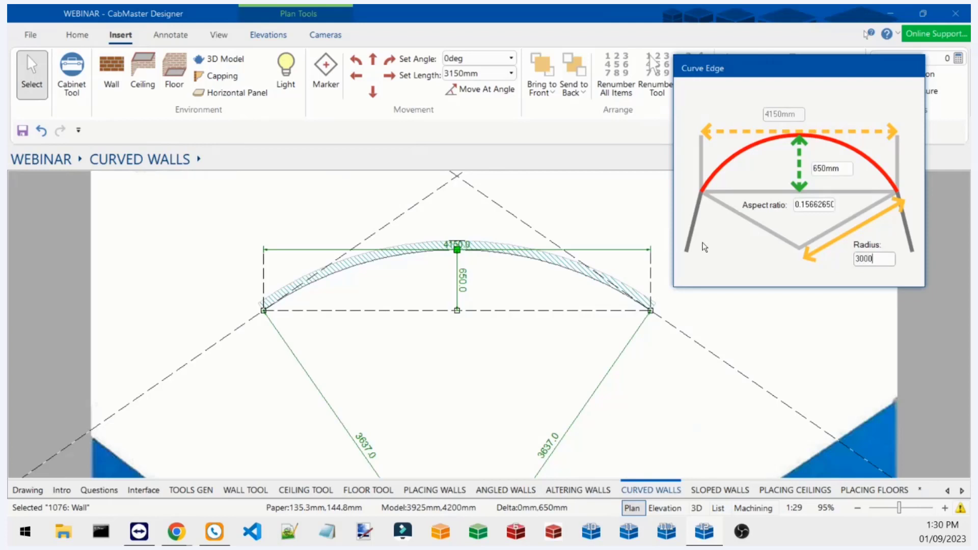
key(Return)
scroll(488, 327, down, 4)
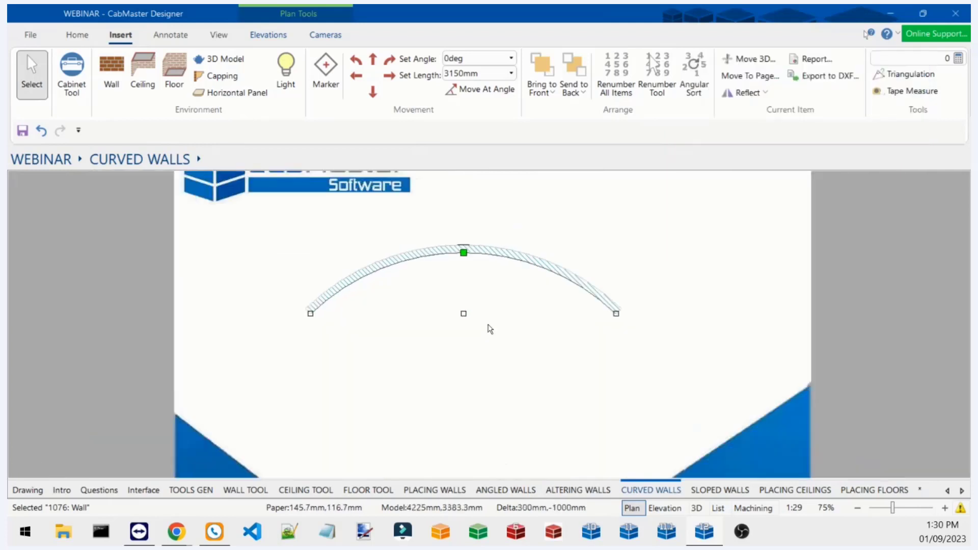
drag(469, 315, 607, 248)
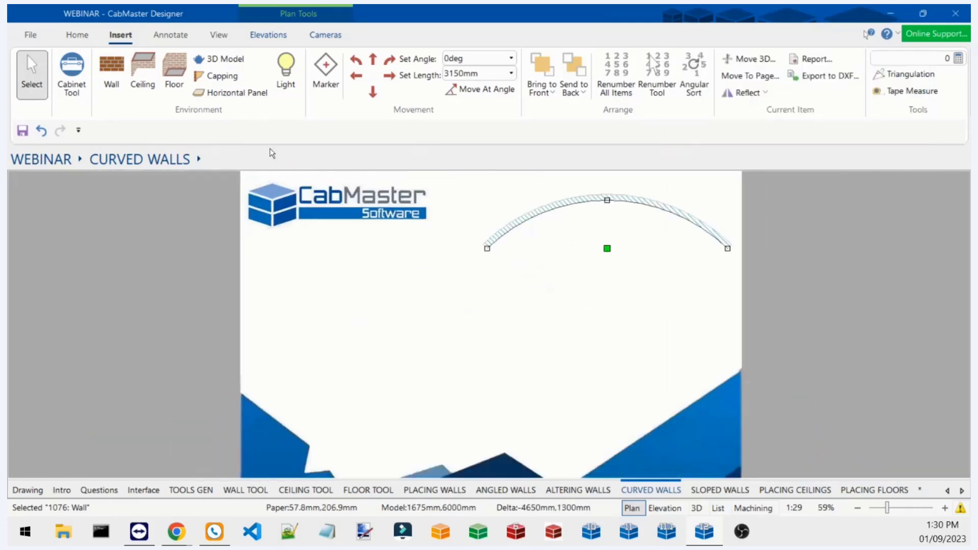
Draw an L-shaped wall below the logo with a 2850 mm horizontal segment and an 1800 mm segment running down from its right end.
click(122, 71)
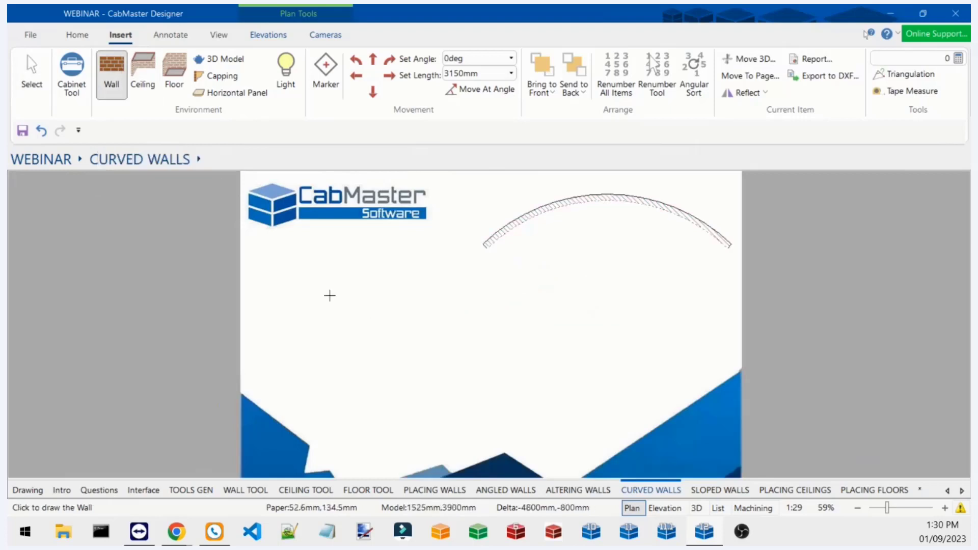
click(312, 295)
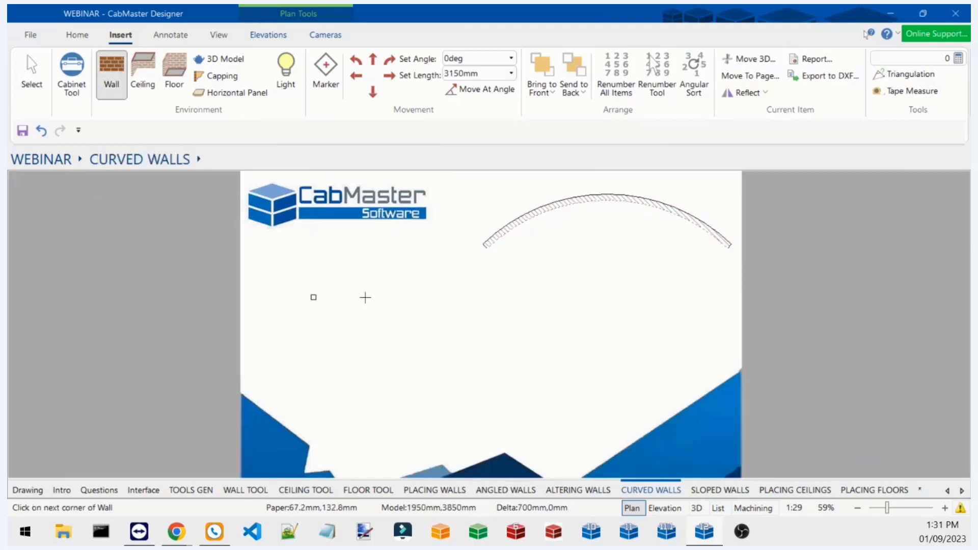
click(479, 294)
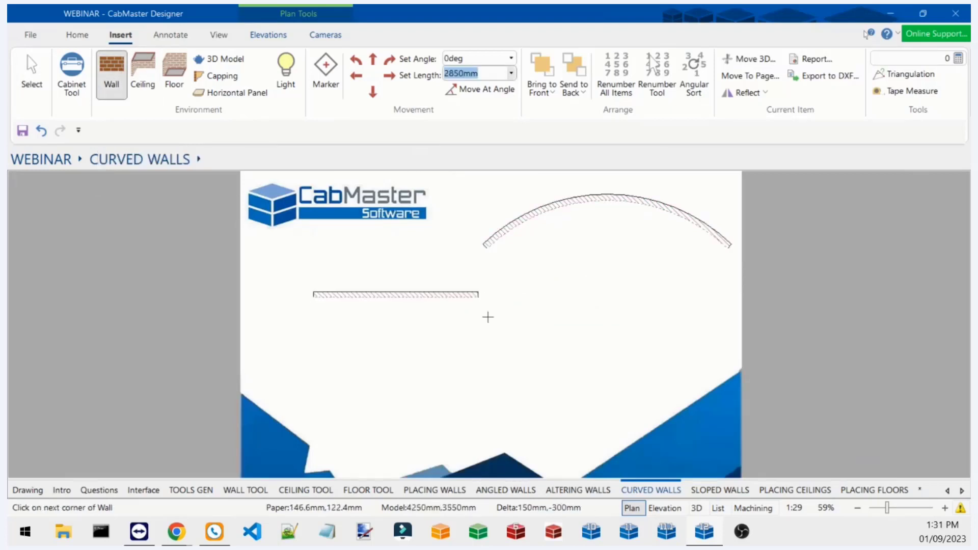
click(480, 402)
click(42, 96)
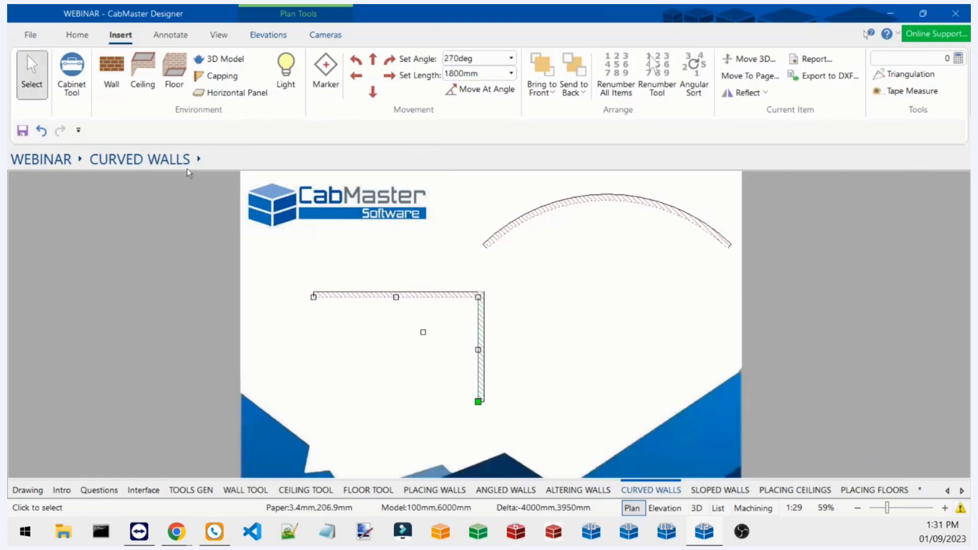
Fillet the L-shaped wall's corner into a large rounded curve joining both segments.
scroll(508, 296, up, 3)
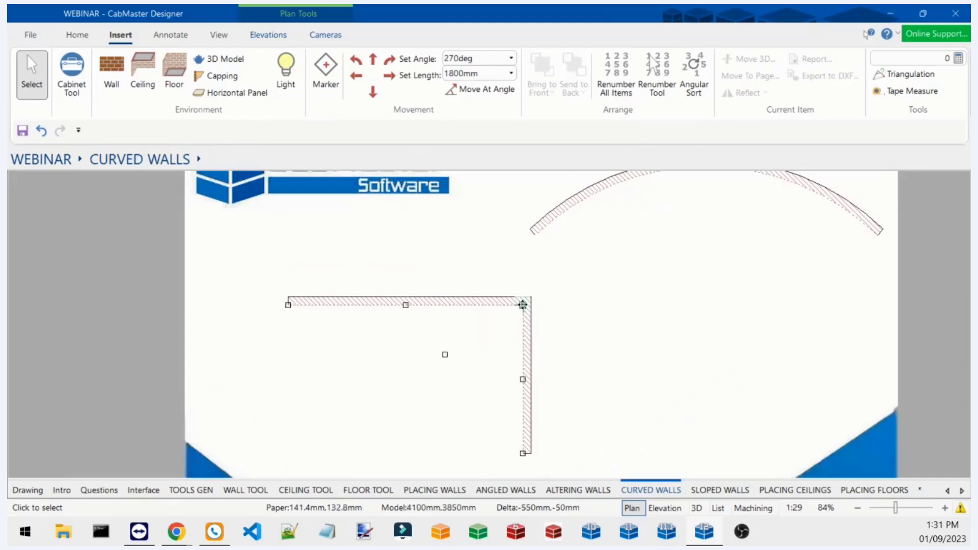
right_click(523, 304)
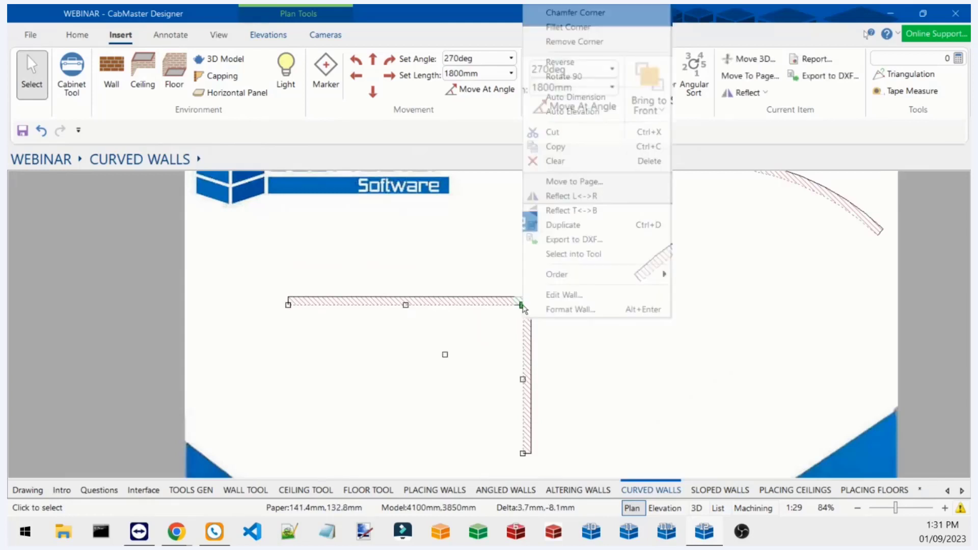
click(589, 28)
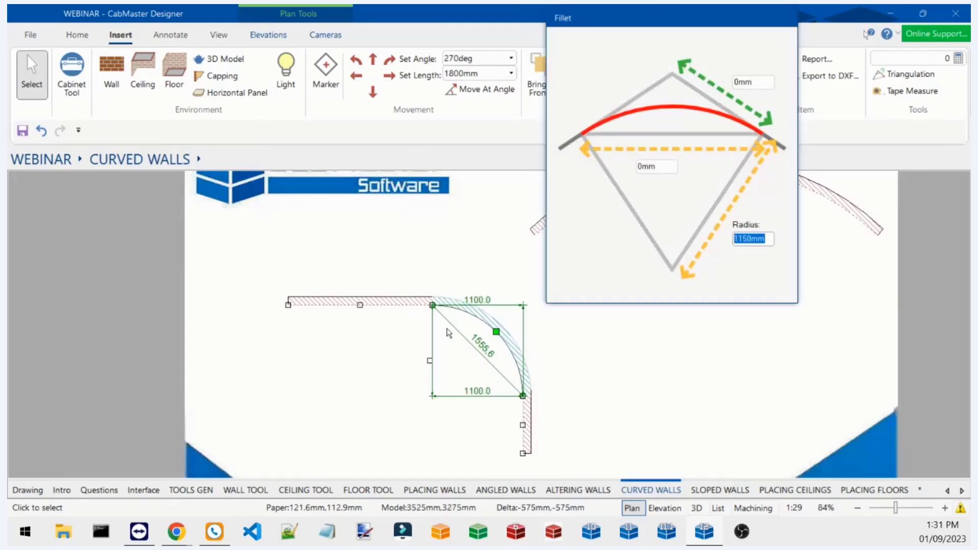
key(Return)
click(583, 367)
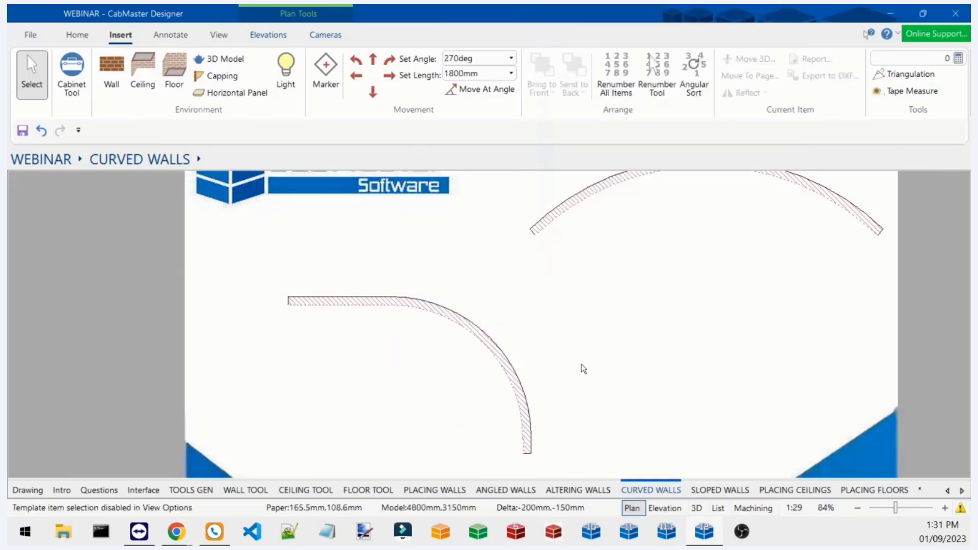
scroll(606, 342, down, 2)
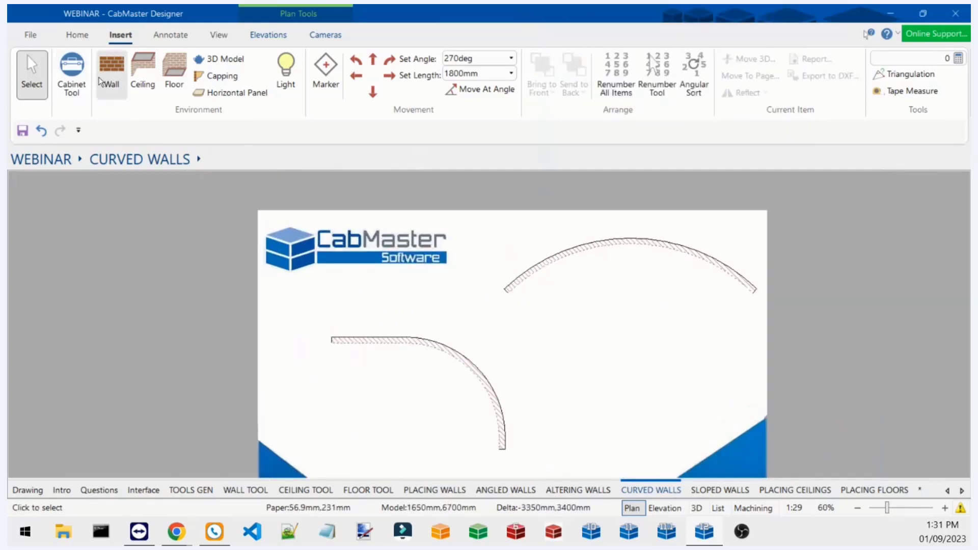
scroll(431, 321, down, 1)
scroll(508, 349, up, 2)
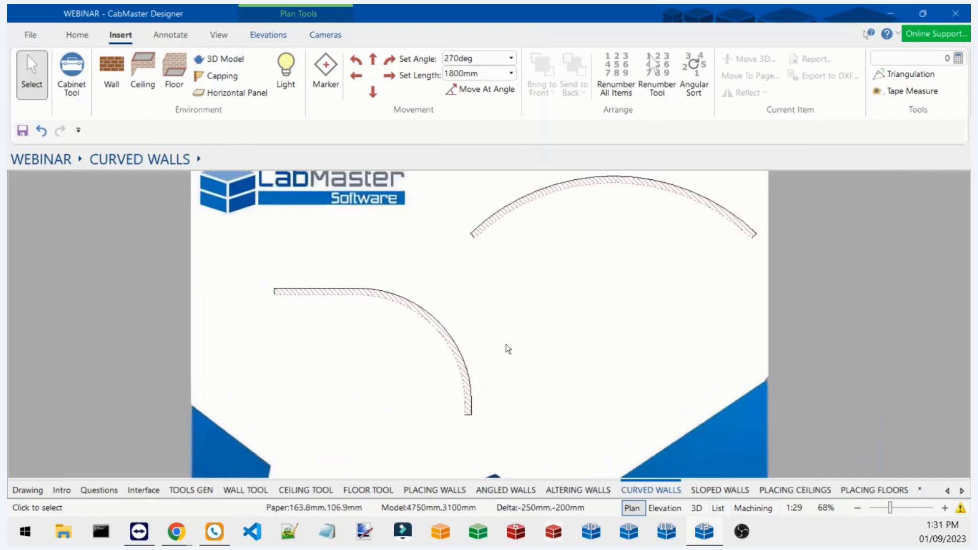
Draw a new straight horizontal wall about 3750 mm long beneath the arched wall.
click(111, 76)
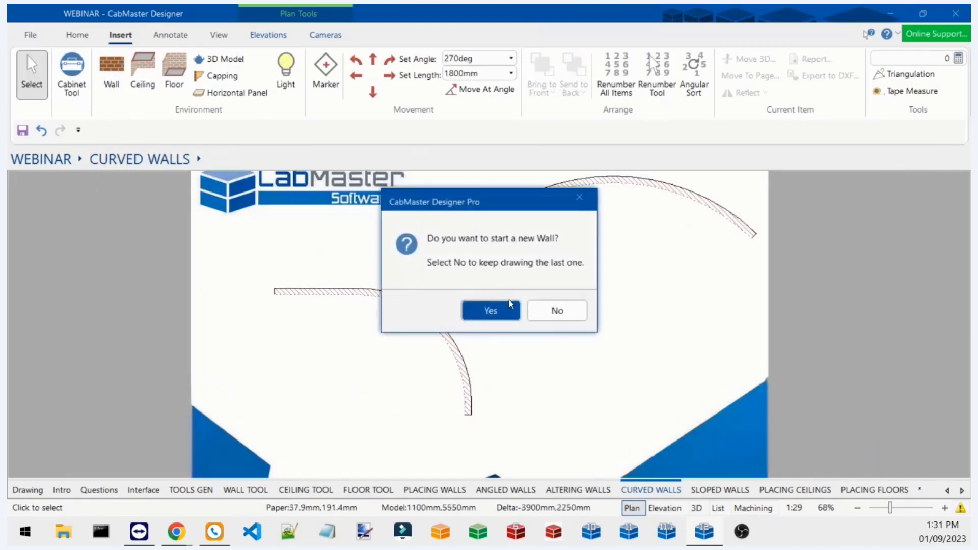
click(491, 307)
click(468, 294)
click(722, 300)
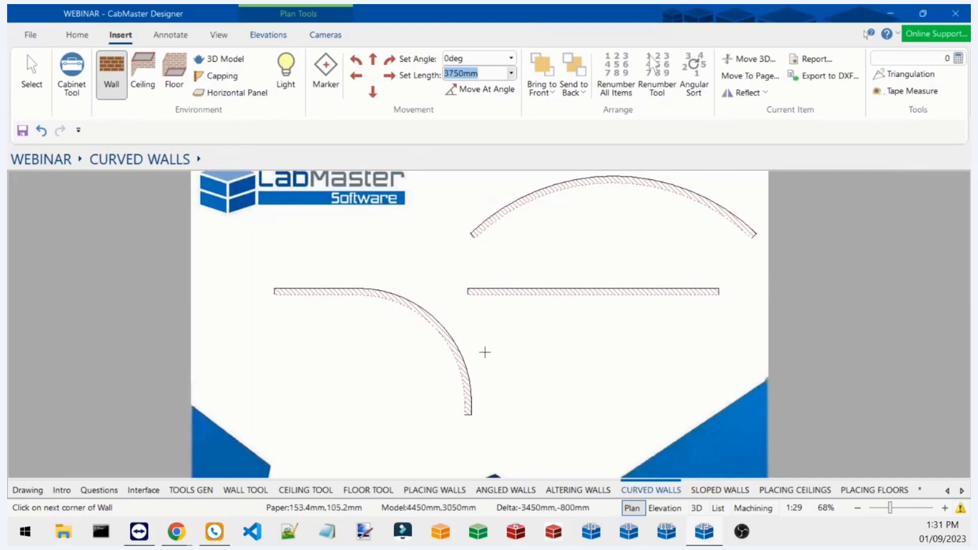
Draw a separate horizontal wall just below the 3750 mm wall, in two collinear segments, the second about 2100 mm long.
click(102, 87)
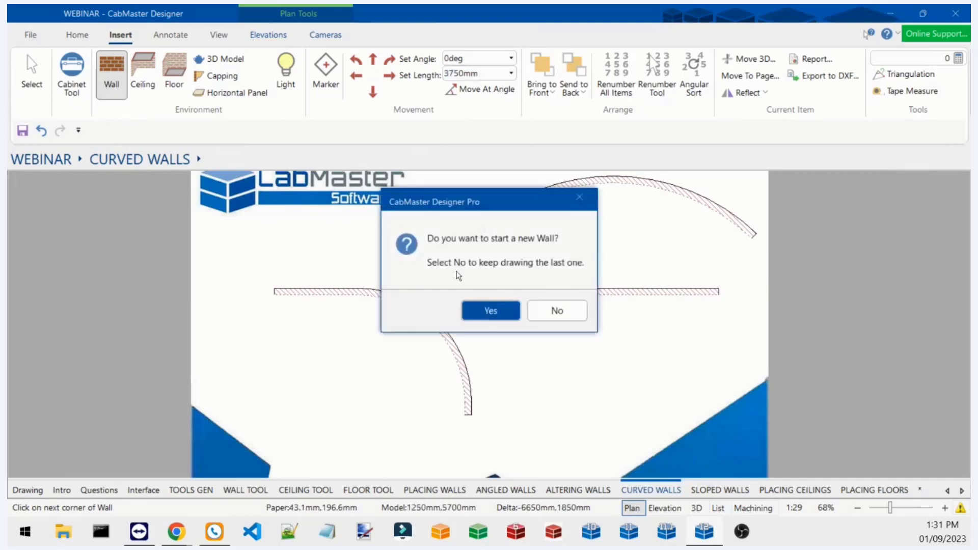
click(486, 313)
click(474, 340)
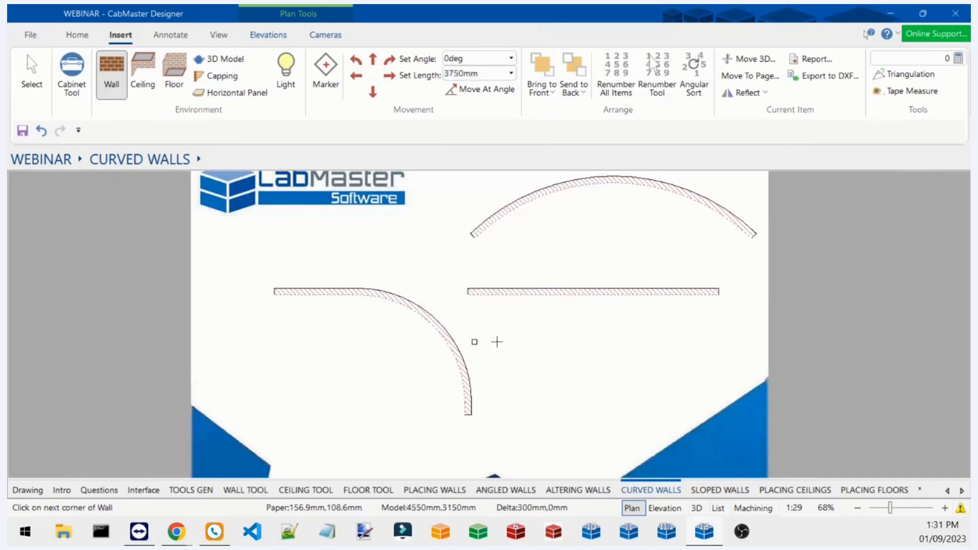
click(732, 339)
click(34, 65)
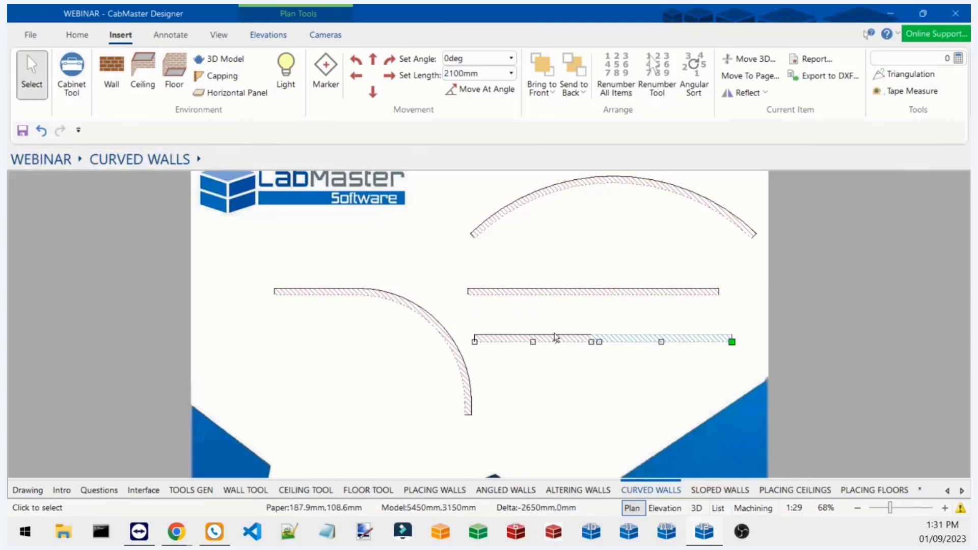
Add a corner near the middle of the upper straight wall, about 1800 mm from its left end.
scroll(554, 337, up, 3)
click(616, 274)
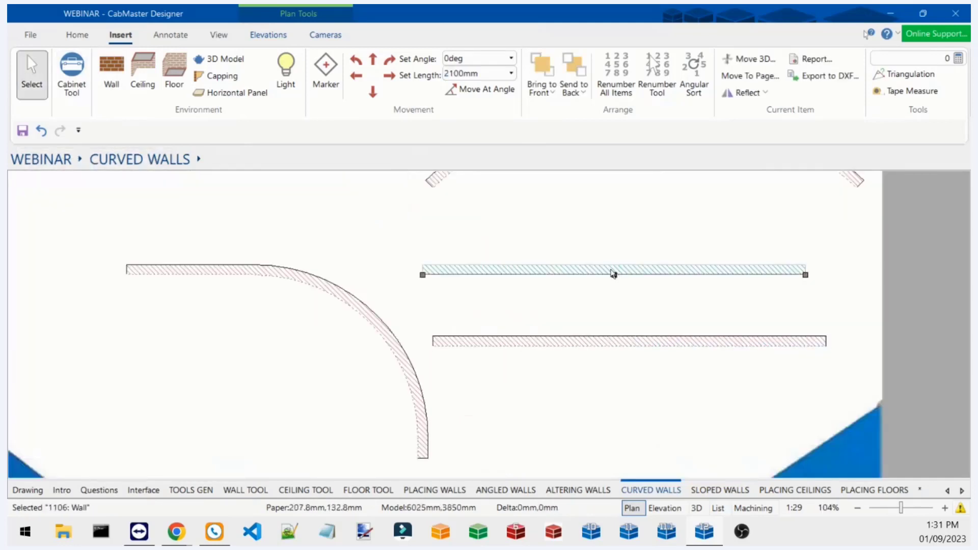
right_click(616, 275)
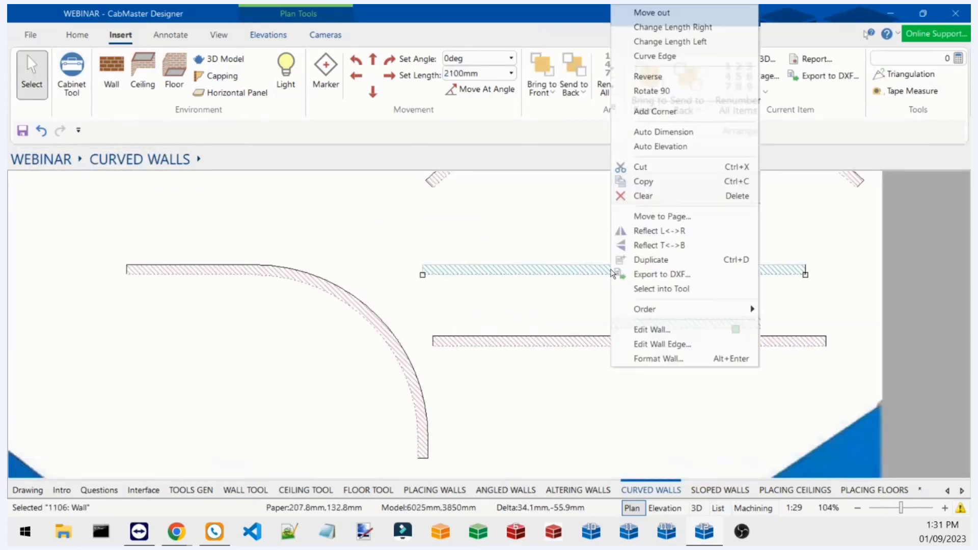
click(661, 112)
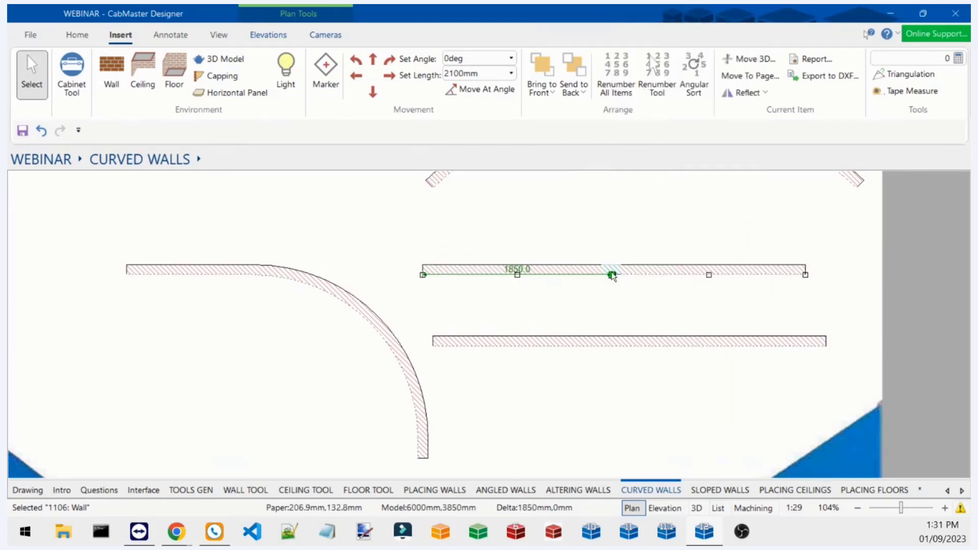
mouse_move(613, 277)
mouse_down()
mouse_move(575, 275)
mouse_move(610, 278)
mouse_up()
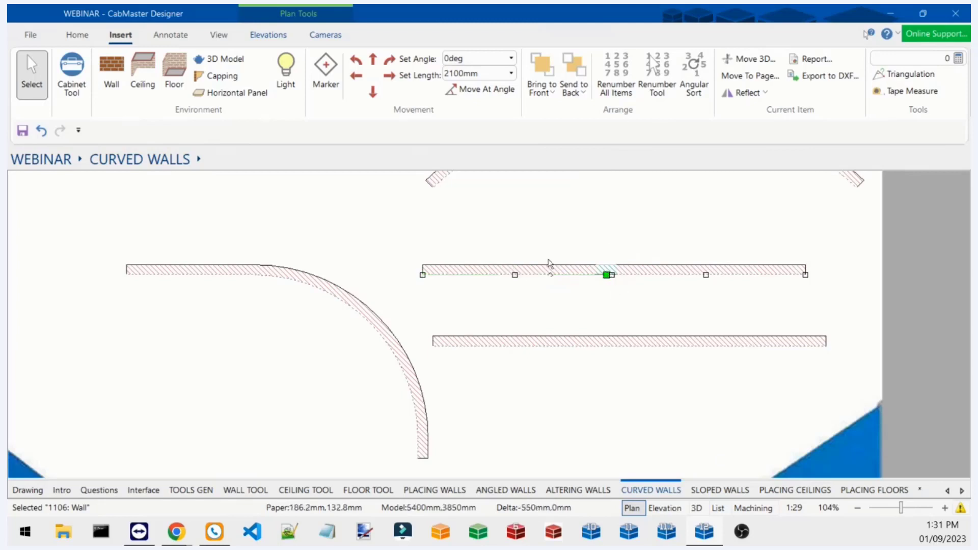
Curve the left segment of the split wall upward with a rise of about 500 mm.
click(514, 275)
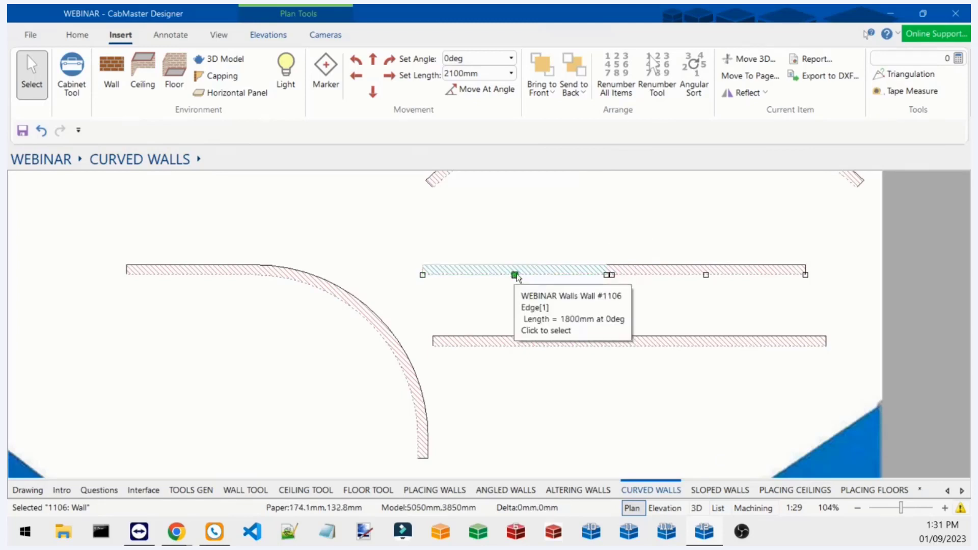
right_click(515, 276)
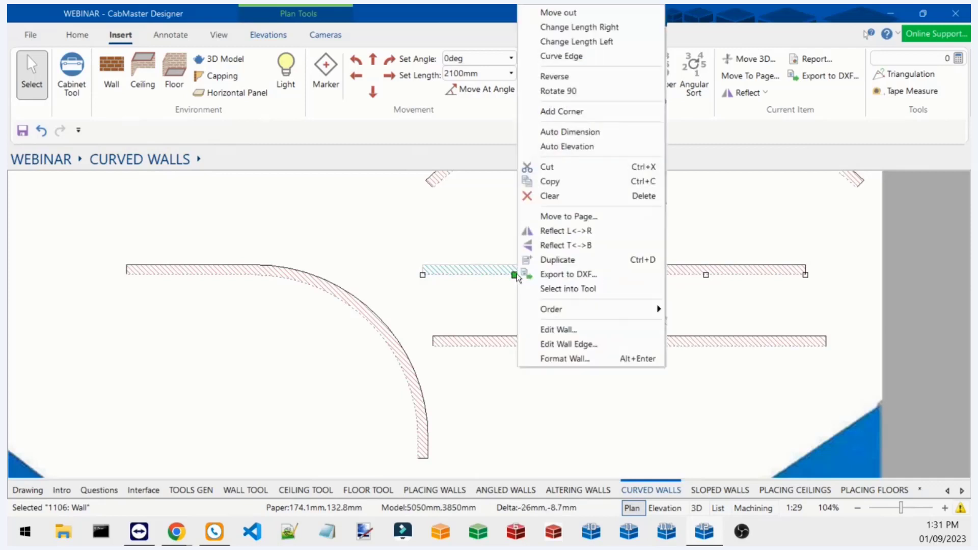
click(580, 60)
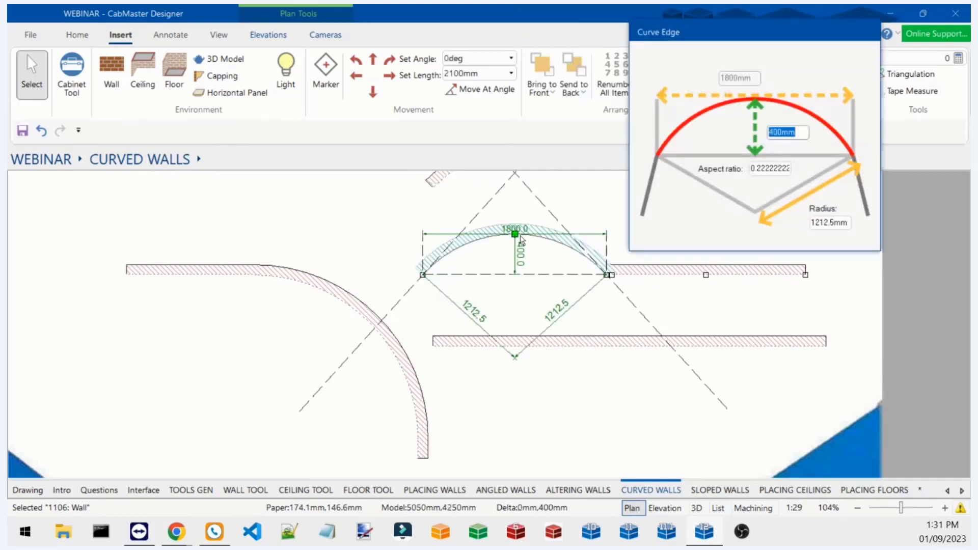
click(522, 229)
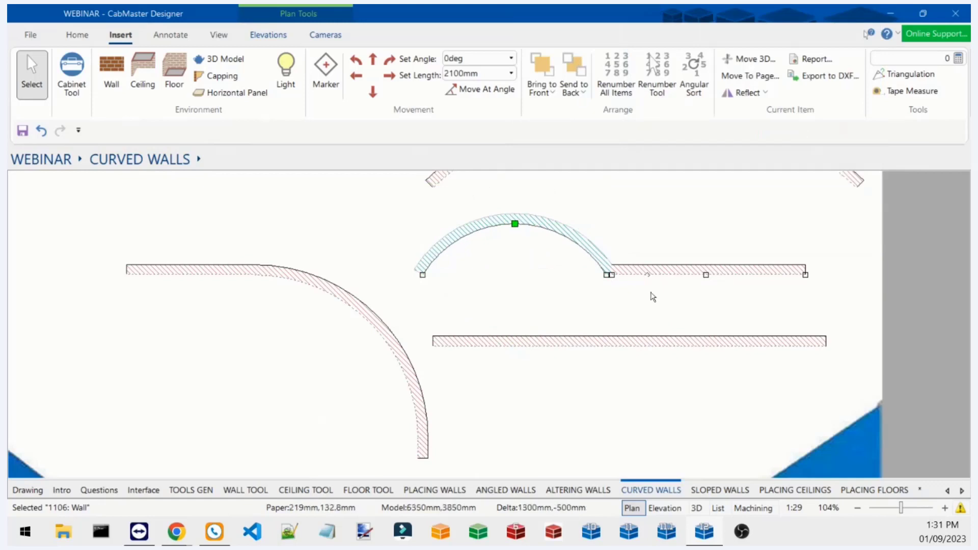
Curve the right segment of the split wall downward by about 450 mm to form an S-shaped wall.
click(705, 275)
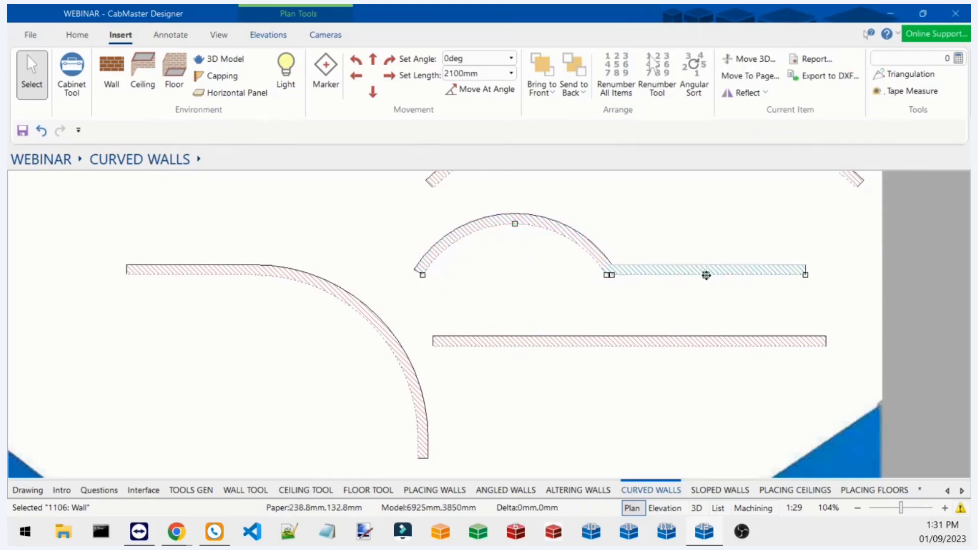
right_click(705, 275)
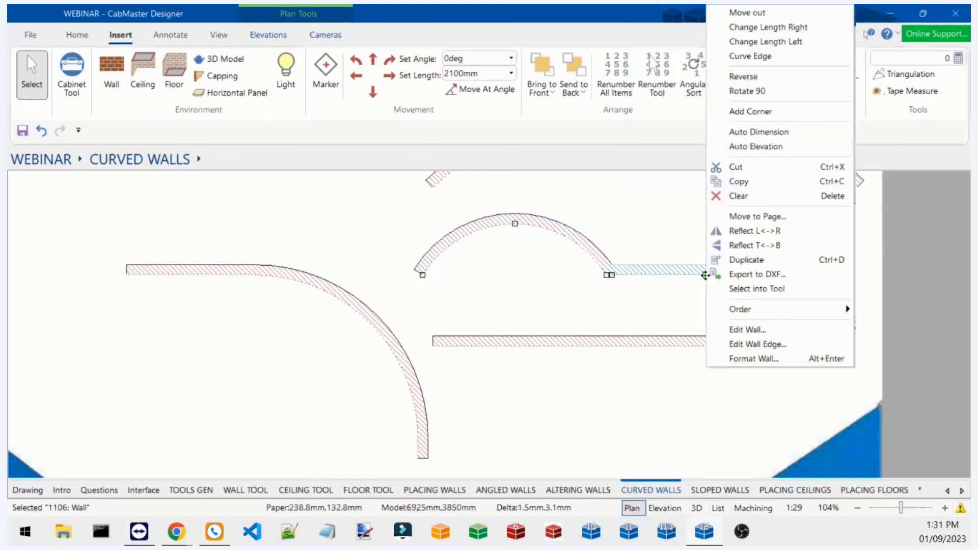
click(751, 56)
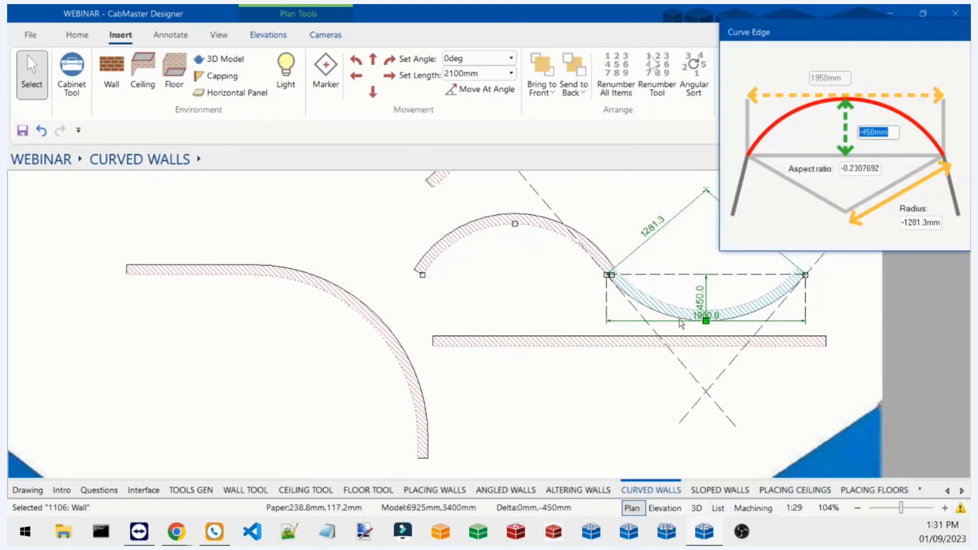
click(684, 327)
click(742, 341)
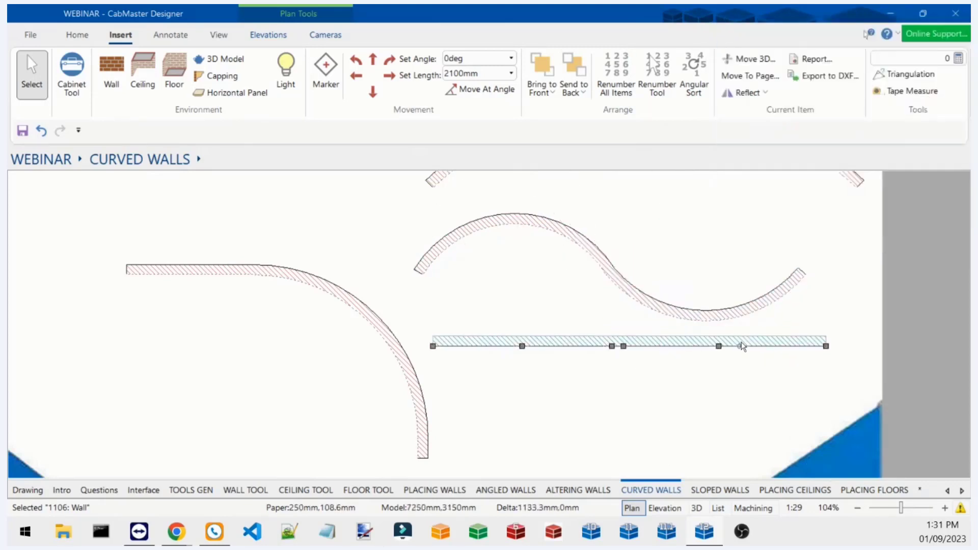
Draw a stepped wall left of the rounded L-shaped wall: one segment down, about 1600 mm right, then about 850 mm down.
scroll(742, 342, down, 3)
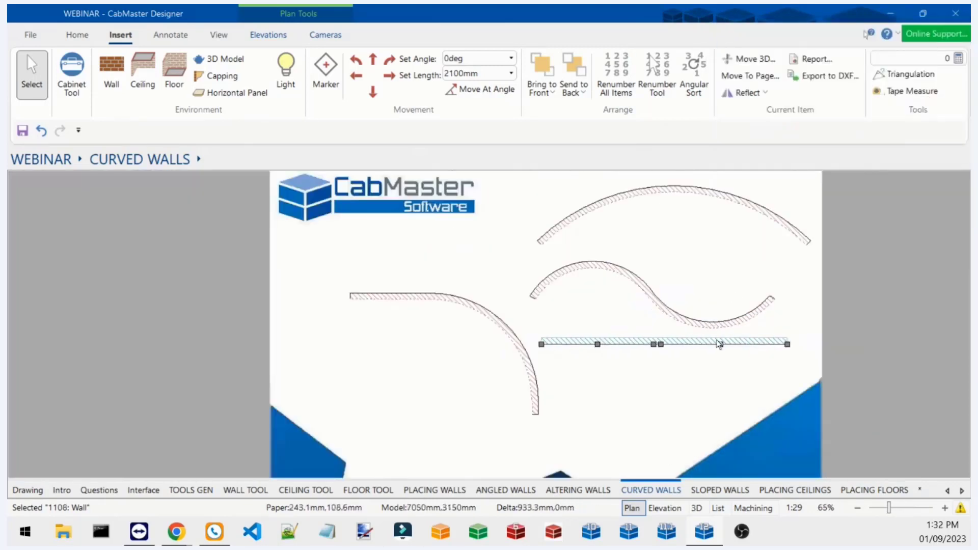
scroll(784, 306, down, 2)
scroll(783, 305, up, 2)
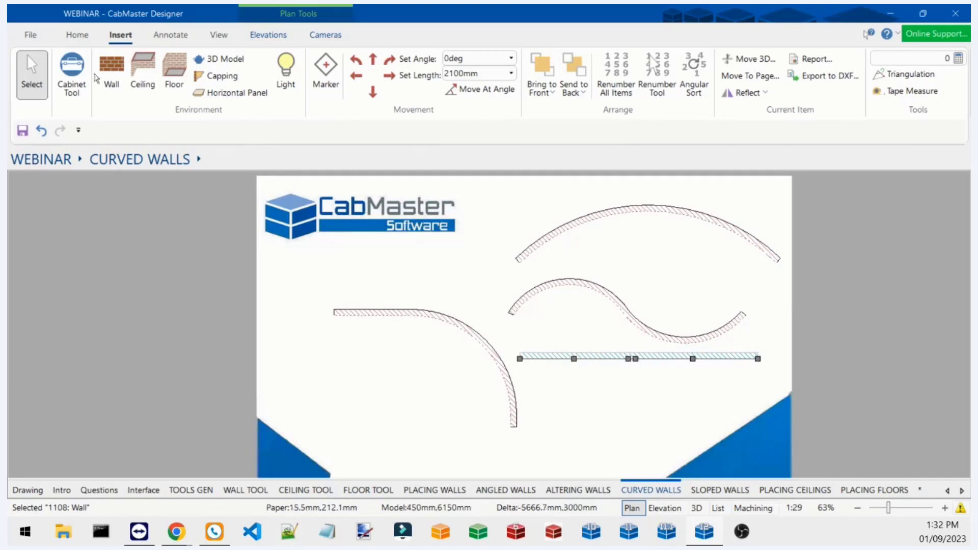
click(111, 72)
click(491, 309)
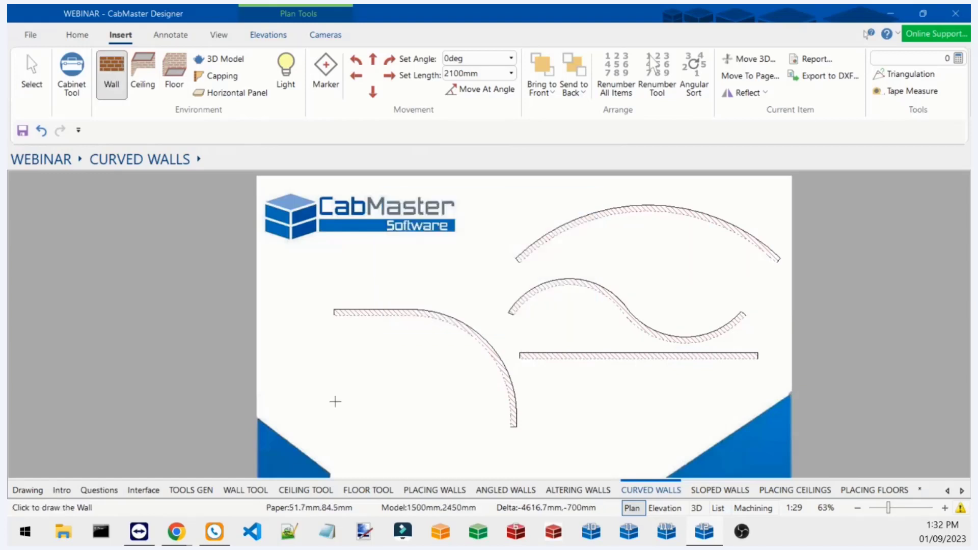
click(279, 322)
click(286, 395)
click(379, 395)
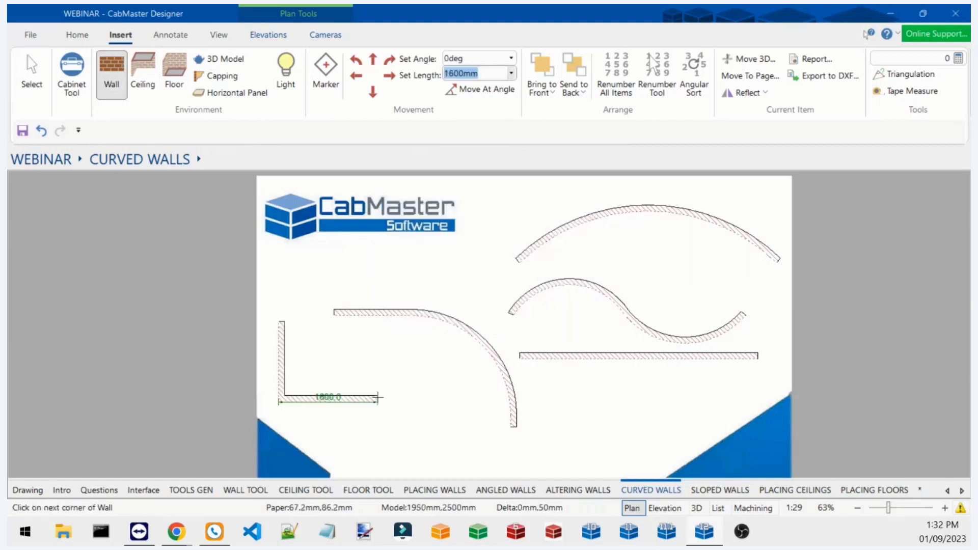
click(383, 452)
scroll(352, 365, down, 1)
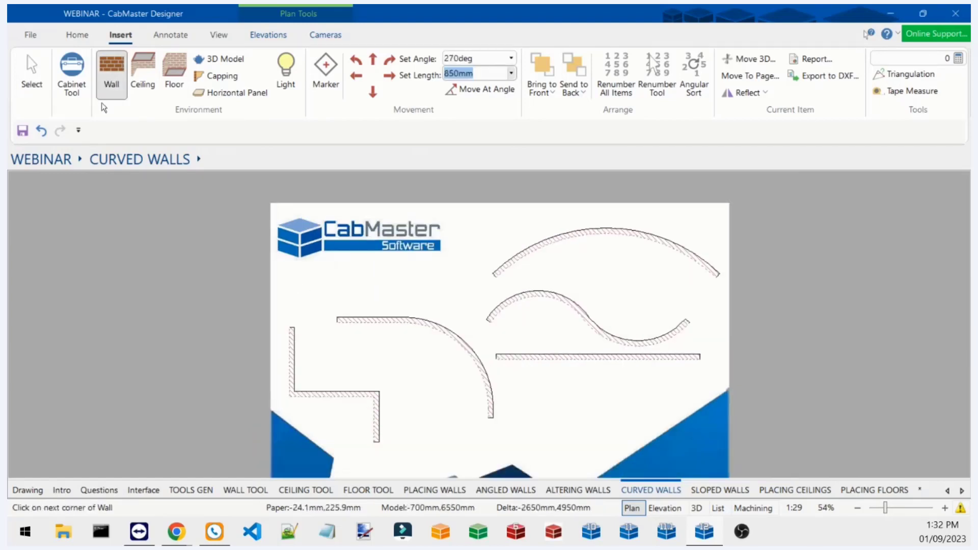
key(Escape)
Fillet the stepped wall's lower-left corner into a rounded curve.
scroll(267, 386, up, 3)
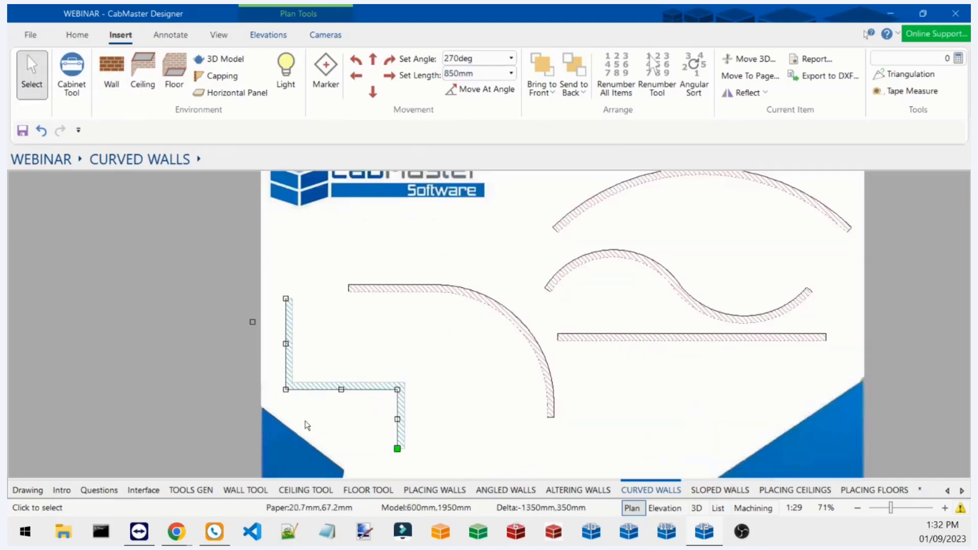
right_click(282, 386)
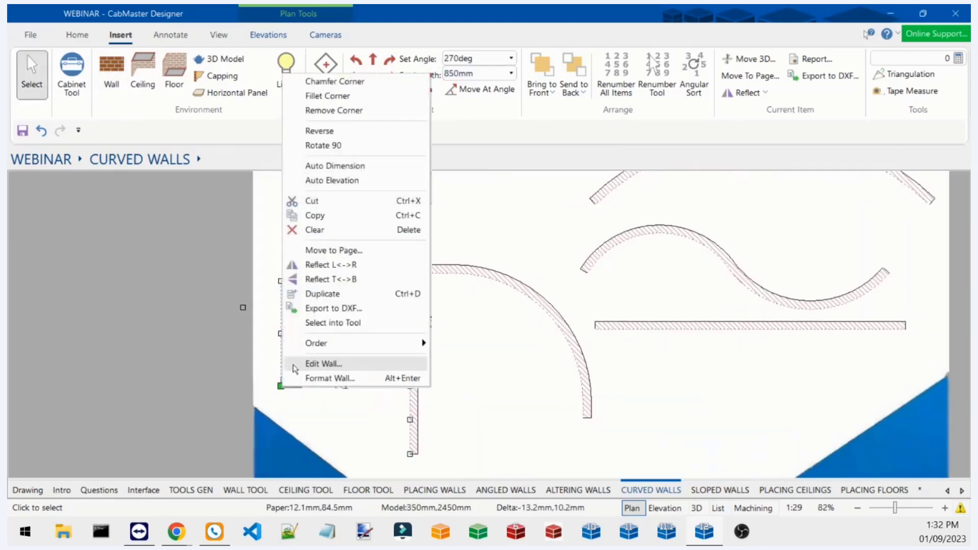
click(329, 95)
key(Return)
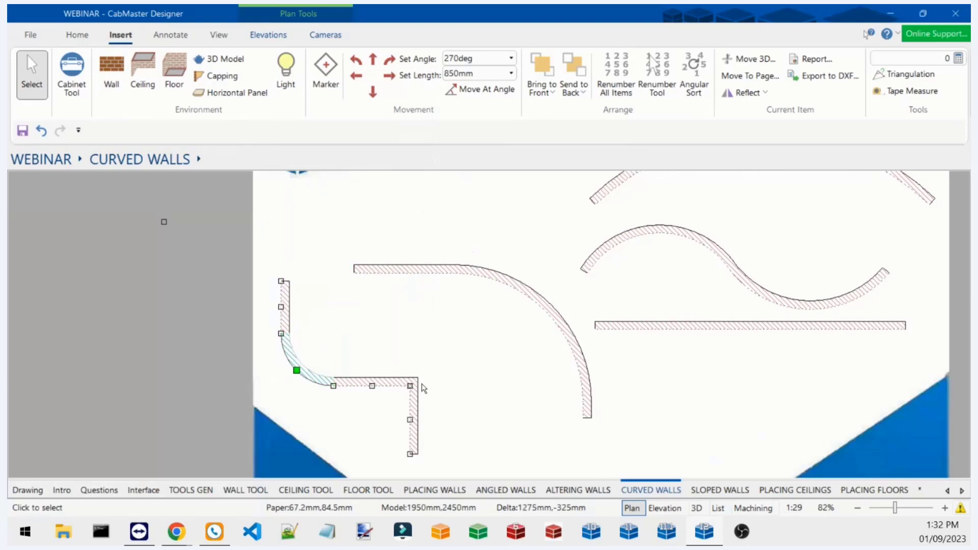
Fillet the stepped wall's remaining corner with a 400 mm radius.
right_click(410, 387)
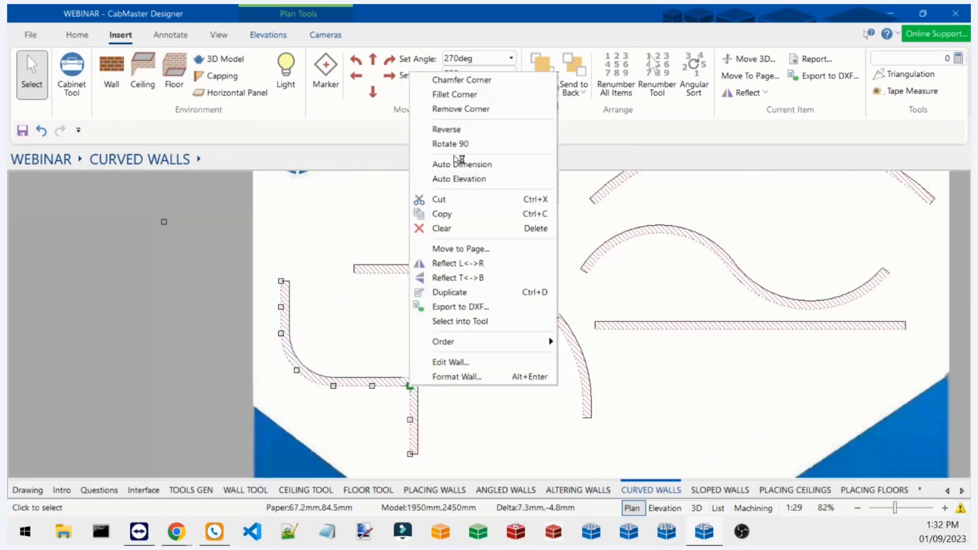
click(453, 95)
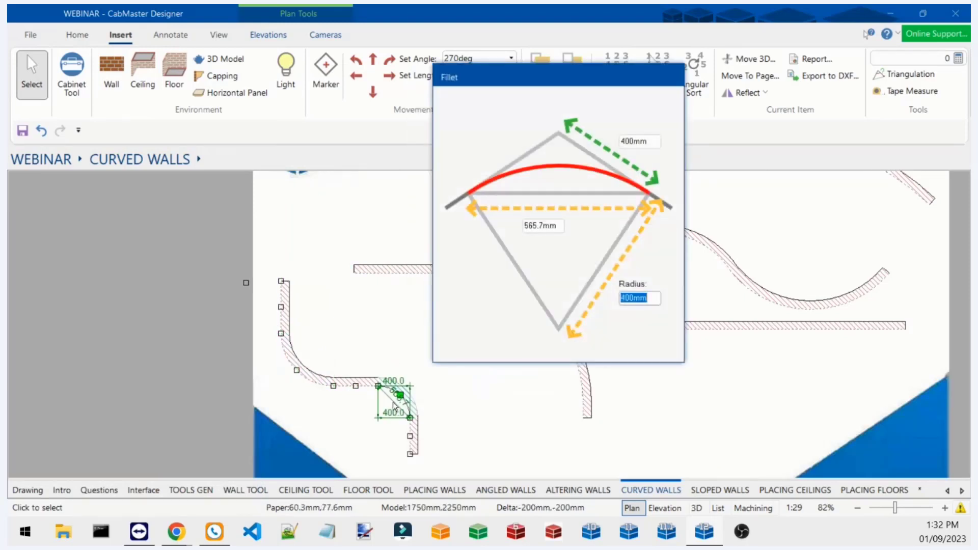
key(Return)
click(468, 415)
Open the SLOPED WALLS page and activate the wall tool with the Edit Wall Height preset.
scroll(469, 415, down, 3)
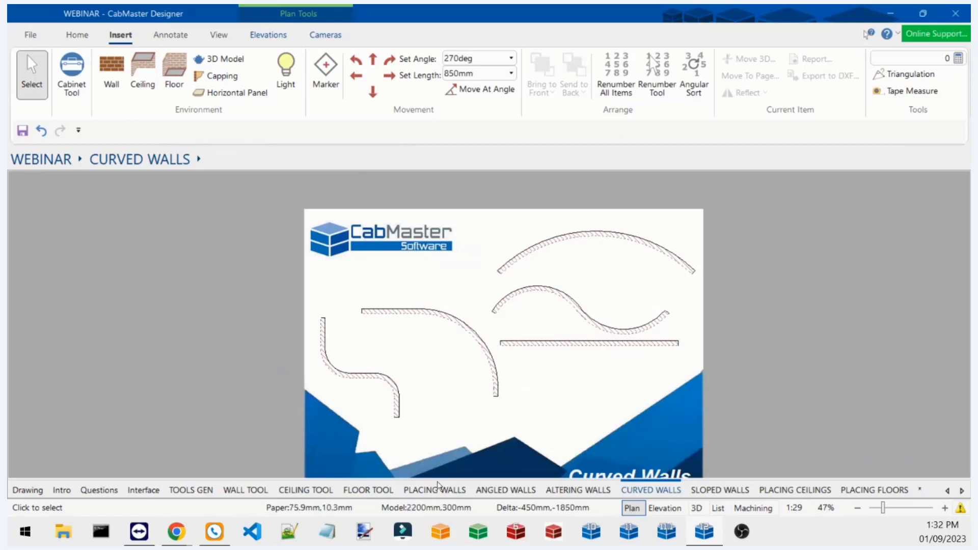
click(725, 492)
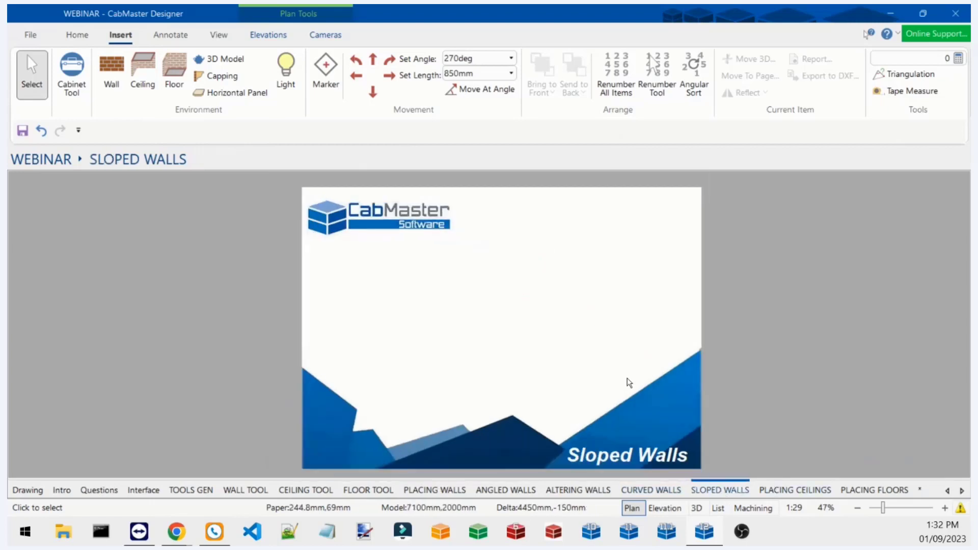
right_click(111, 63)
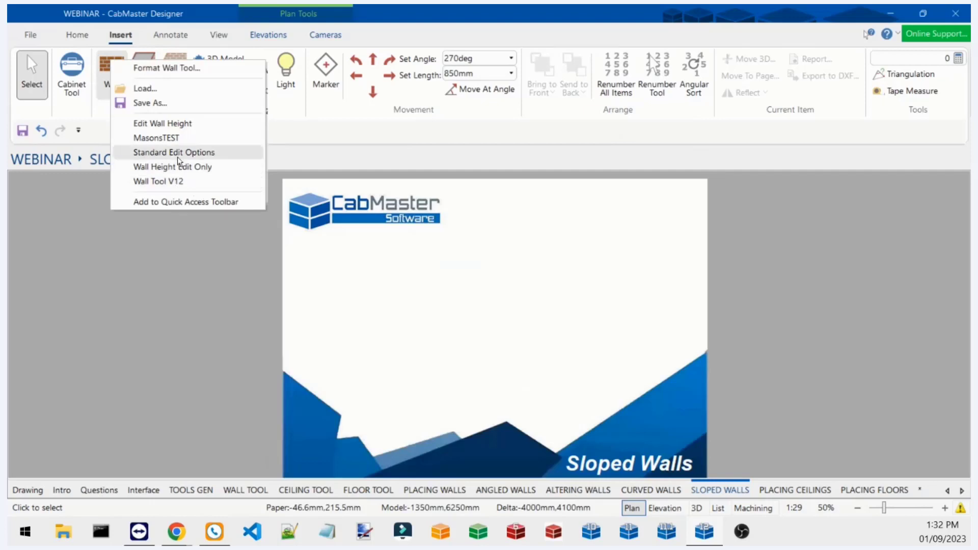
click(183, 126)
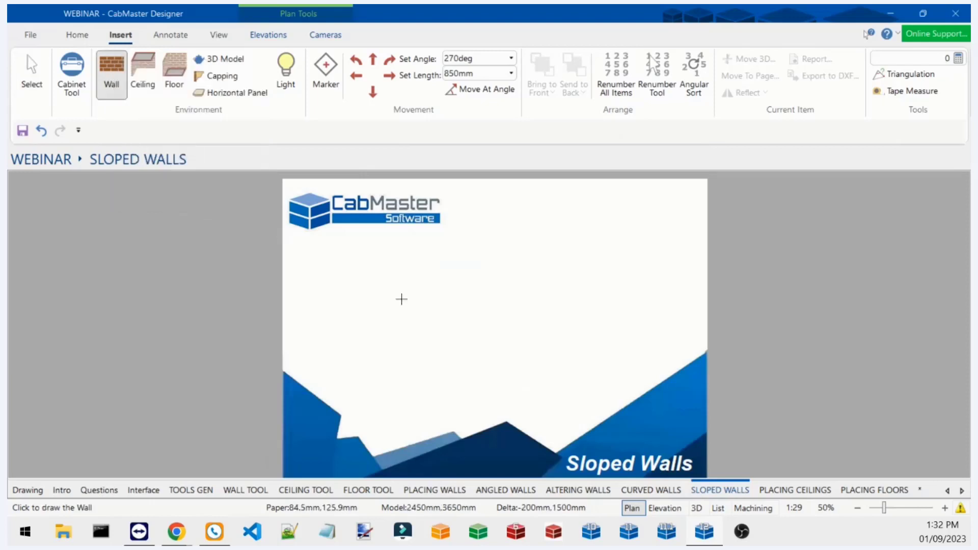
Draw a straight horizontal wall about 4700 mm long below the logo on the SLOPED WALLS page.
click(352, 286)
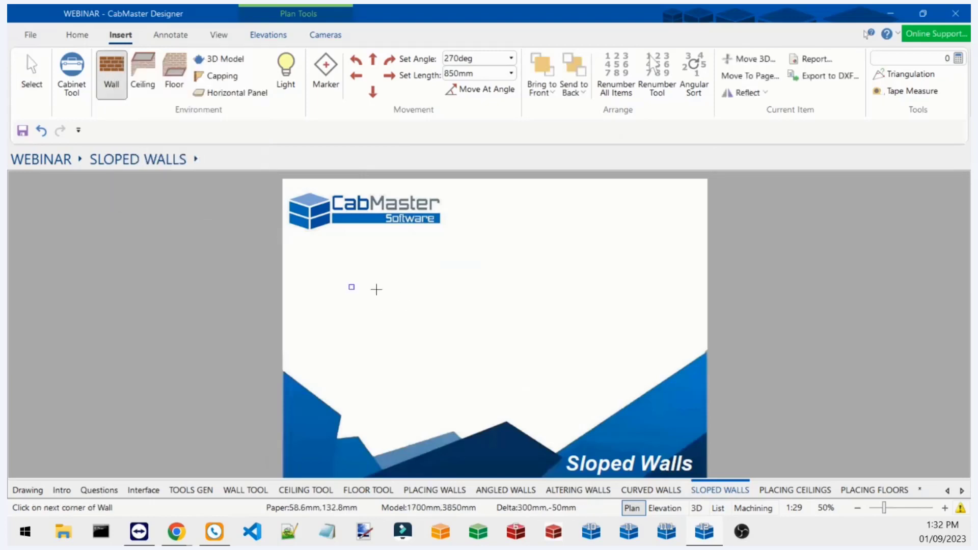
click(583, 285)
key(Escape)
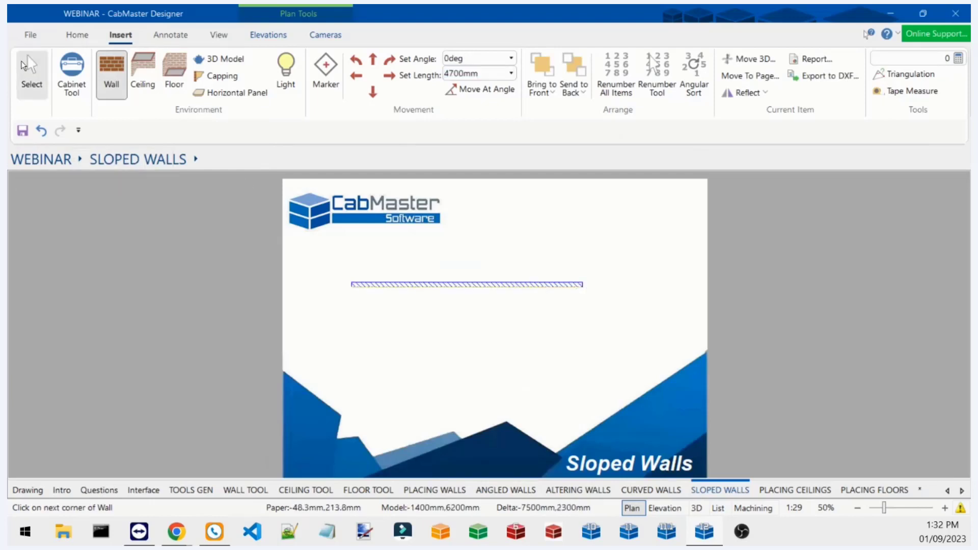
Open the properties of the 4700 mm wall and show its height settings beside the 3D preview.
scroll(443, 254, up, 2)
click(480, 301)
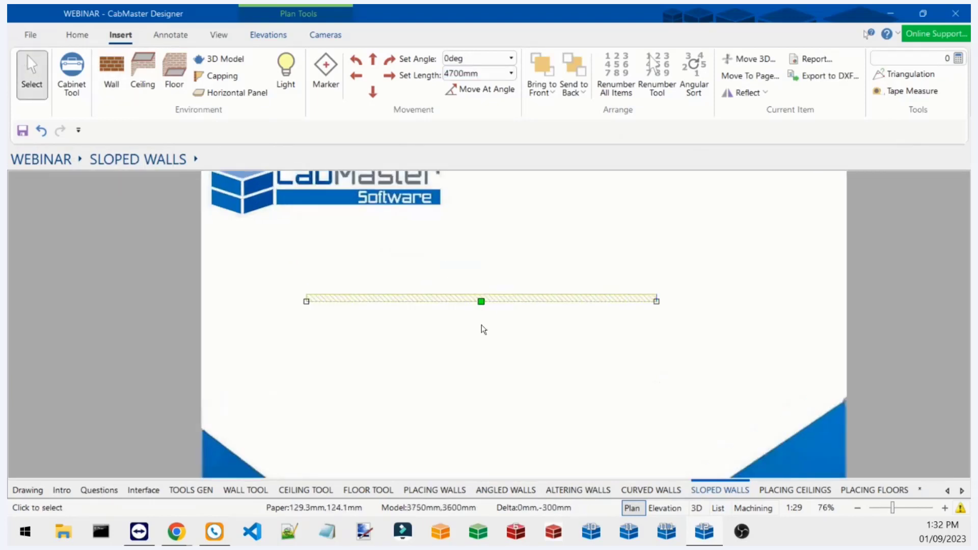
double_click(479, 302)
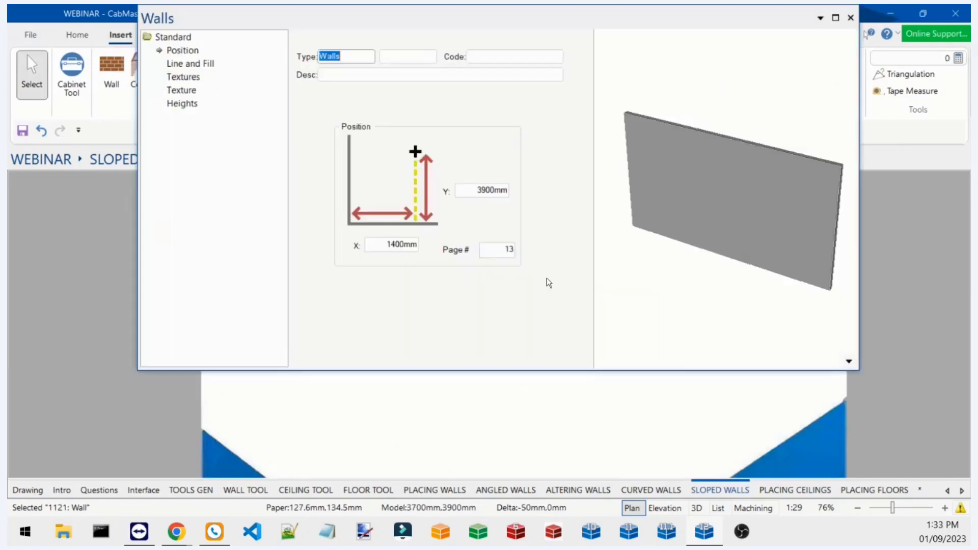
drag(397, 23, 402, 108)
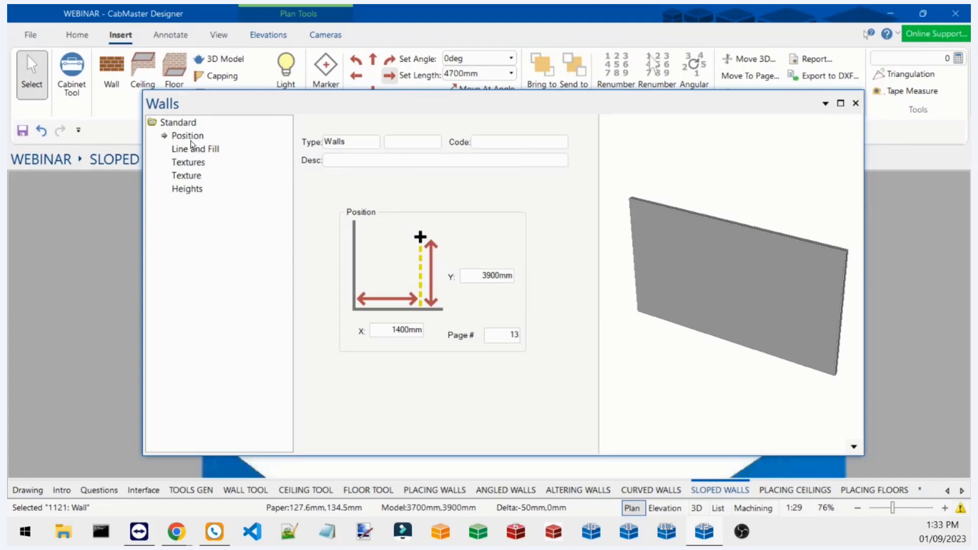
click(198, 192)
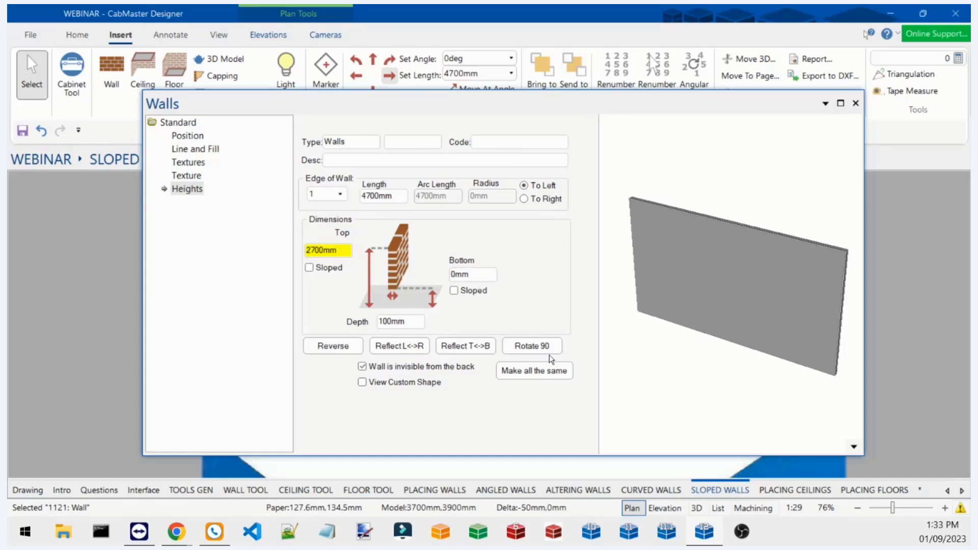
drag(752, 229, 743, 252)
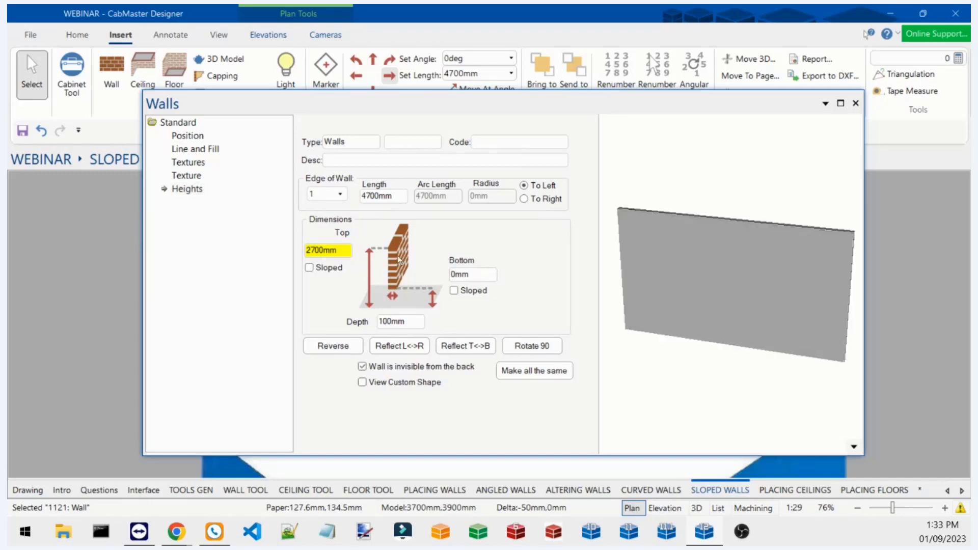
Make the wall's top edge sloped, set its starting top height to 600 mm and close the properties.
click(309, 268)
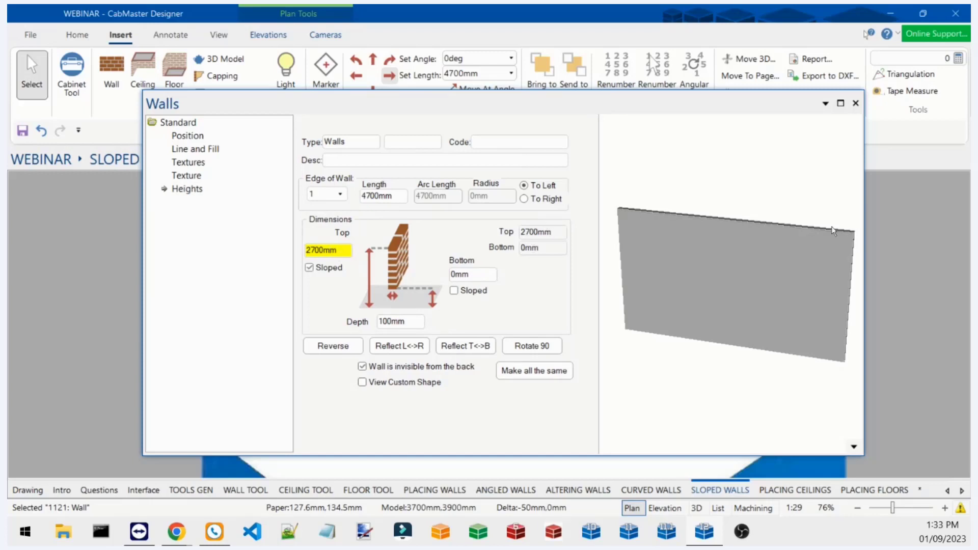
scroll(795, 249, down, 3)
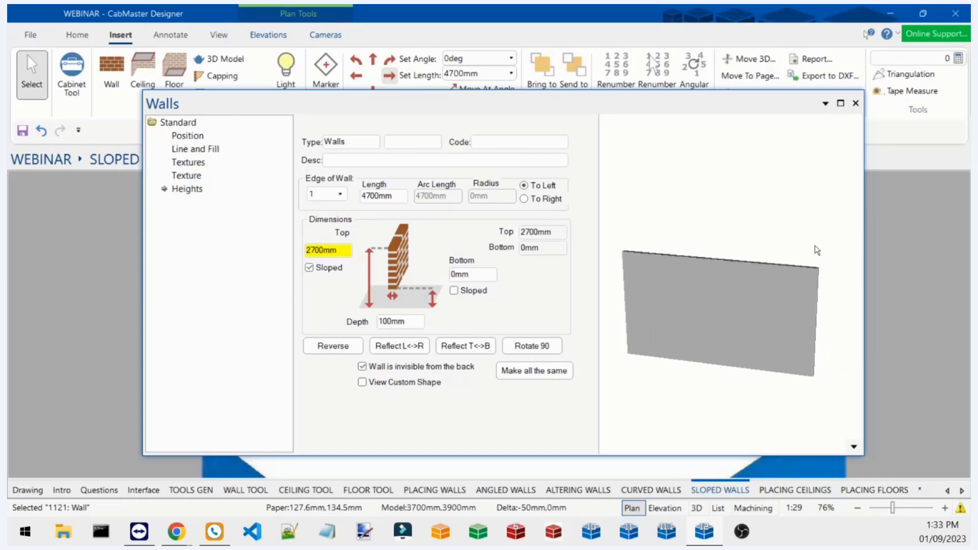
drag(344, 249, 272, 253)
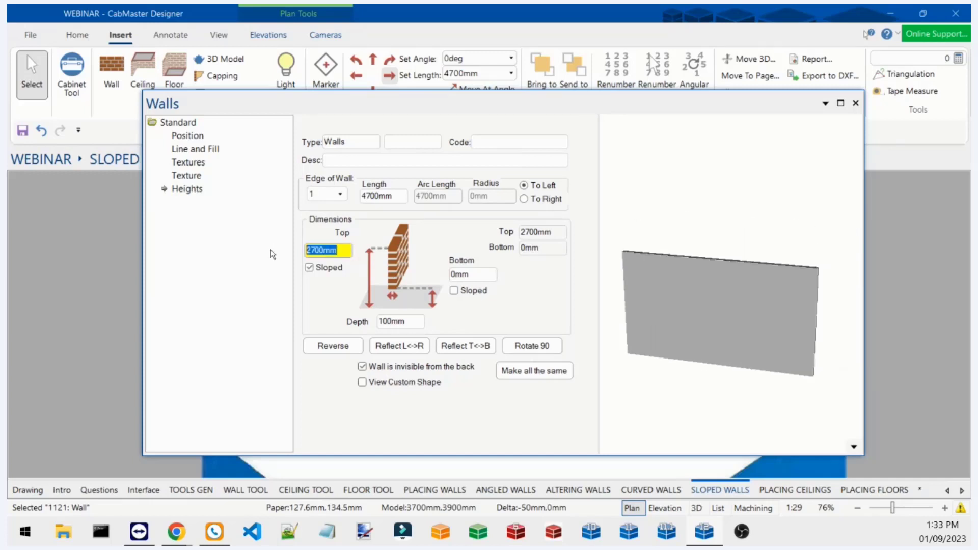
text(600)
key(Tab)
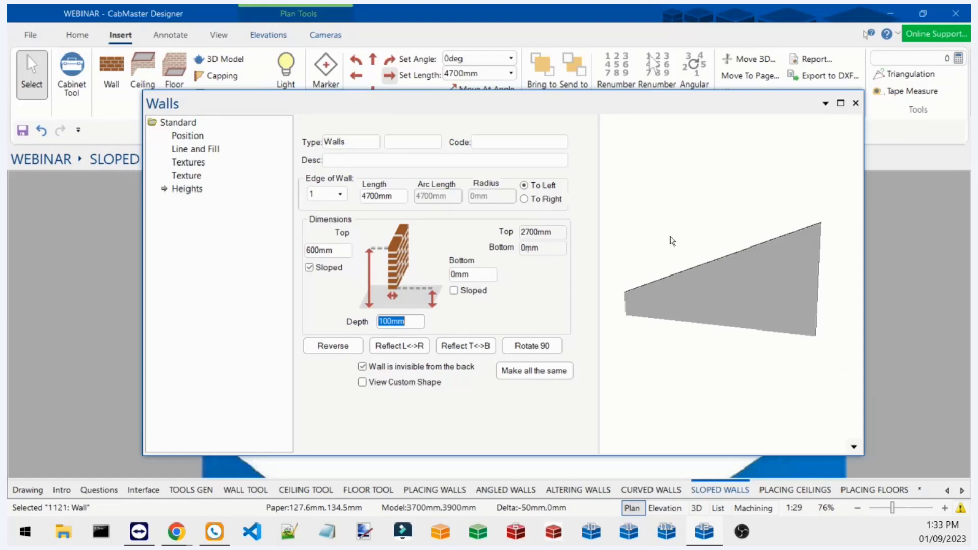
click(855, 104)
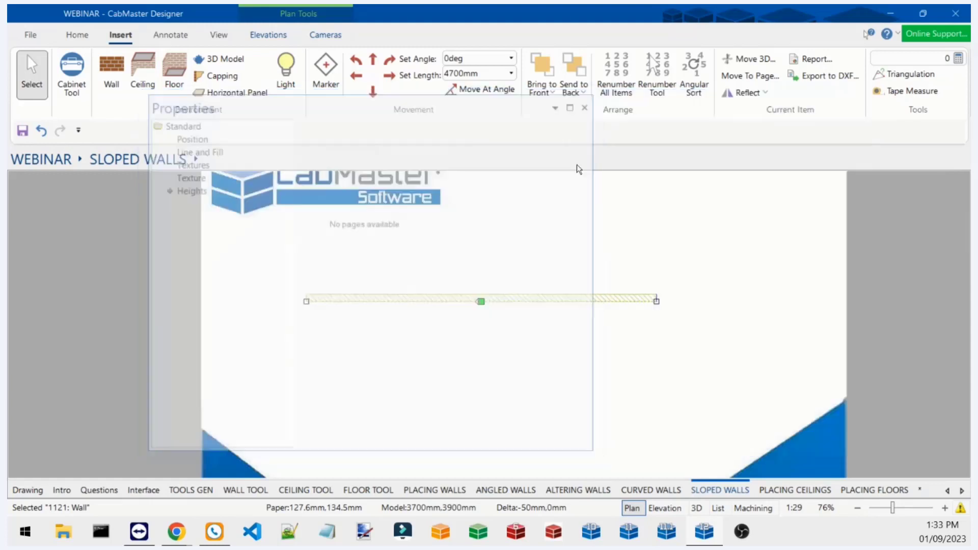
Draw a new straight horizontal wall below the first one, with two segments about 2300 mm and 2550 mm long.
click(112, 72)
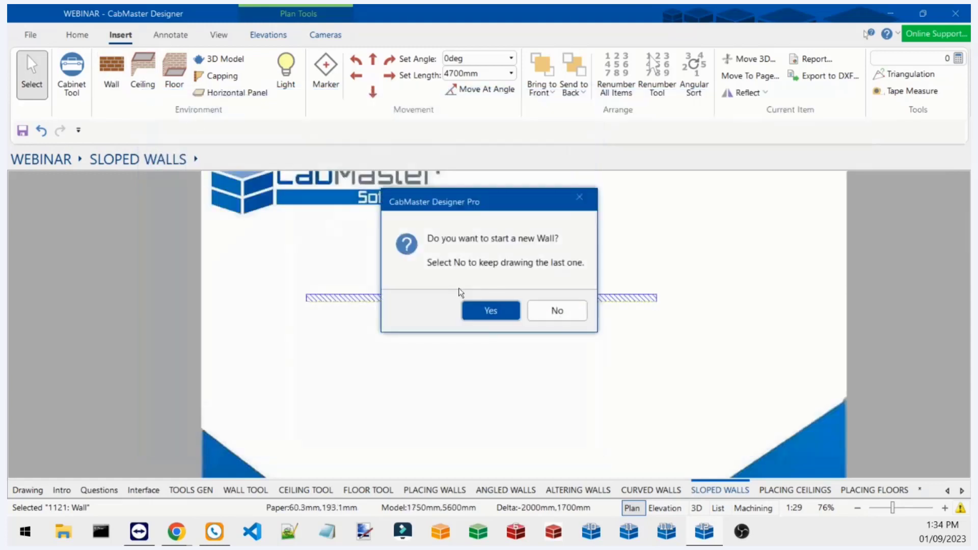
click(473, 318)
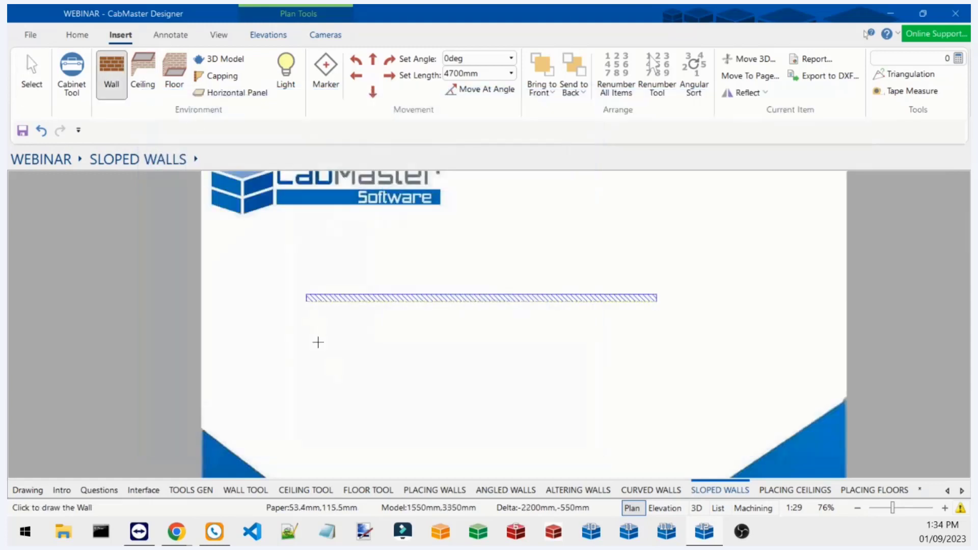
click(291, 365)
click(460, 365)
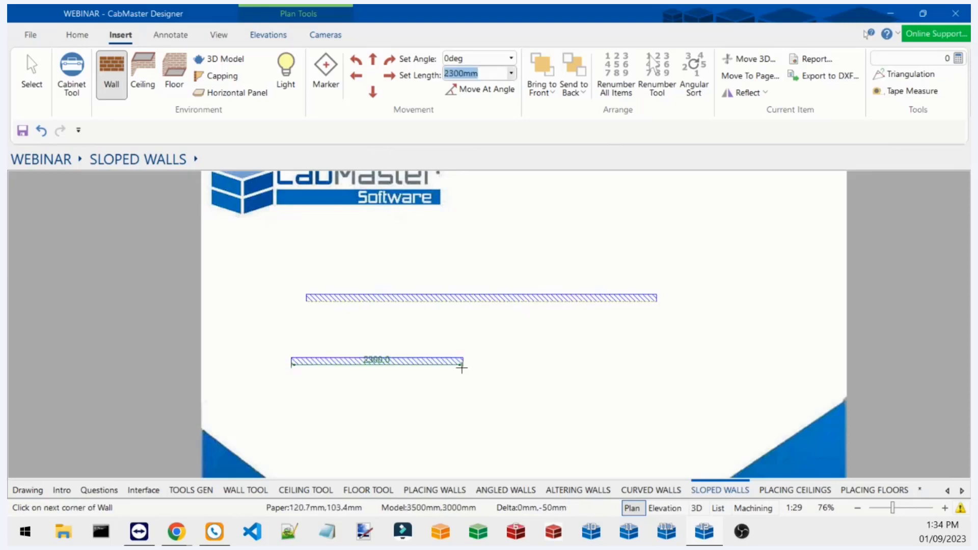
click(652, 367)
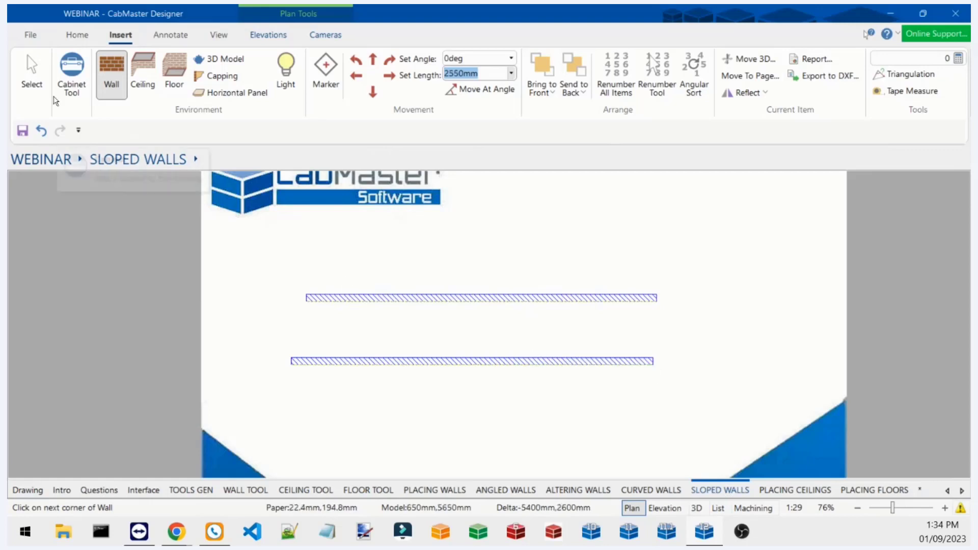
click(32, 81)
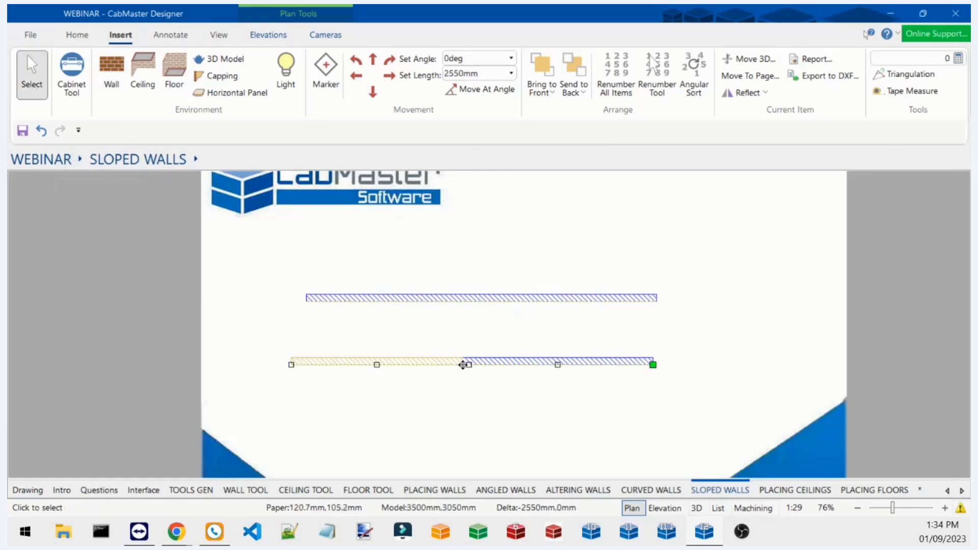
Open the two-segment wall's height properties, select edge 2 and set the preview to 3D Hidden.
double_click(462, 365)
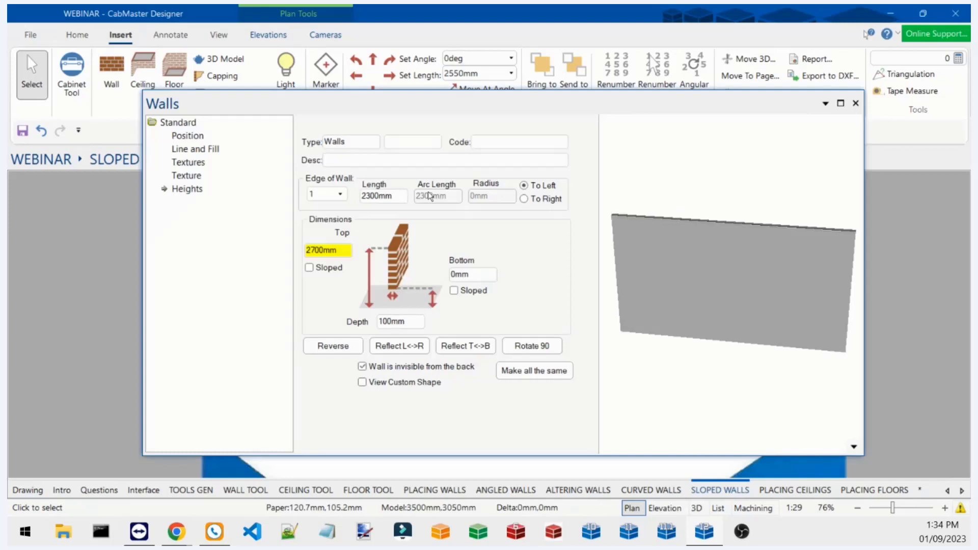
click(340, 194)
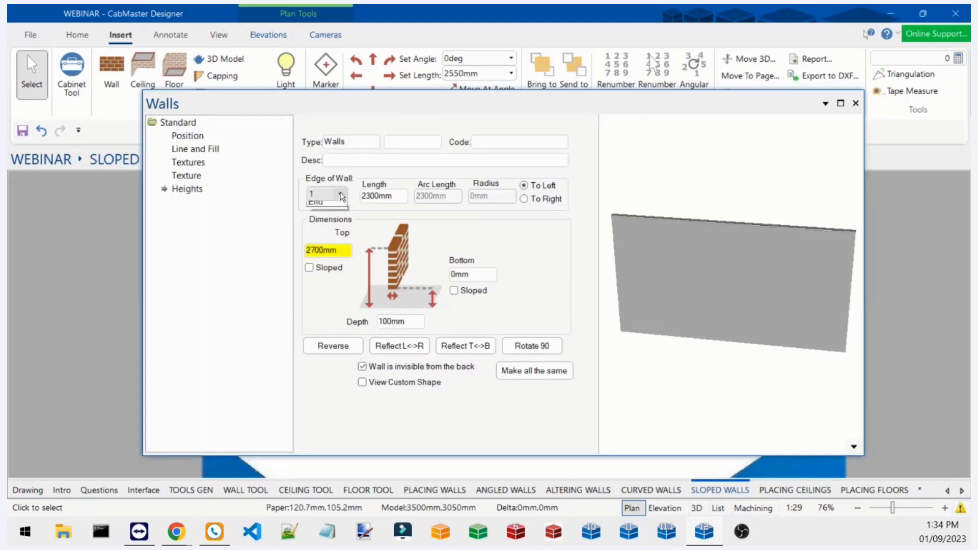
click(331, 216)
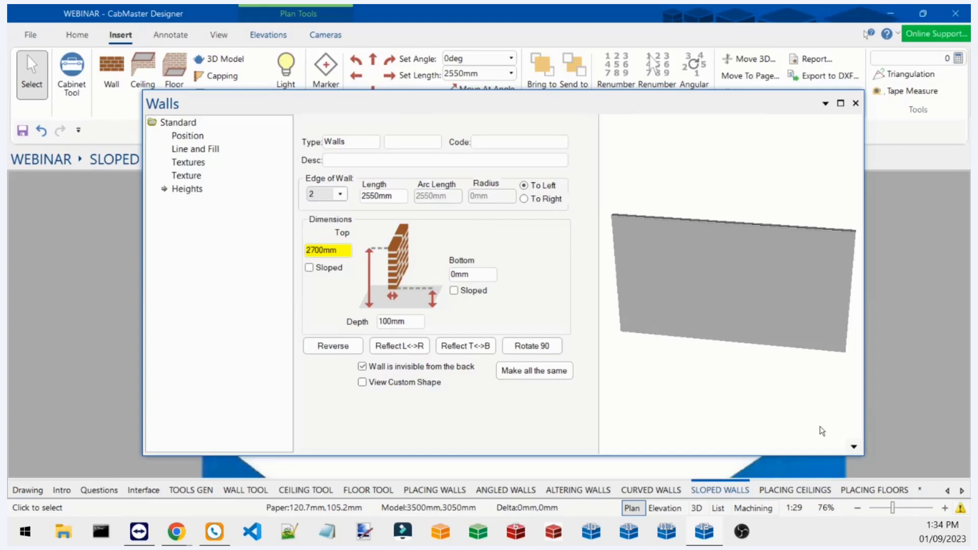
click(853, 446)
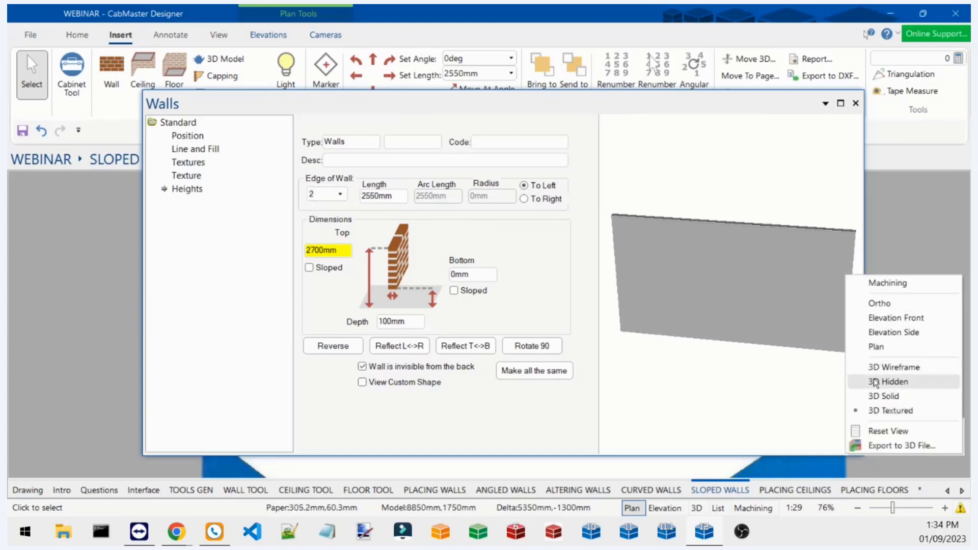
click(873, 382)
middle_drag(690, 271, 759, 258)
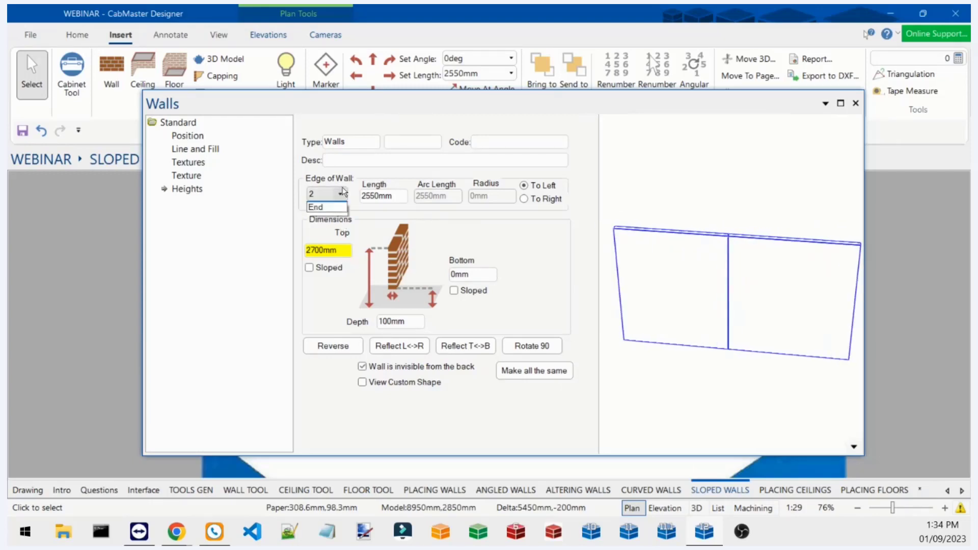
Make the top of edge 1 sloped and set its starting top height to 600 mm.
click(334, 208)
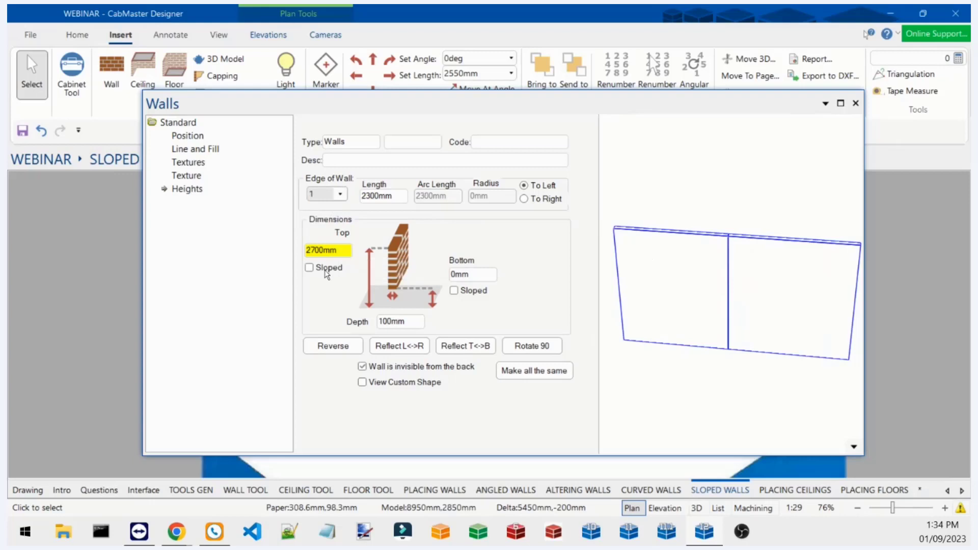
click(326, 274)
drag(350, 250, 307, 250)
text(600)
key(Tab)
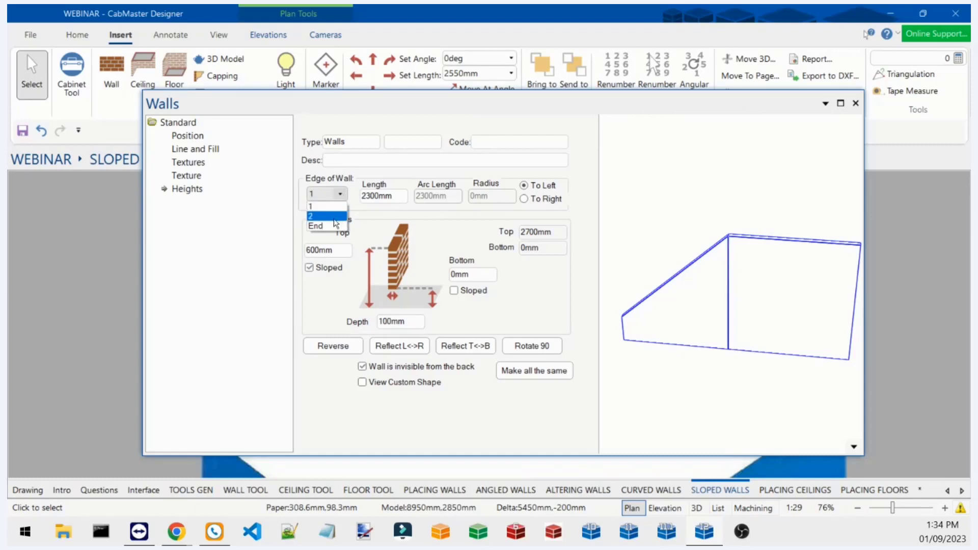
Set the top height of edge 2 to 2400 mm.
click(331, 216)
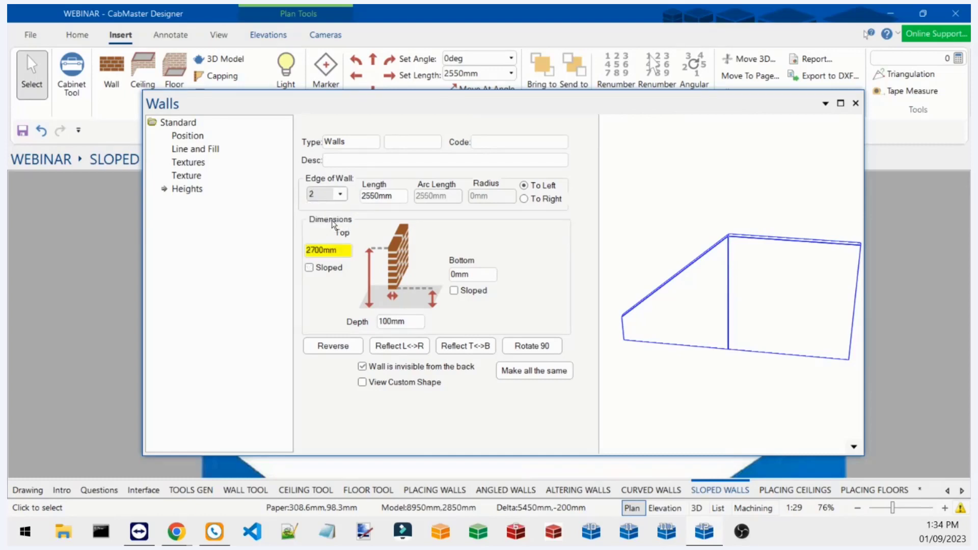
drag(340, 248, 304, 255)
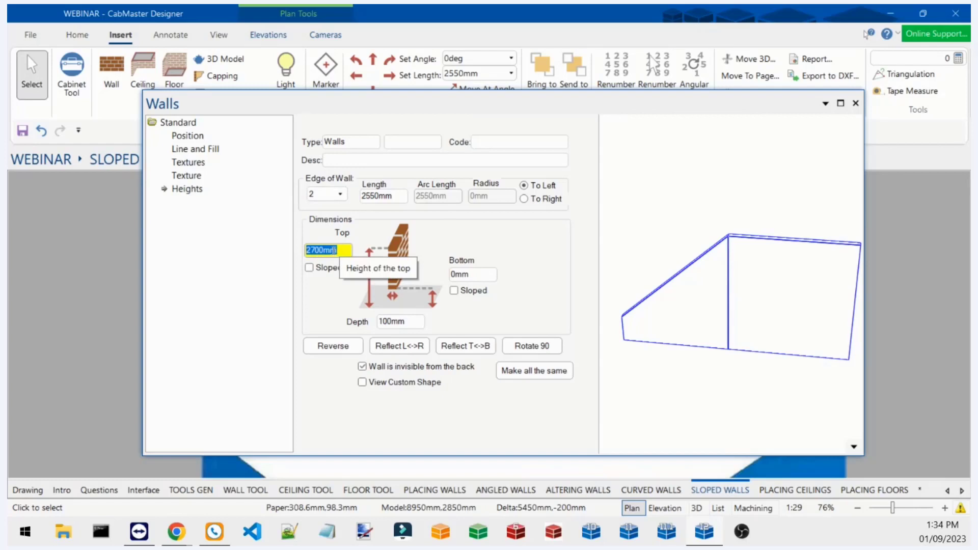
text(2400)
key(Tab)
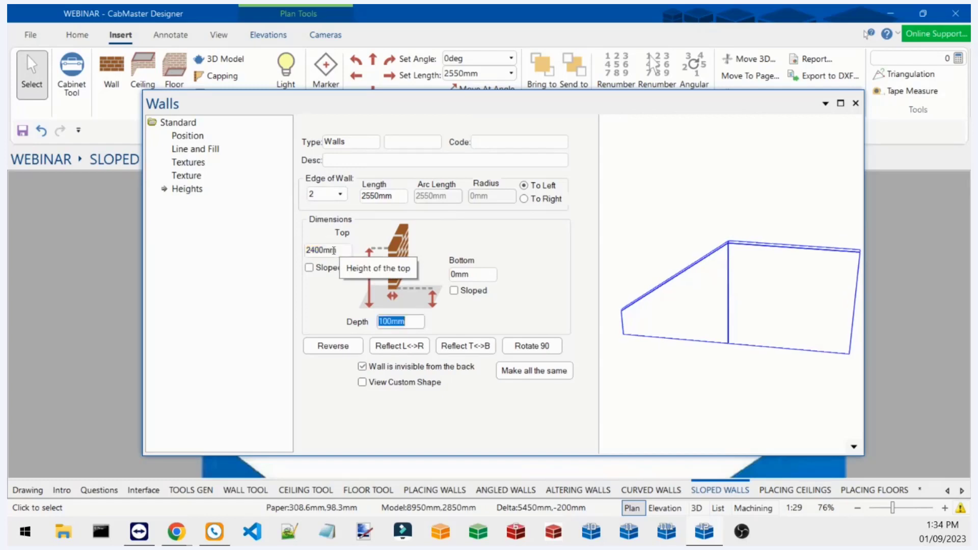
Review the heights of edge 1, and make the top of edge 2 sloped.
click(333, 194)
click(328, 206)
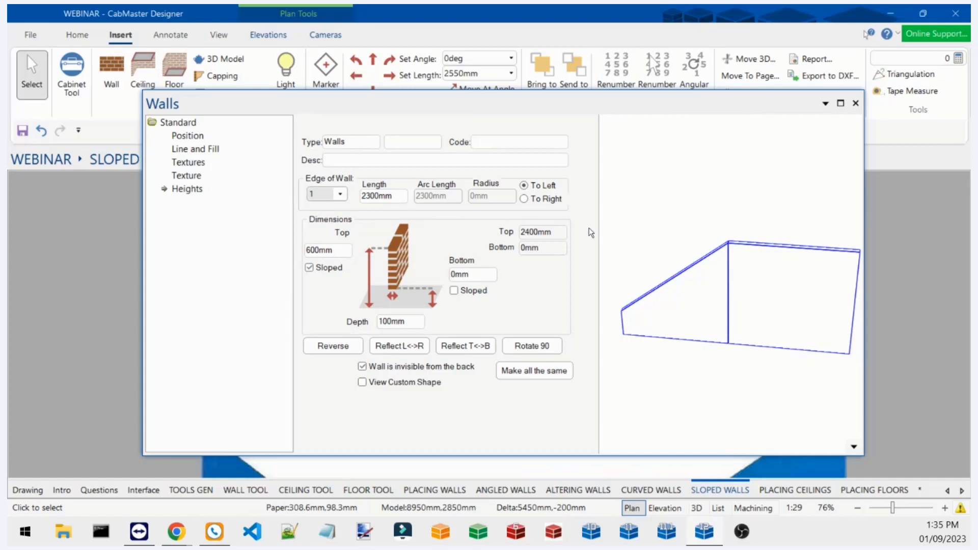
click(339, 196)
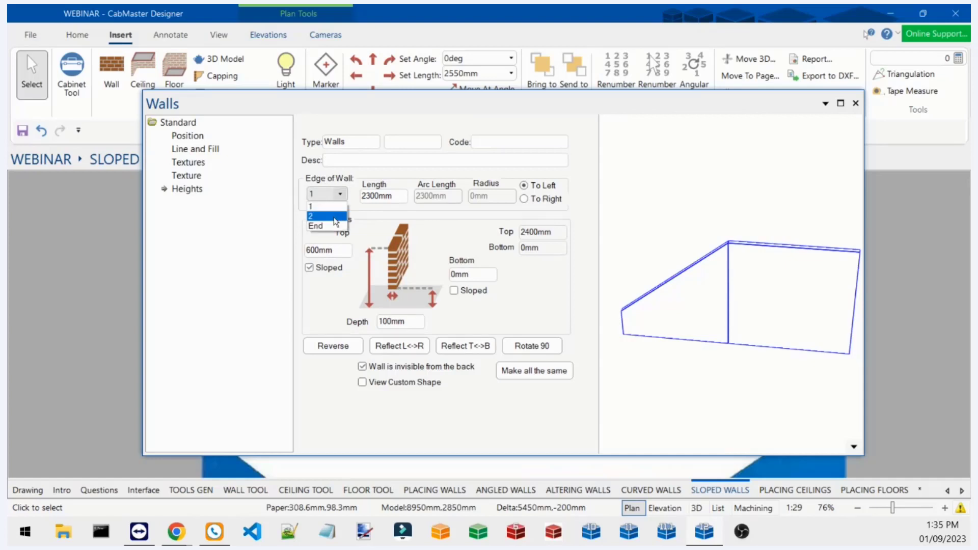
click(335, 220)
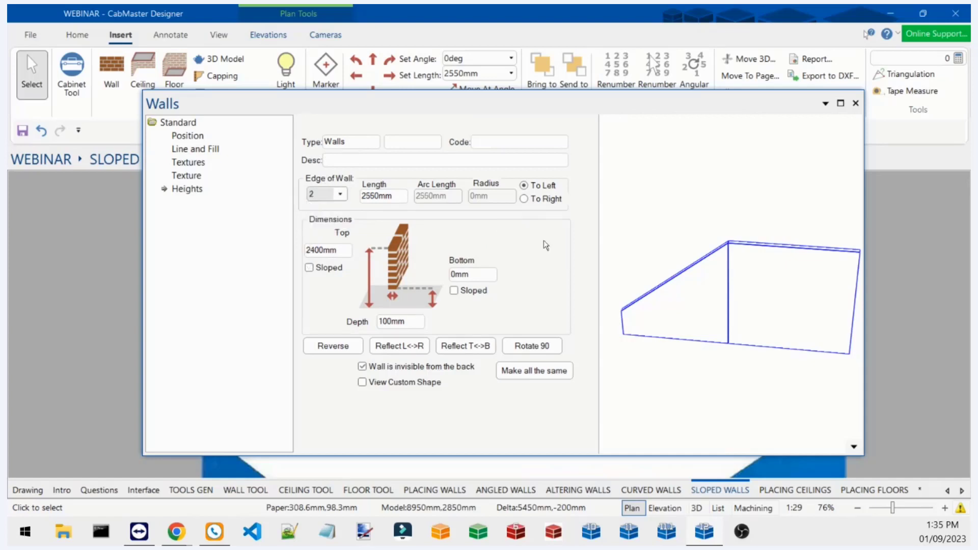
click(329, 270)
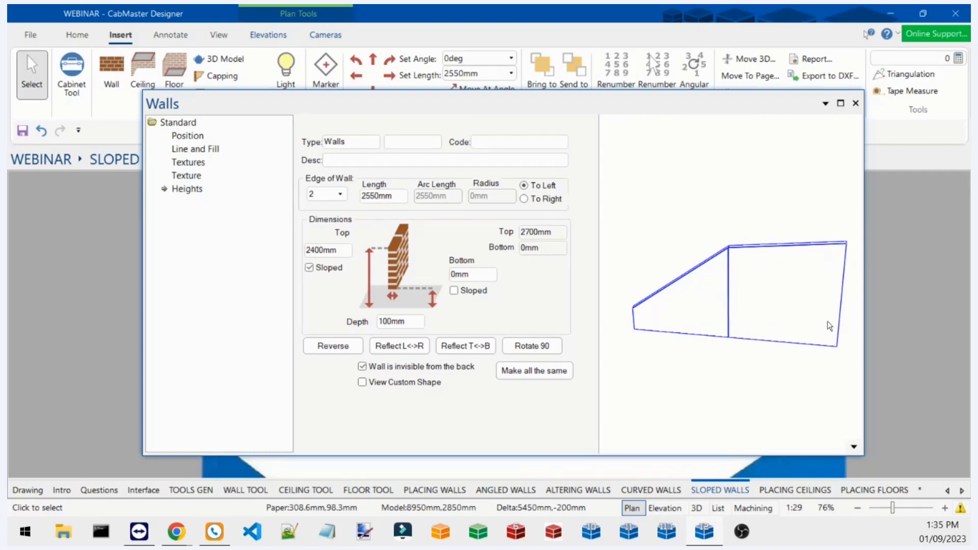
Show the End height settings of the two-segment wall and examine that end in the preview.
click(340, 195)
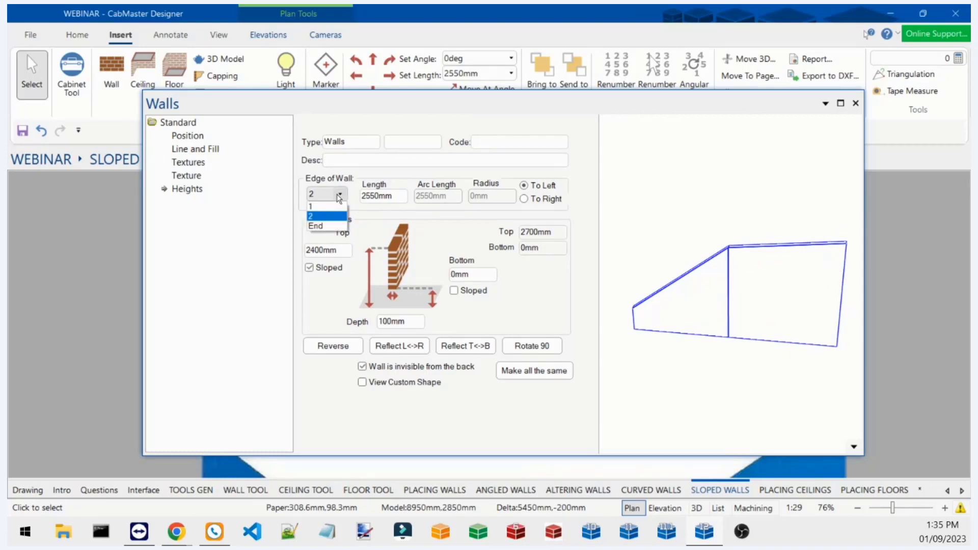
click(328, 227)
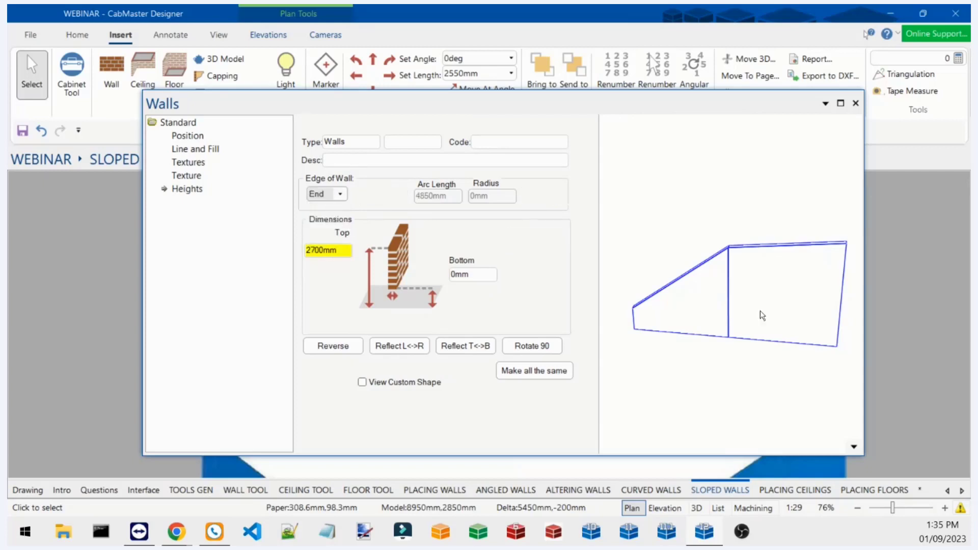
drag(801, 294, 747, 309)
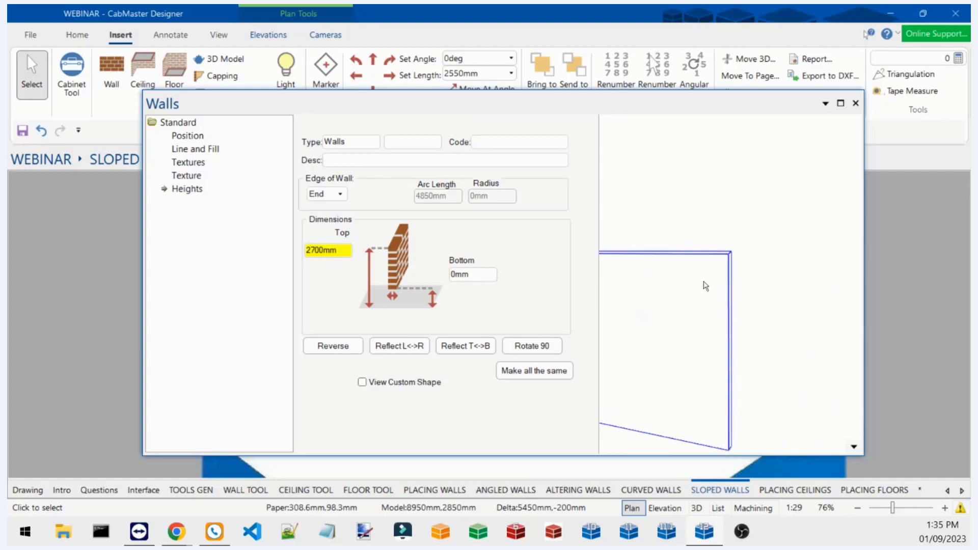
Move the properties window clear of the plan, select the upper wall to view its heights, and close the window.
drag(723, 249, 744, 155)
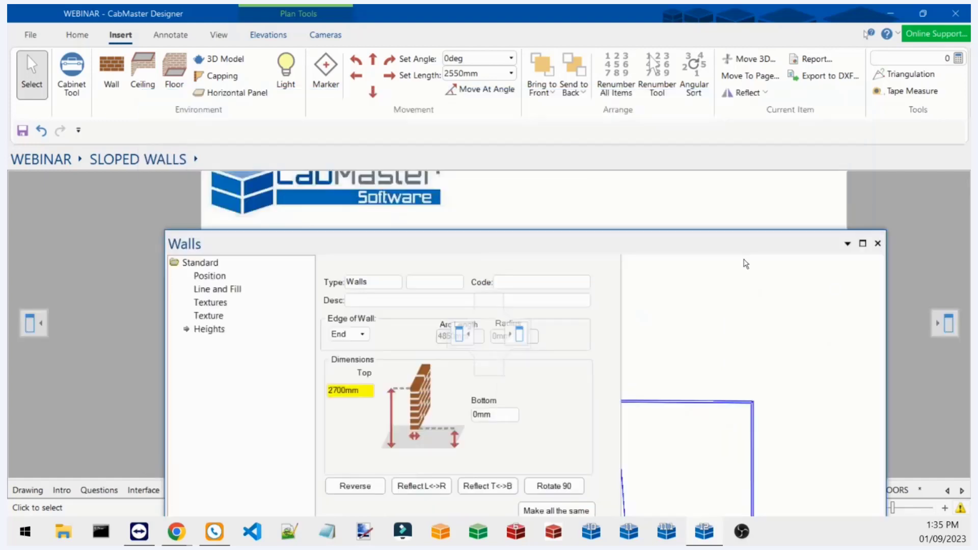
click(657, 301)
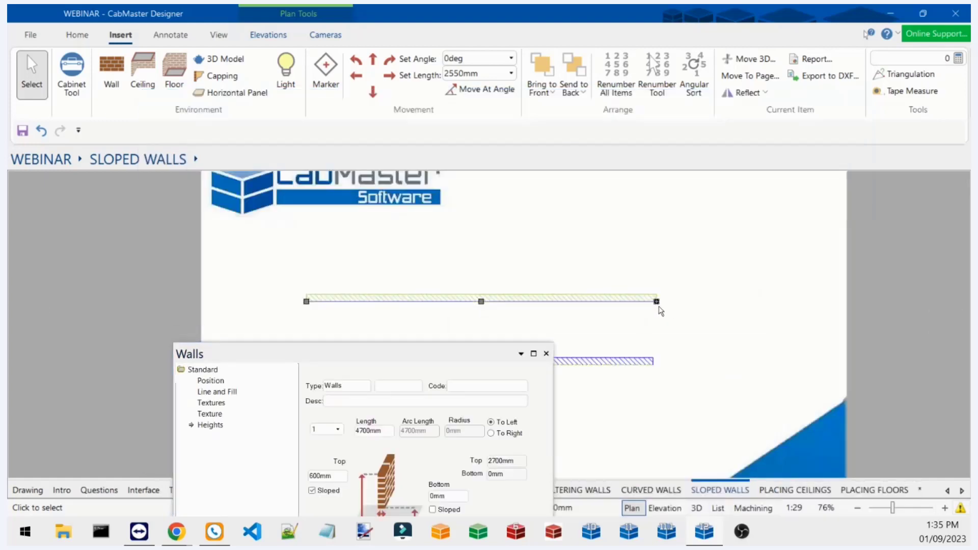
click(767, 353)
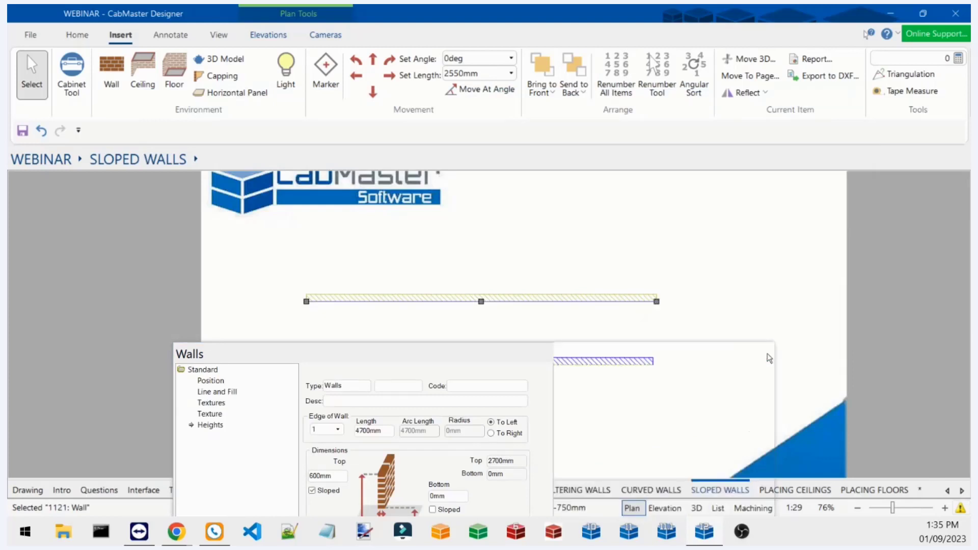
Open the properties of the lower two-segment wall and set the End top height to 600 mm.
click(653, 366)
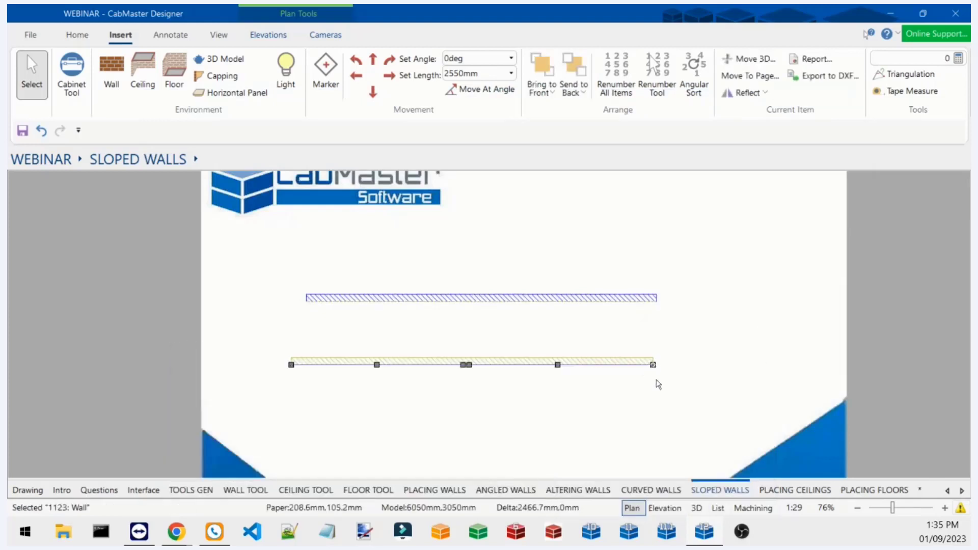
click(653, 365)
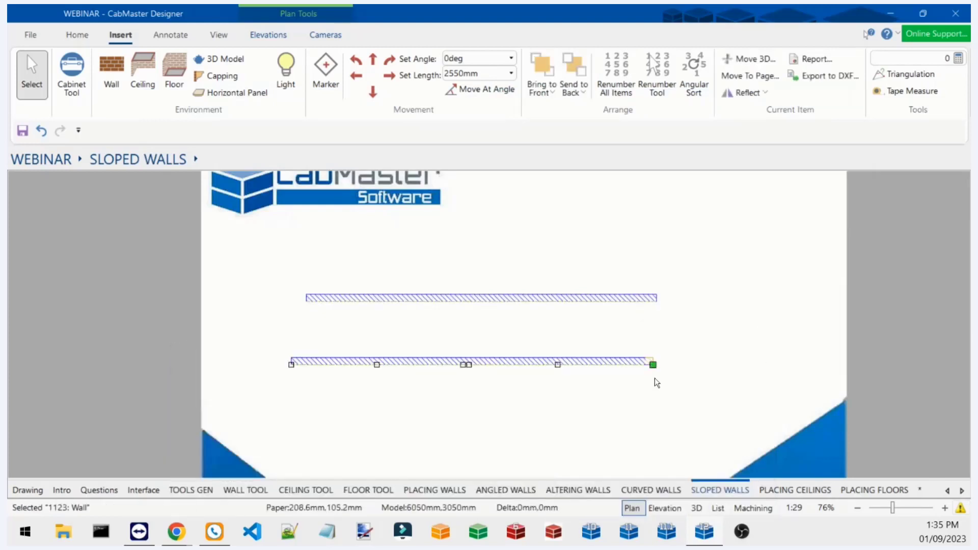
double_click(585, 364)
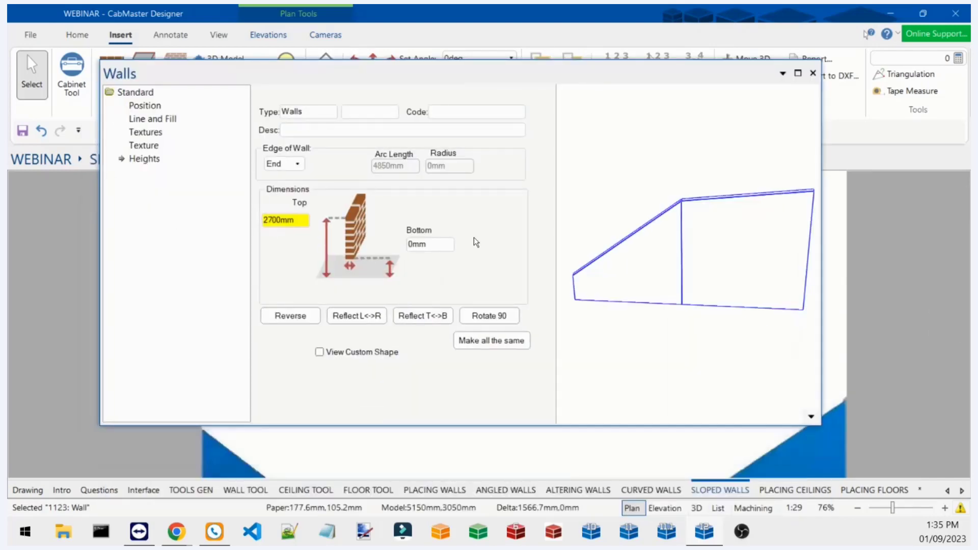
click(296, 164)
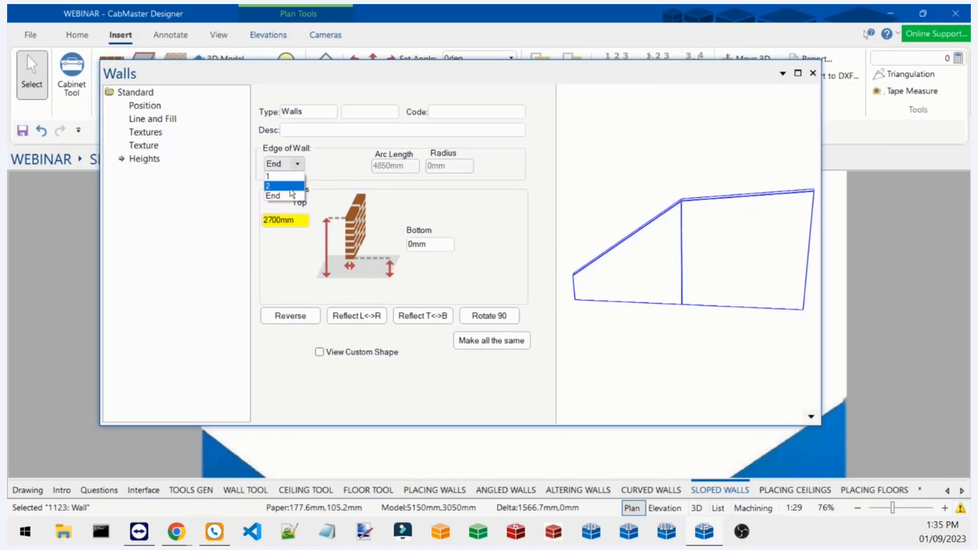
click(294, 218)
click(294, 218)
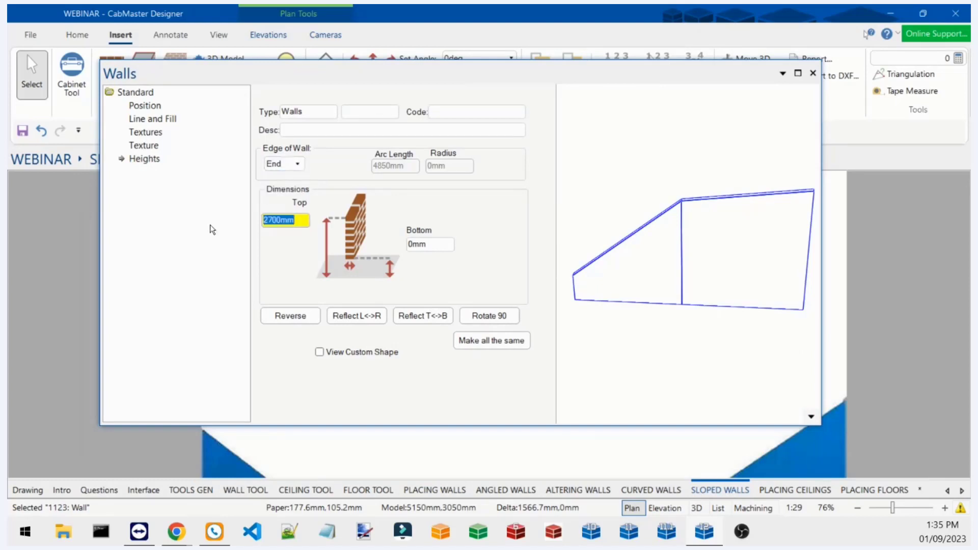
text(200)
key(Tab)
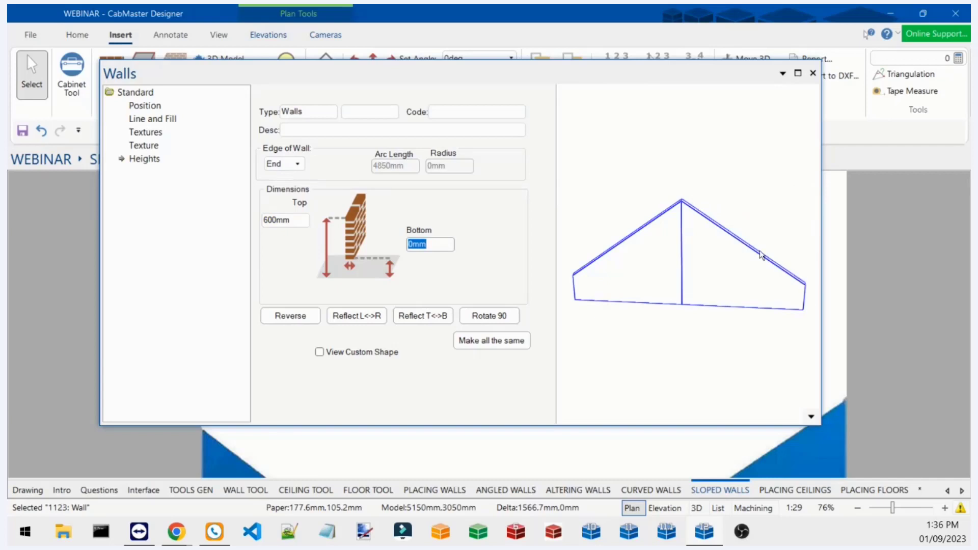
Show the heights of edge 2, examine the two-segment wall from several angles in the preview, and close its properties.
click(298, 164)
click(295, 191)
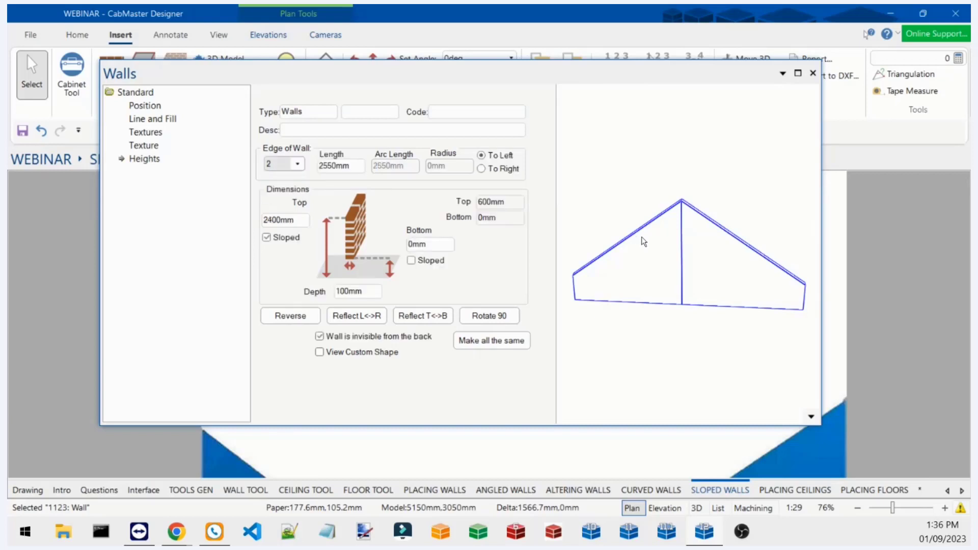
double_click(299, 219)
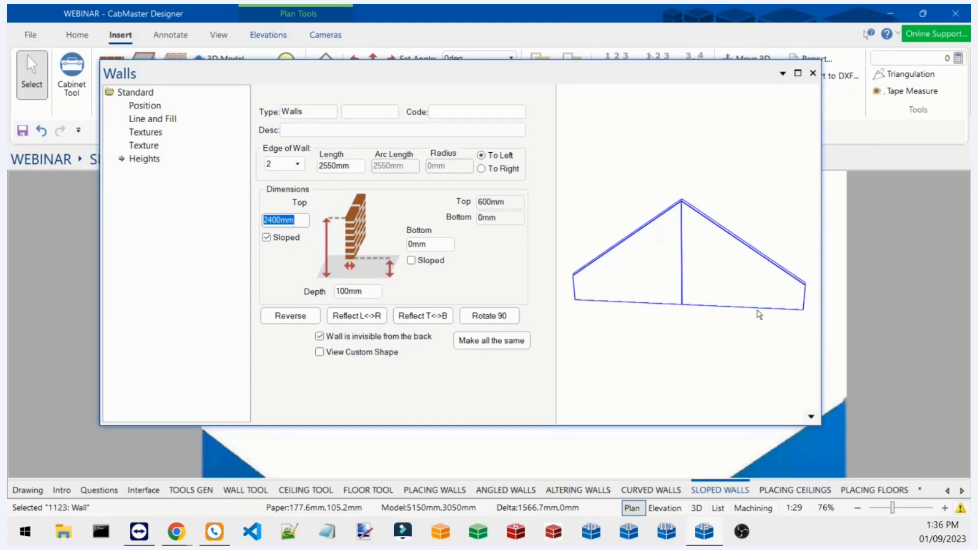
drag(737, 297, 581, 298)
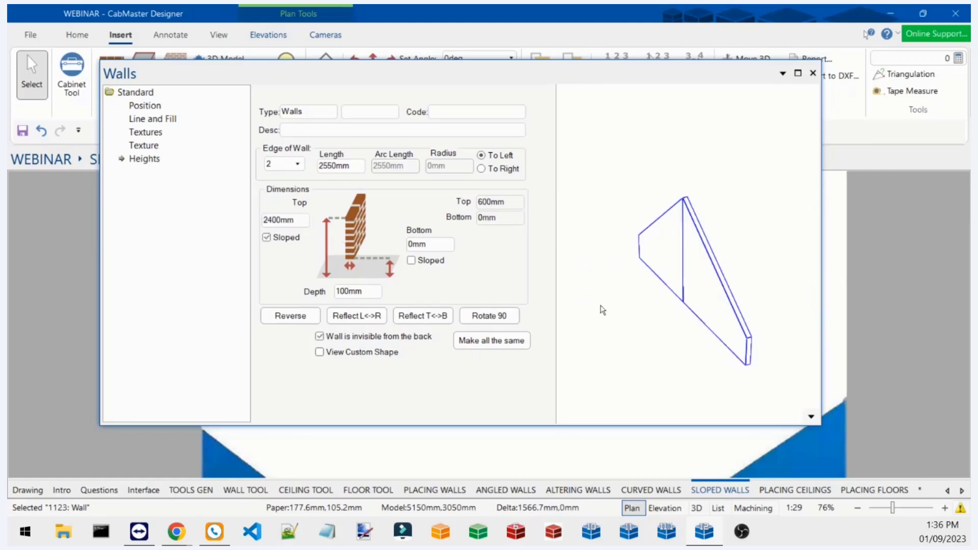
drag(649, 320, 732, 320)
drag(615, 275, 679, 281)
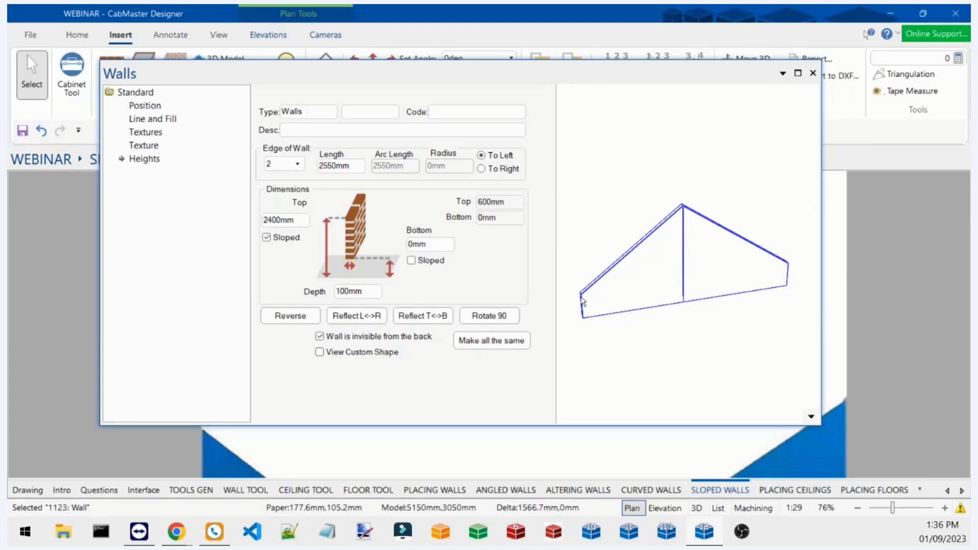
click(509, 207)
click(813, 73)
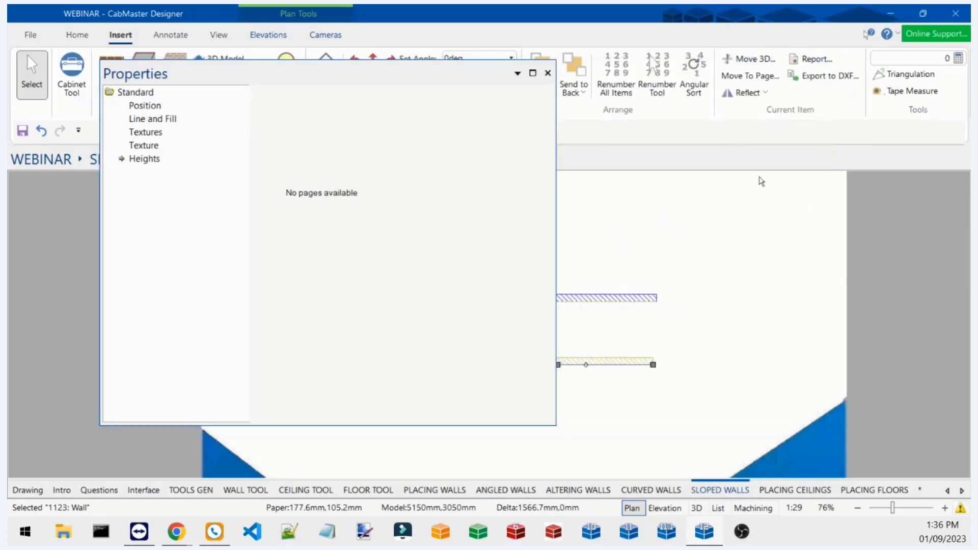
Deselect the wall and open the PLACING CEILINGS page.
click(653, 331)
scroll(645, 351, down, 4)
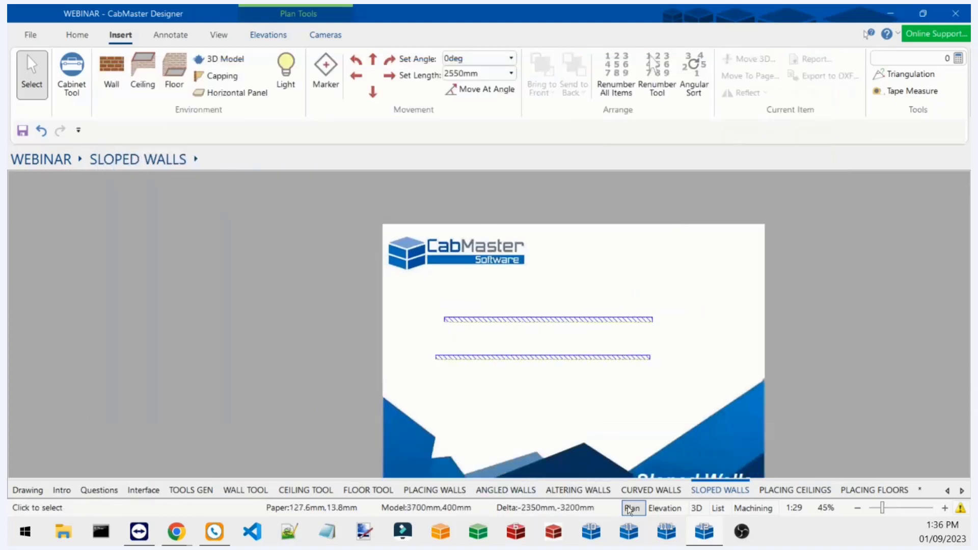
click(787, 490)
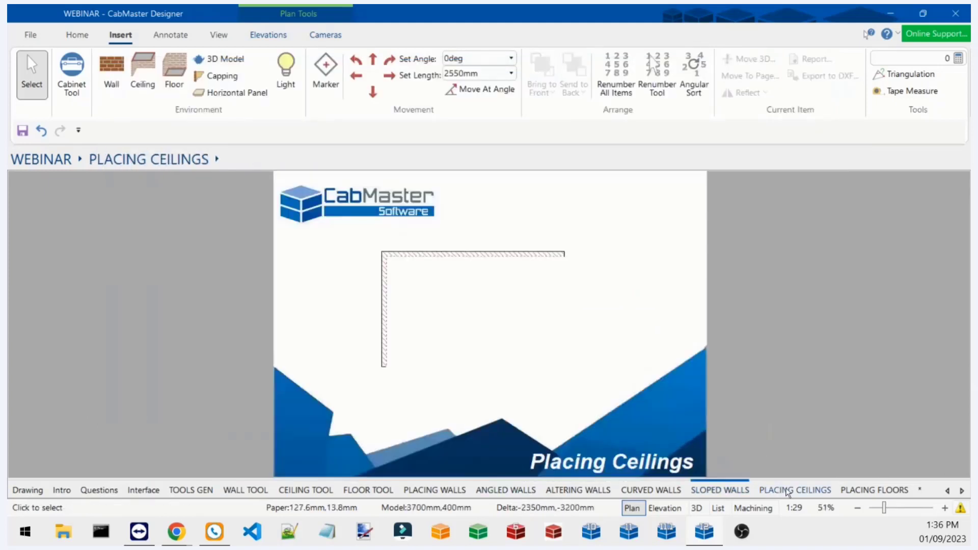
scroll(572, 371, down, 1)
scroll(568, 375, up, 1)
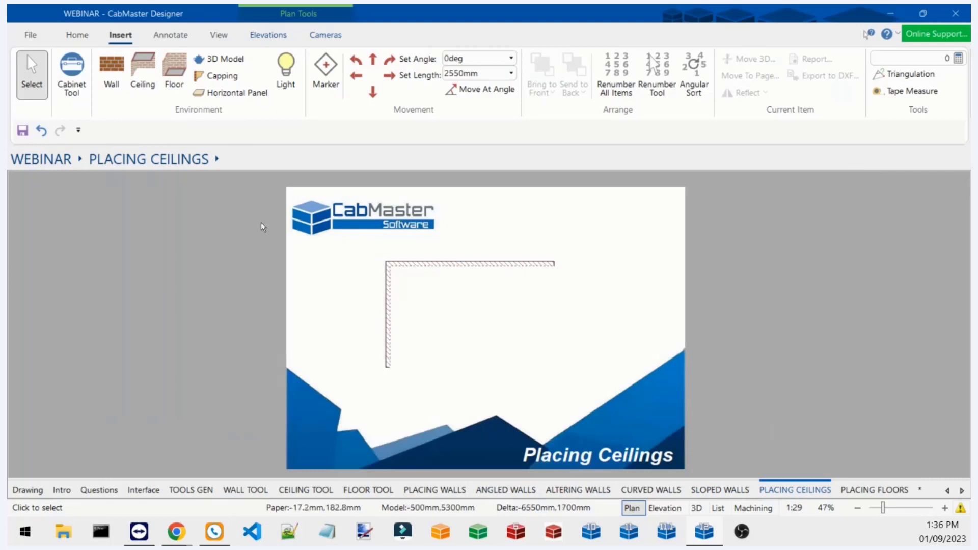
Open the Ceilings Tool settings, review the image and height dimension options, and close the window.
click(147, 74)
right_click(148, 75)
click(181, 84)
drag(328, 23, 256, 129)
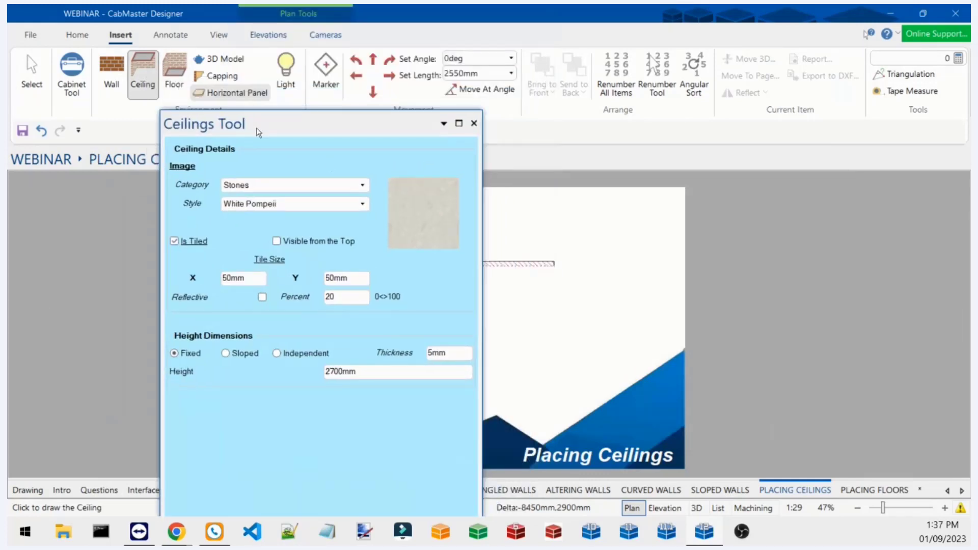
right_click(154, 77)
click(343, 138)
drag(343, 138, 298, 138)
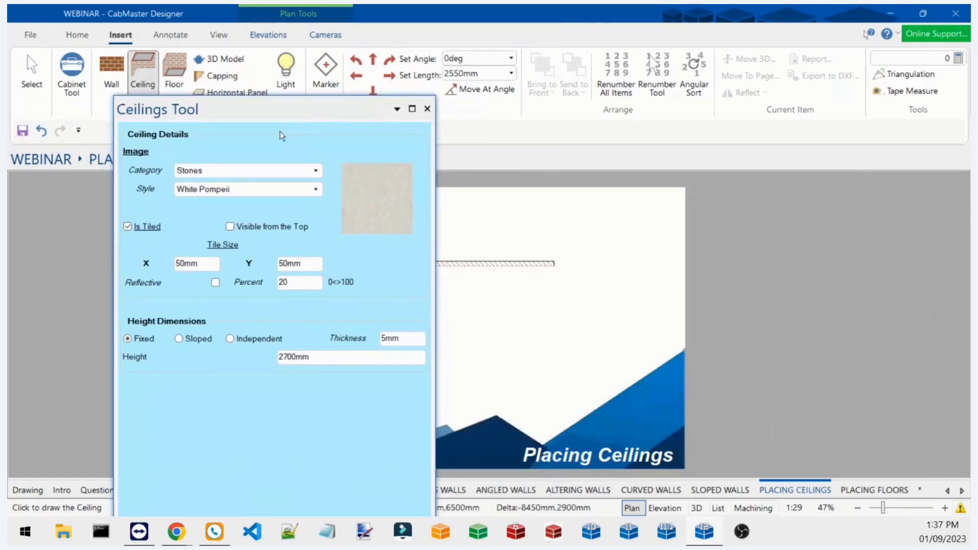
drag(284, 97, 287, 156)
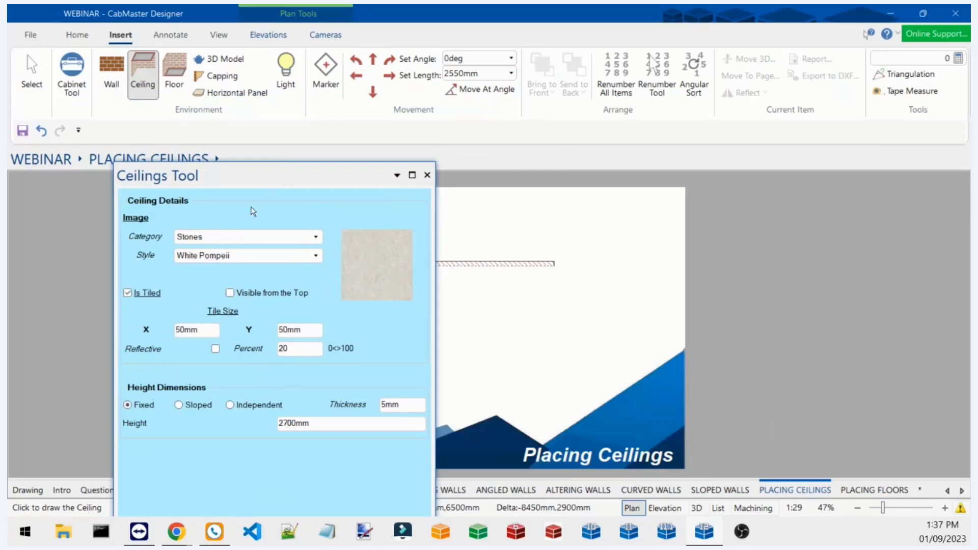
click(427, 175)
Draw a freehand five-cornered ceiling in the open area below and to the right of the L-shaped walls.
scroll(472, 350, up, 2)
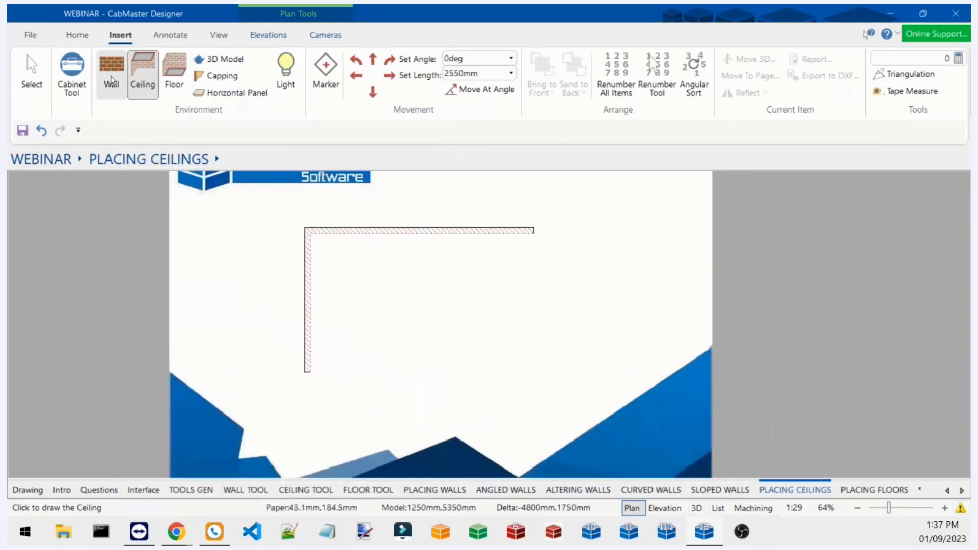
scroll(436, 284, up, 2)
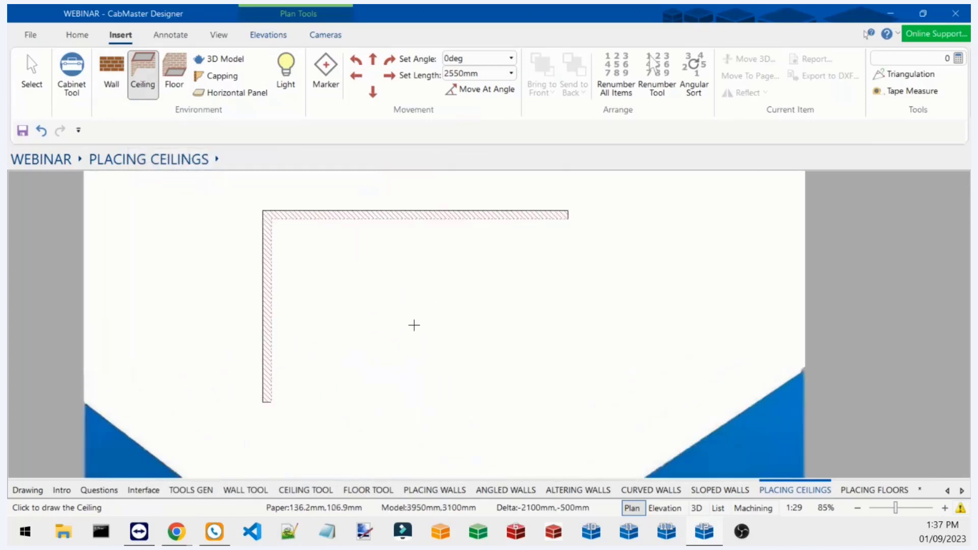
scroll(407, 309, down, 1)
scroll(407, 309, down, 1)
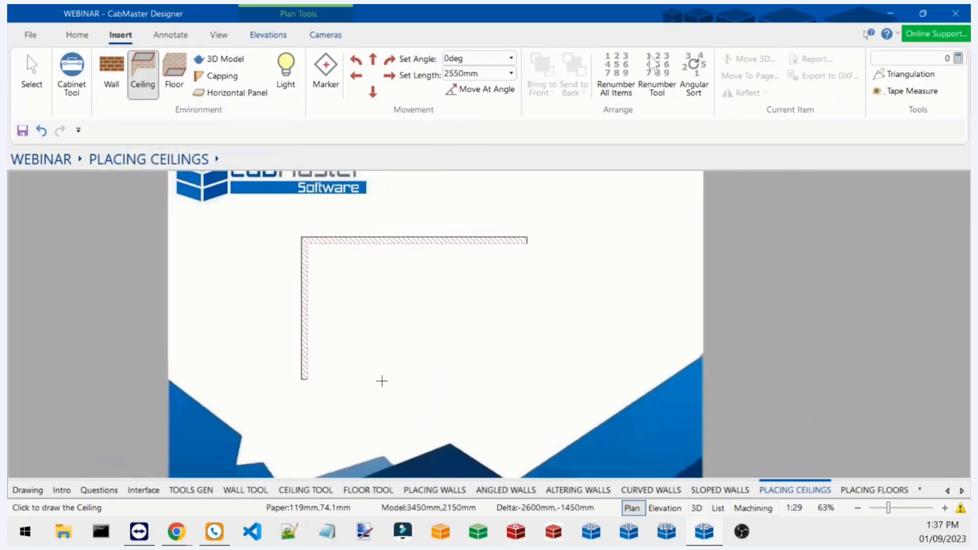
click(382, 379)
click(390, 277)
click(554, 278)
click(636, 360)
click(539, 421)
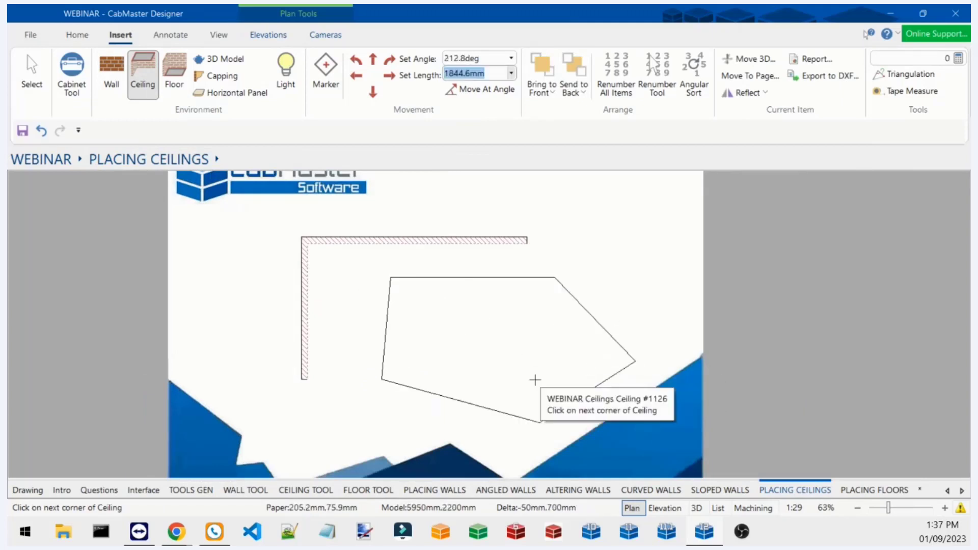
Examine the walls and the five-cornered ceiling in the textured 3D view.
click(696, 507)
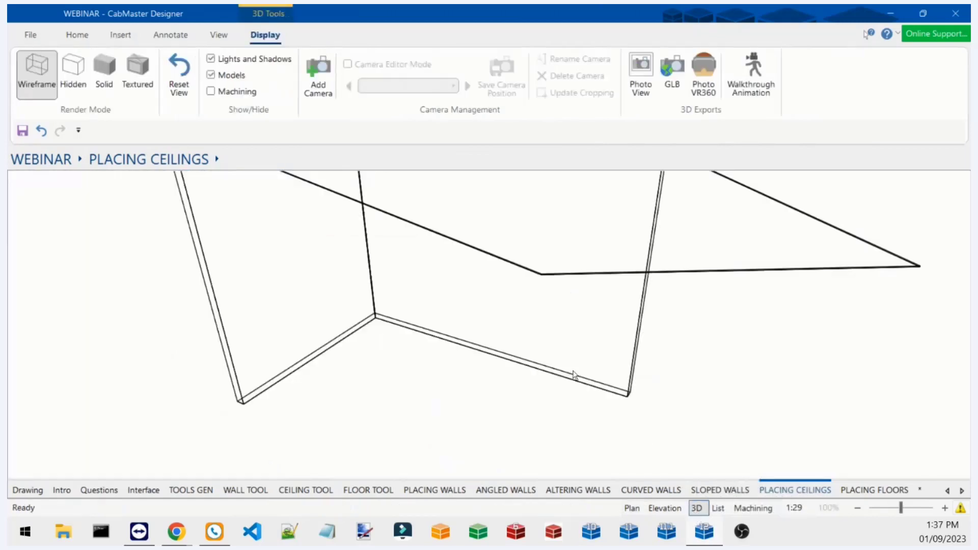
click(138, 77)
drag(527, 275, 553, 261)
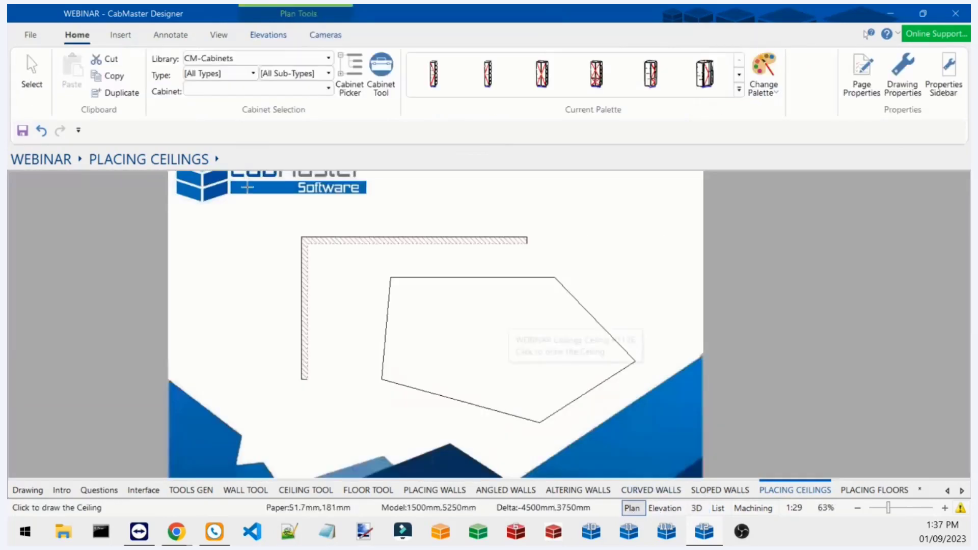
Select the five-cornered ceiling in the plan and delete it.
click(39, 97)
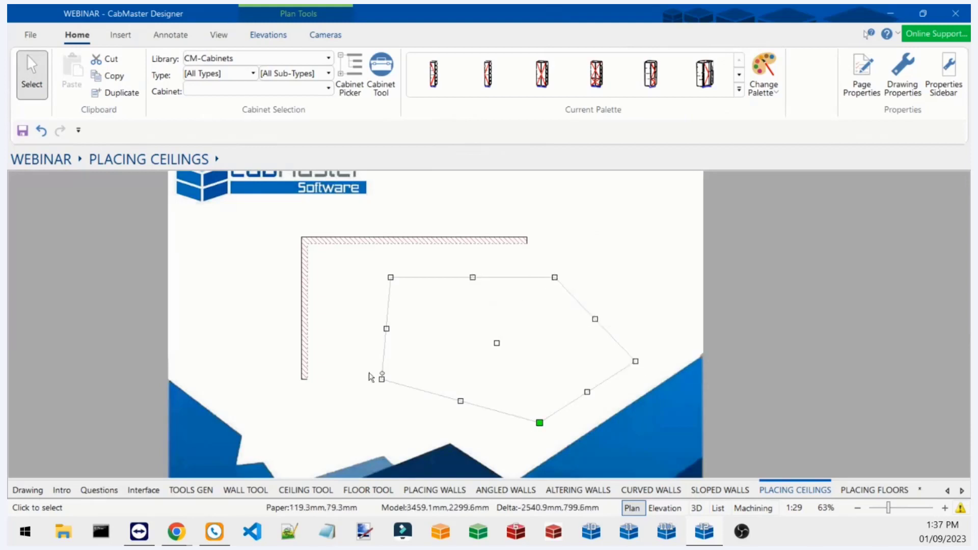
click(498, 344)
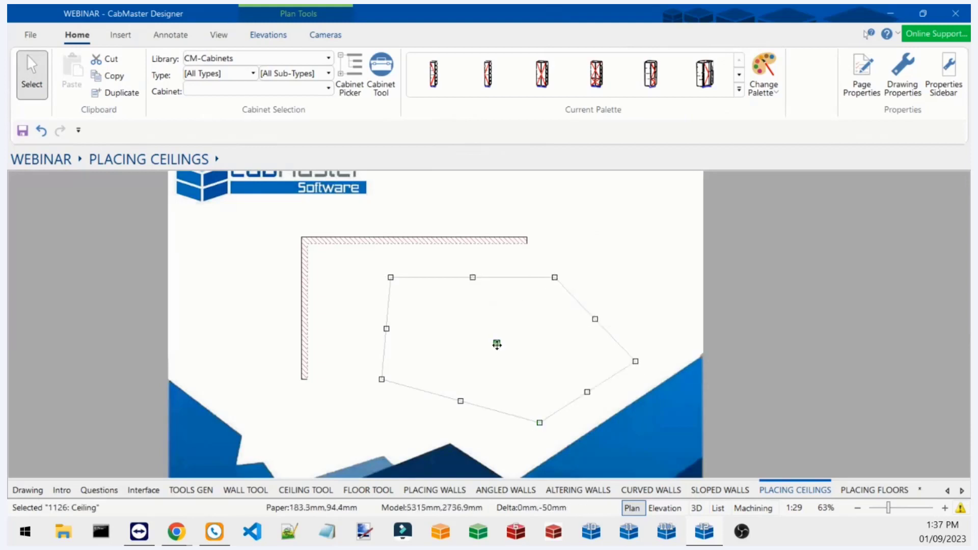
key(Delete)
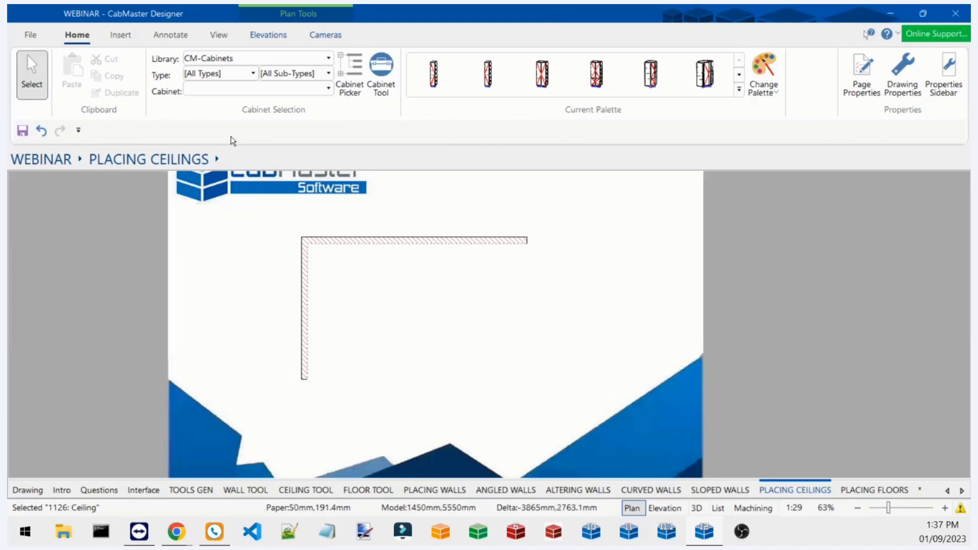
Start a new ceiling at the lower inner end of the vertical wall and run its first edge 2200 mm to the inner corner.
click(126, 39)
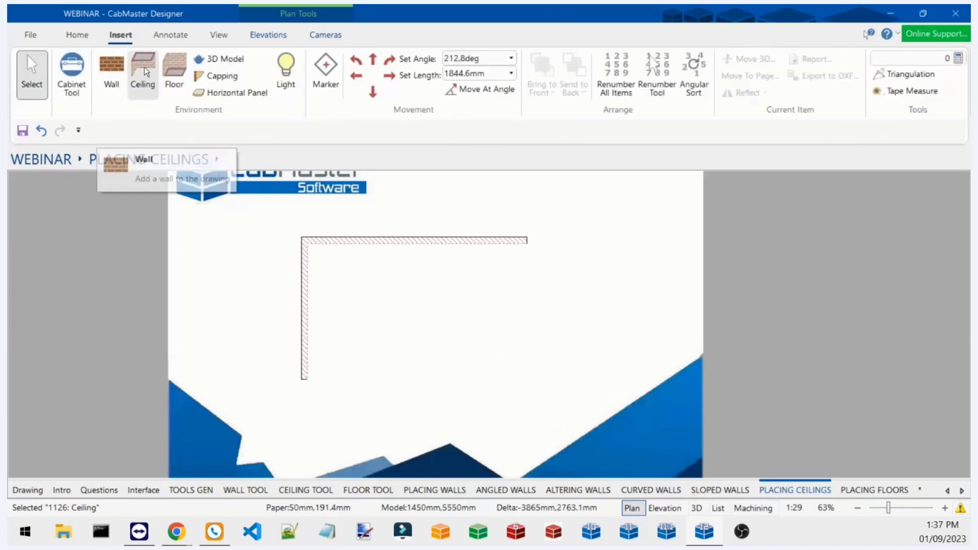
click(144, 66)
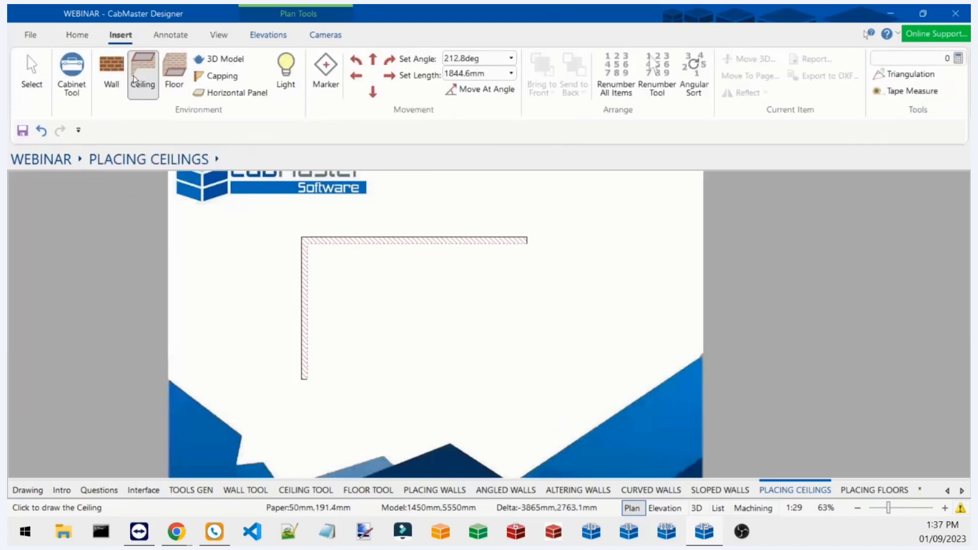
click(310, 381)
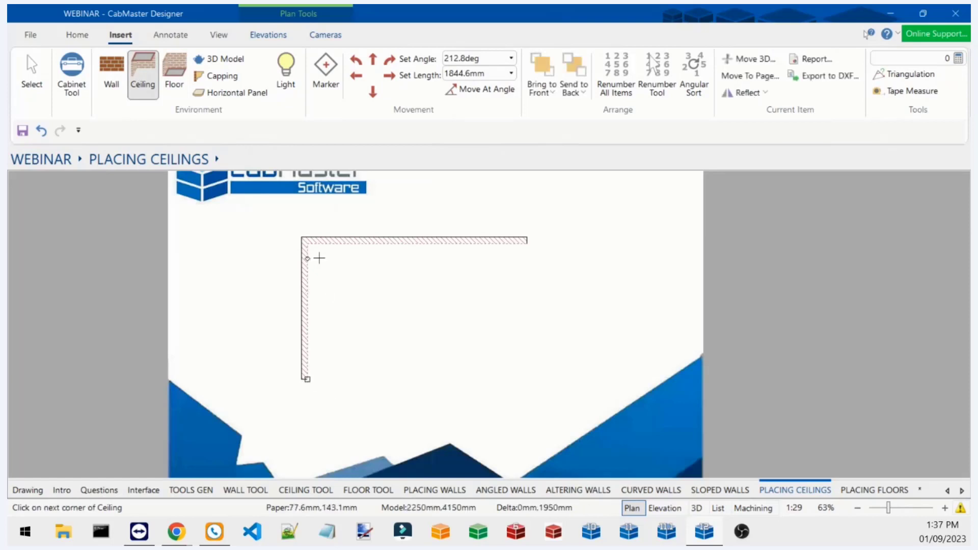
click(309, 240)
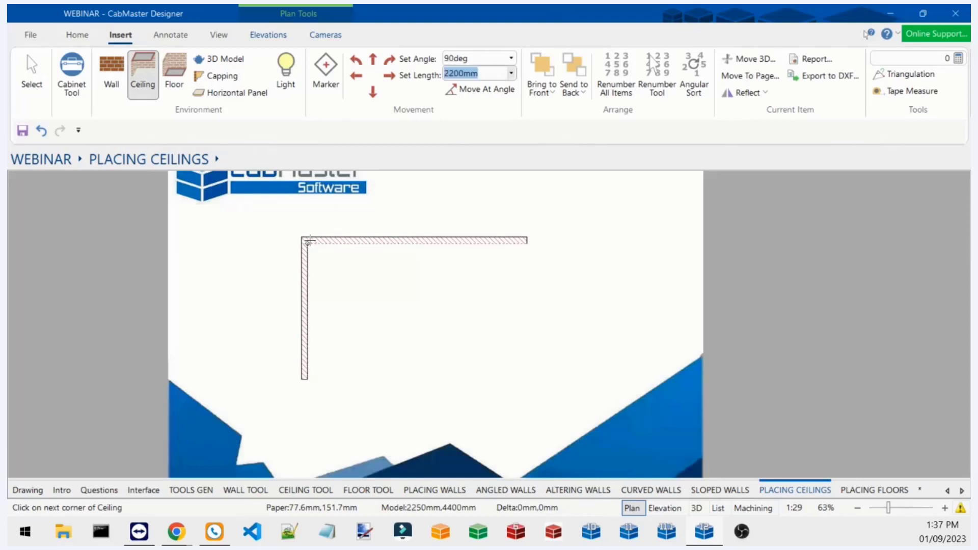
click(527, 253)
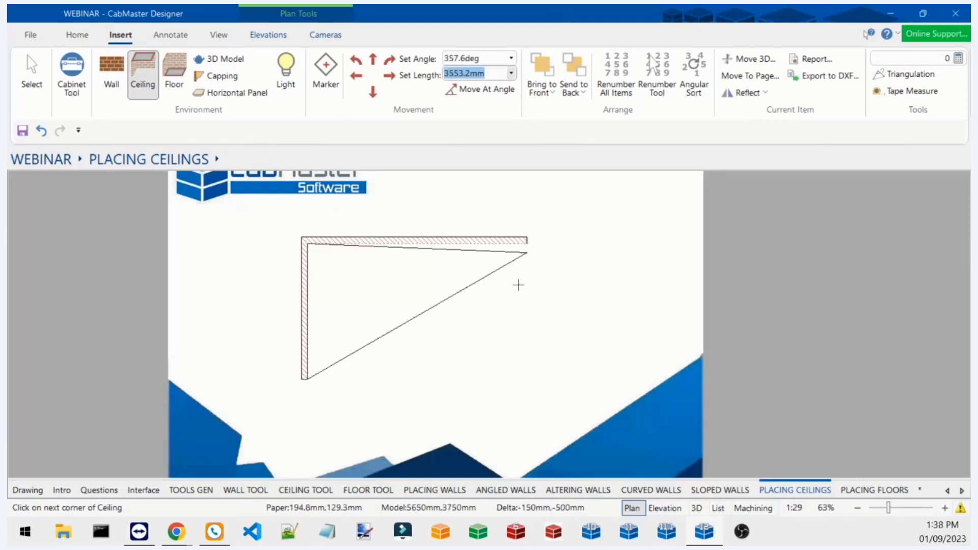
key(ctrl+z)
click(527, 252)
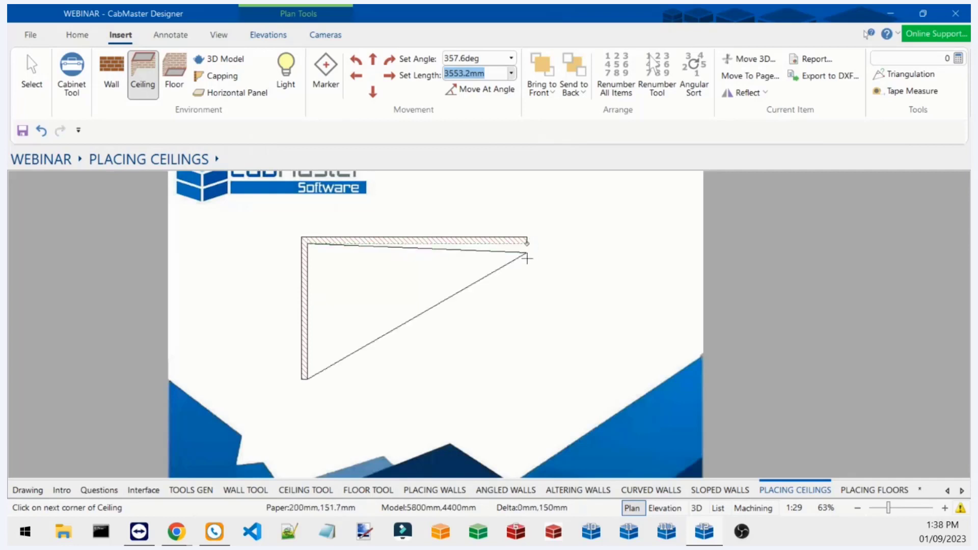
key(ctrl+z)
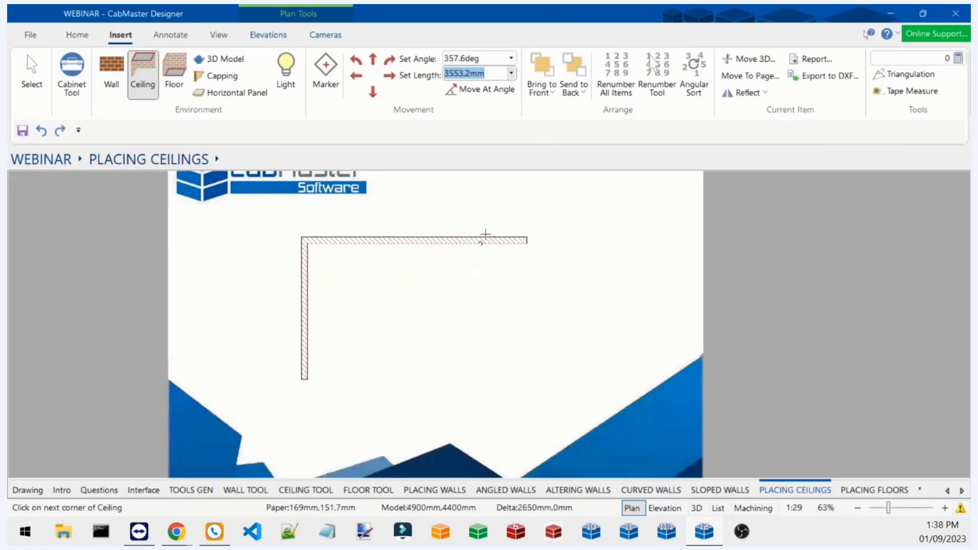
Finish the rectangular ceiling with a 3550 mm edge along the horizontal wall and a 2200 mm edge perpendicular to the wall's end.
scroll(485, 235, up, 4)
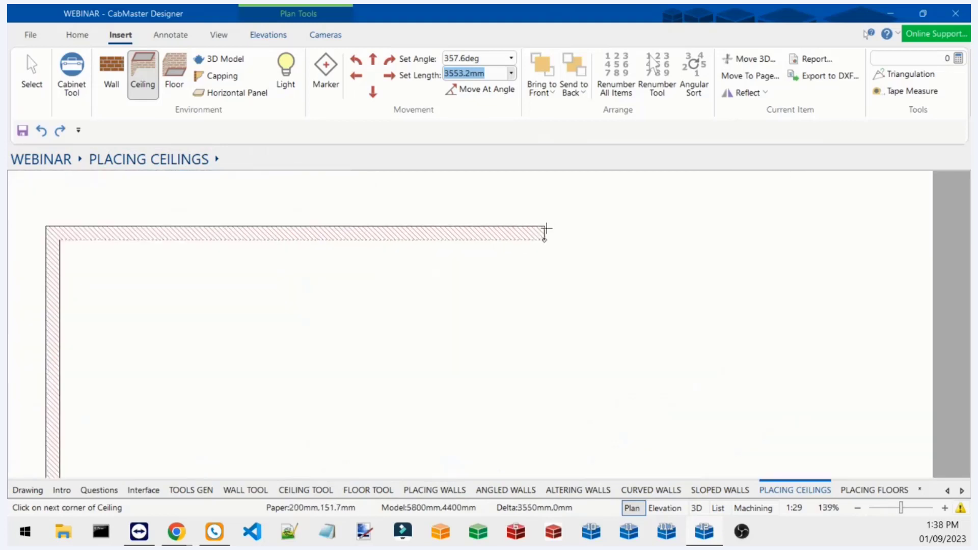
click(545, 229)
scroll(545, 229, down, 4)
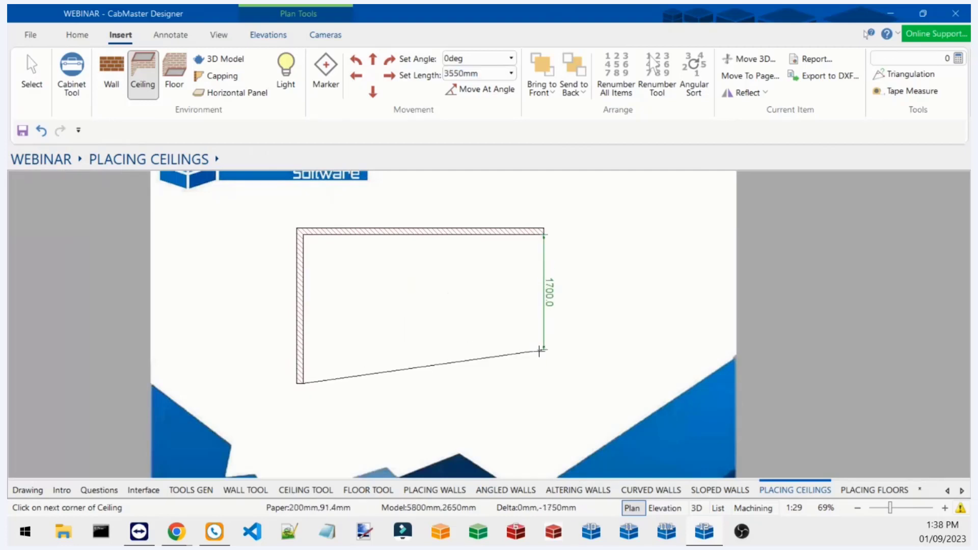
click(544, 381)
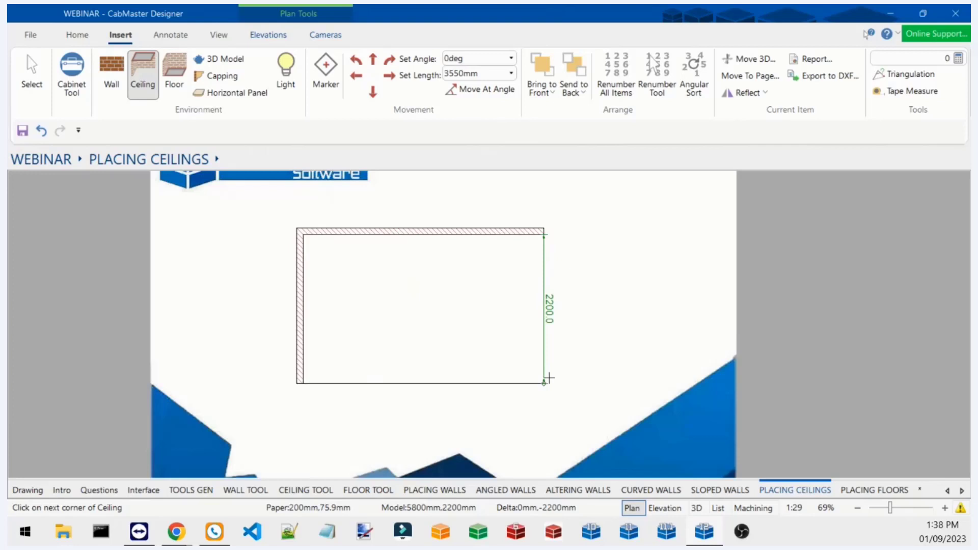
click(549, 377)
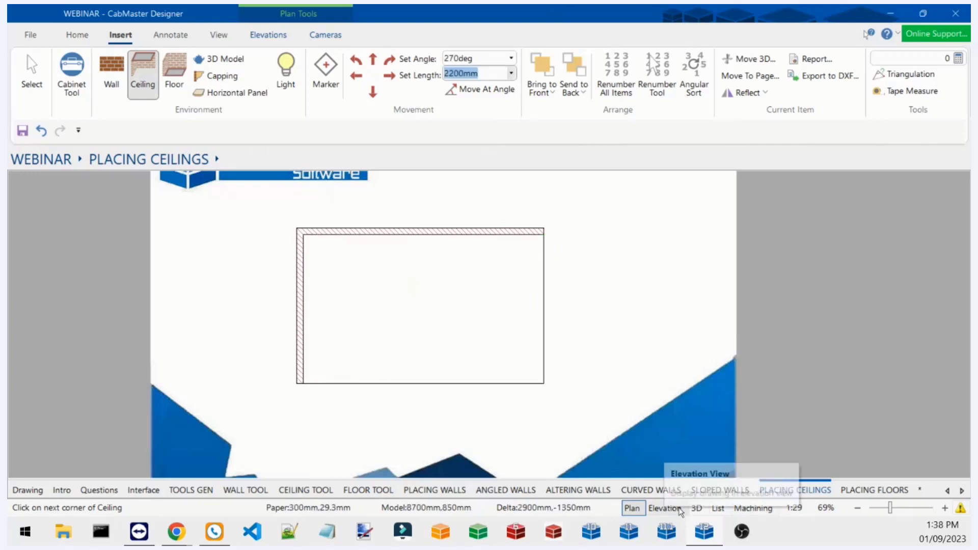
Examine the rectangular ceiling over the walls in the textured 3D view and return to the plan.
click(697, 508)
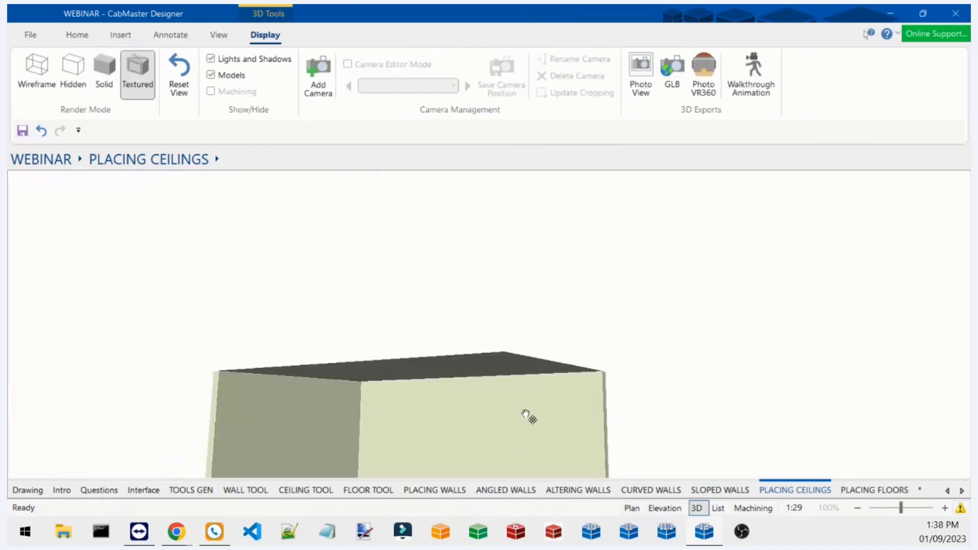
middle_drag(512, 253, 498, 238)
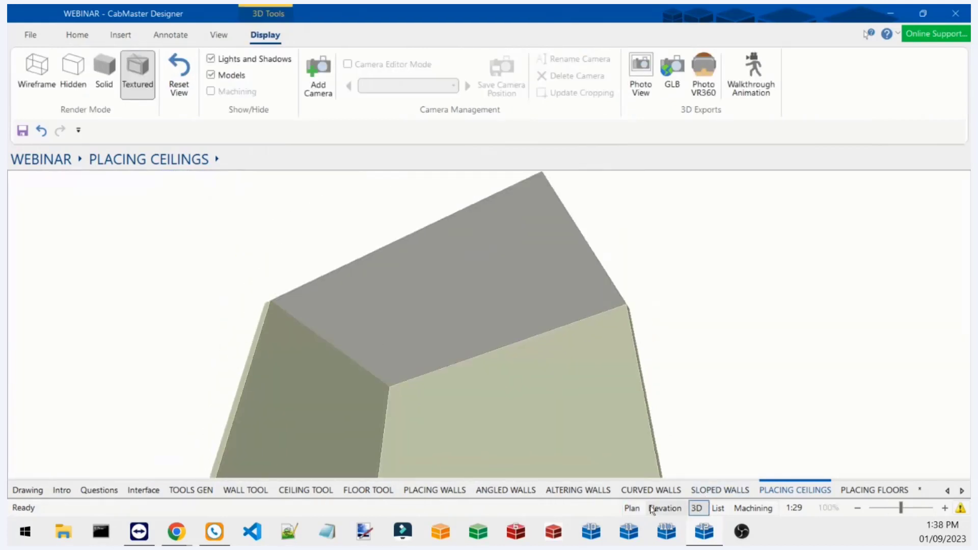
click(630, 509)
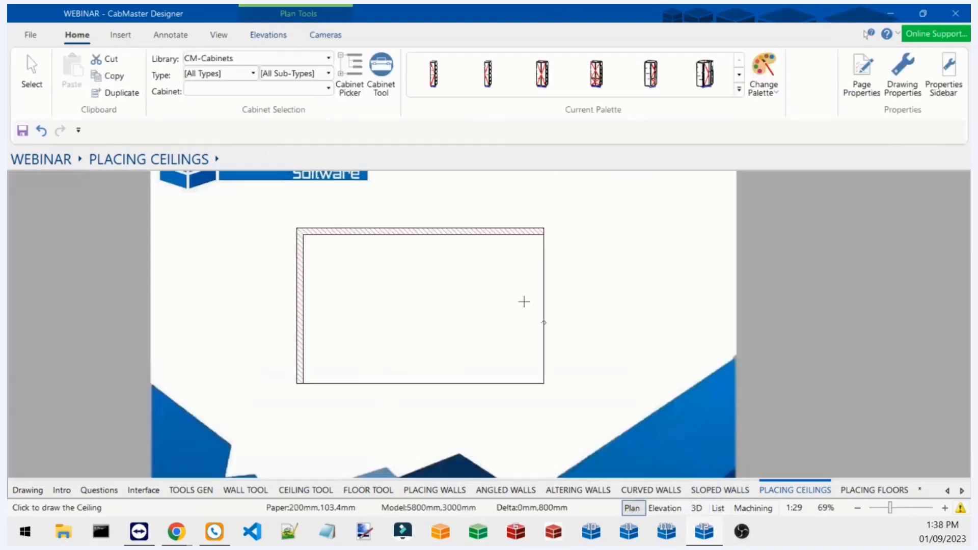
Draw a 2200 mm square ceiling to the right of the walls using directional moves, and delete it.
click(123, 36)
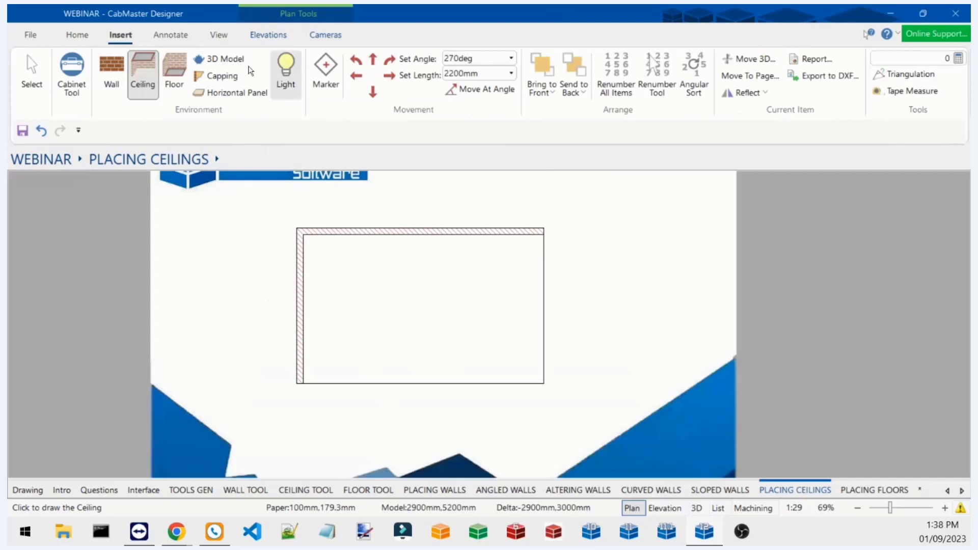
click(608, 224)
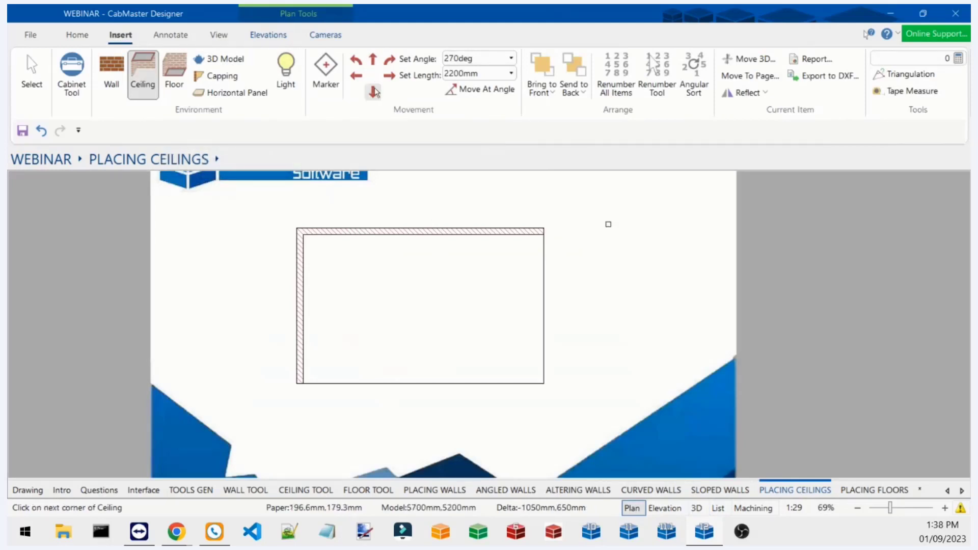
click(372, 93)
click(389, 75)
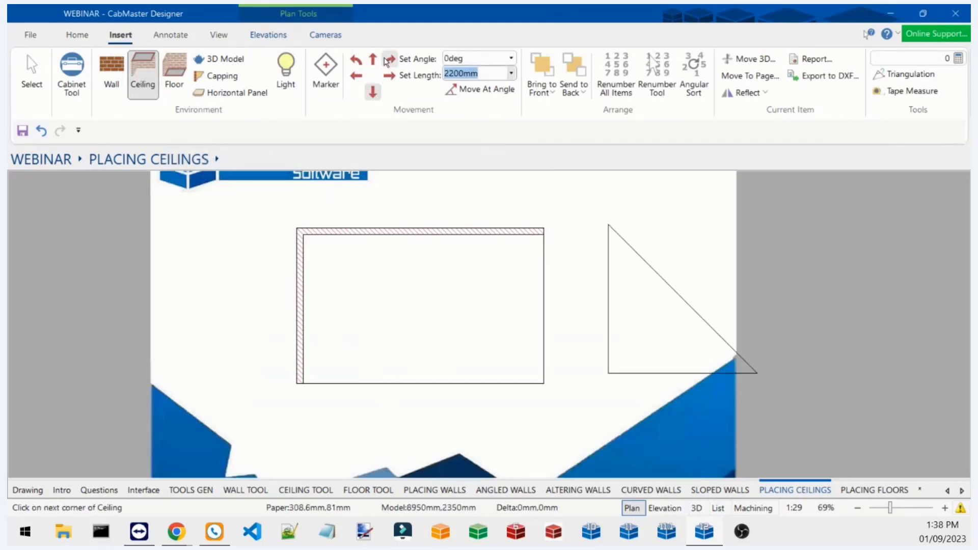
click(377, 59)
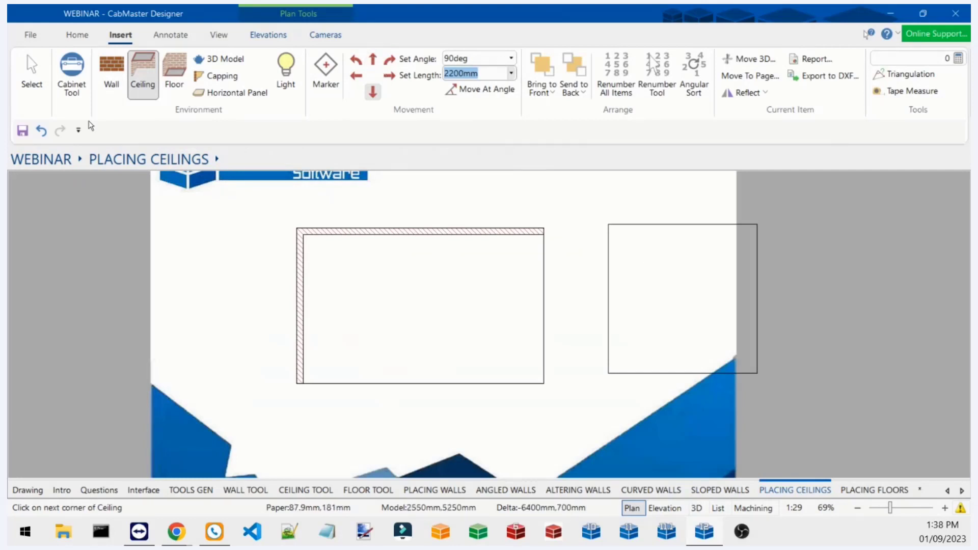
click(32, 74)
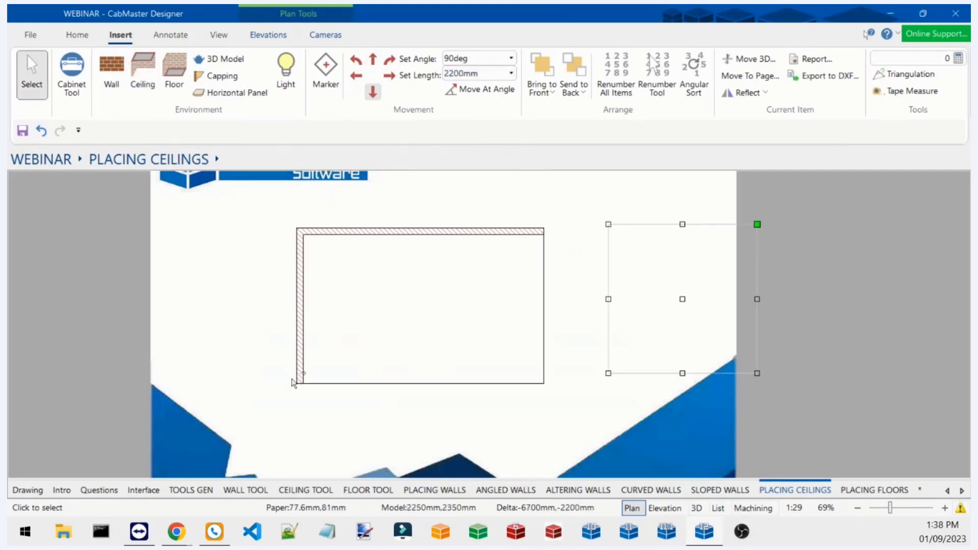
click(683, 304)
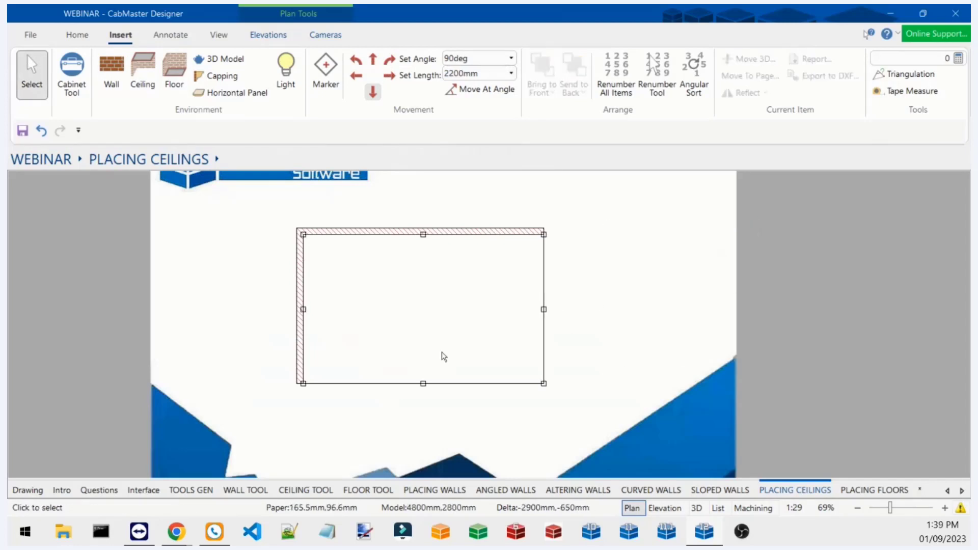
Inspect the image and height properties of the rectangular ceiling against the walls.
click(436, 302)
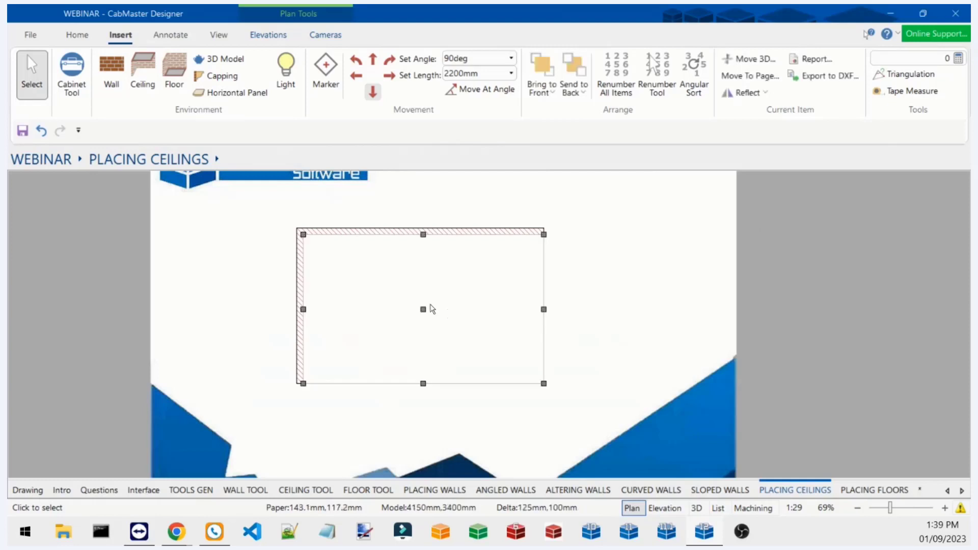
double_click(424, 311)
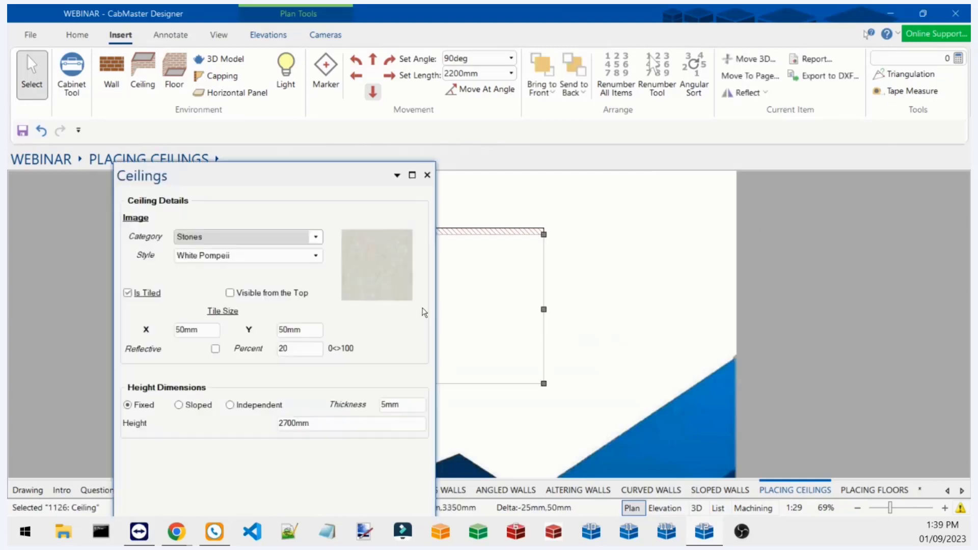
click(427, 175)
click(586, 227)
Draw a smaller rectangular ceiling from the walls' inner corner, 1100 mm along the vertical wall and 2400 mm along the horizontal wall.
scroll(264, 264, up, 2)
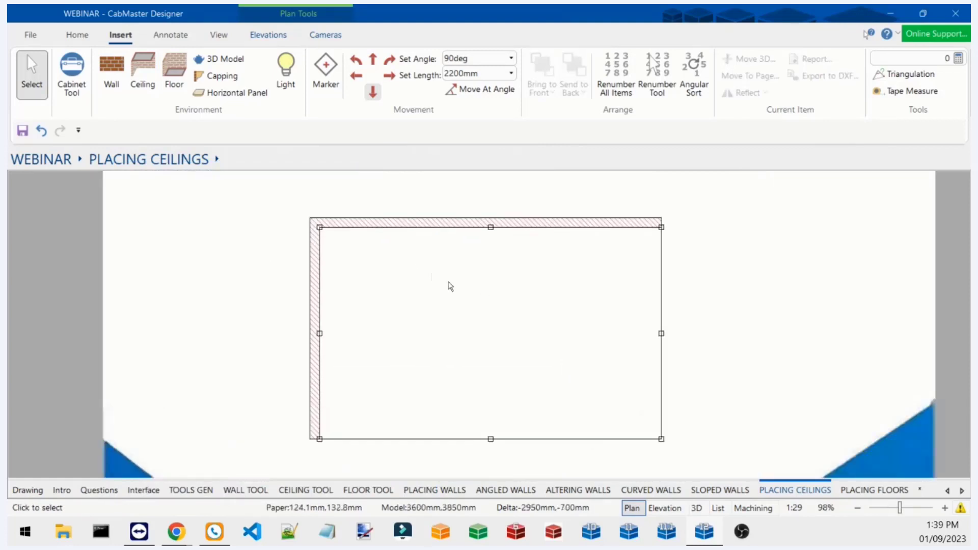
click(159, 68)
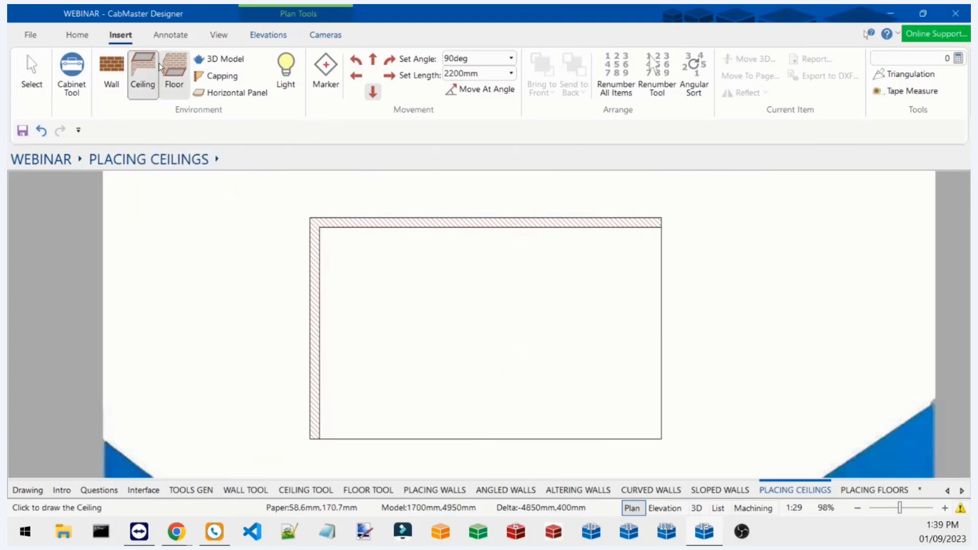
click(318, 227)
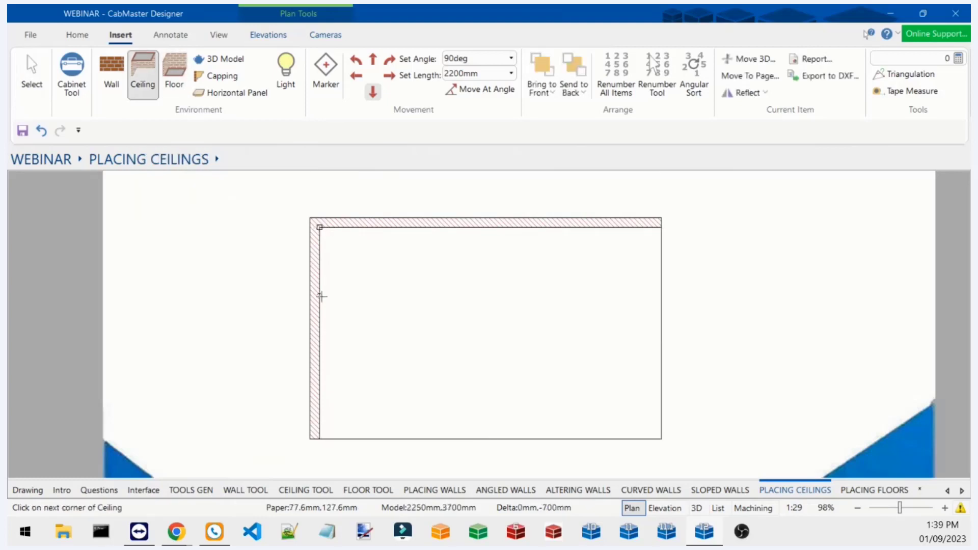
click(319, 333)
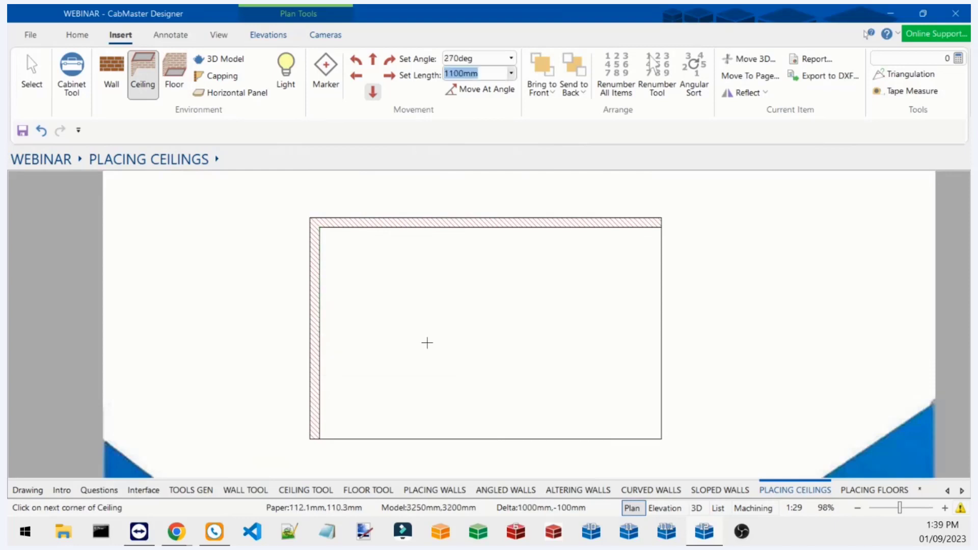
click(550, 333)
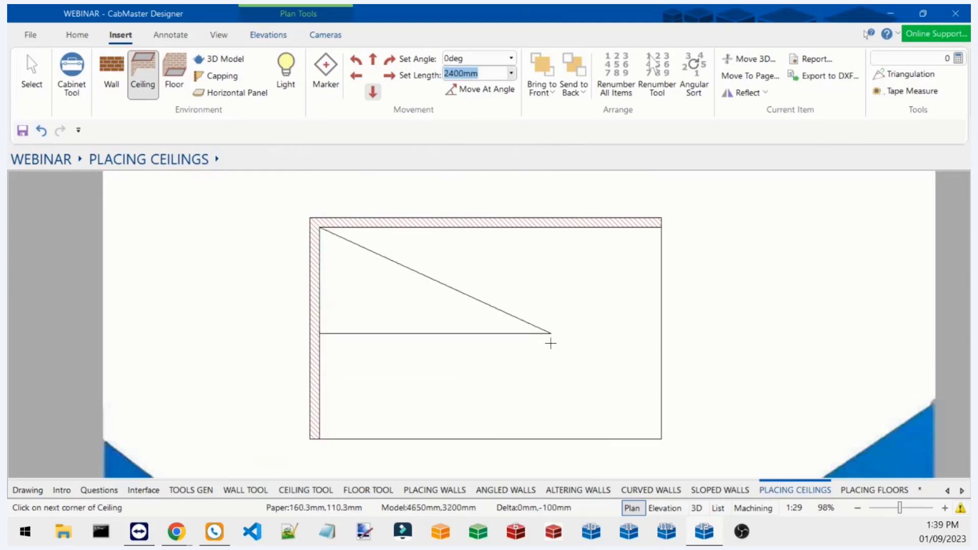
click(551, 227)
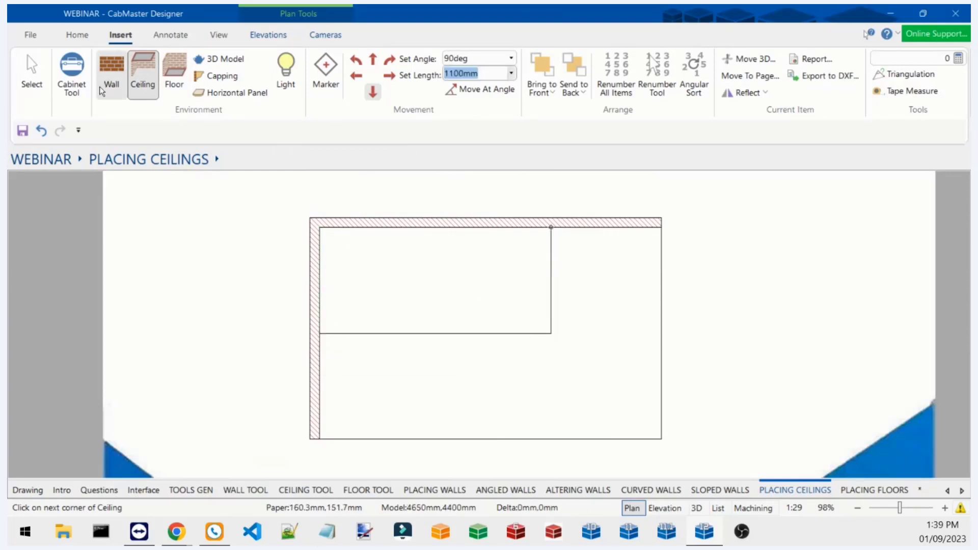
click(32, 74)
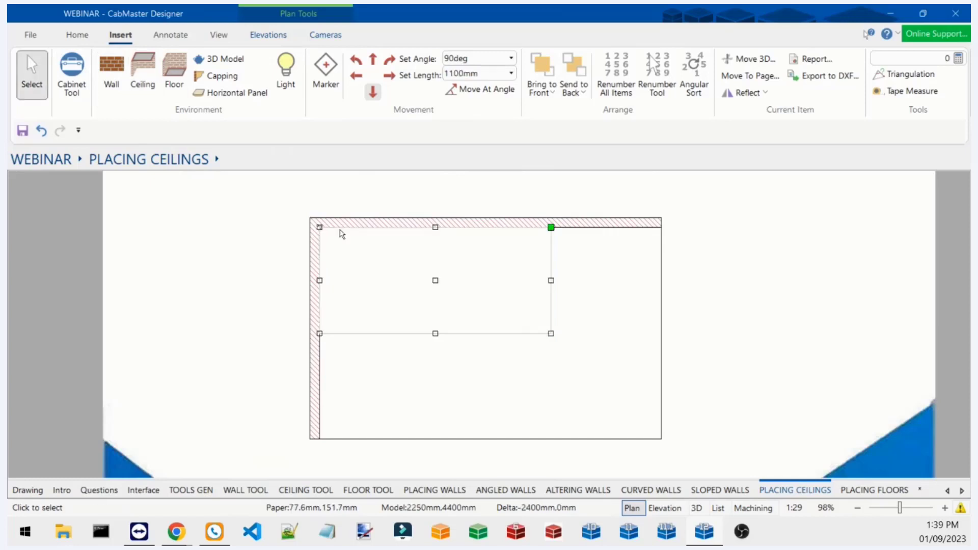
Open the smaller ceiling's properties, display the model in 3D, and set the ceiling's thickness to 200 mm.
double_click(432, 280)
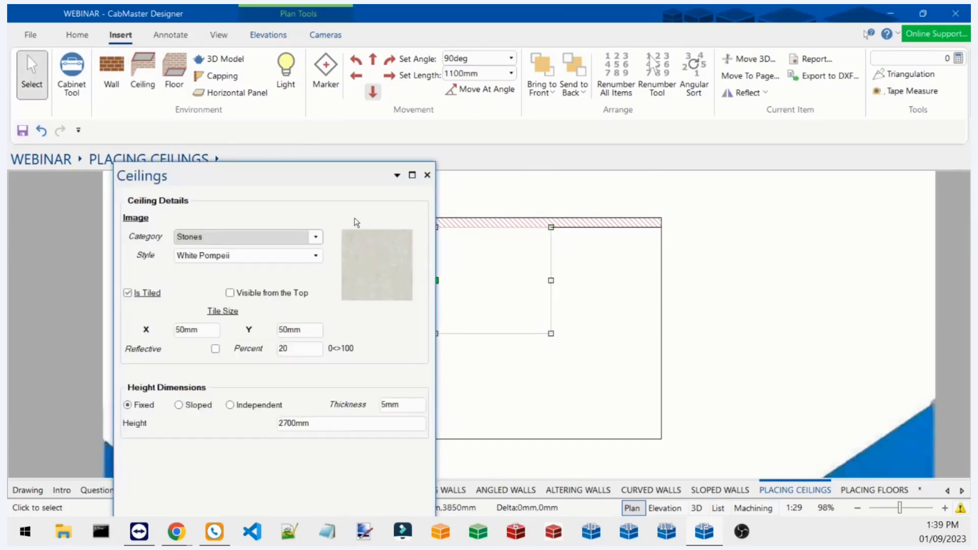
drag(322, 170, 328, 111)
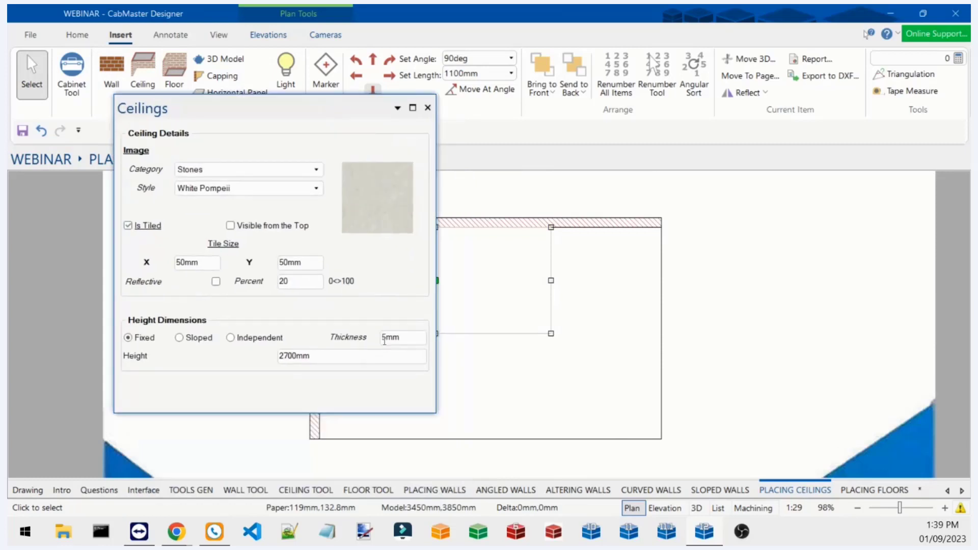
click(702, 507)
drag(671, 422, 701, 302)
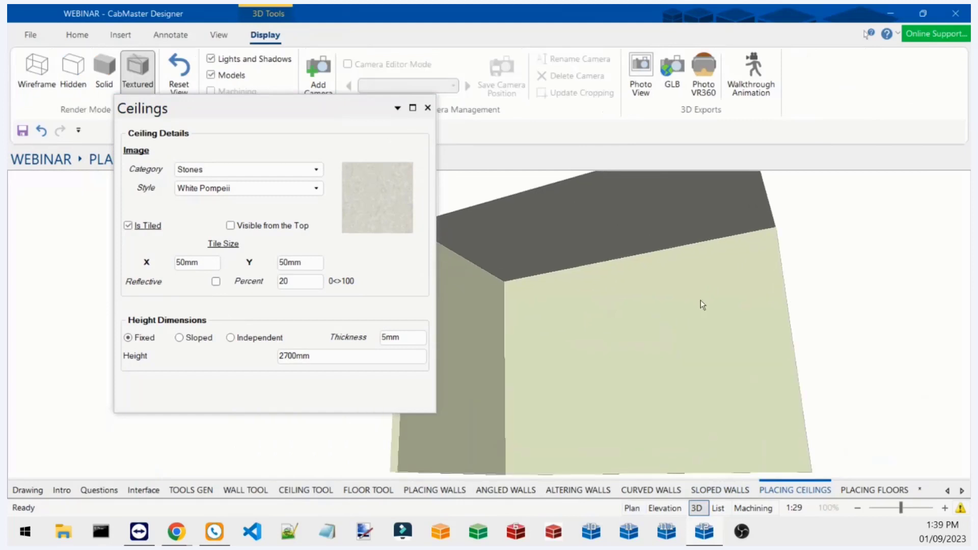
click(401, 341)
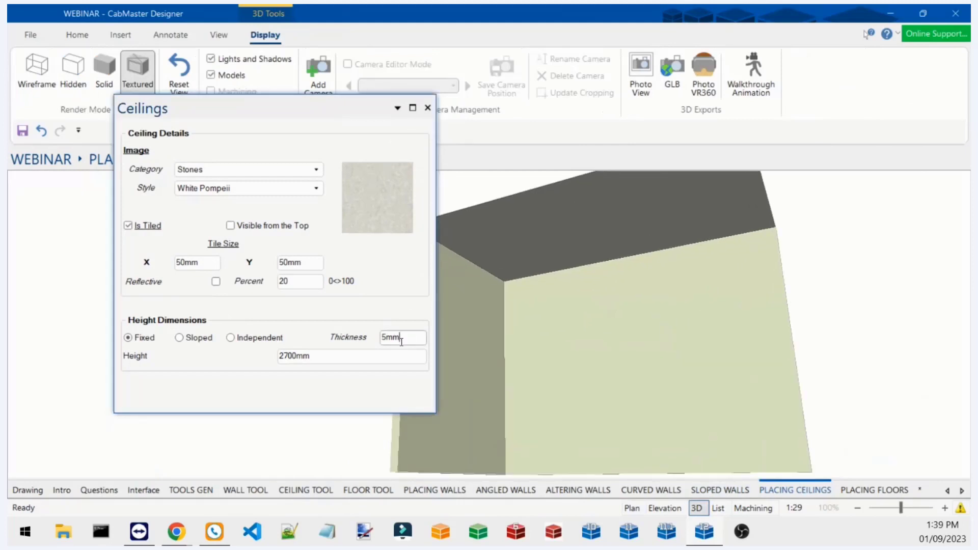
key(Tab)
drag(550, 300, 585, 291)
Lower the smaller ceiling by entering its height as 2700mm-200, and inspect the resulting bulkhead in 3D.
click(339, 355)
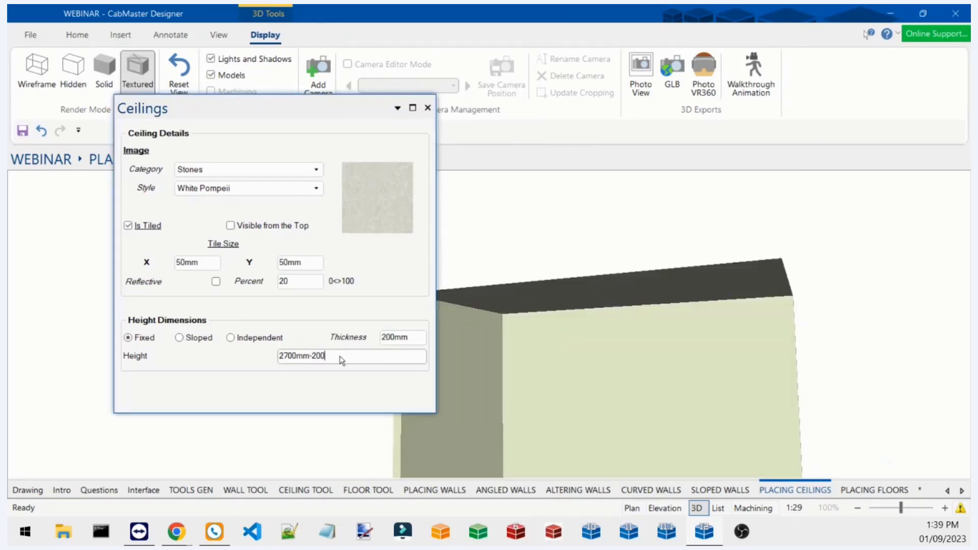
text(-200)
key(Tab)
drag(594, 350, 652, 323)
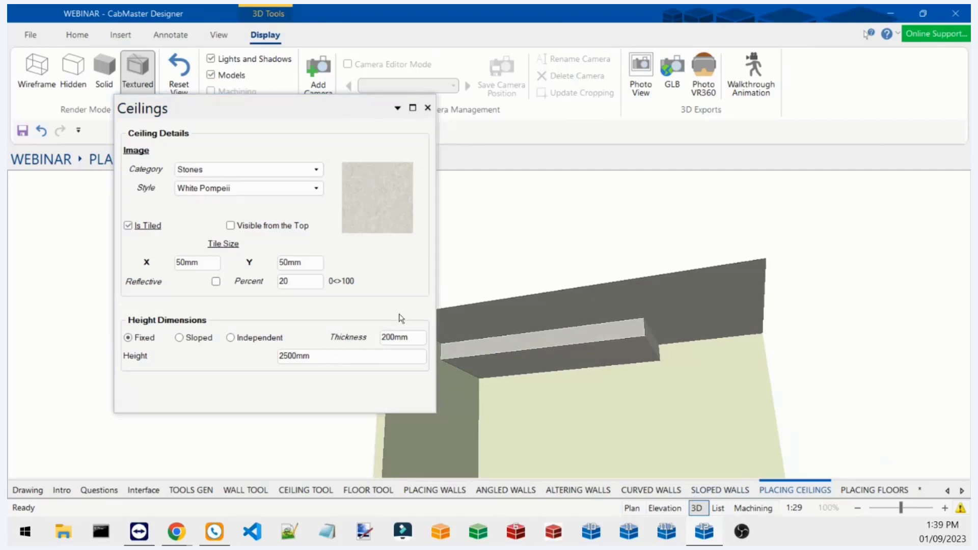
drag(566, 346, 585, 350)
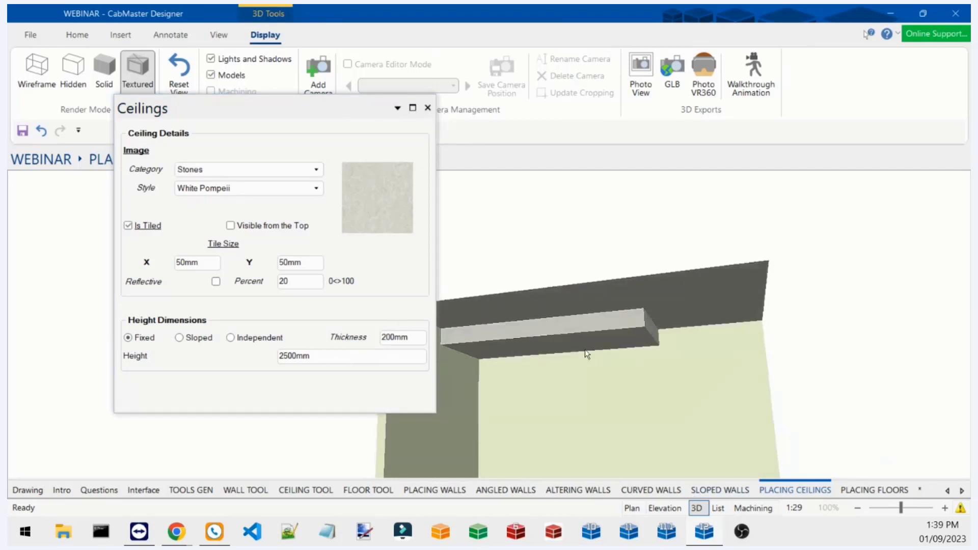
click(428, 108)
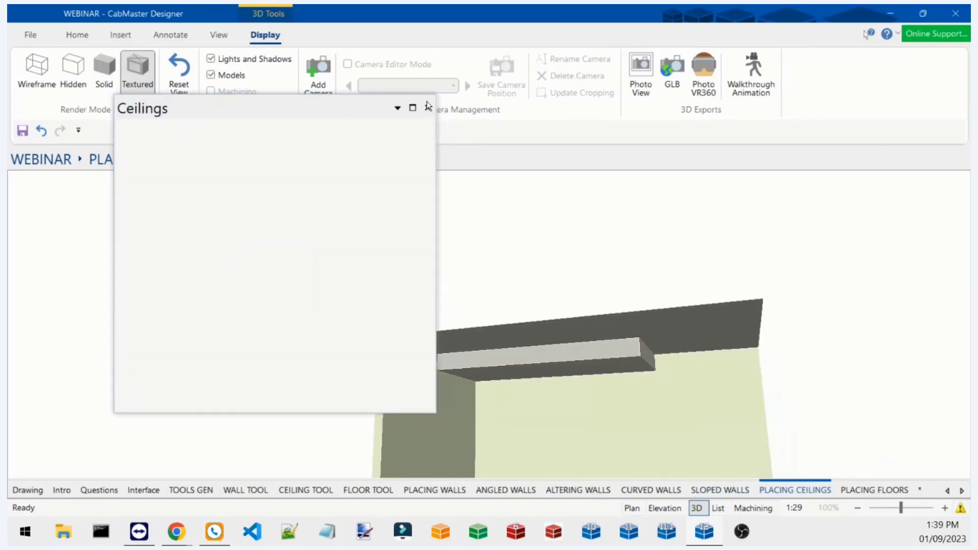
Return to the plan and delete both ceilings, leaving only the L-shaped walls.
click(631, 508)
scroll(640, 365, down, 2)
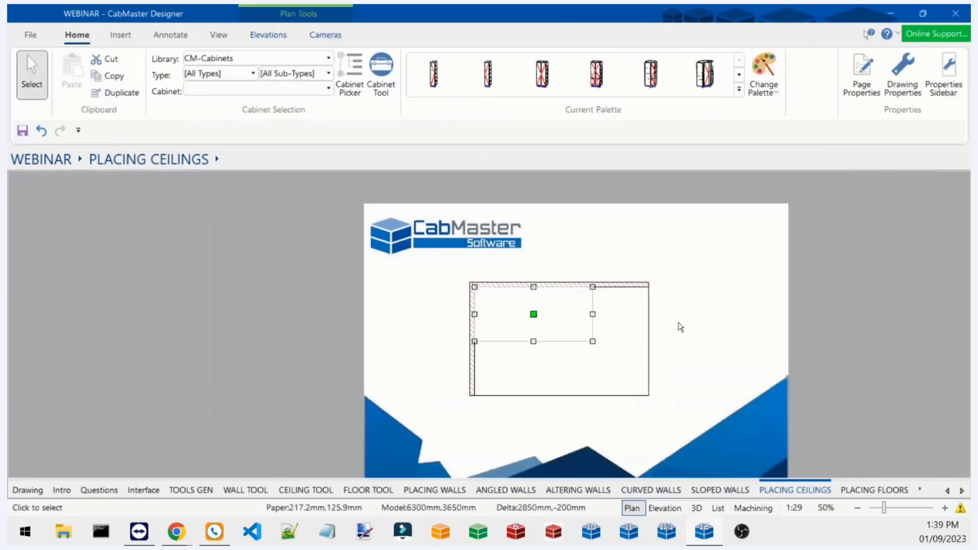
drag(698, 329, 501, 326)
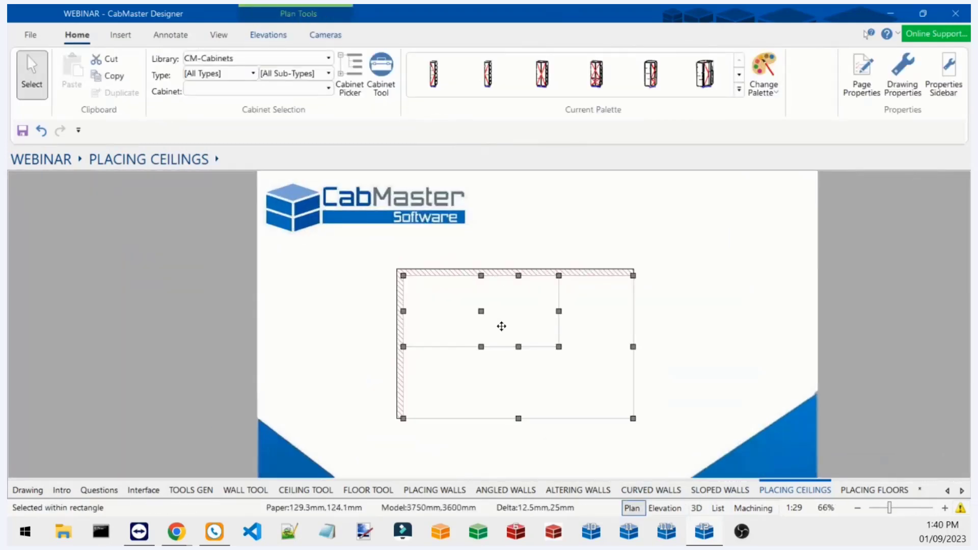
key(Escape)
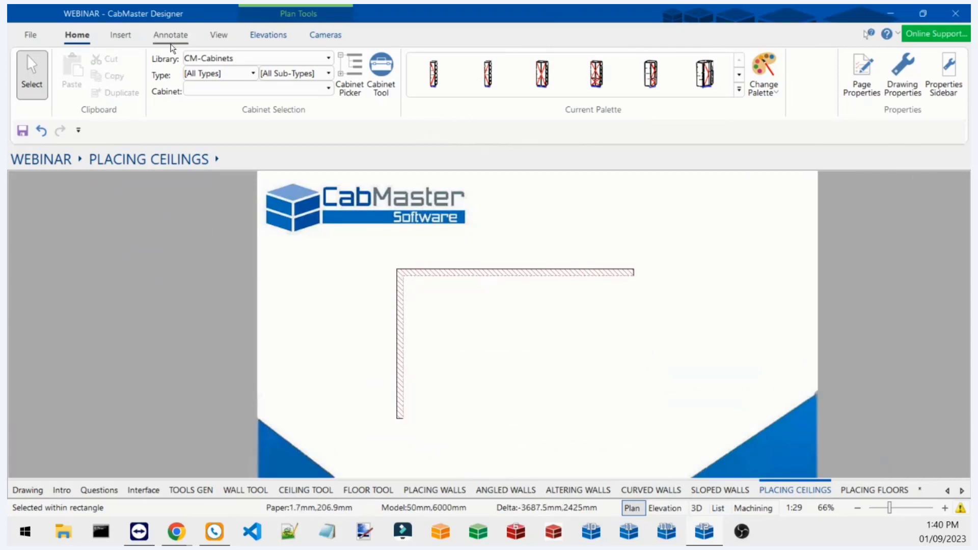
Draw a rectangular ceiling against the walls' inner faces, 2200 mm along the vertical wall and 3550 mm along the horizontal wall.
click(112, 44)
click(143, 76)
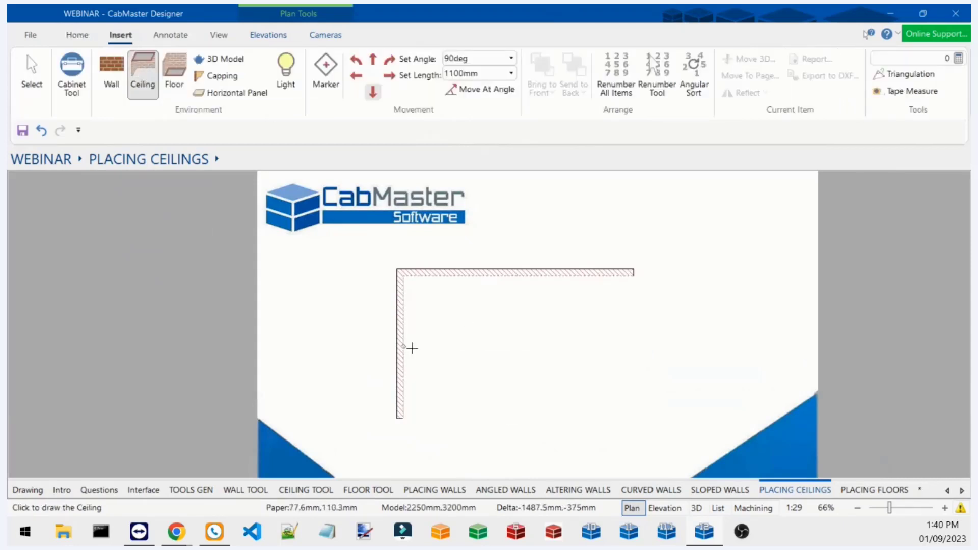
click(401, 417)
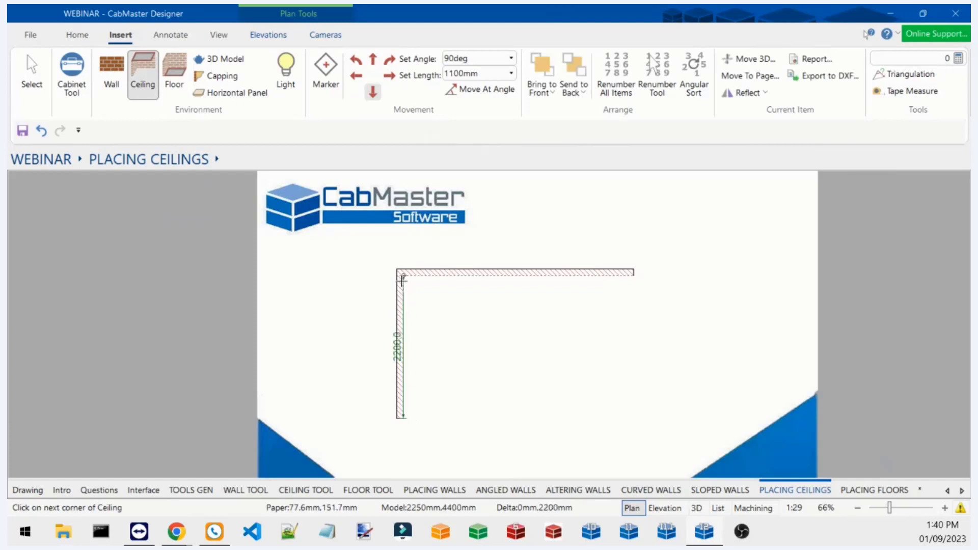
click(399, 274)
click(637, 285)
scroll(636, 283, up, 4)
key(ctrl+z)
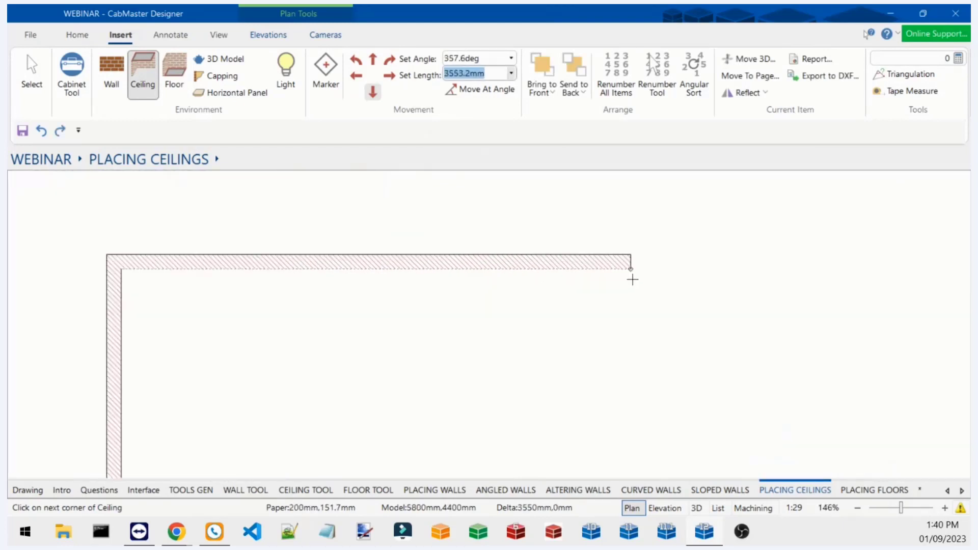
click(631, 269)
scroll(631, 270, down, 4)
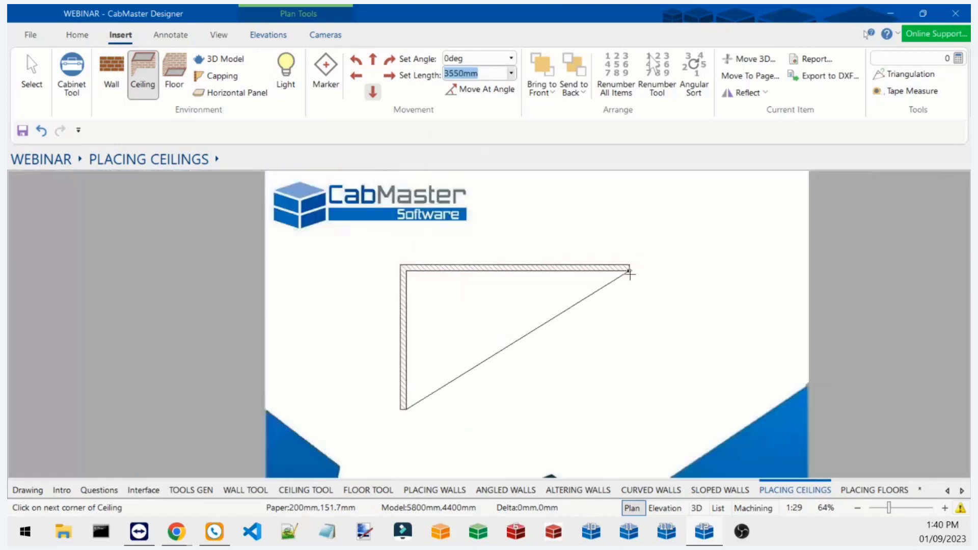
click(628, 397)
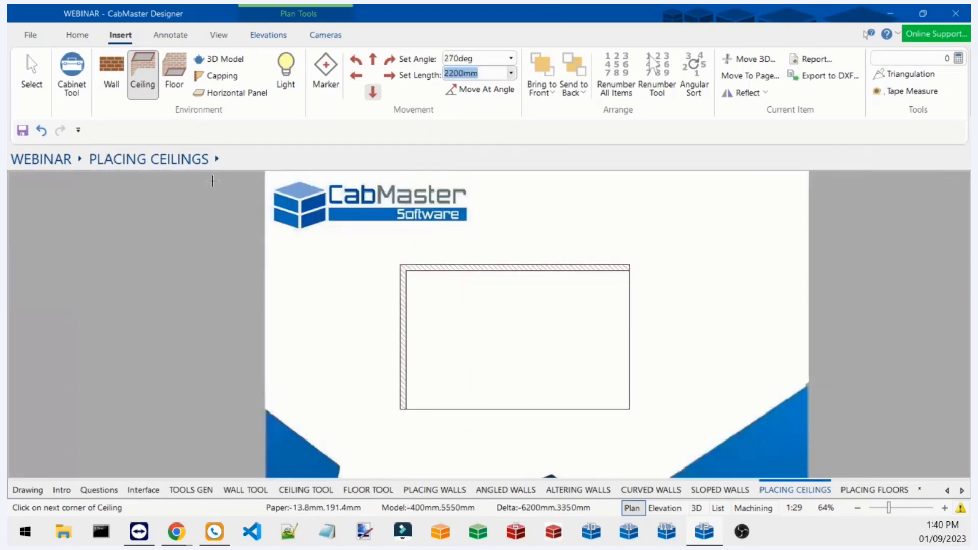
key(Escape)
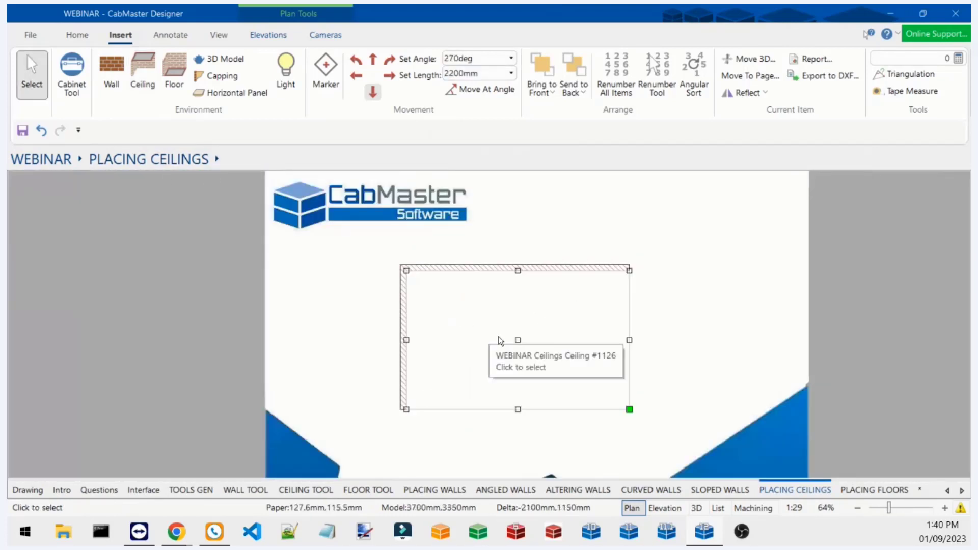
Open the new ceiling's properties, display the model in 3D, and change the ceiling's height type to Sloped.
click(518, 341)
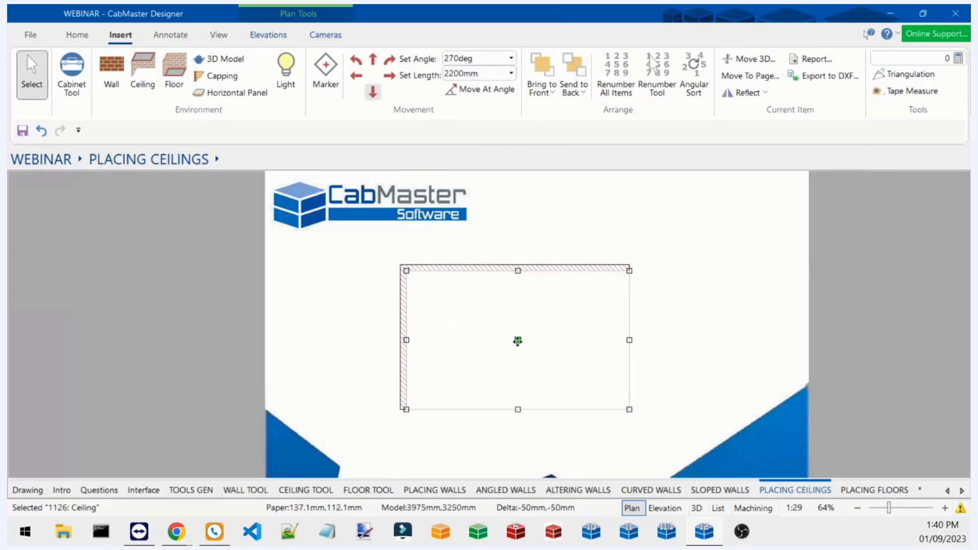
double_click(518, 340)
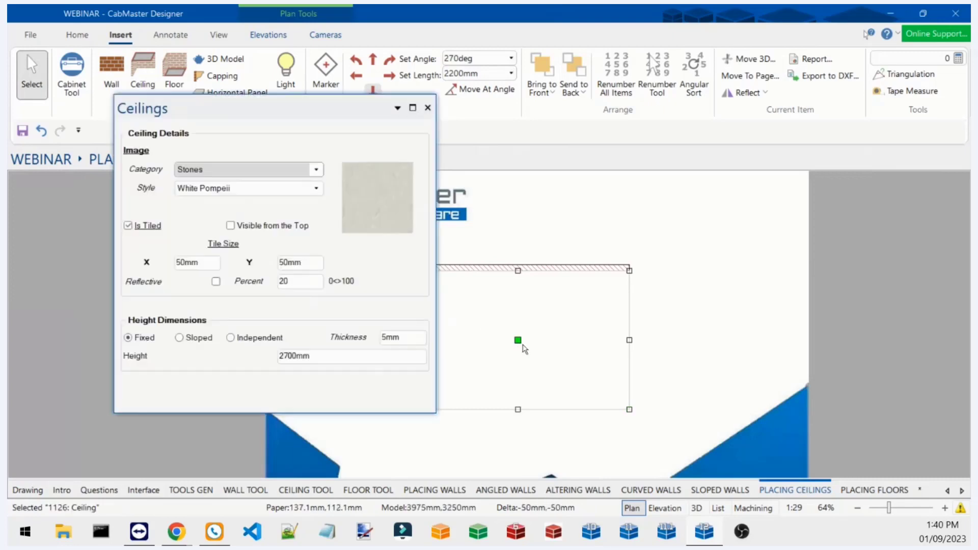
click(696, 508)
middle_drag(621, 398, 657, 311)
drag(323, 108, 237, 109)
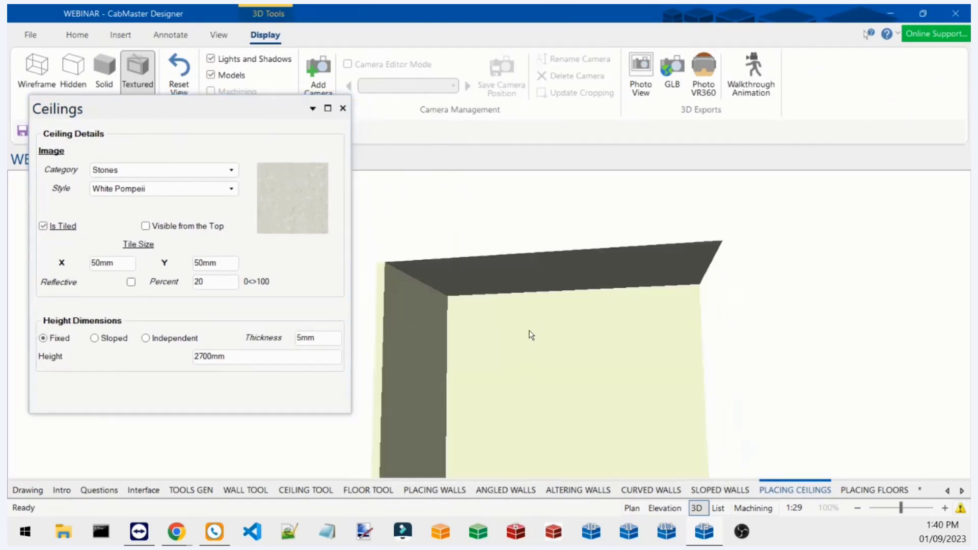
click(115, 340)
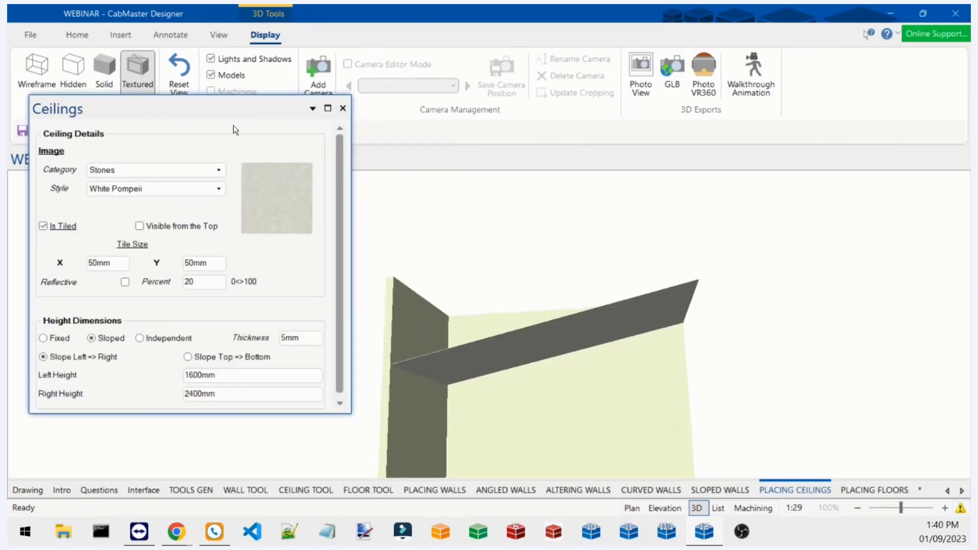
drag(227, 118, 241, 111)
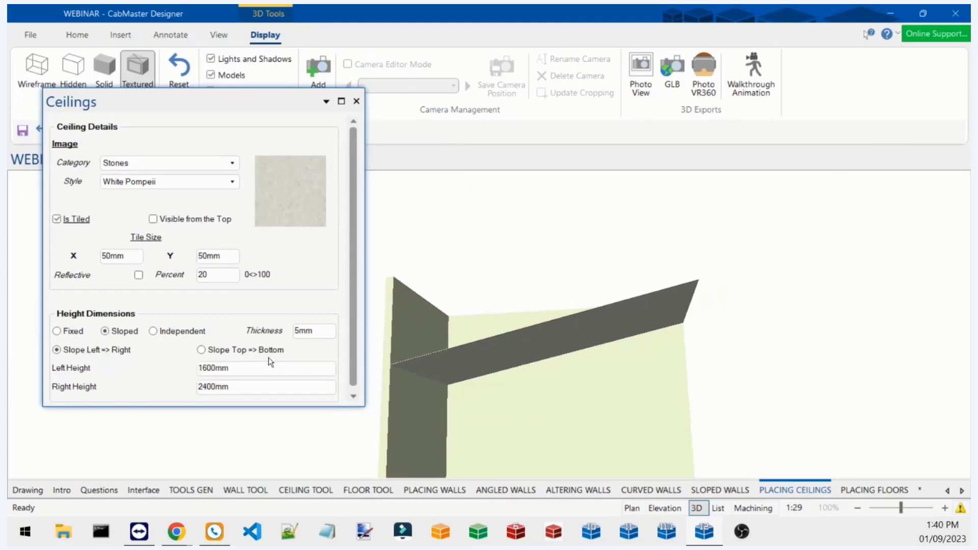
Try the Slope Top => Bottom direction, inspect it in 3D, and return to Slope Left => Right.
click(201, 350)
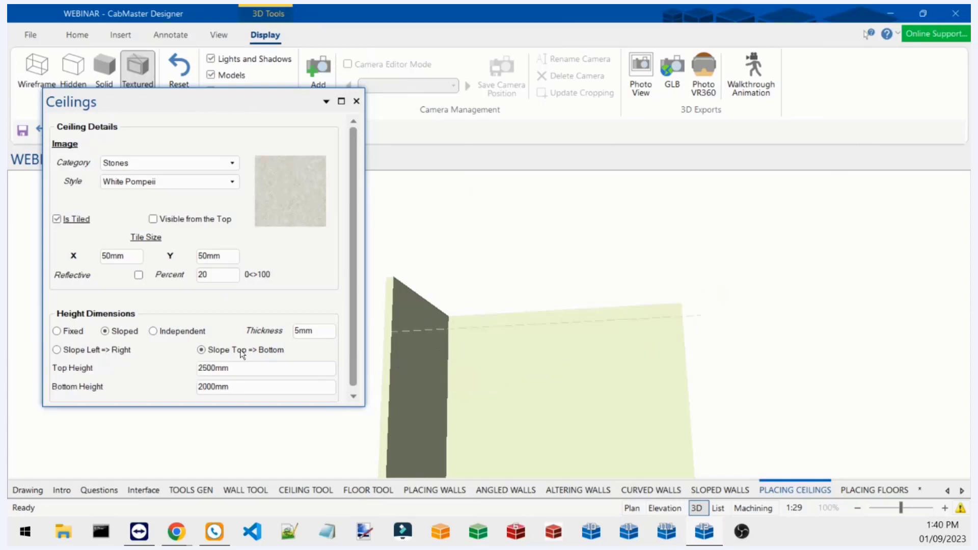
drag(461, 356, 576, 347)
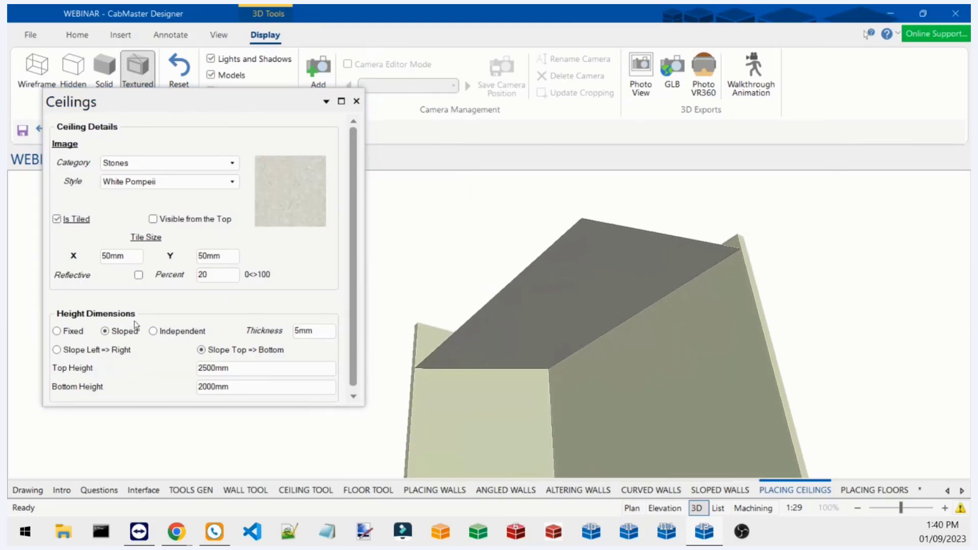
click(97, 353)
Set the sloped ceiling's right height to 2800 mm and its left height to 1000 mm.
drag(253, 367, 196, 380)
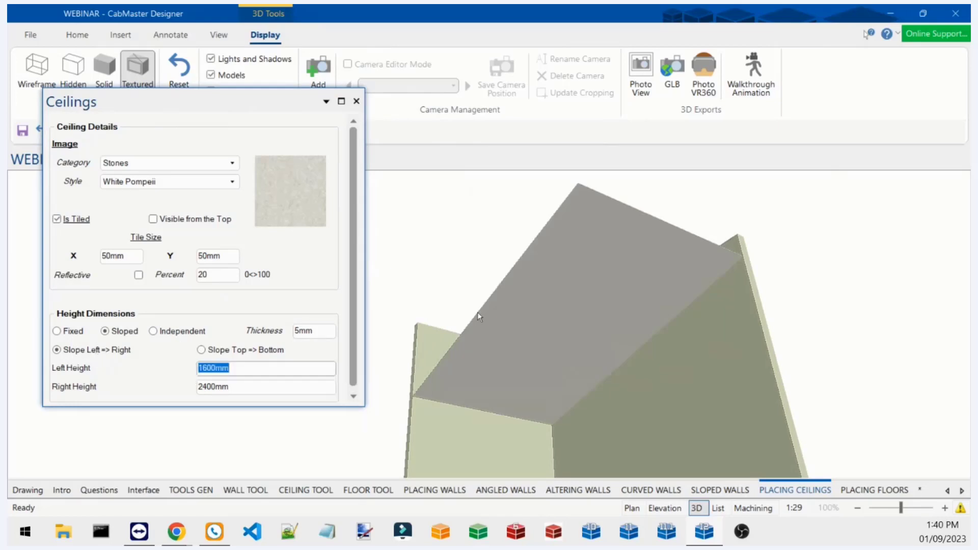
drag(502, 317, 657, 316)
drag(240, 388, 153, 398)
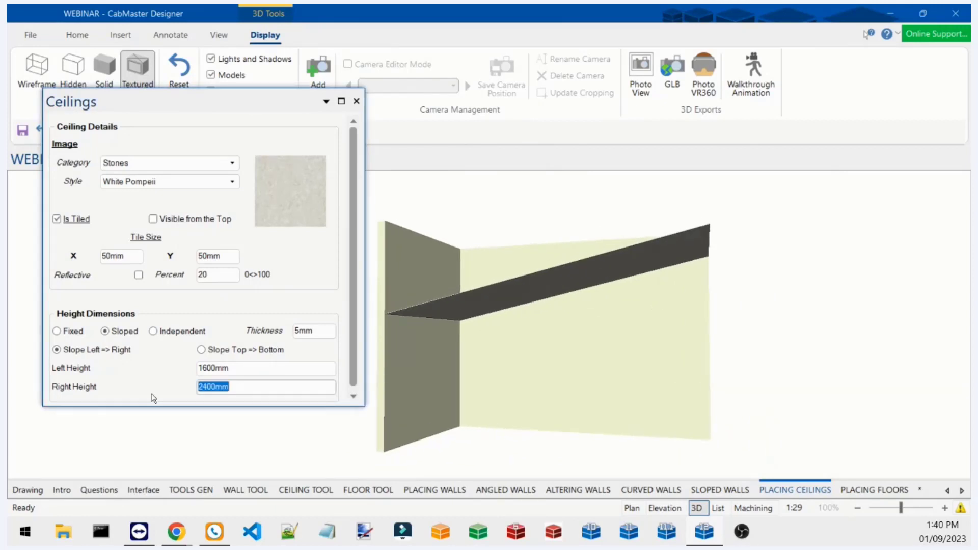
text(2)
key(Tab)
drag(220, 370, 148, 375)
text(1)
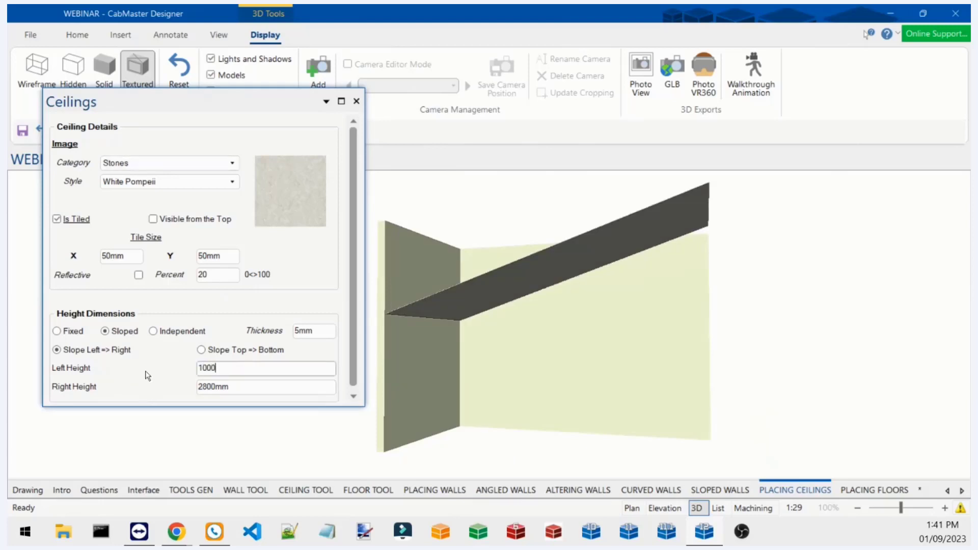
text(000)
key(Tab)
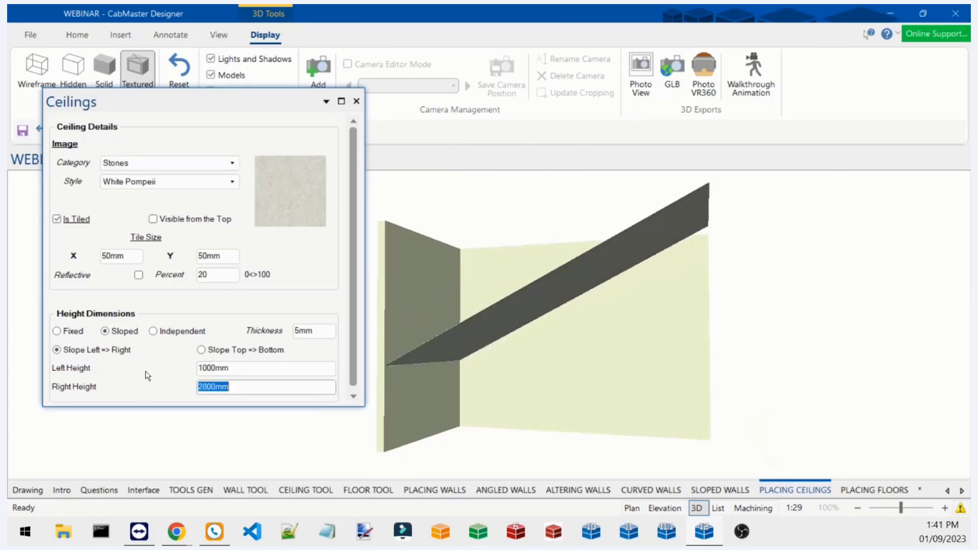
Switch the ceiling to independent corner heights, set Point 1 to 1000 mm, and inspect the shape in 3D.
click(153, 331)
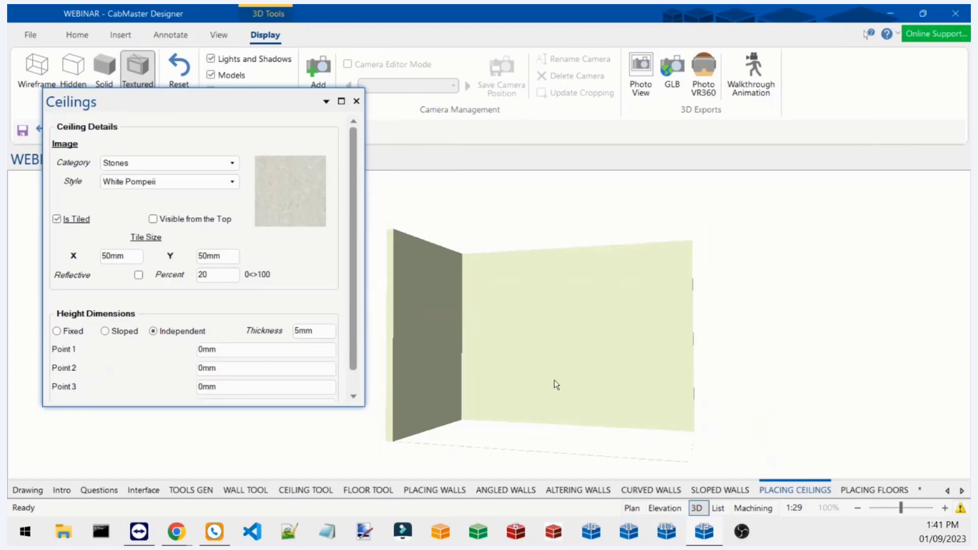
drag(578, 373, 556, 370)
scroll(350, 262, down, 1)
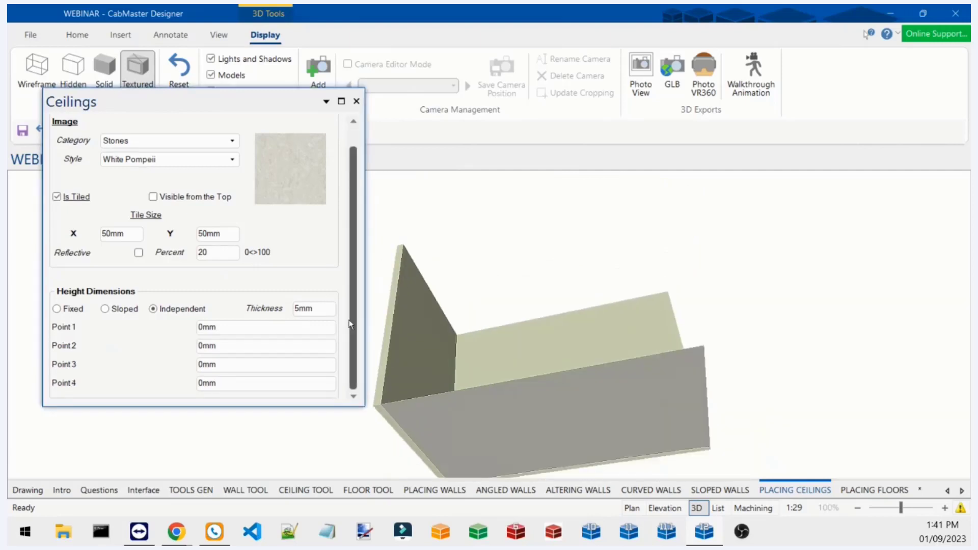
drag(225, 326, 187, 330)
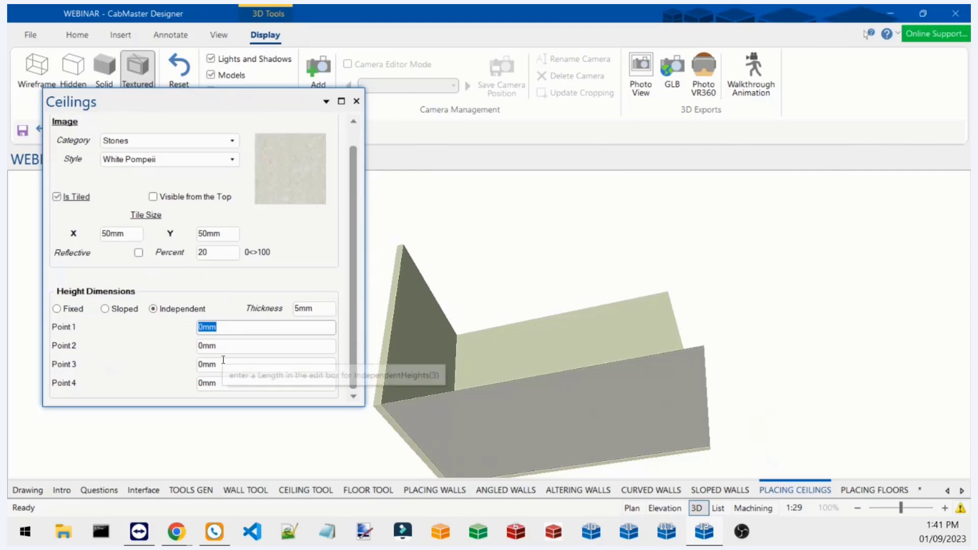
text(1000)
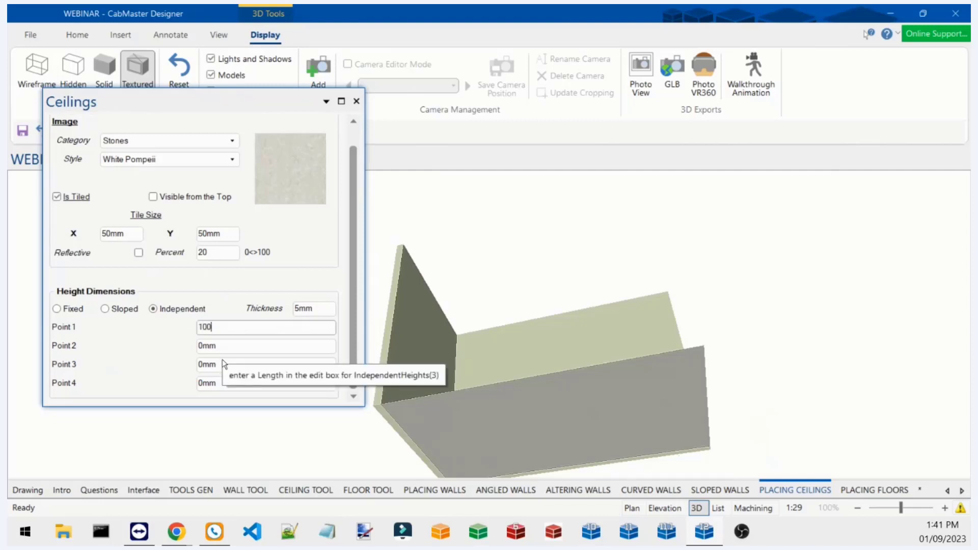
key(Tab)
drag(465, 302, 549, 385)
drag(482, 361, 521, 402)
Set the Point 2 height to 2000 mm, inspect the ceiling in 3D, and return its height type to Sloped.
click(229, 342)
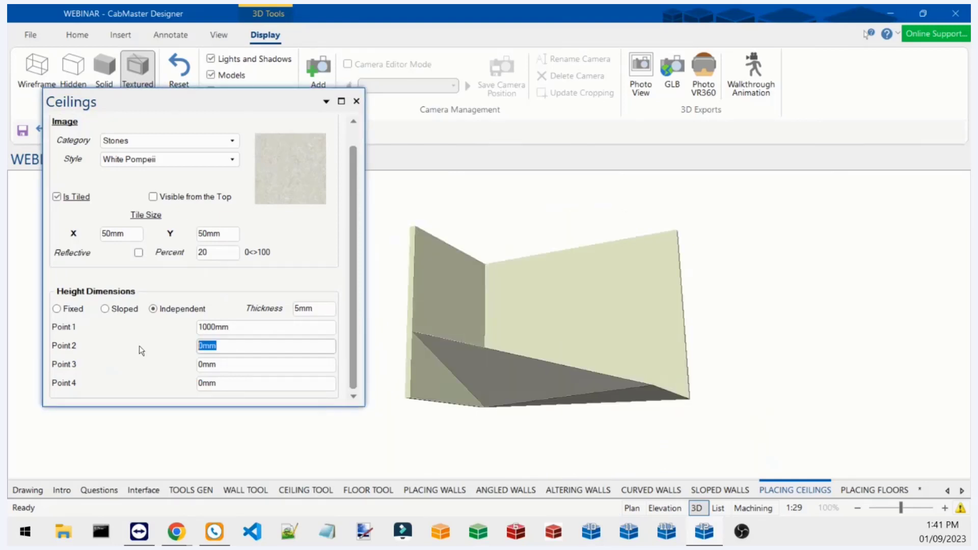
key(BackSpace)
key(BackSpace)
key(BackSpace)
key(Tab)
drag(469, 350, 573, 432)
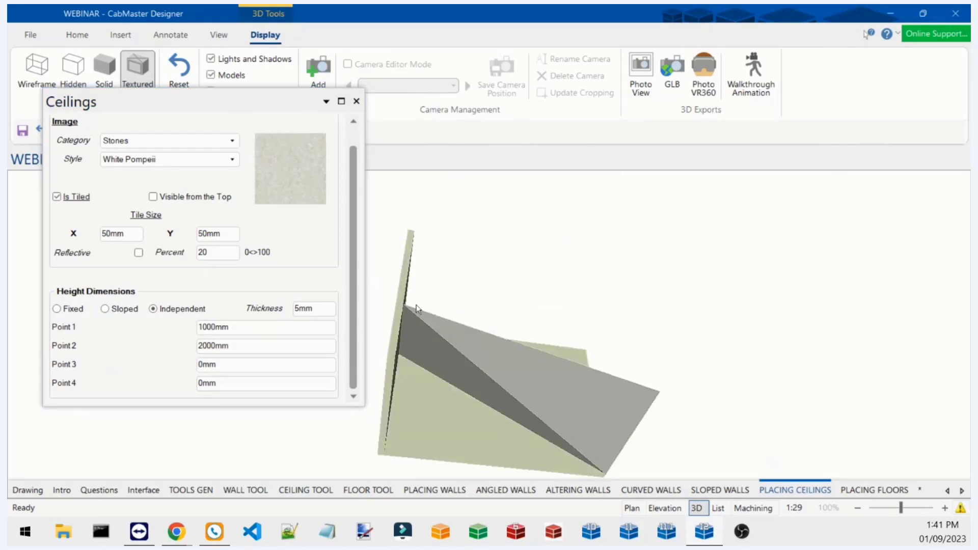
click(108, 309)
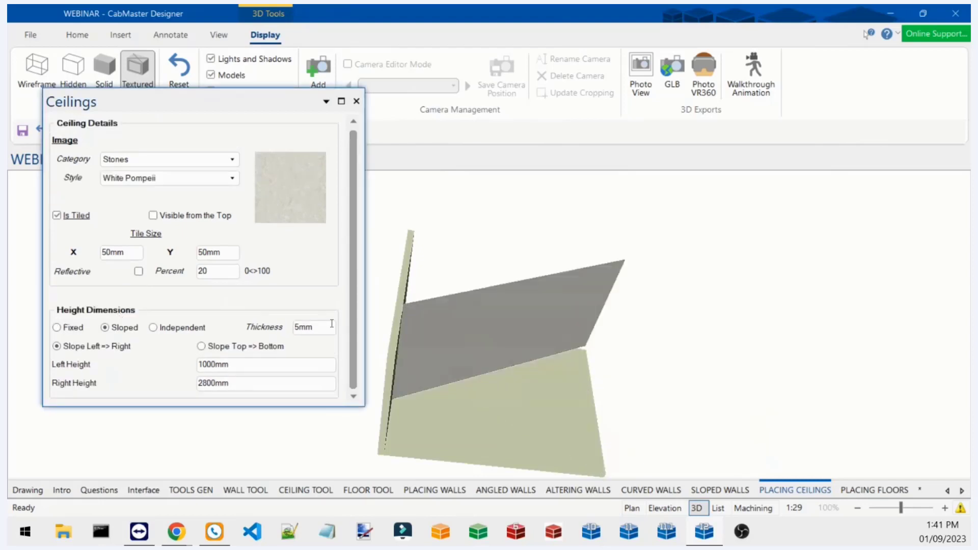
drag(511, 316, 581, 347)
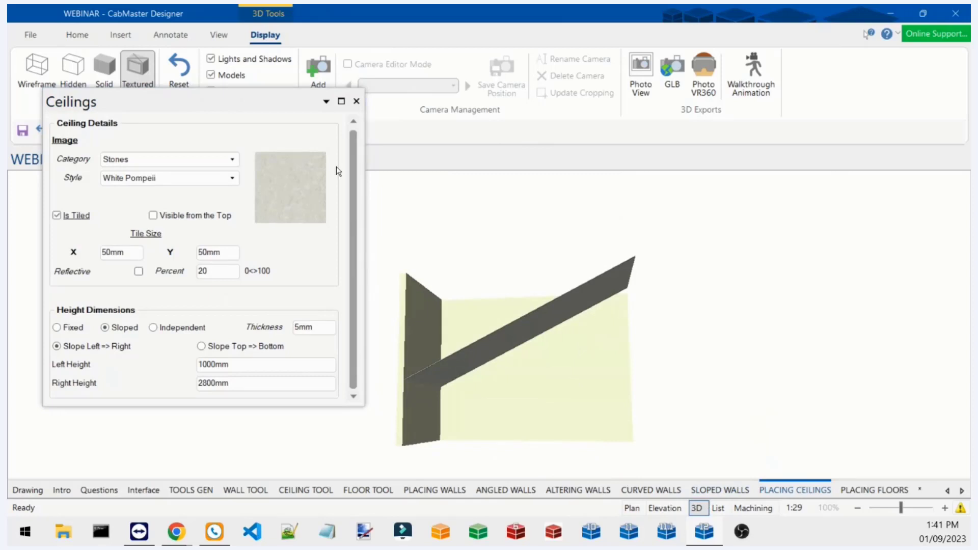
Close the ceiling's properties and open the PLACING FLOORS page in plan view.
click(357, 101)
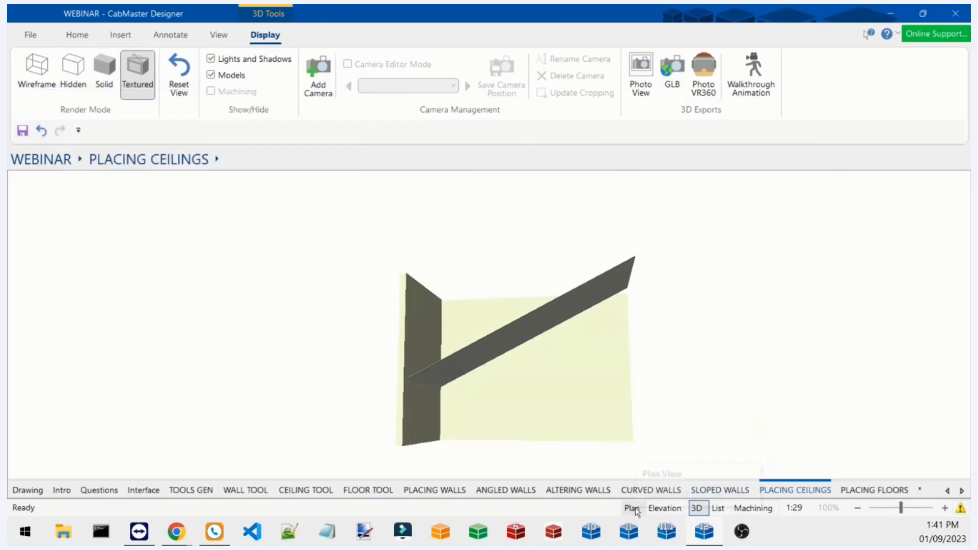
click(854, 492)
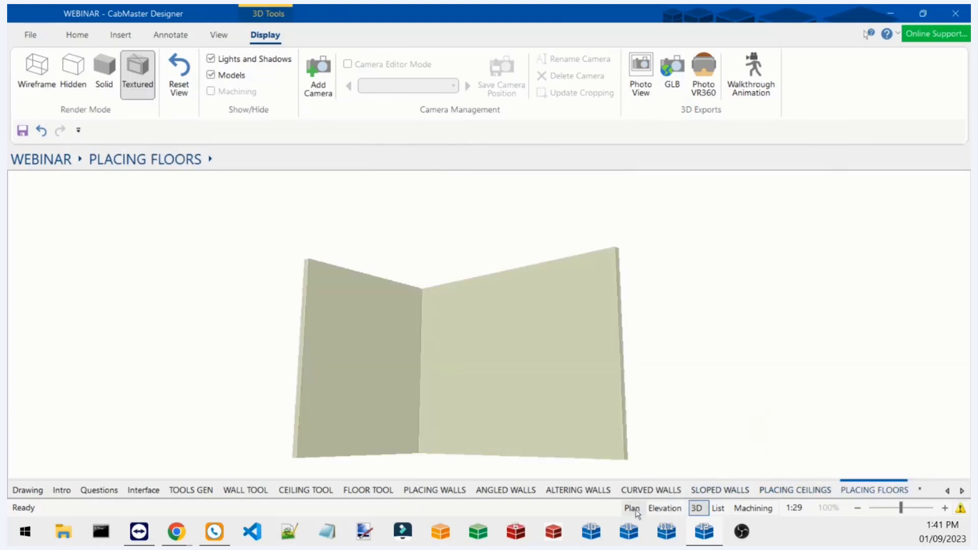
click(632, 508)
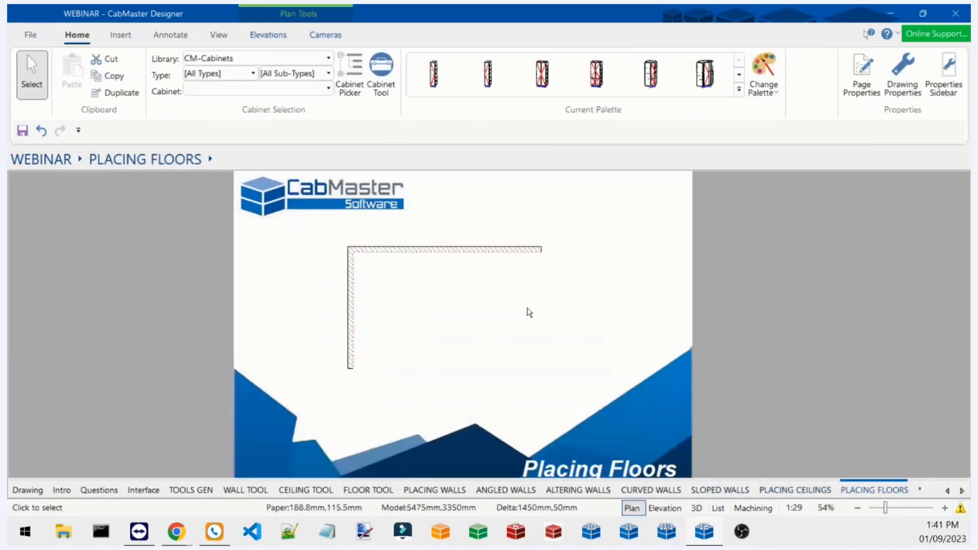
Draw an irregular four-cornered trial floor in the empty area beside the walls, with one side about 1250 mm, and delete it.
click(120, 35)
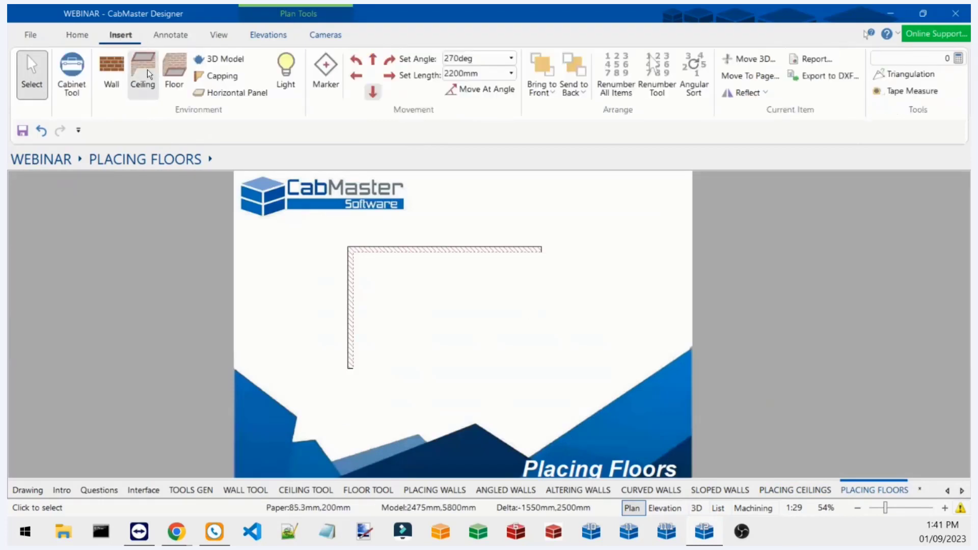
click(174, 77)
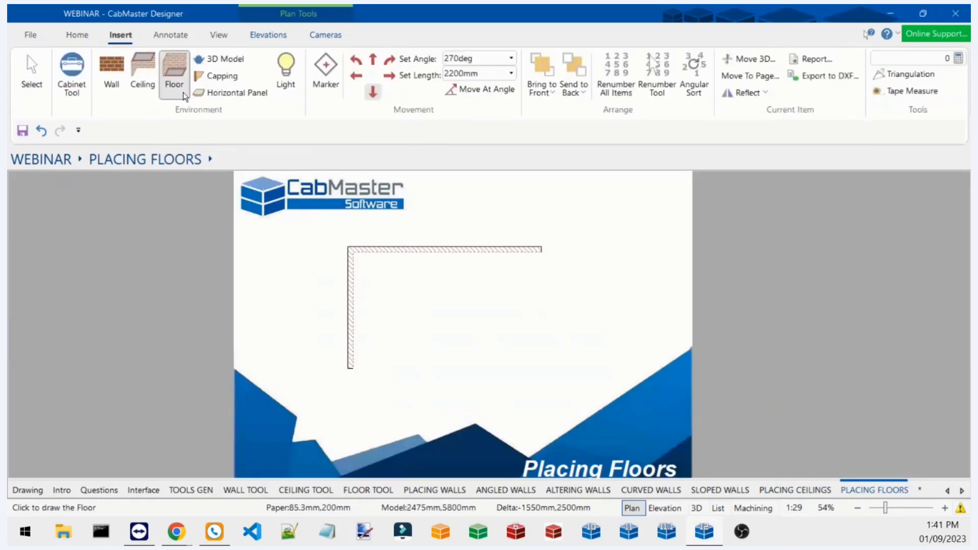
click(613, 309)
click(600, 371)
click(677, 368)
click(679, 304)
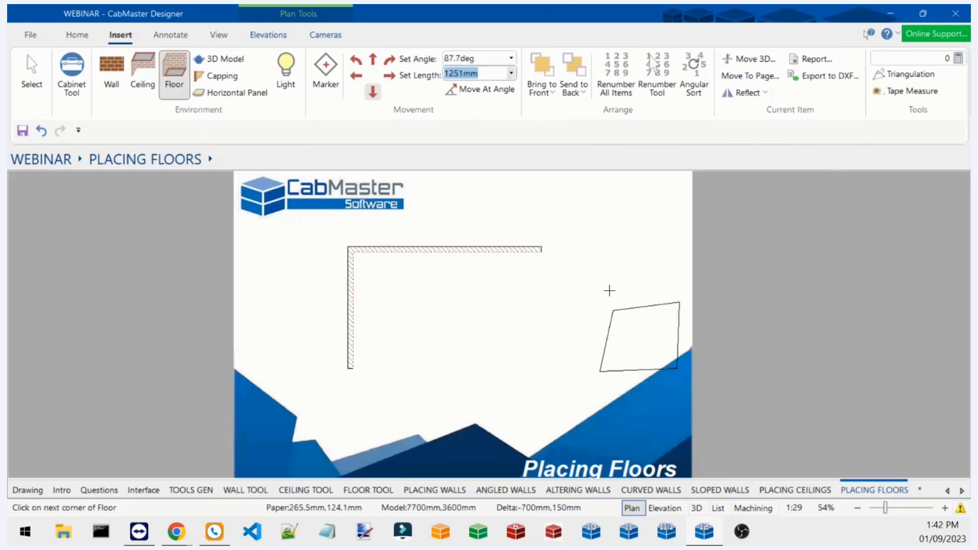
click(40, 93)
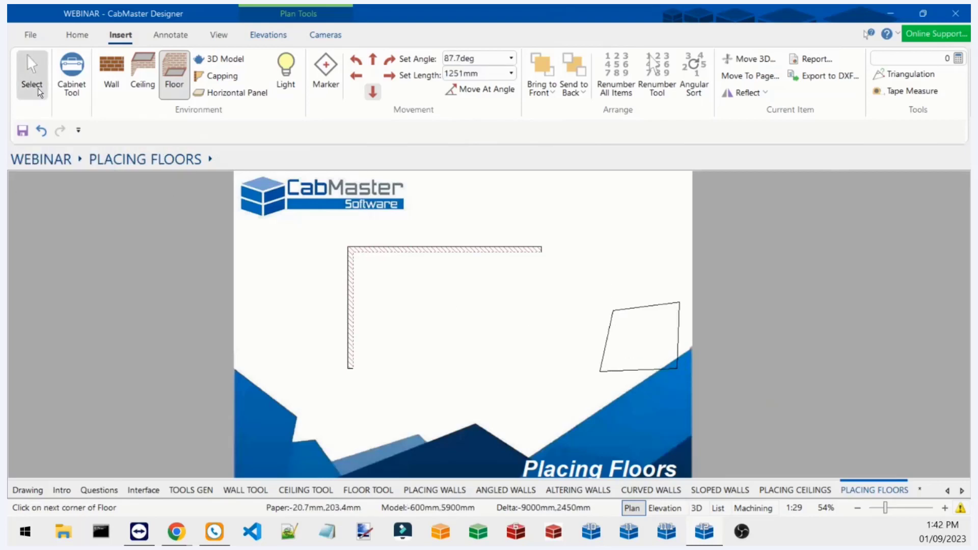
click(640, 339)
click(646, 349)
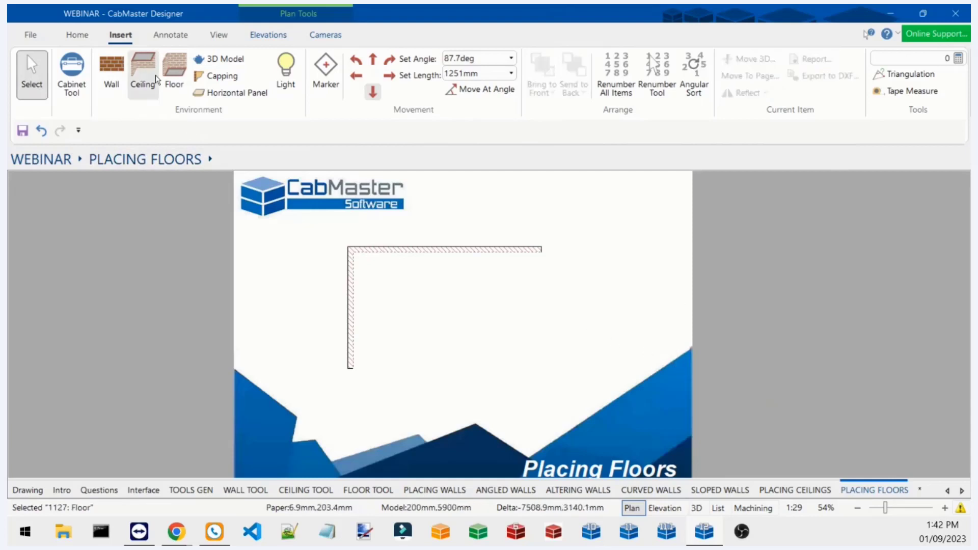
Draw a rectangular floor about 3550 by 2200 mm, snapping its corners to the inner faces of the two walls.
click(173, 74)
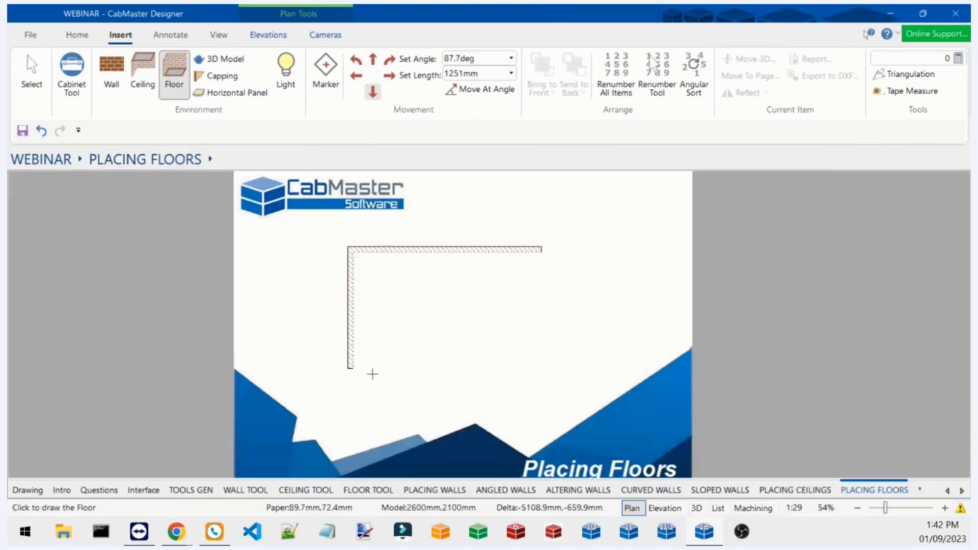
click(350, 367)
click(350, 253)
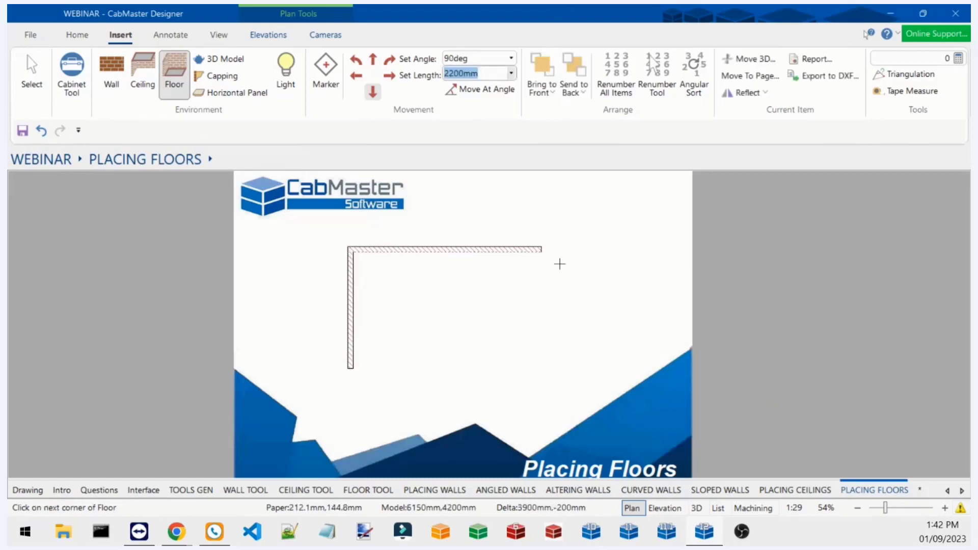
click(541, 260)
key(ctrl+z)
scroll(543, 285, up, 5)
click(536, 260)
scroll(543, 278, down, 3)
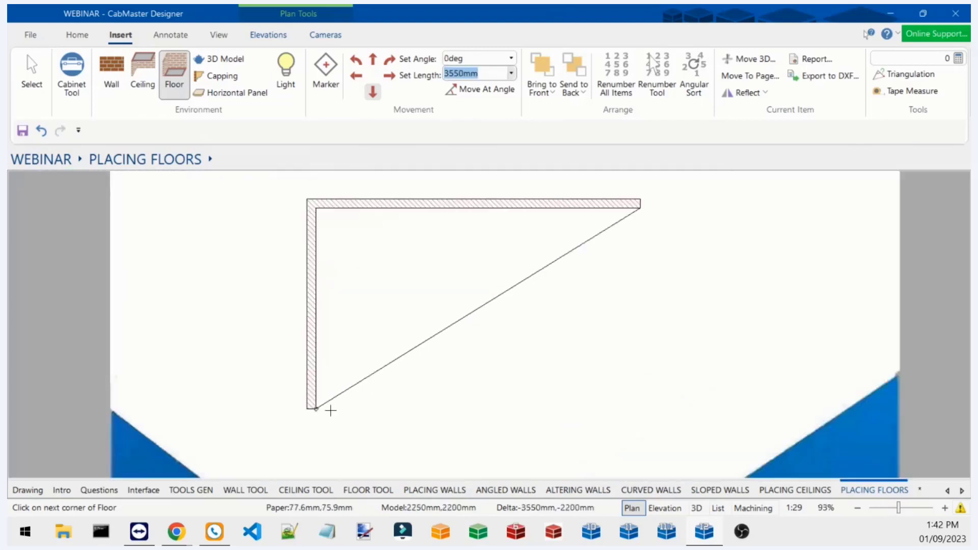
scroll(330, 411, down, 1)
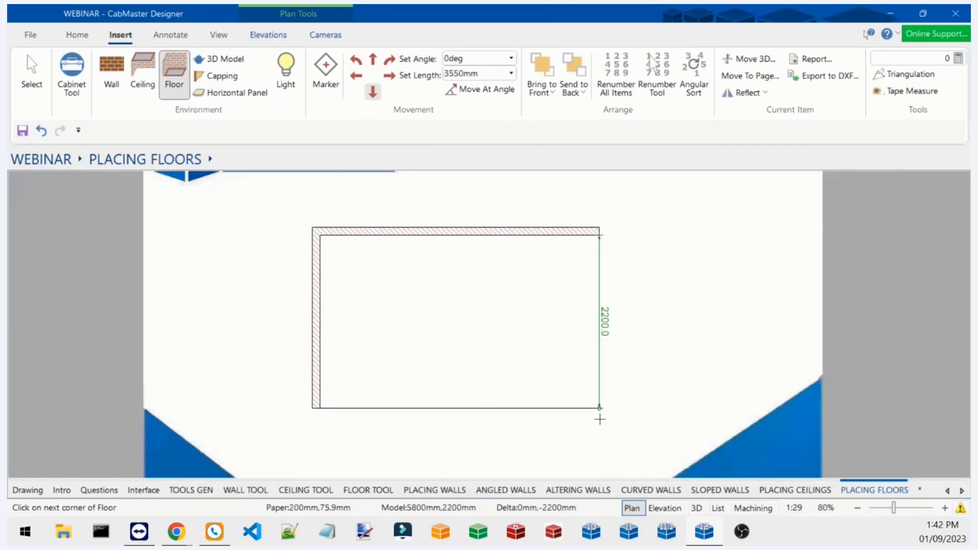
click(602, 409)
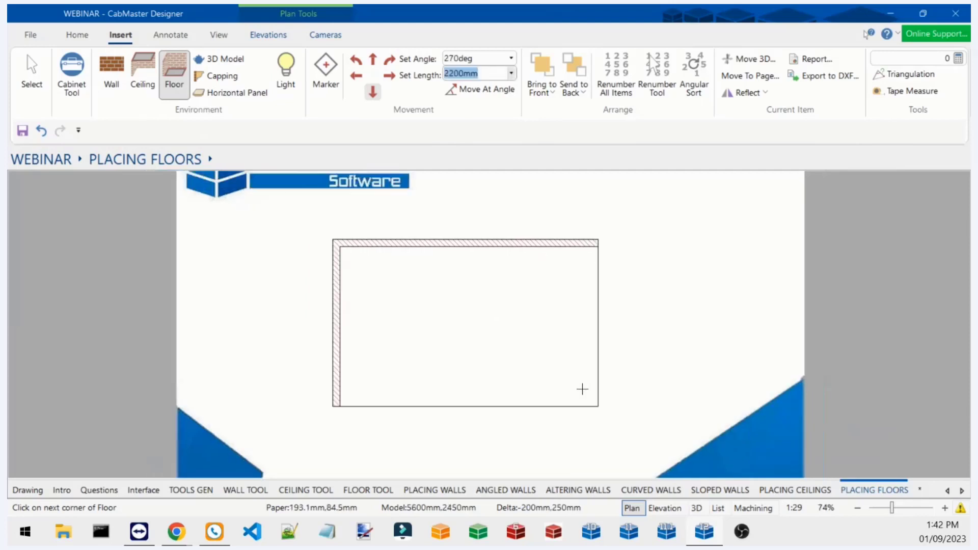
scroll(587, 390, down, 1)
Inspect the new floor between the walls in 3D from above, and return to plan view.
click(696, 509)
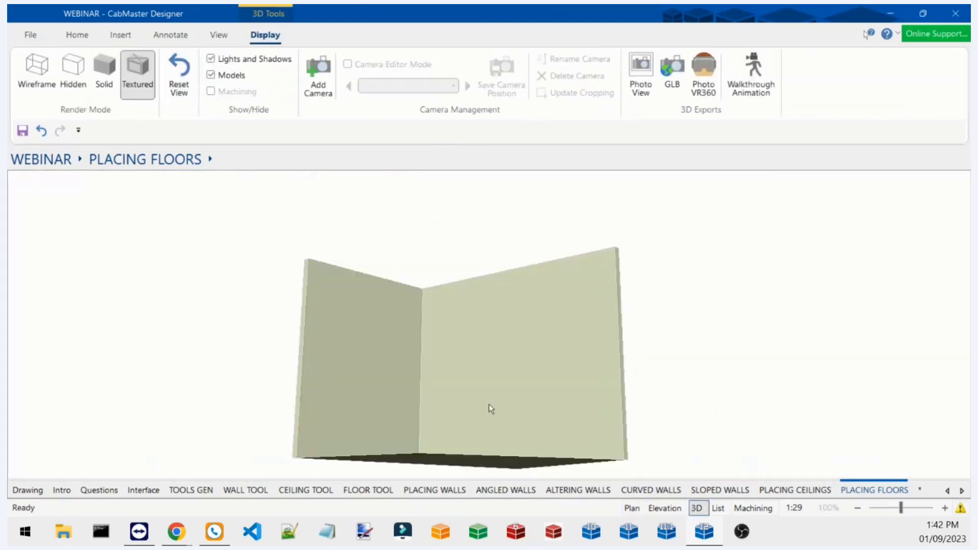
drag(472, 351, 557, 399)
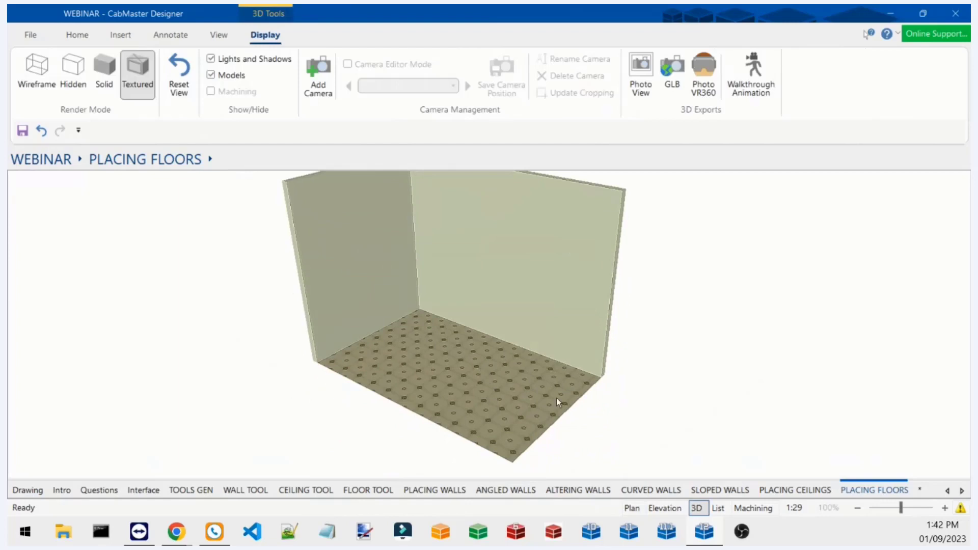
click(631, 508)
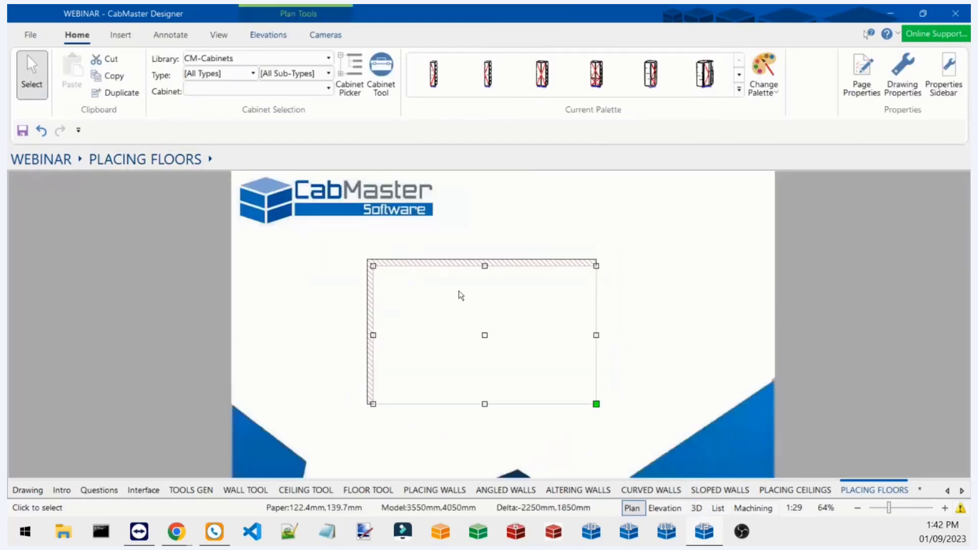
Set the floor's image category to Timber Seamless 2048x1071 with style Seamless Timber Laminate 11, and show it in 3D.
double_click(486, 337)
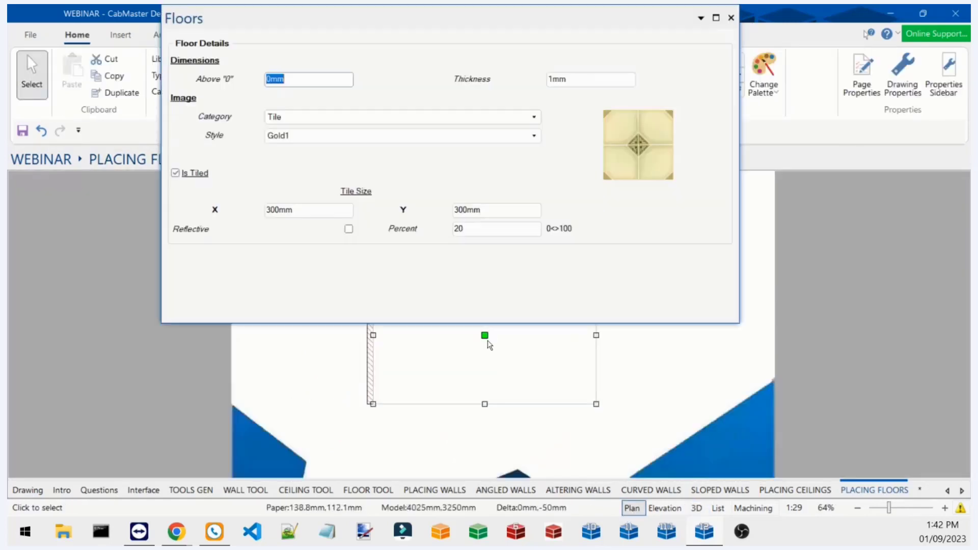
click(361, 121)
click(327, 257)
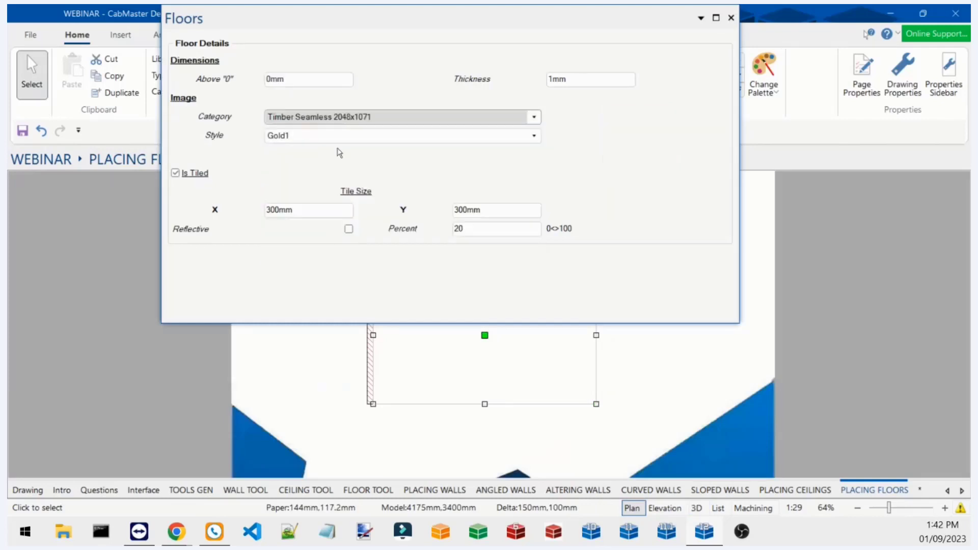
click(337, 138)
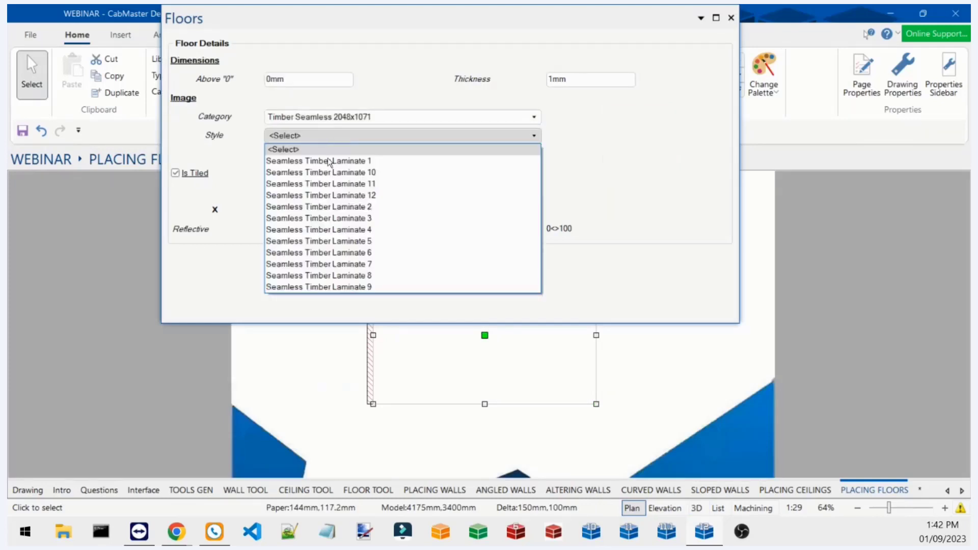
click(365, 184)
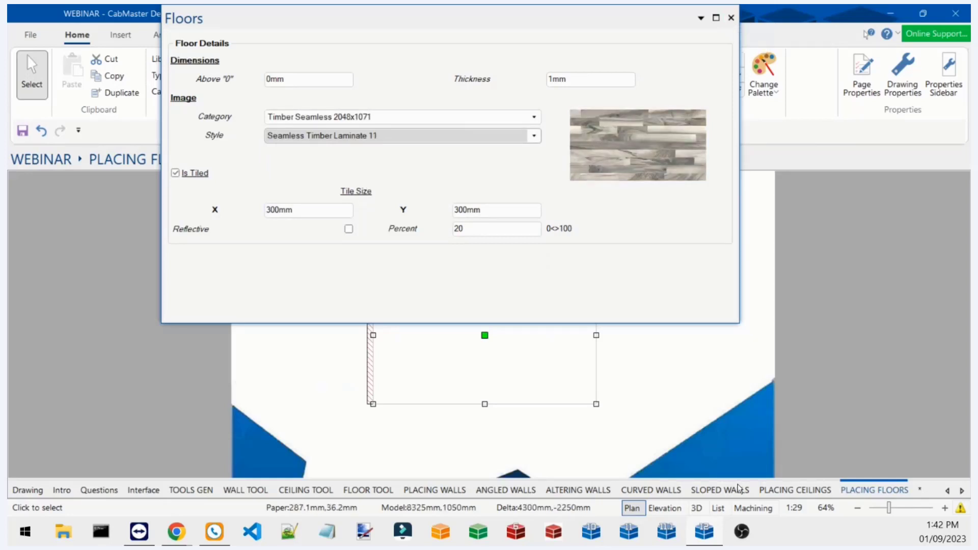
click(699, 509)
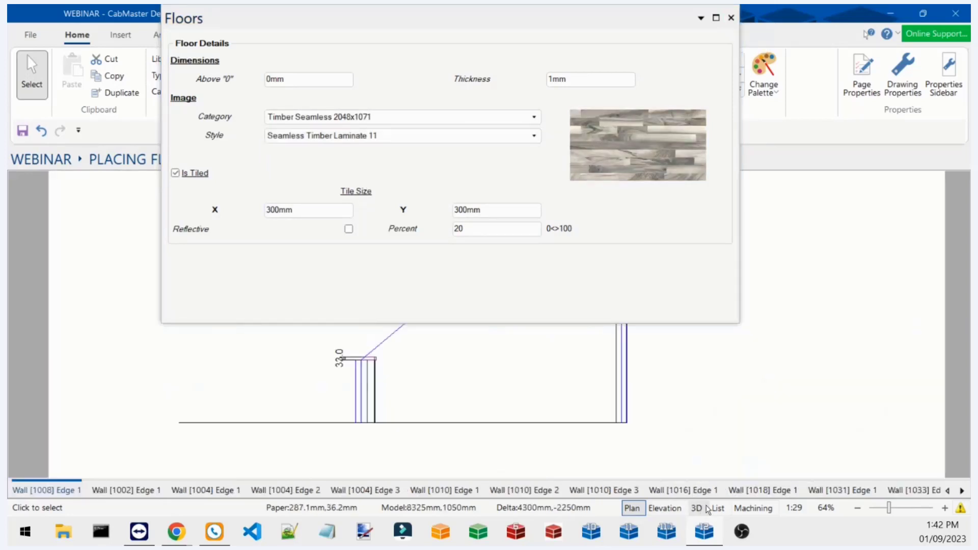
drag(447, 18, 634, 44)
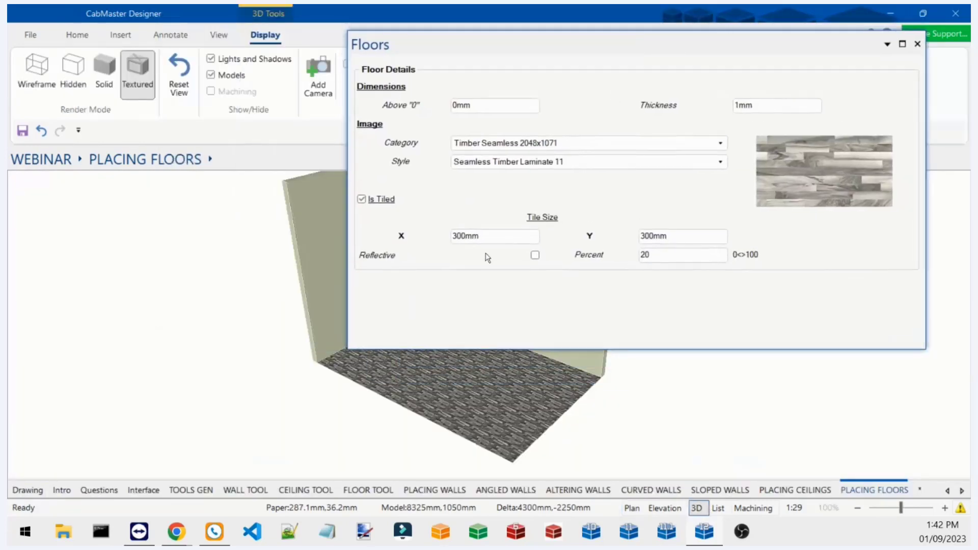
Set the floor's tile size to 1500 mm in X and 800 mm in Y.
double_click(491, 235)
text(1500)
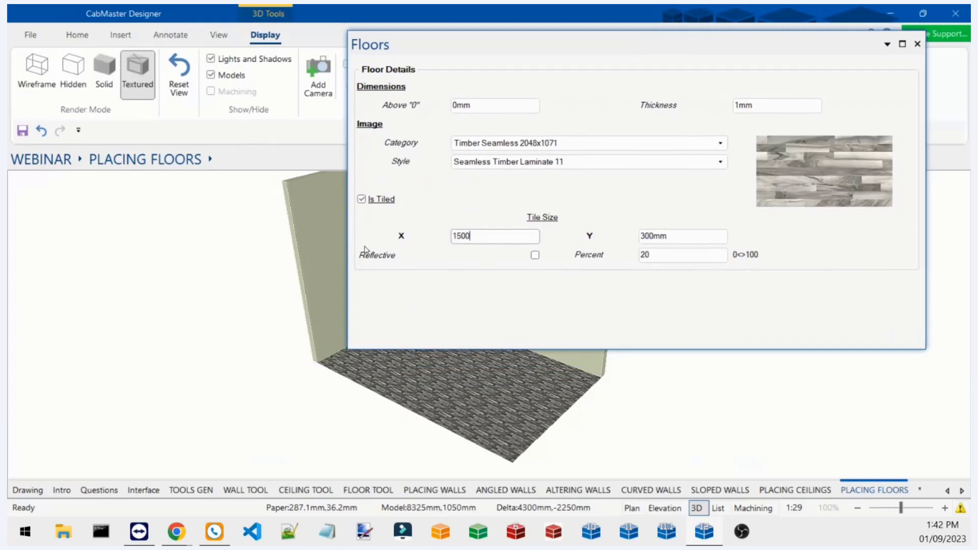
key(Tab)
text(800)
key(Return)
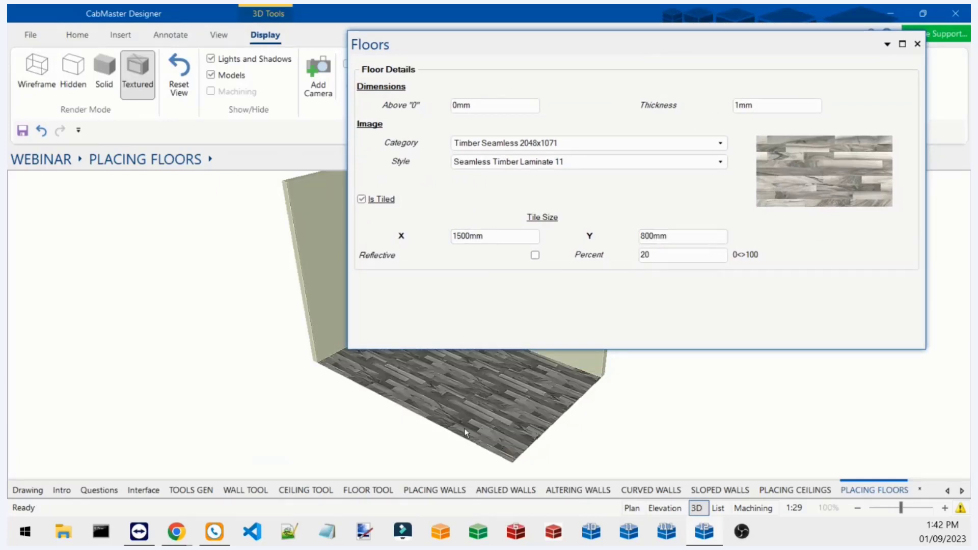
Set the floor's thickness to 100 mm and close its properties after checking the slab in 3D.
drag(578, 42, 698, 97)
double_click(915, 155)
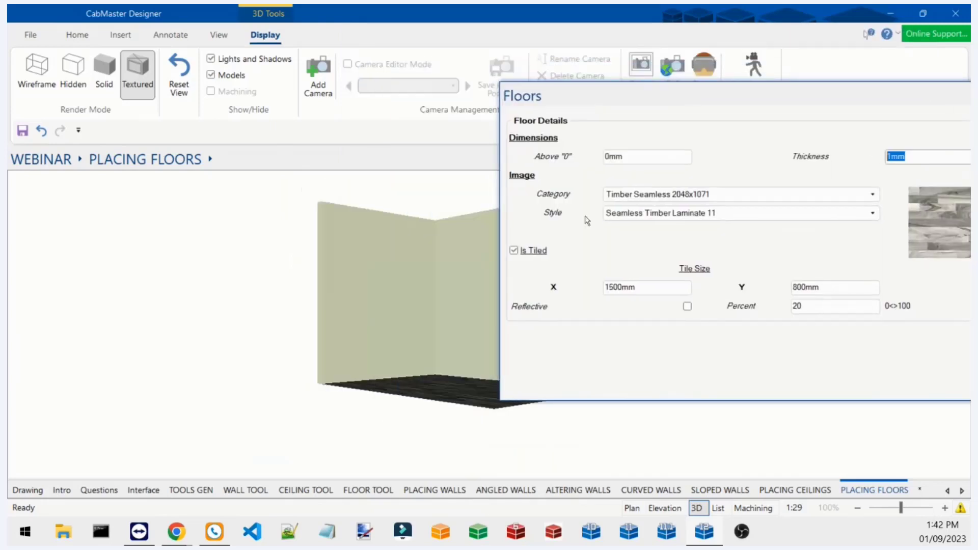
text(100)
key(Tab)
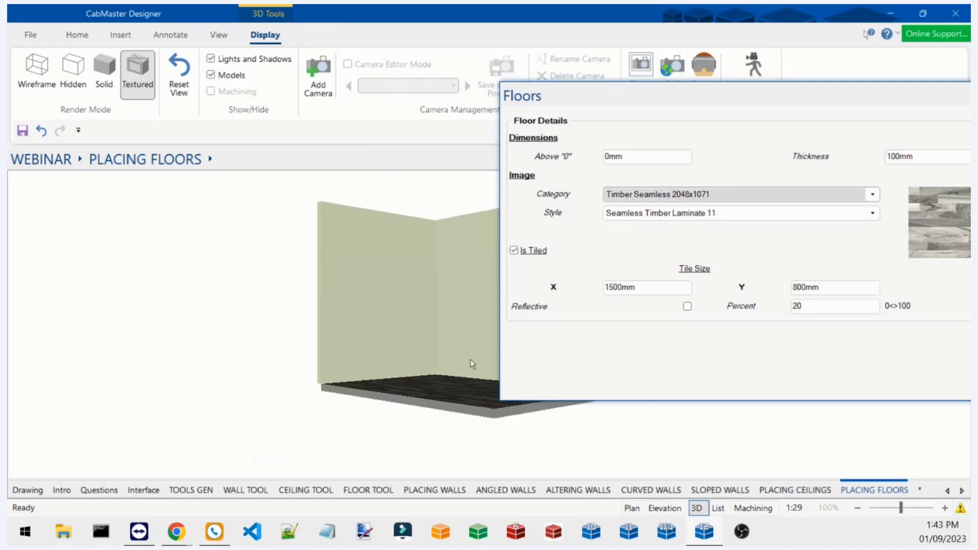
drag(661, 93, 336, 139)
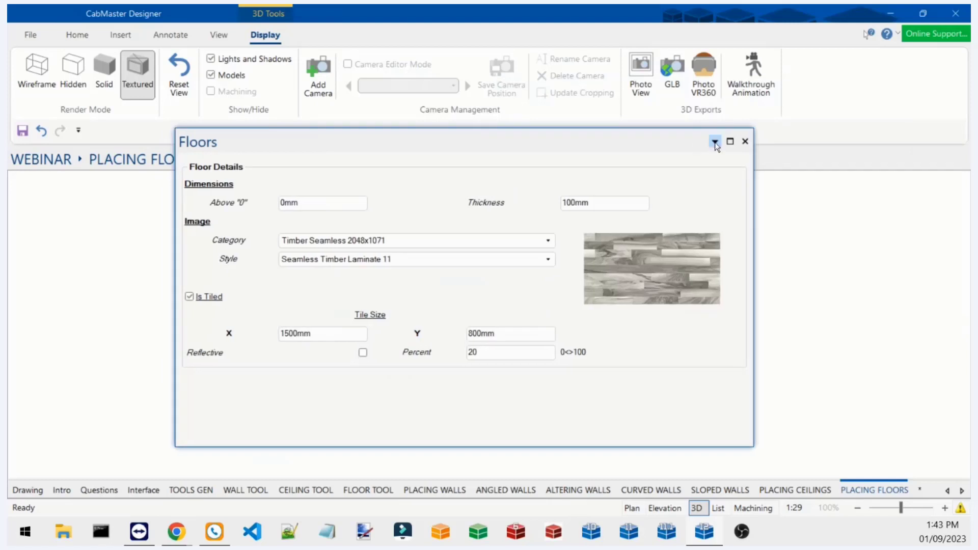
click(744, 142)
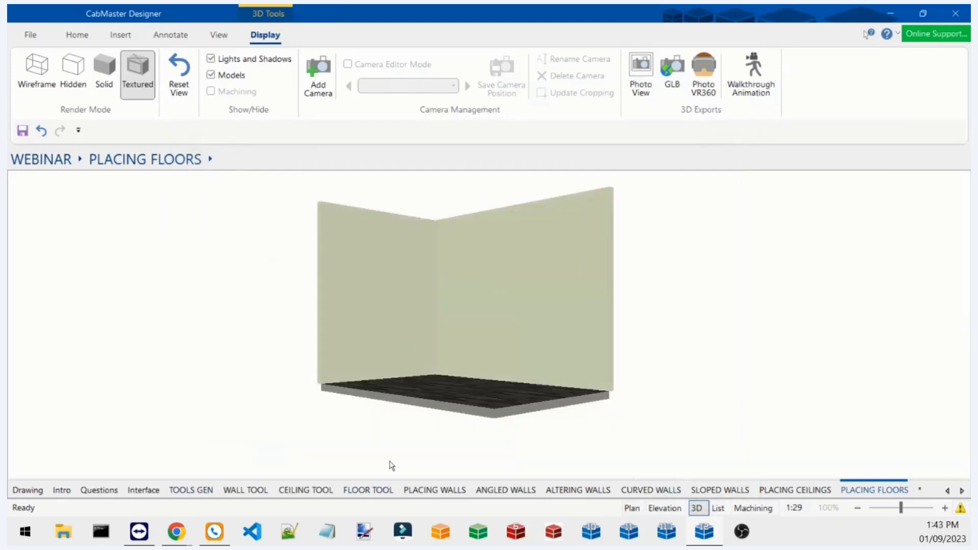
Open the Intro page in plan view, review the Ceiling tool's default properties, and close them.
click(63, 491)
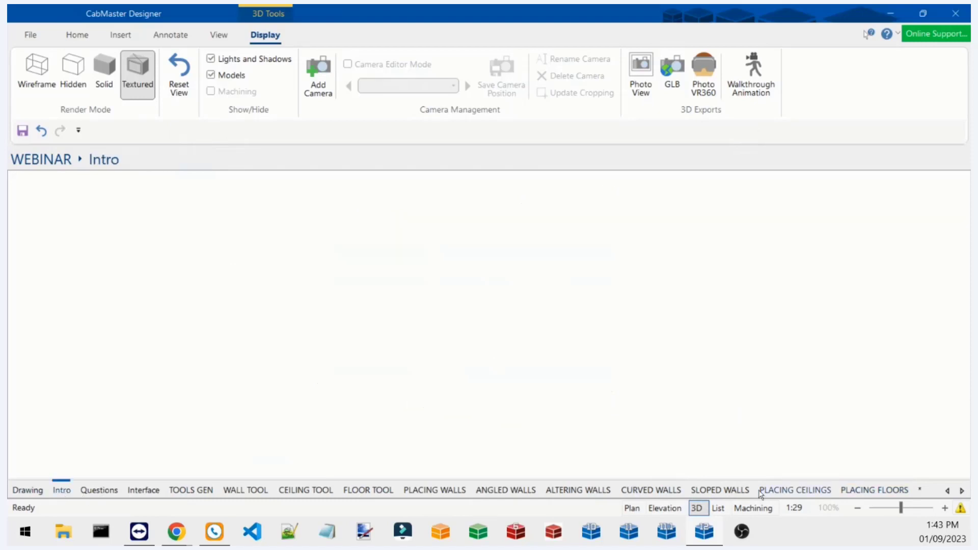
click(630, 508)
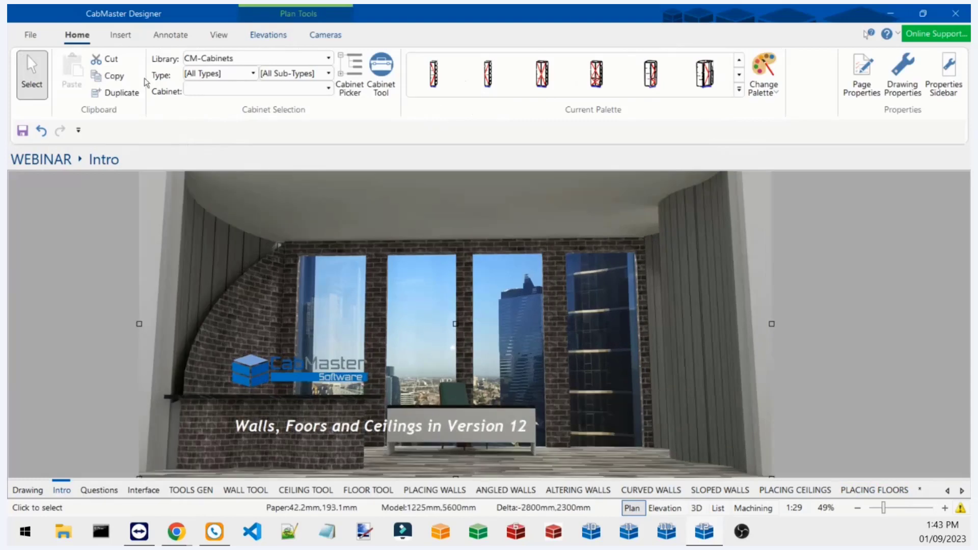
click(121, 35)
right_click(146, 62)
click(175, 73)
drag(441, 23, 410, 119)
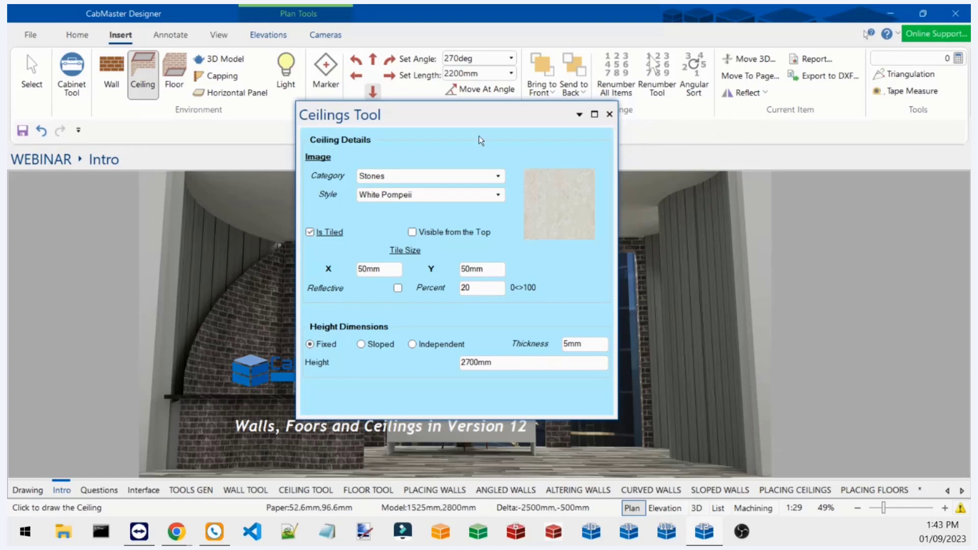
click(610, 114)
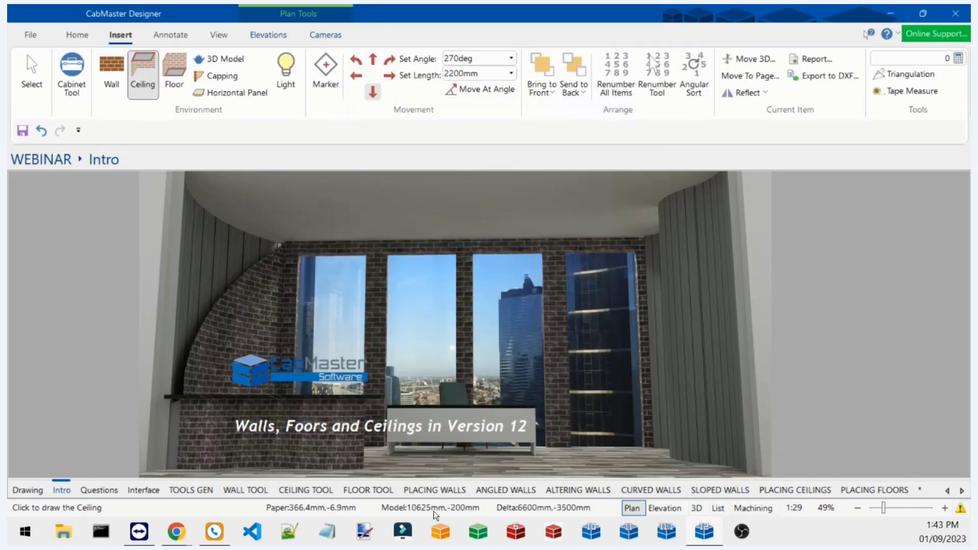
Open the Drawing page and inspect the finished room's walls, ceiling and floor in 3D from several angles.
click(27, 490)
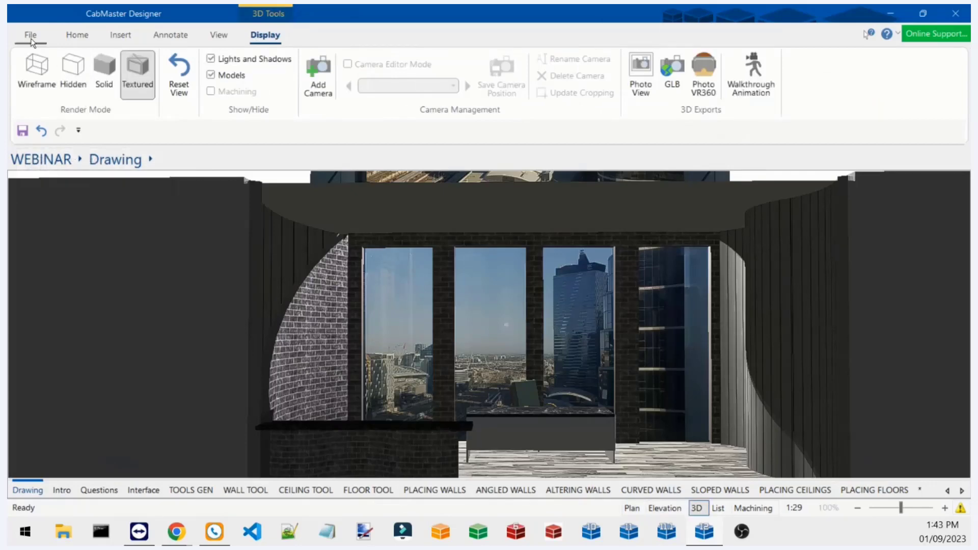
drag(401, 325, 543, 339)
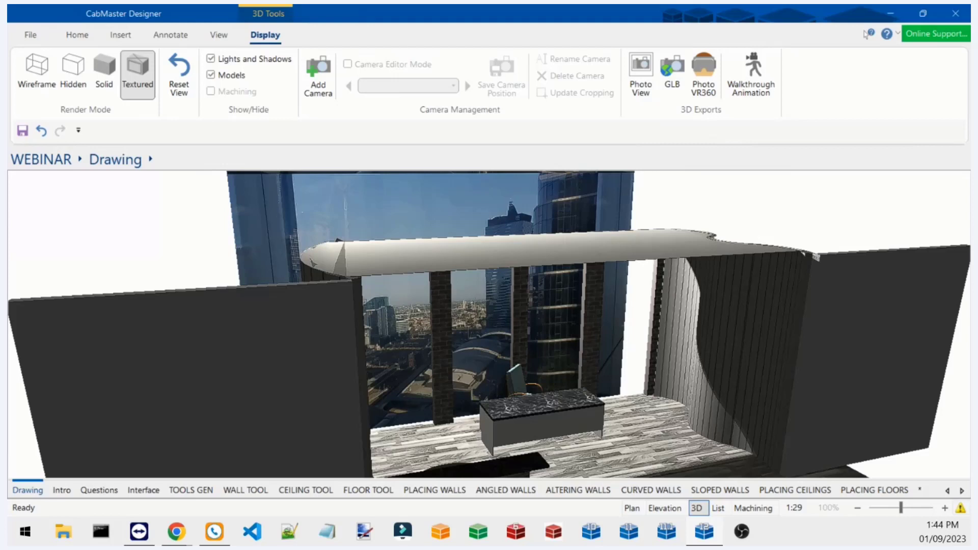
drag(482, 383, 470, 431)
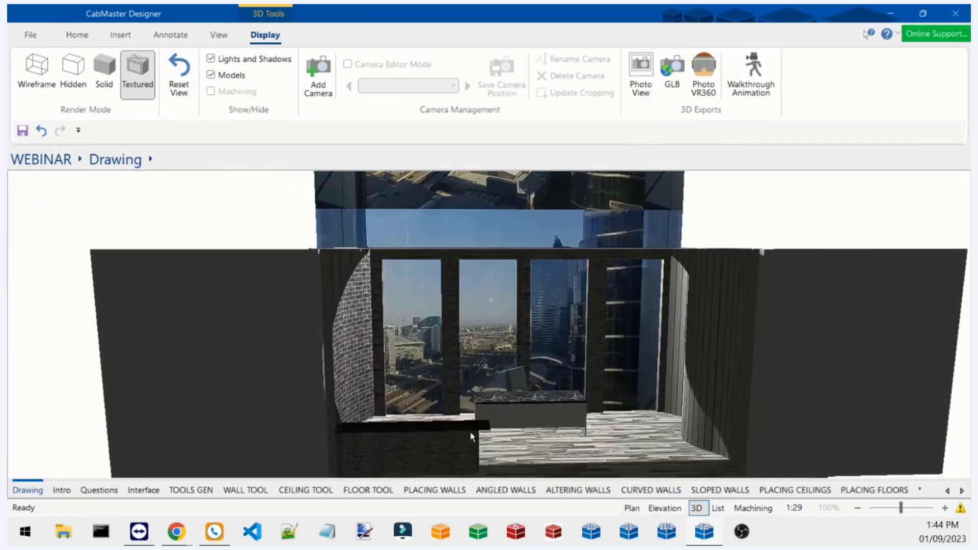